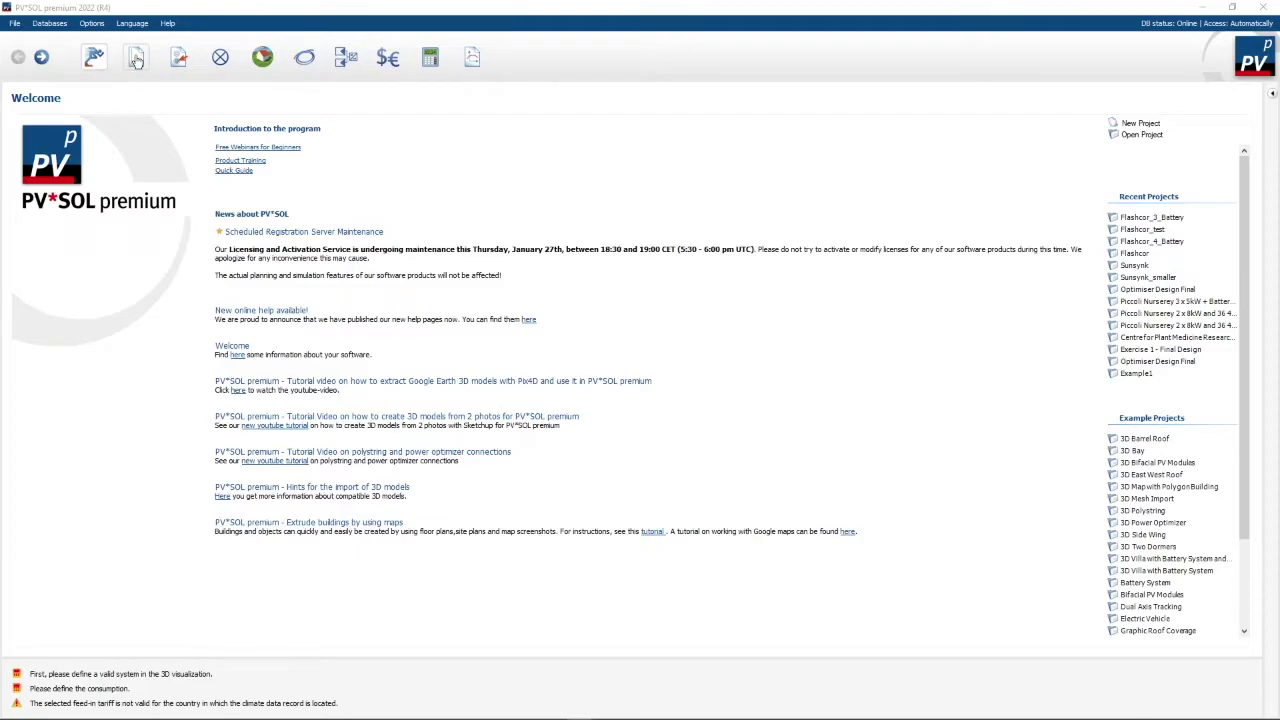
In the System Type, Climate and Grid settings, try 3D, Grid-connected PV System, and return to the type with Electrical Appliances
{"action": "left_click", "coordinate": [137, 58]}
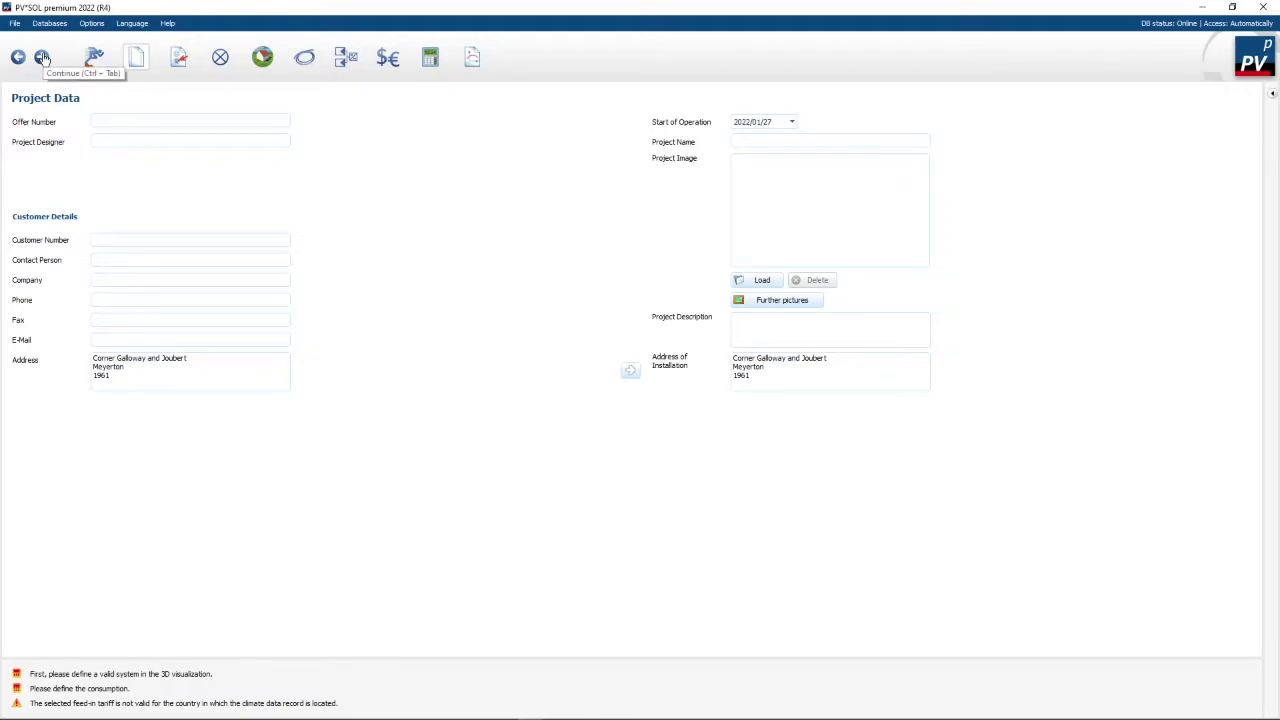
{"action": "left_click", "coordinate": [180, 60]}
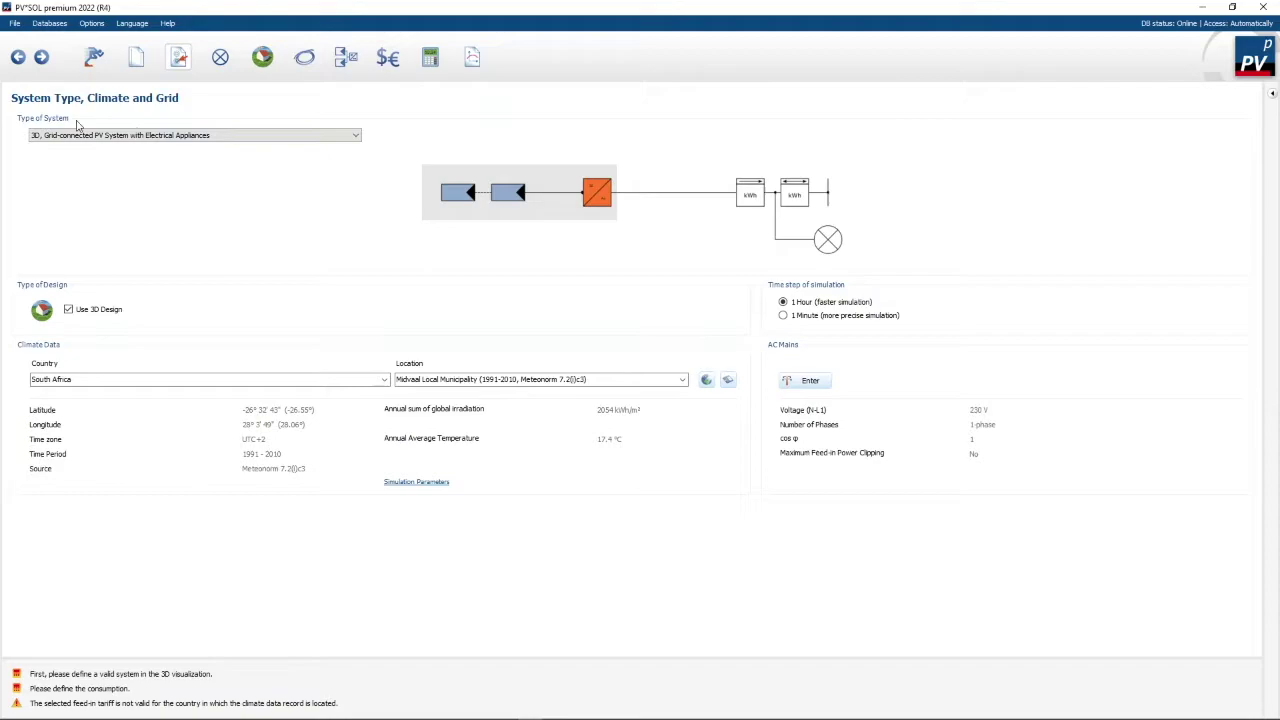
{"action": "left_click", "coordinate": [357, 136]}
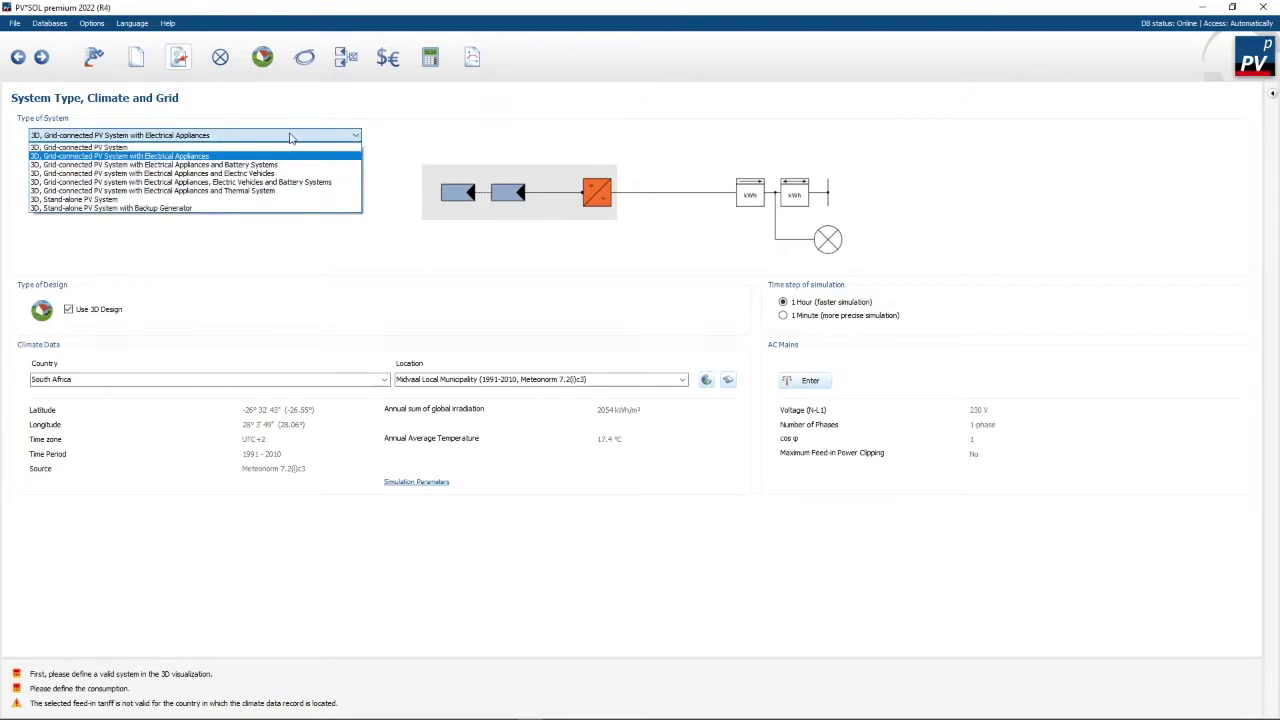
{"action": "left_click", "coordinate": [159, 149]}
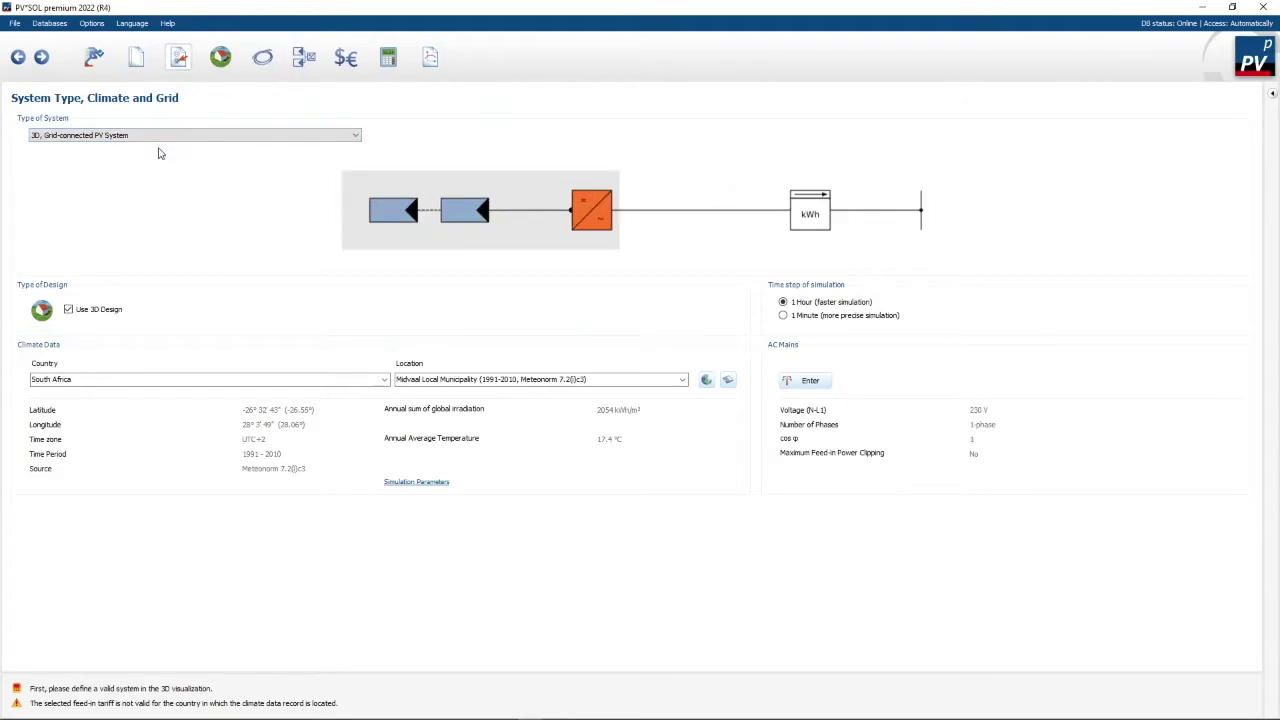
{"action": "left_click", "coordinate": [356, 138]}
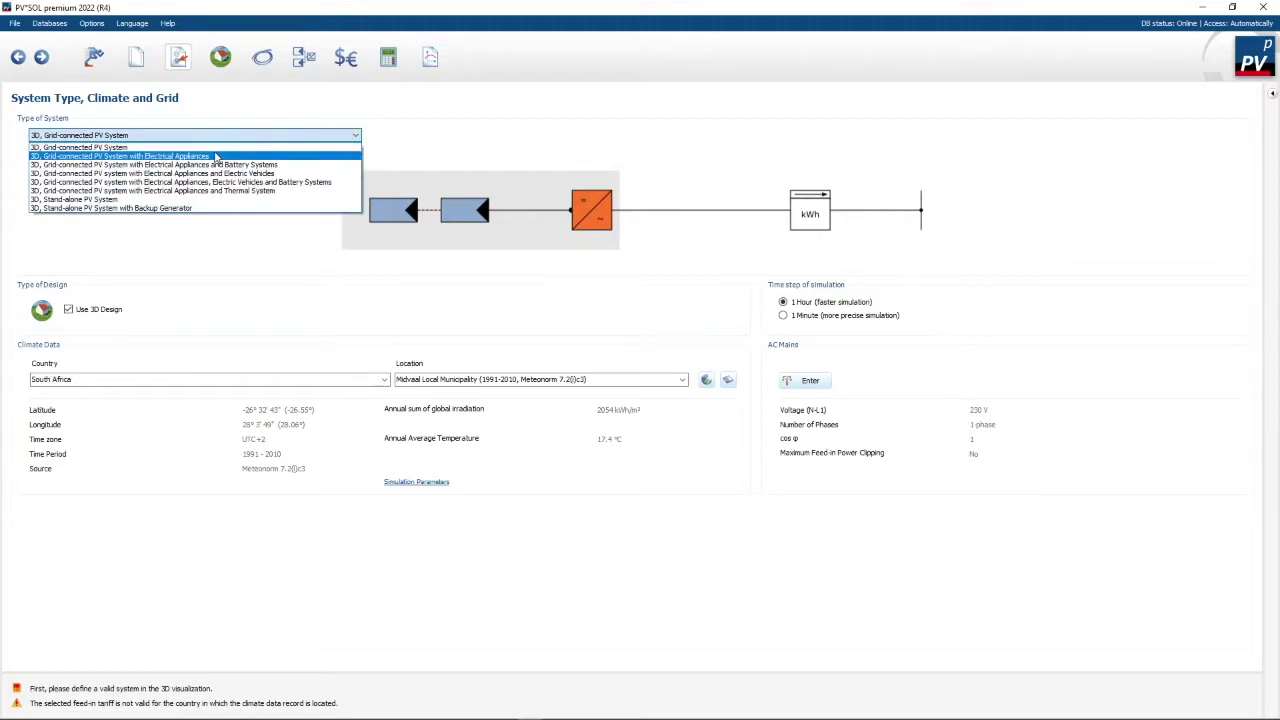
{"action": "left_click", "coordinate": [215, 157]}
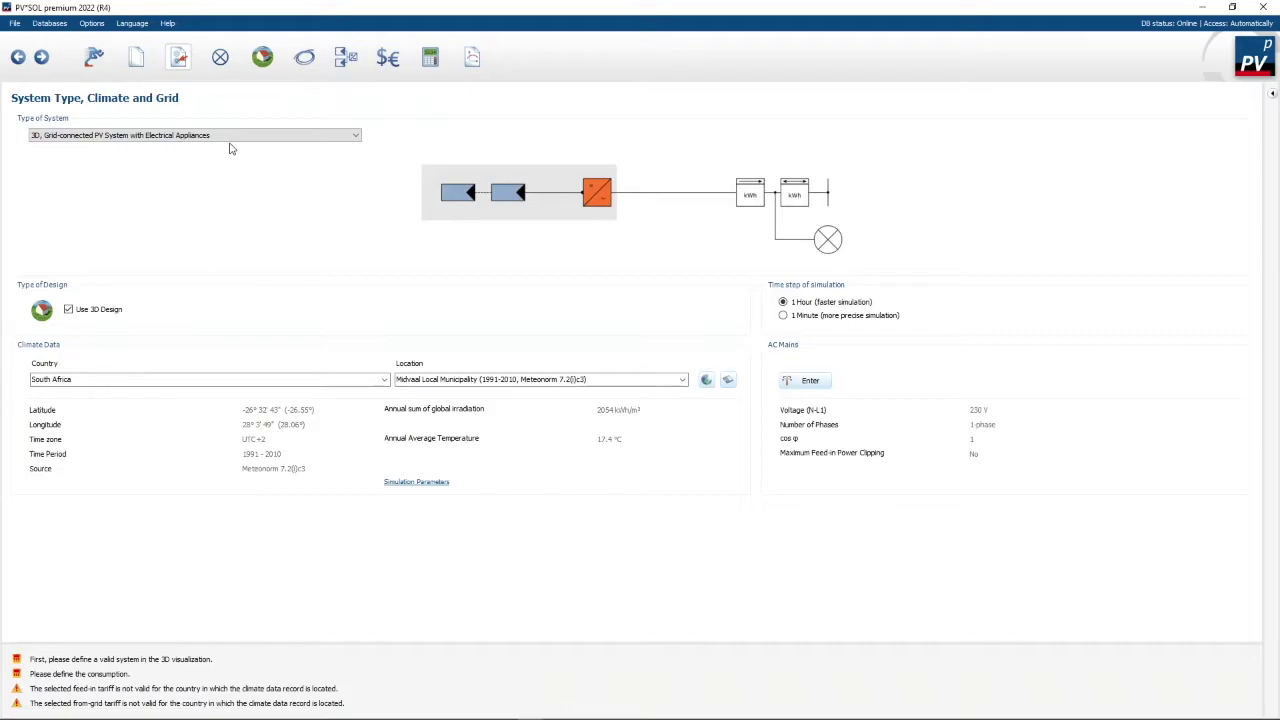
Try the battery system type, restore 3D, Grid-connected PV System with Electrical Appliances, and select Midvaal Local Municipality (1991-2010, Meteonorm 7.2(i)c3) as location
{"action": "left_click", "coordinate": [356, 135]}
{"action": "left_click", "coordinate": [271, 165]}
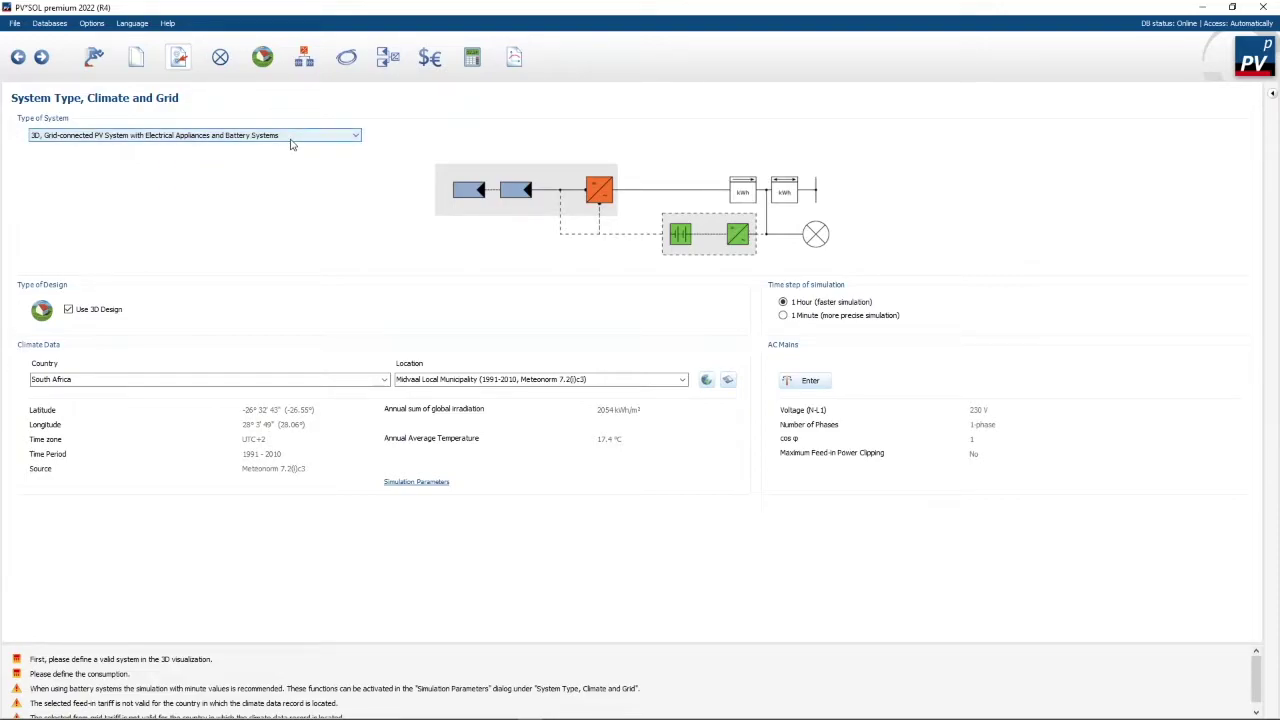
{"action": "left_click", "coordinate": [290, 140]}
{"action": "left_click", "coordinate": [227, 157]}
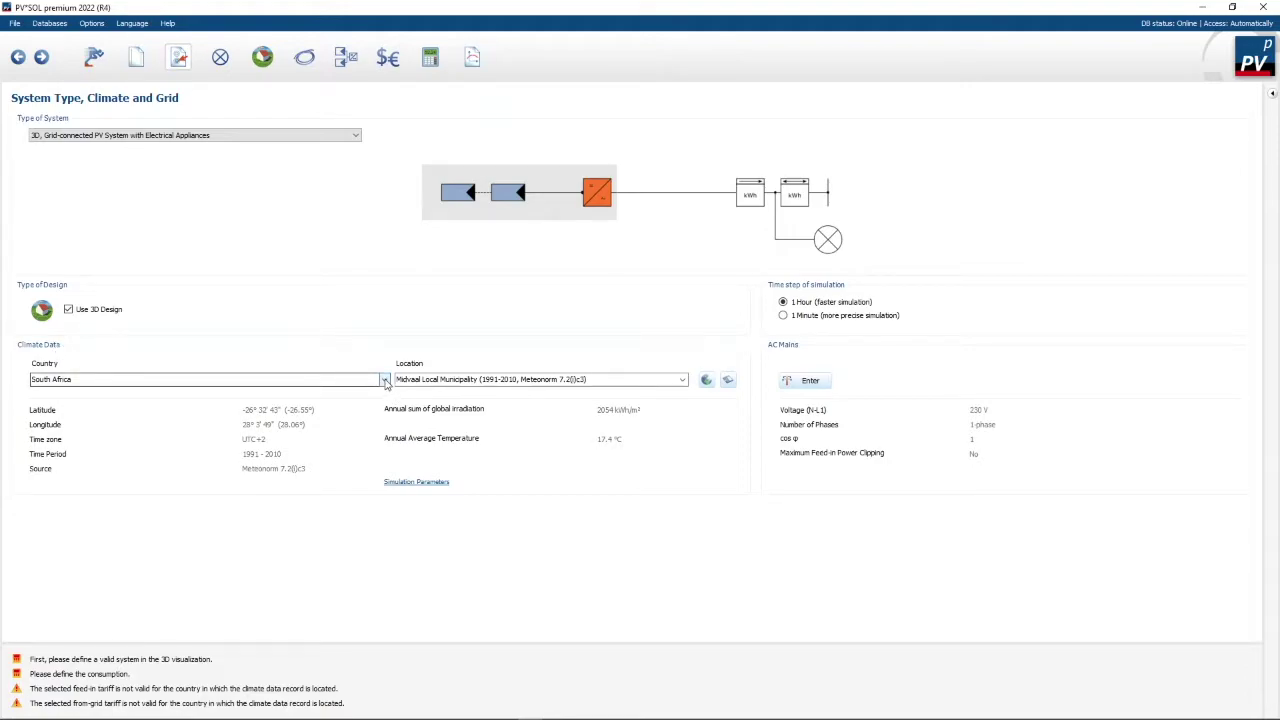
{"action": "left_click", "coordinate": [683, 381]}
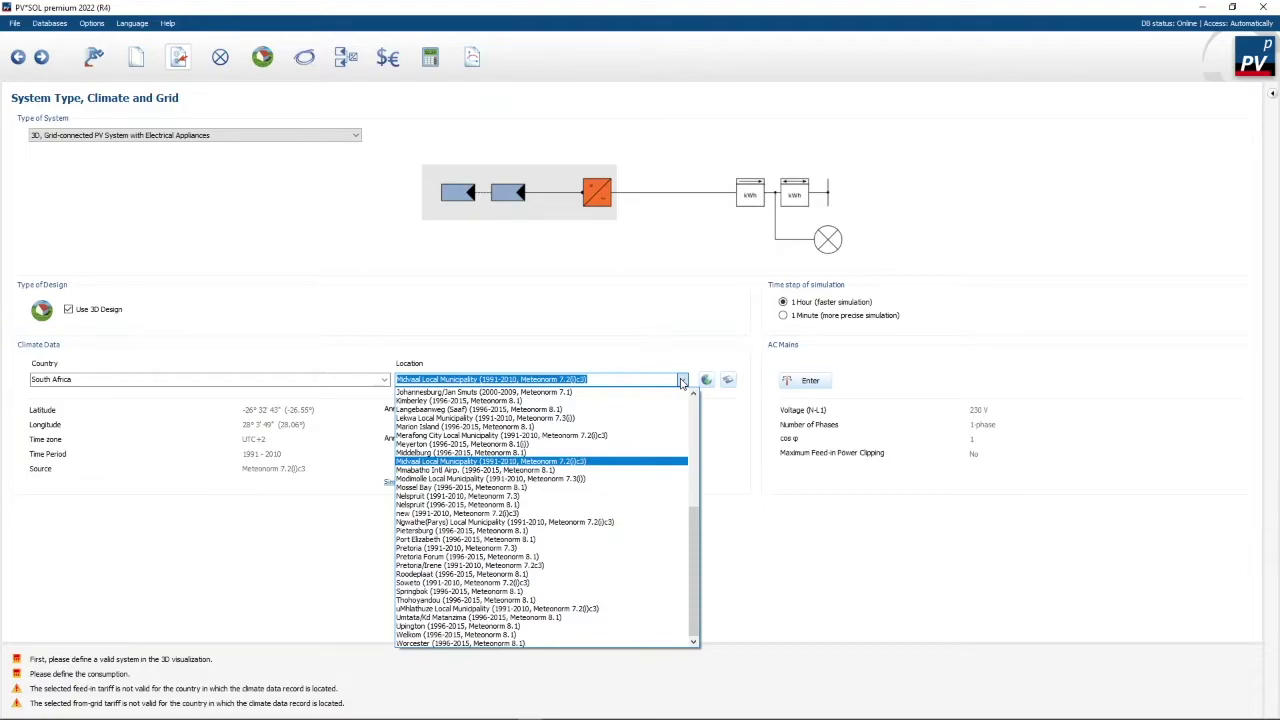
{"action": "left_click", "coordinate": [641, 463]}
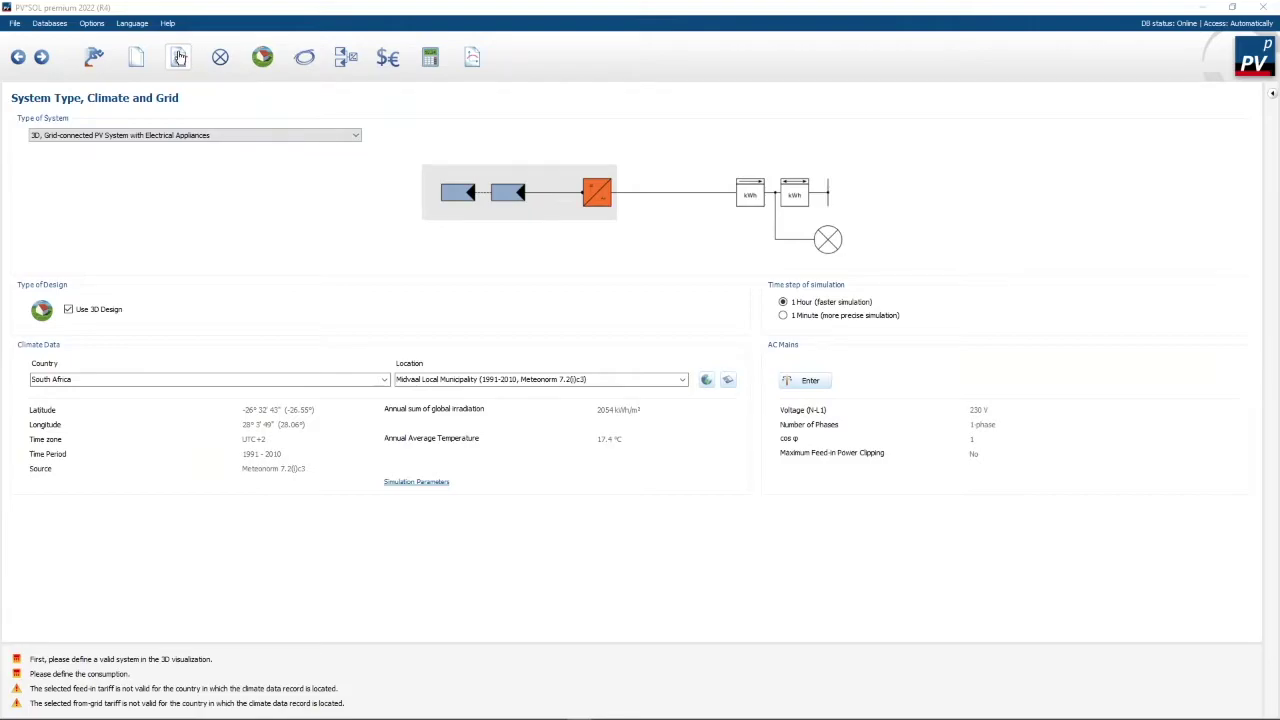
Start adding a consumption to the project from load profiles / individual appliances
{"action": "left_click", "coordinate": [221, 58]}
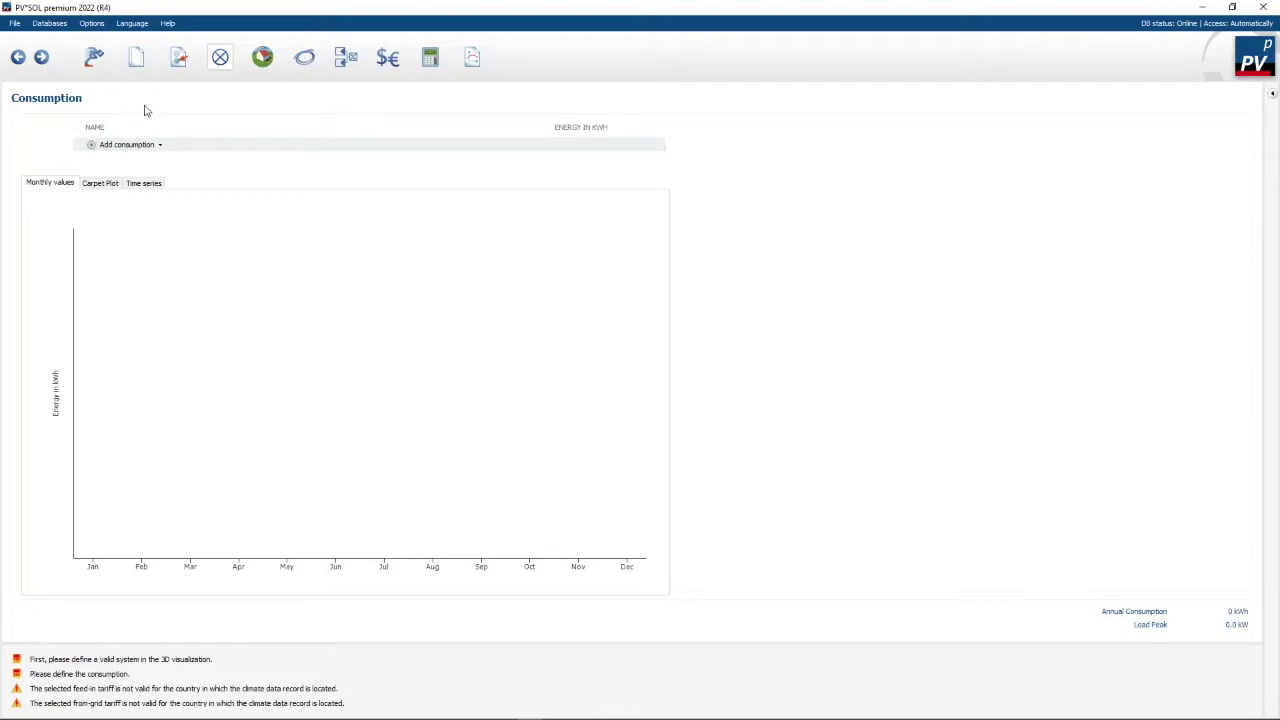
{"action": "left_click", "coordinate": [160, 146]}
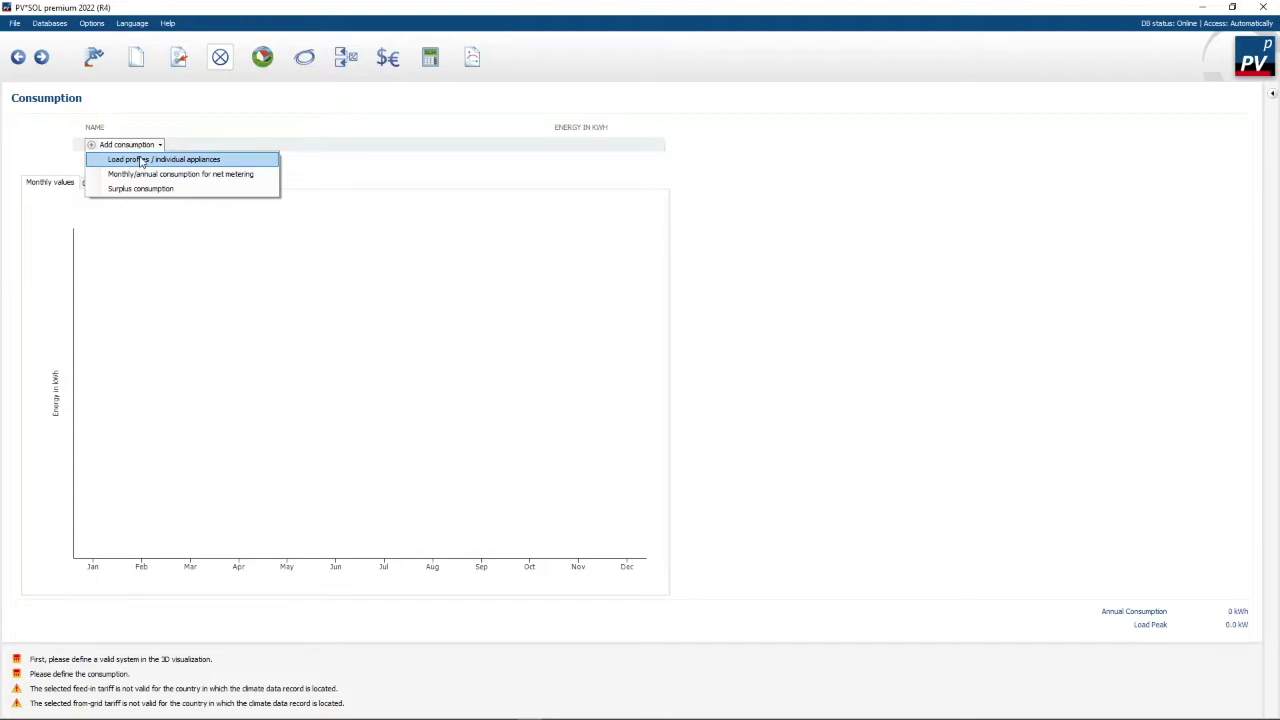
{"action": "left_click", "coordinate": [141, 159]}
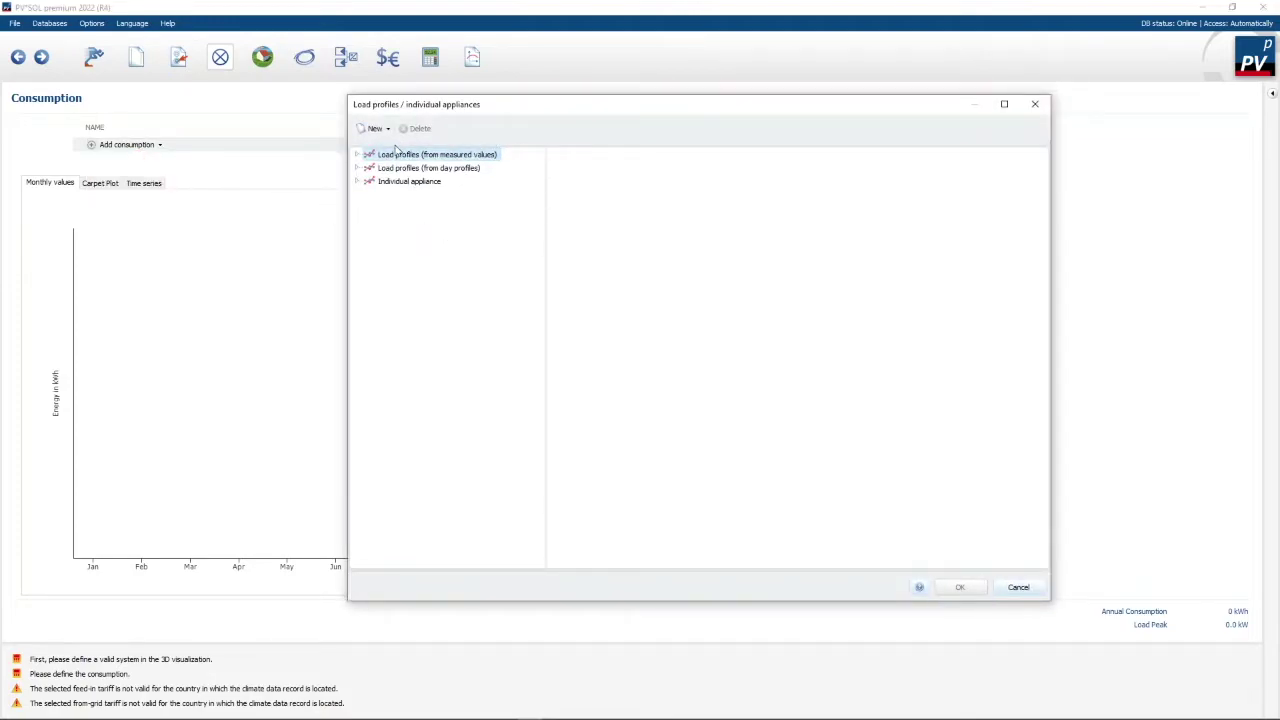
Examine sample load profiles from measured values, including BDEW commercial (G1), BDEW business (G2) and Brasil Centro Oeste
{"action": "left_click", "coordinate": [357, 155]}
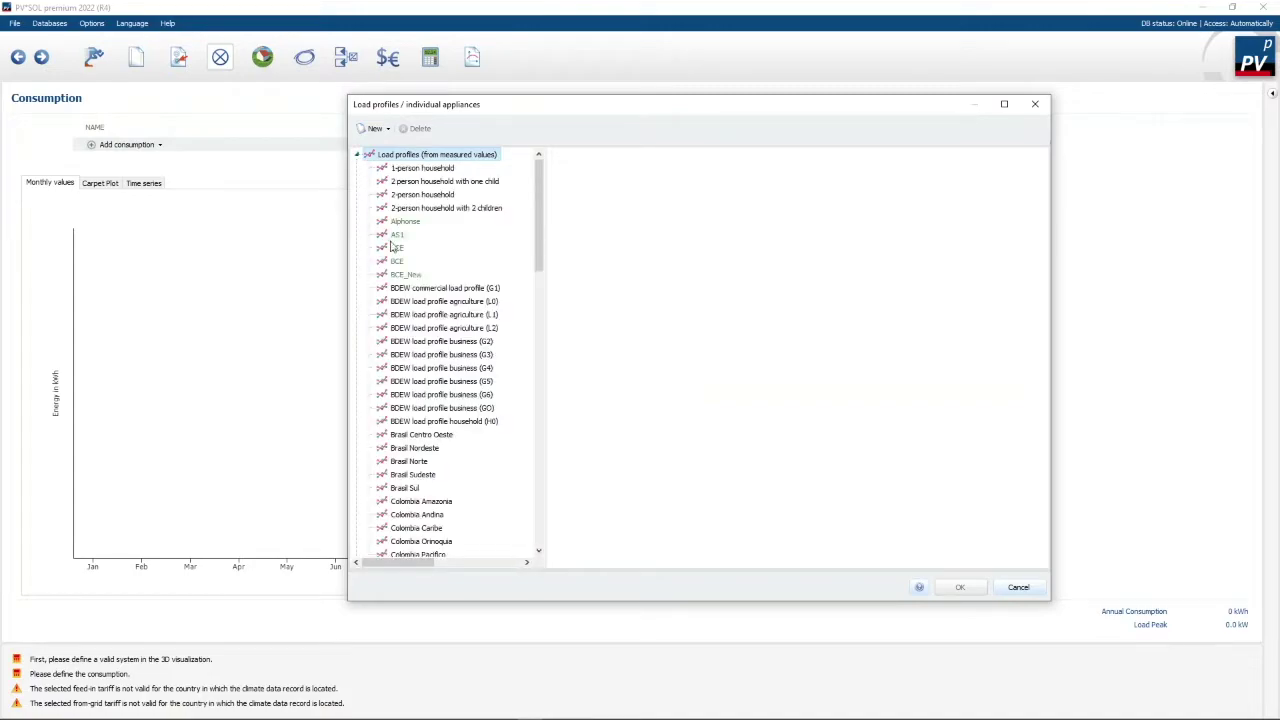
{"action": "left_click", "coordinate": [430, 288]}
{"action": "left_click", "coordinate": [440, 341]}
{"action": "left_click", "coordinate": [437, 438]}
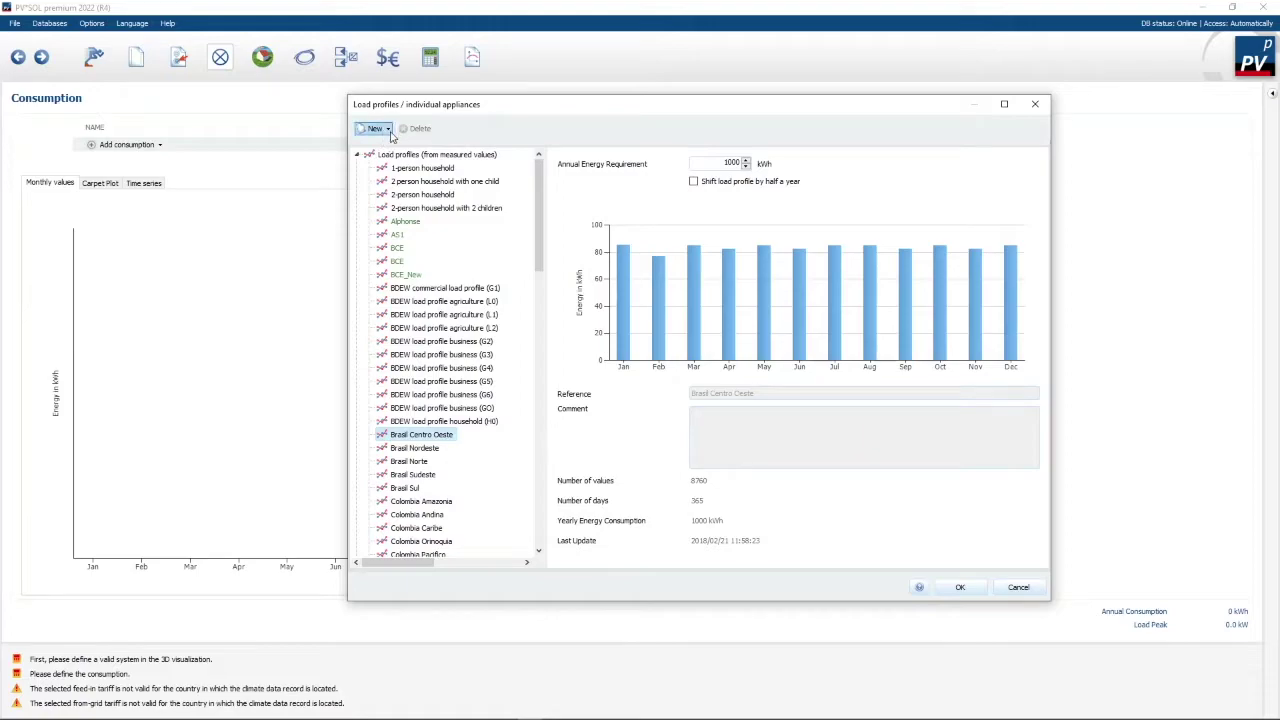
{"action": "left_click", "coordinate": [357, 155]}
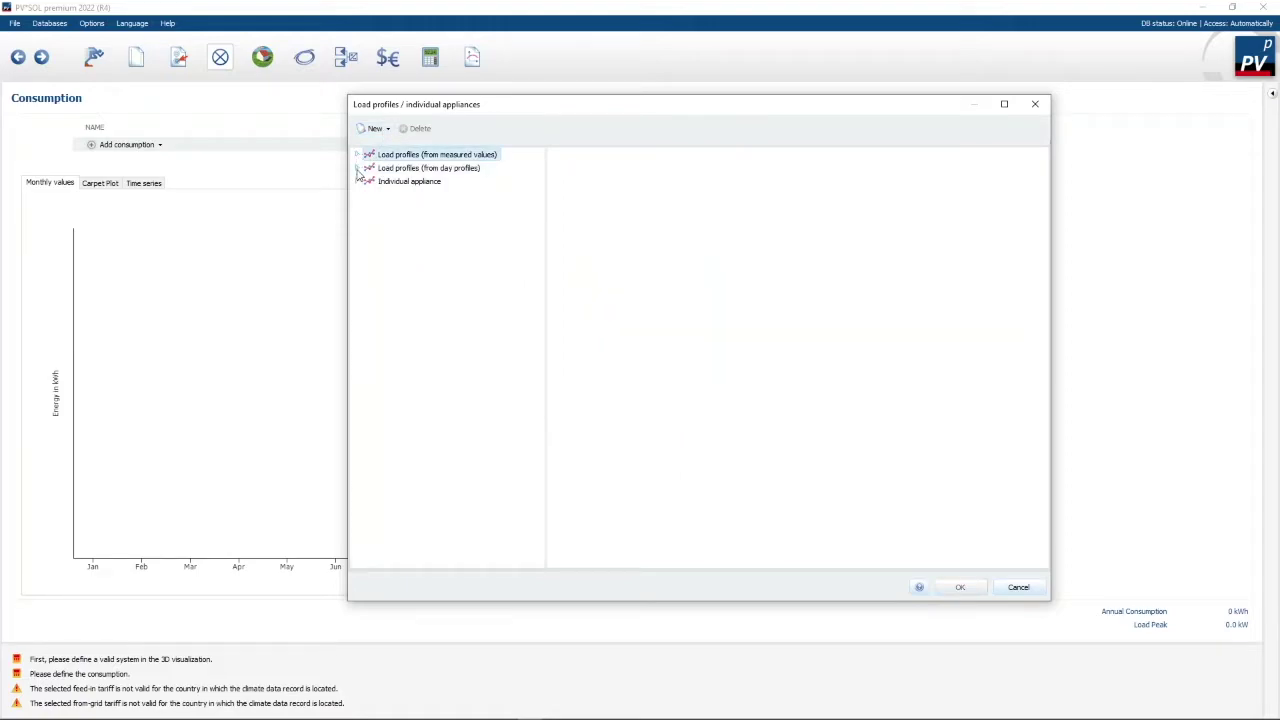
Examine the hourly winter weekday values of the Hospital - 300 beds profile among the load profiles from day profiles
{"action": "left_click", "coordinate": [357, 168]}
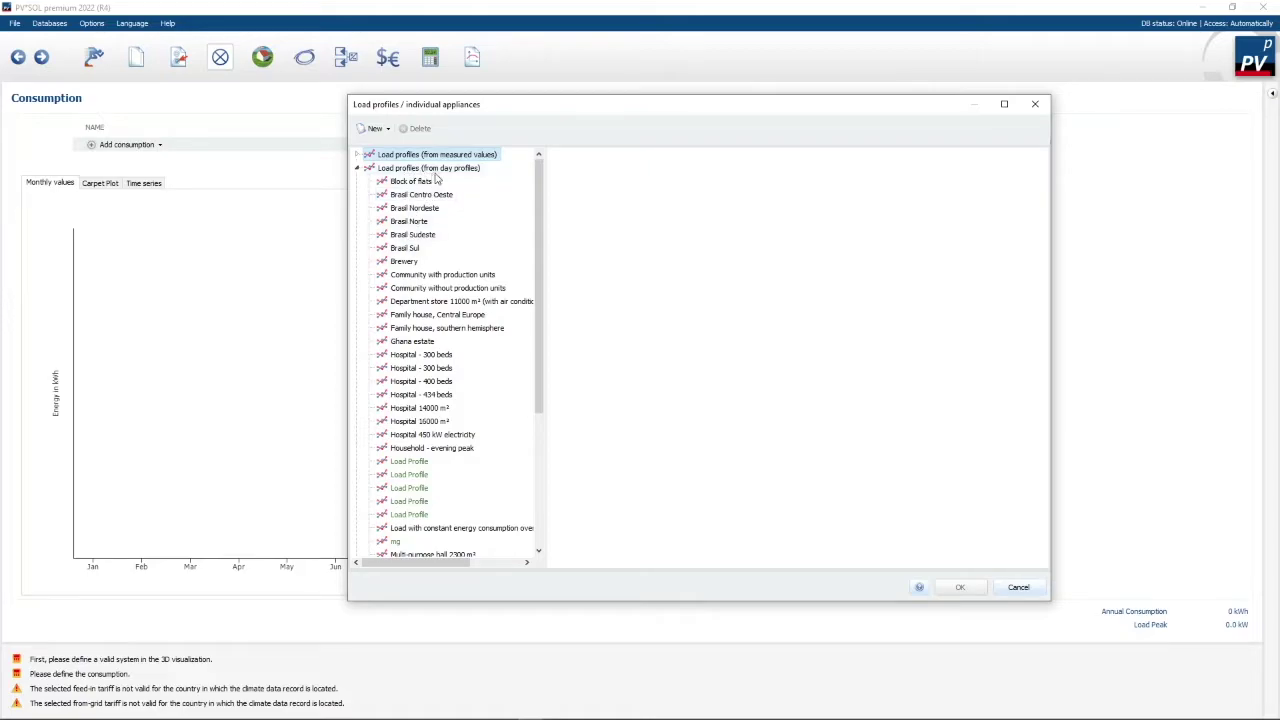
{"action": "left_click", "coordinate": [415, 356]}
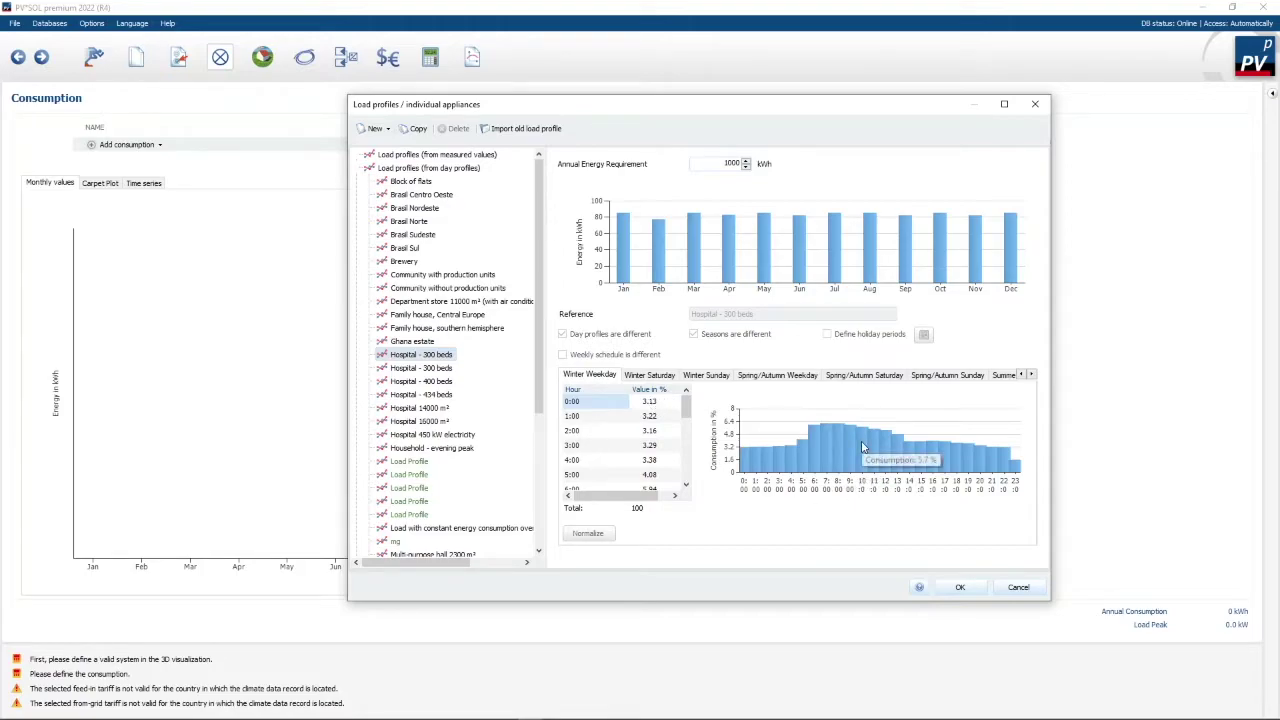
{"action": "scroll", "coordinate": [690, 405], "scroll_direction": "down", "scroll_amount": 3}
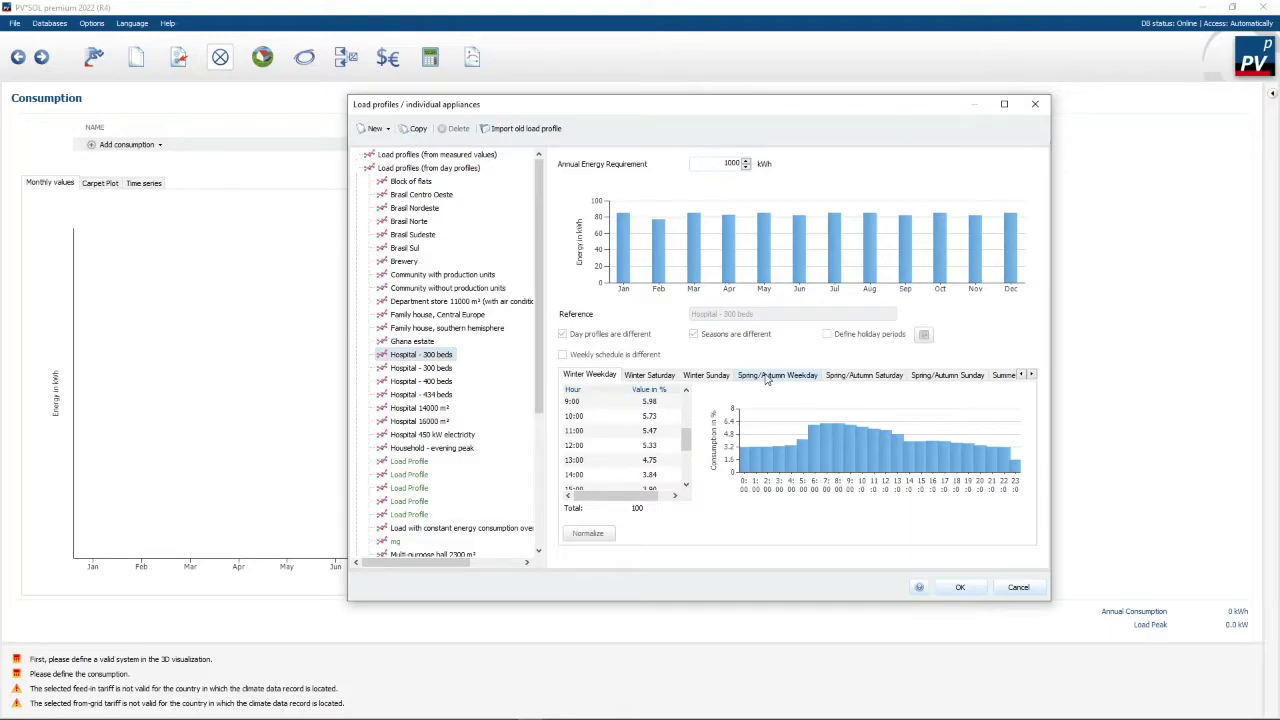
{"action": "left_click", "coordinate": [357, 168]}
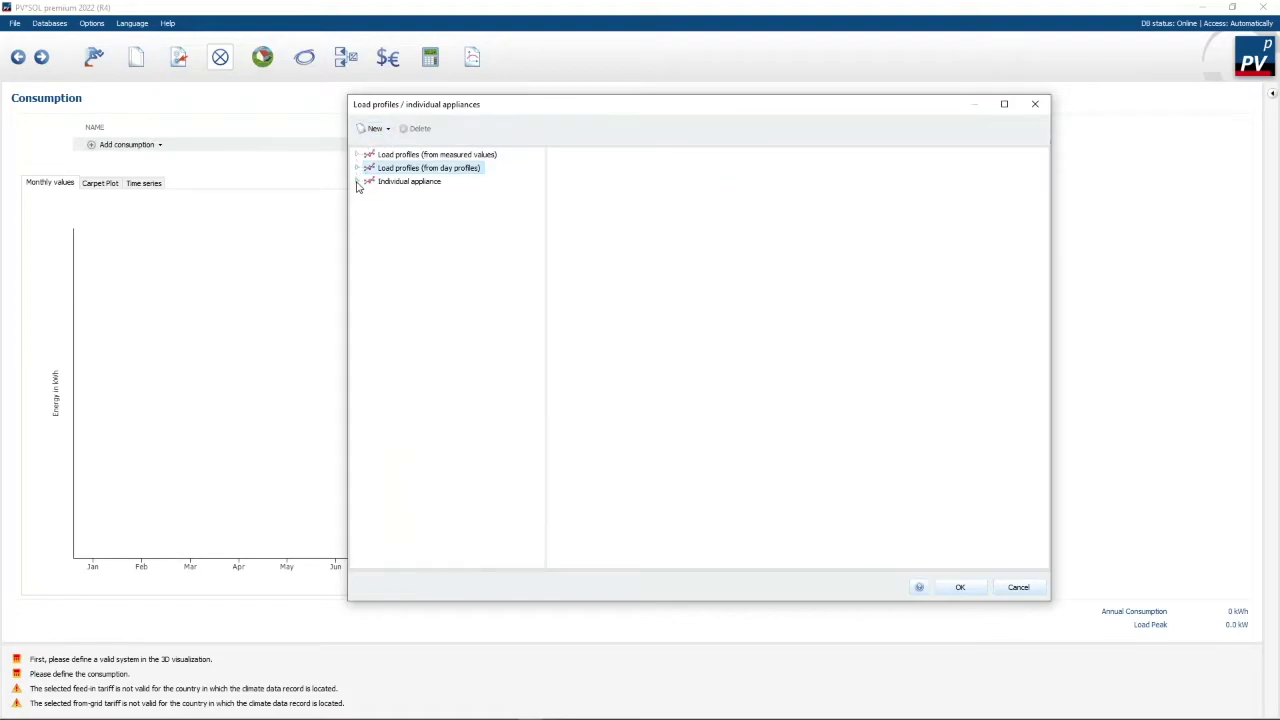
Examine the power and operating times of the Computer (frequent use) individual appliance
{"action": "left_click", "coordinate": [357, 181]}
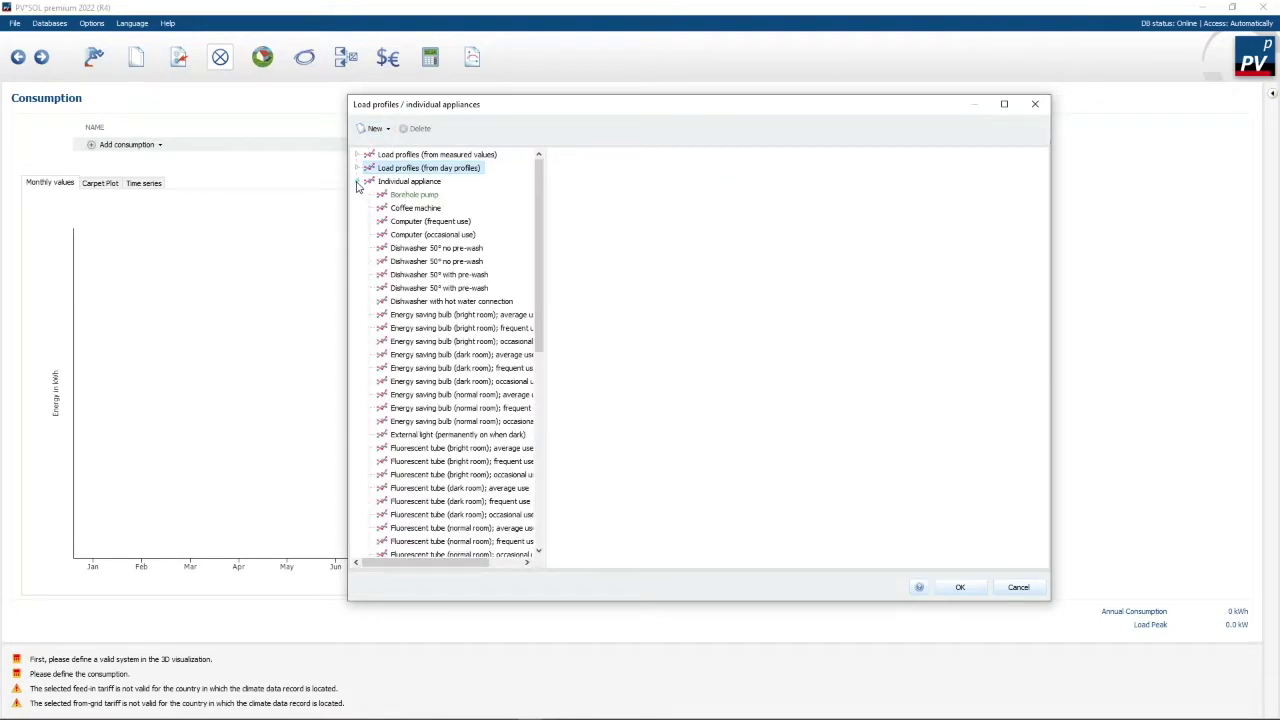
{"action": "left_click", "coordinate": [408, 222]}
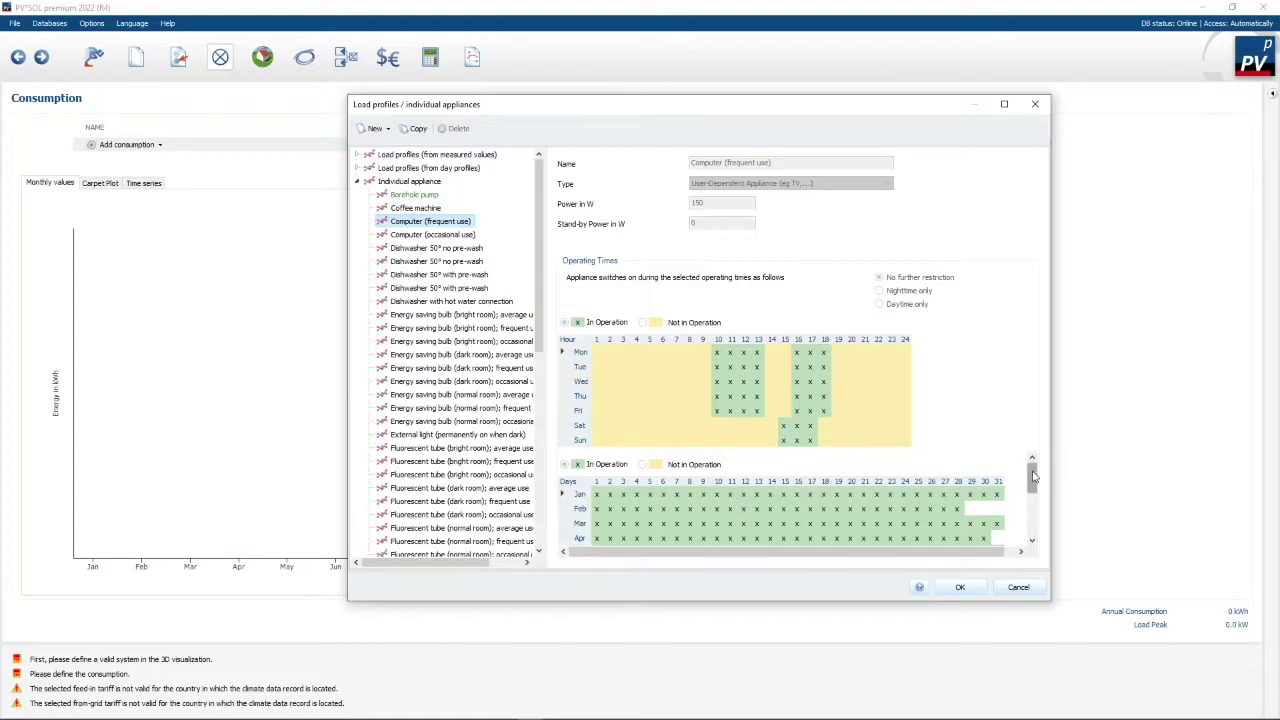
{"action": "mouse_move", "coordinate": [1034, 477]}
{"action": "left_mouse_down"}
{"action": "mouse_move", "coordinate": [1035, 528]}
{"action": "mouse_move", "coordinate": [1036, 474]}
{"action": "left_mouse_up"}
{"action": "left_click", "coordinate": [357, 181]}
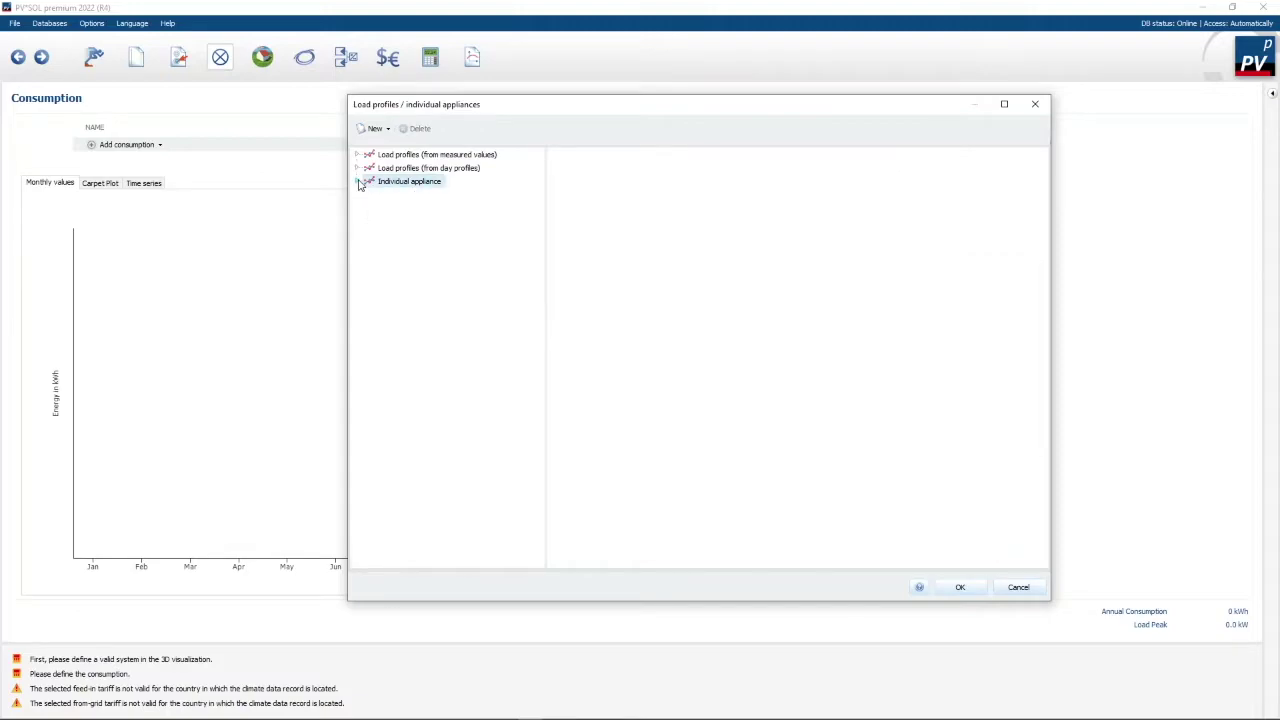
Create a new load profile from measured values and load Load_Profile_hourly_Year.csv from the Demo folder in Downloads
{"action": "left_click", "coordinate": [375, 128]}
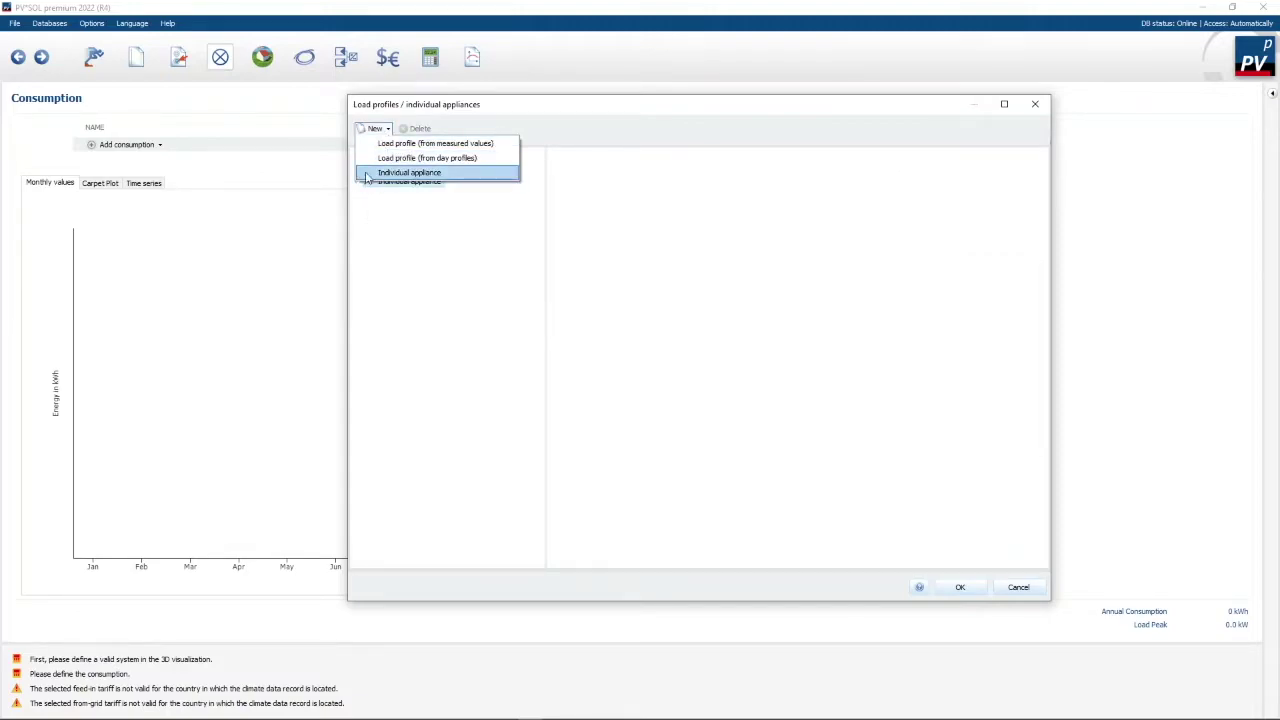
{"action": "left_click", "coordinate": [430, 145]}
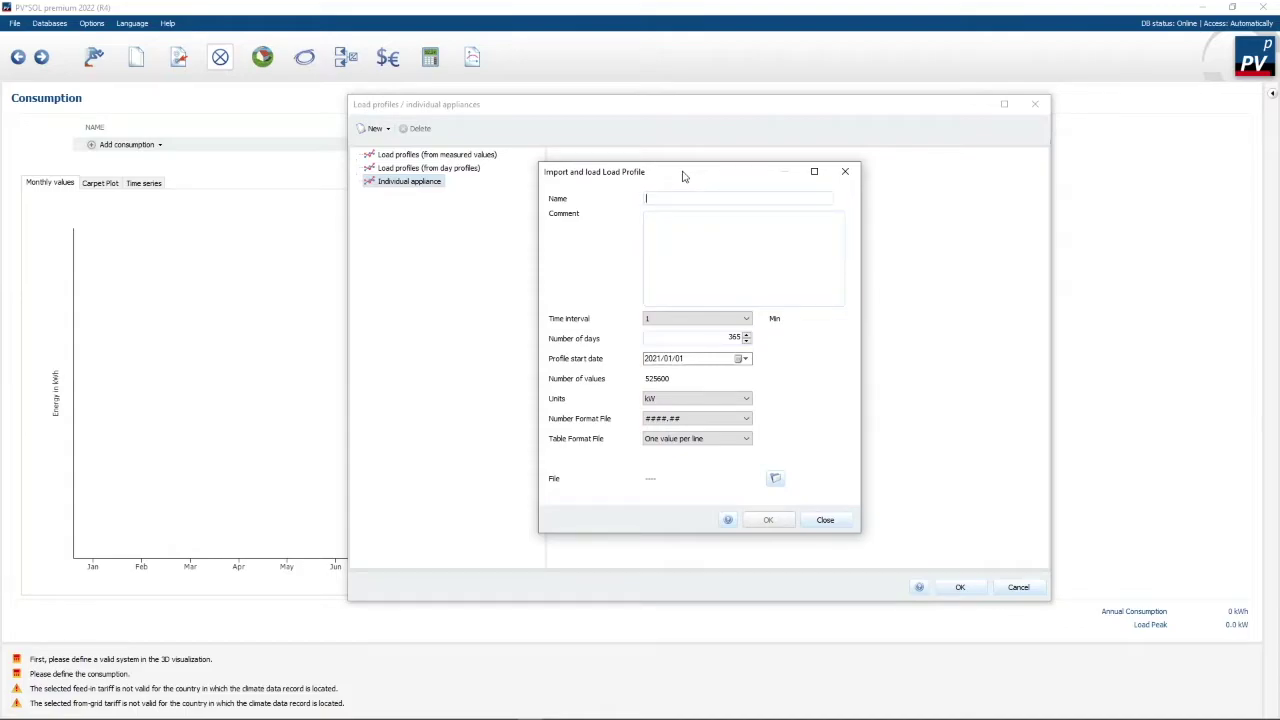
{"action": "left_click", "coordinate": [775, 482]}
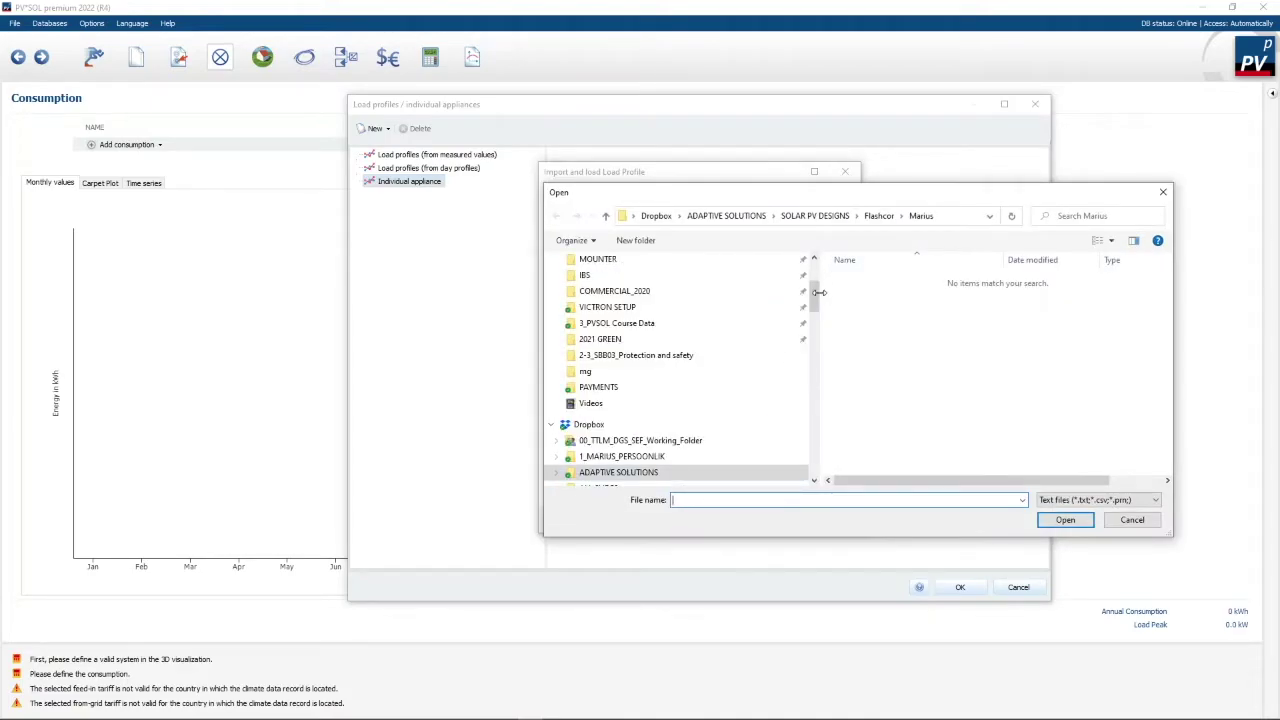
{"action": "left_click_drag", "start_coordinate": [818, 292], "coordinate": [797, 254]}
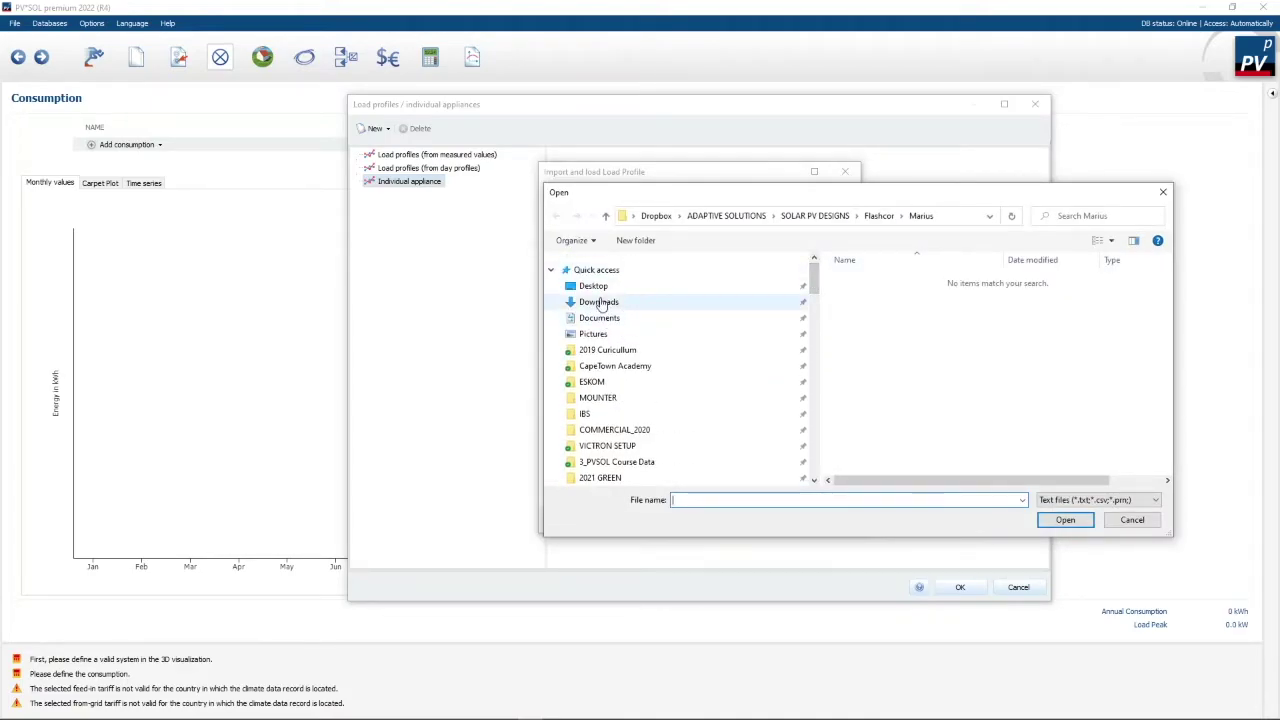
{"action": "left_click", "coordinate": [600, 303]}
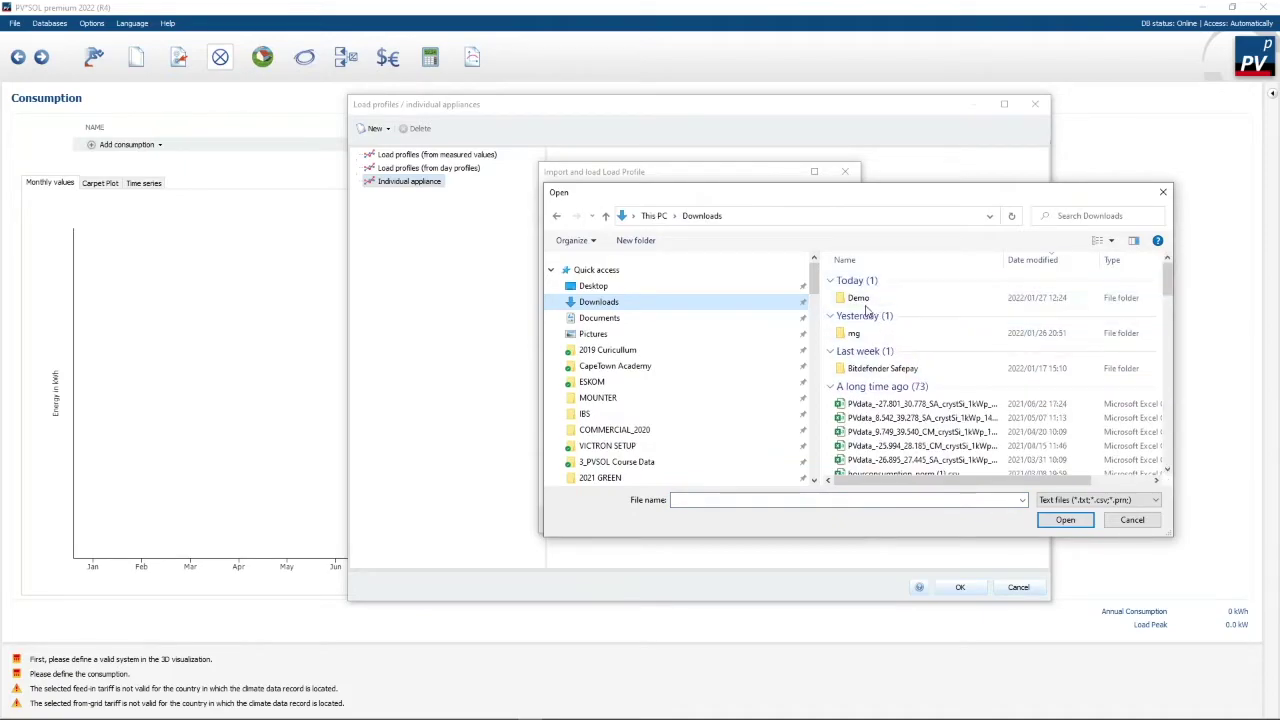
{"action": "double_click", "coordinate": [858, 297]}
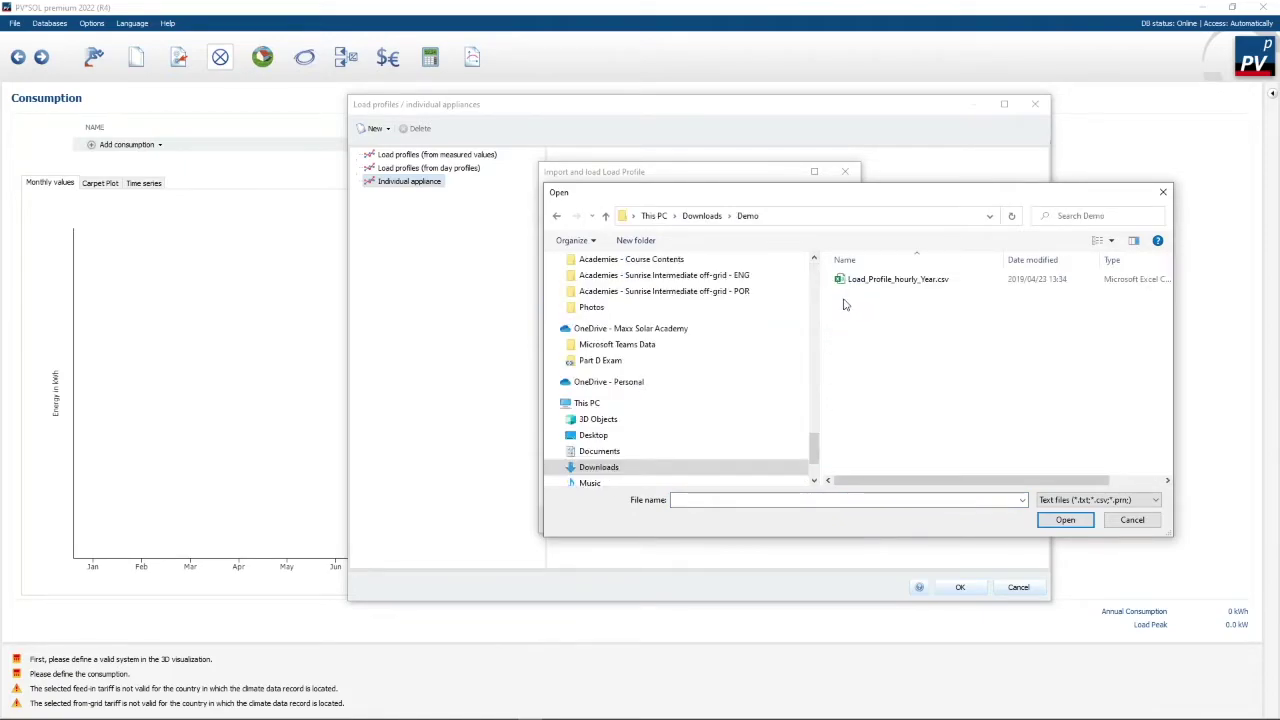
{"action": "left_click", "coordinate": [866, 283]}
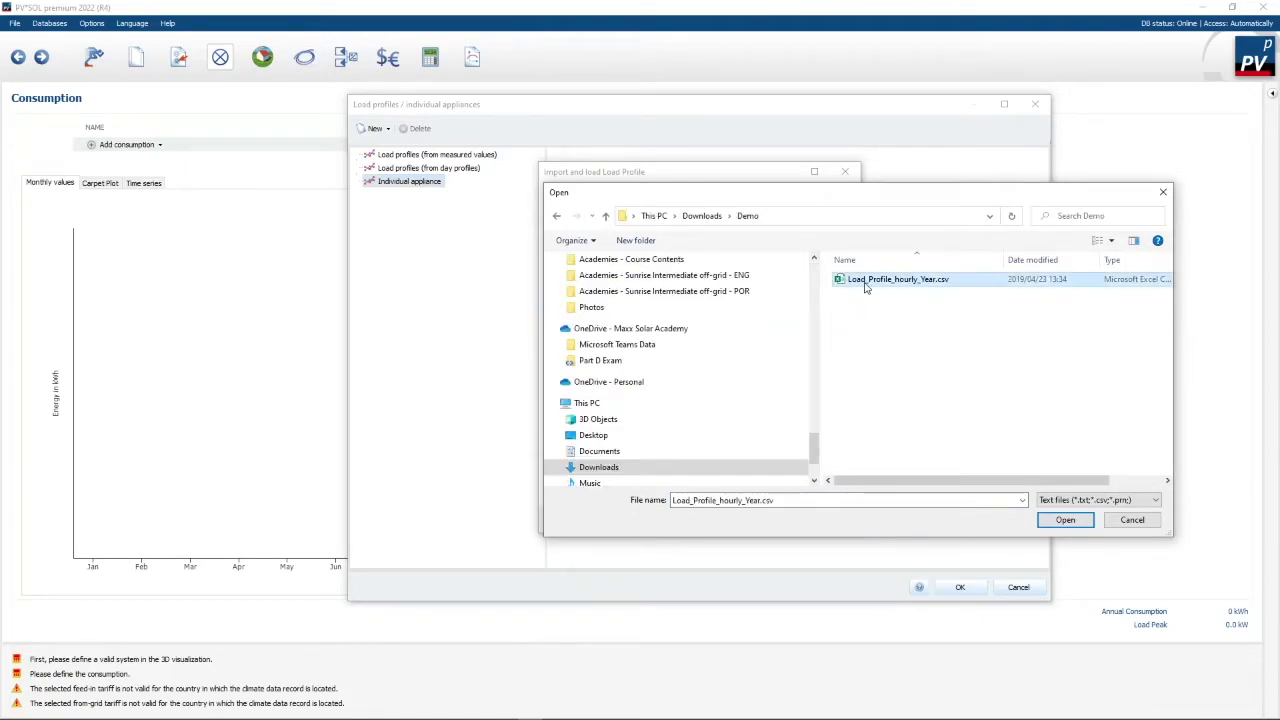
{"action": "left_click", "coordinate": [1065, 521]}
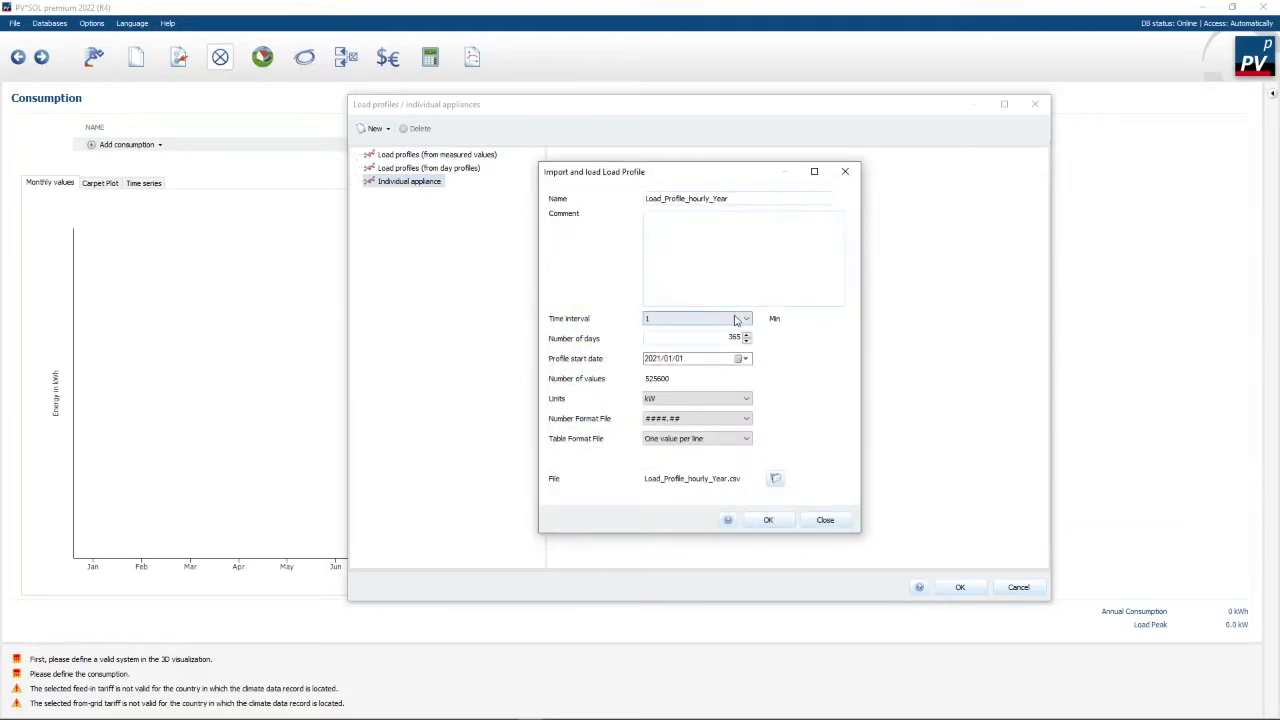
Set the imported load profile's time interval to 60 minutes and choose Load_Profile_hourly_Year.csv again as its source file
{"action": "left_click", "coordinate": [742, 318]}
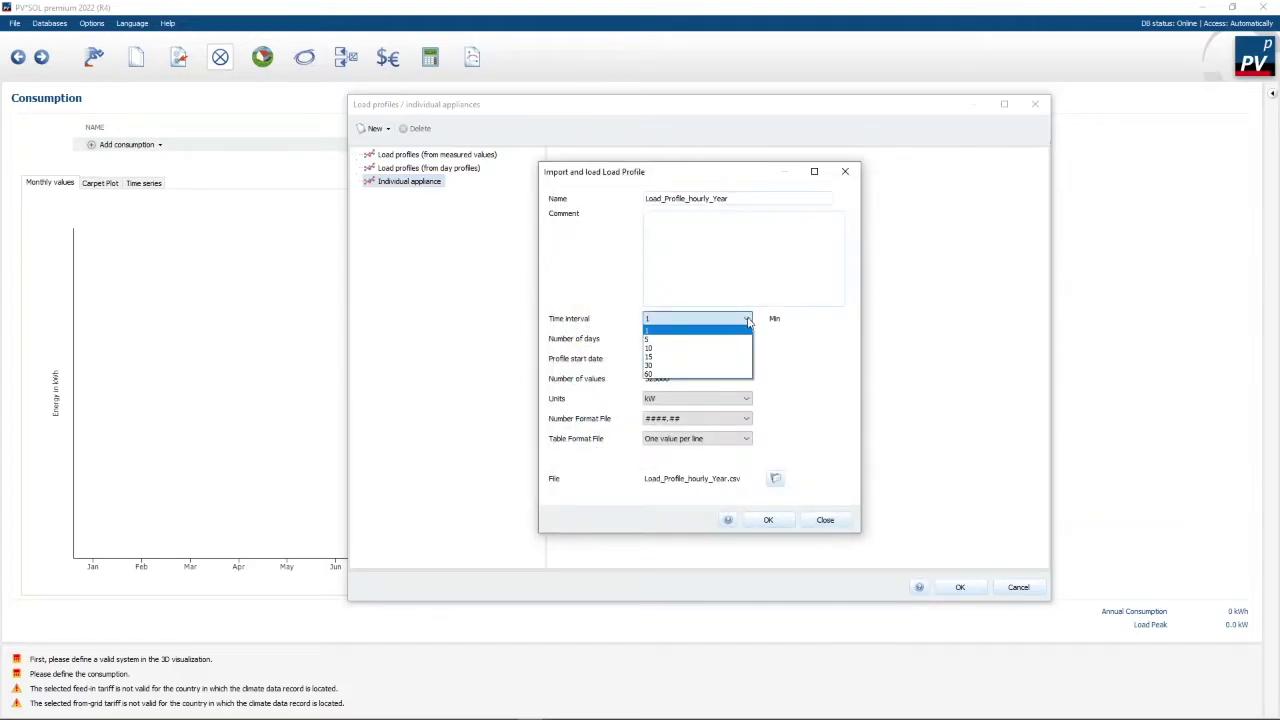
{"action": "left_click", "coordinate": [665, 376]}
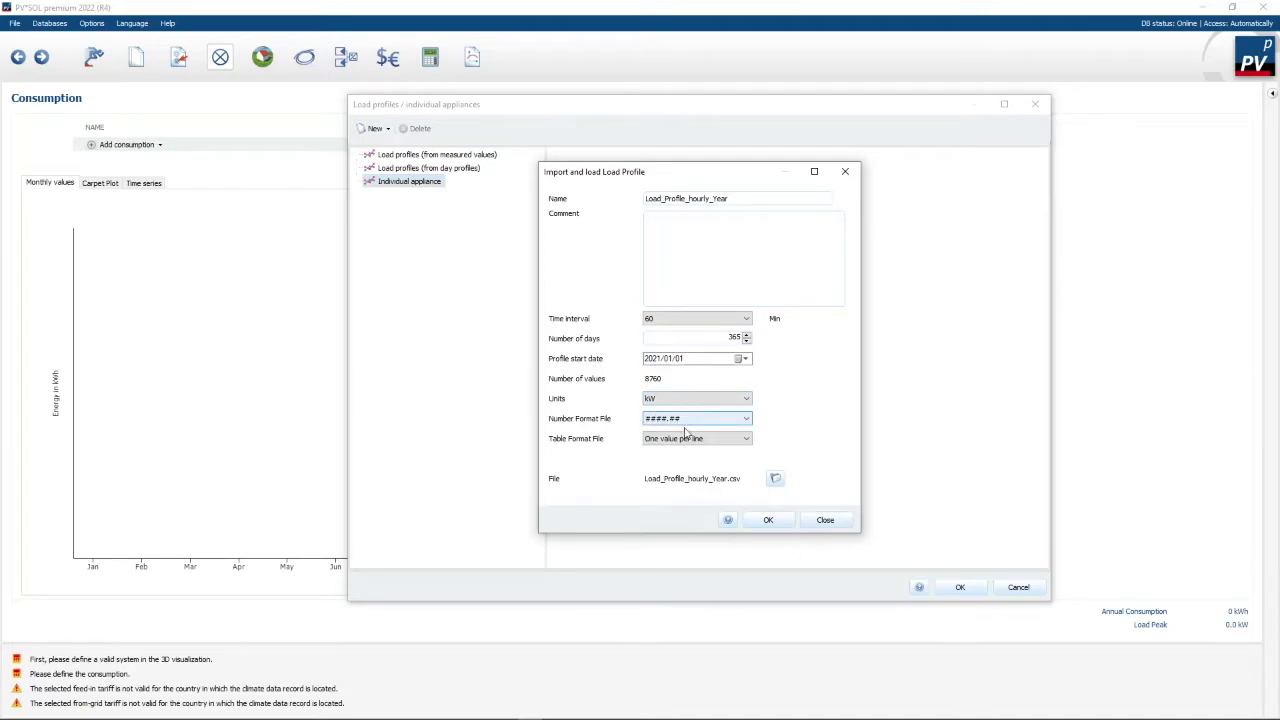
{"action": "left_click", "coordinate": [776, 479]}
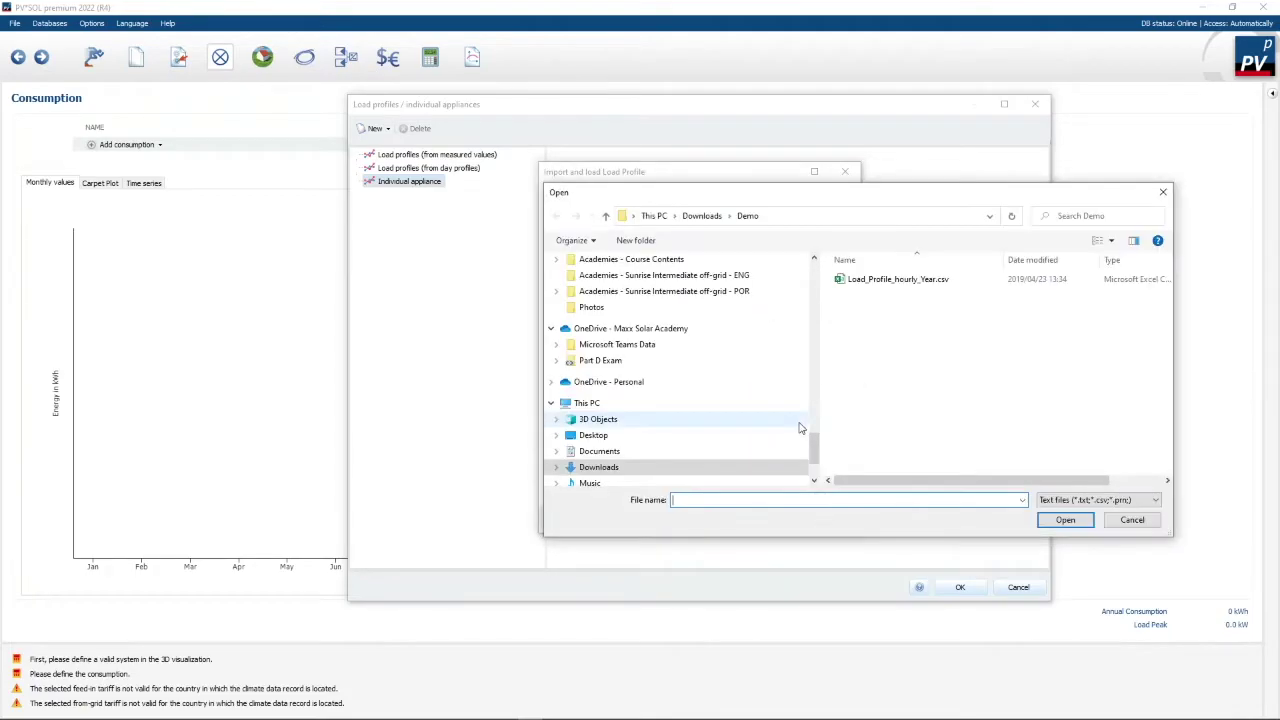
{"action": "left_click", "coordinate": [1065, 519]}
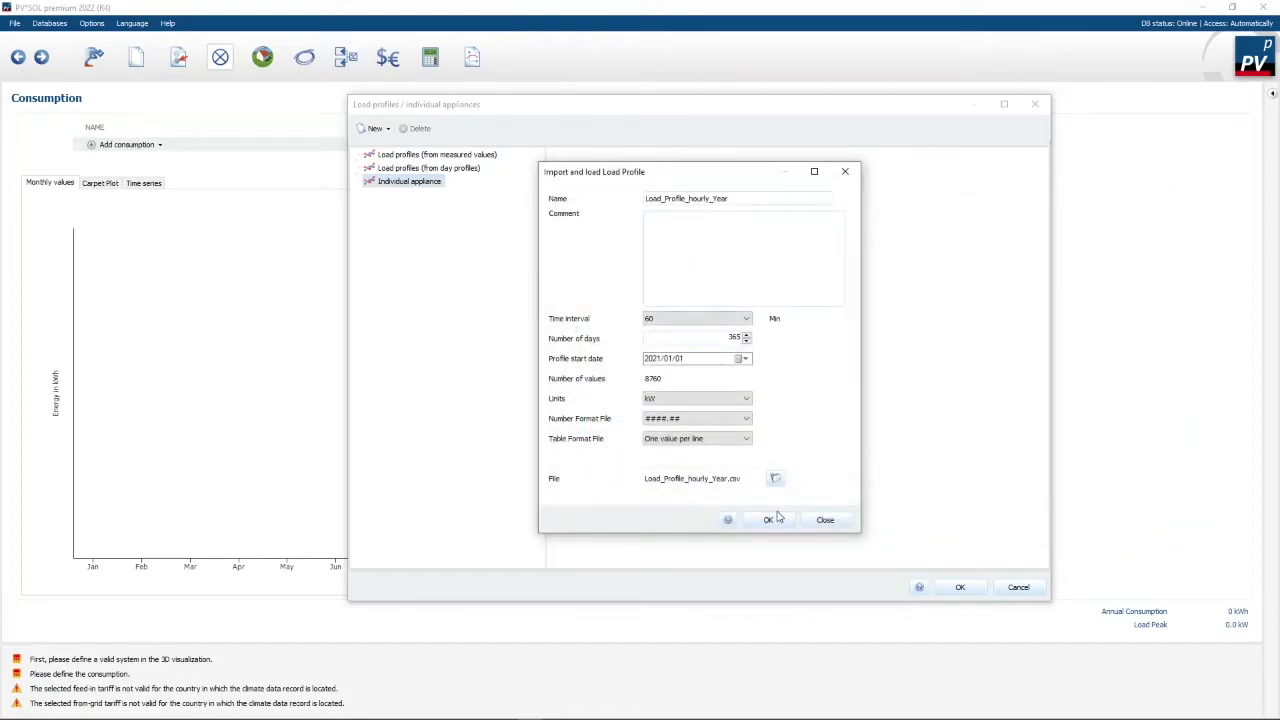
Import the Load_Profile_hourly_Year profile and add it to the project as its electricity consumption
{"action": "left_click", "coordinate": [771, 519]}
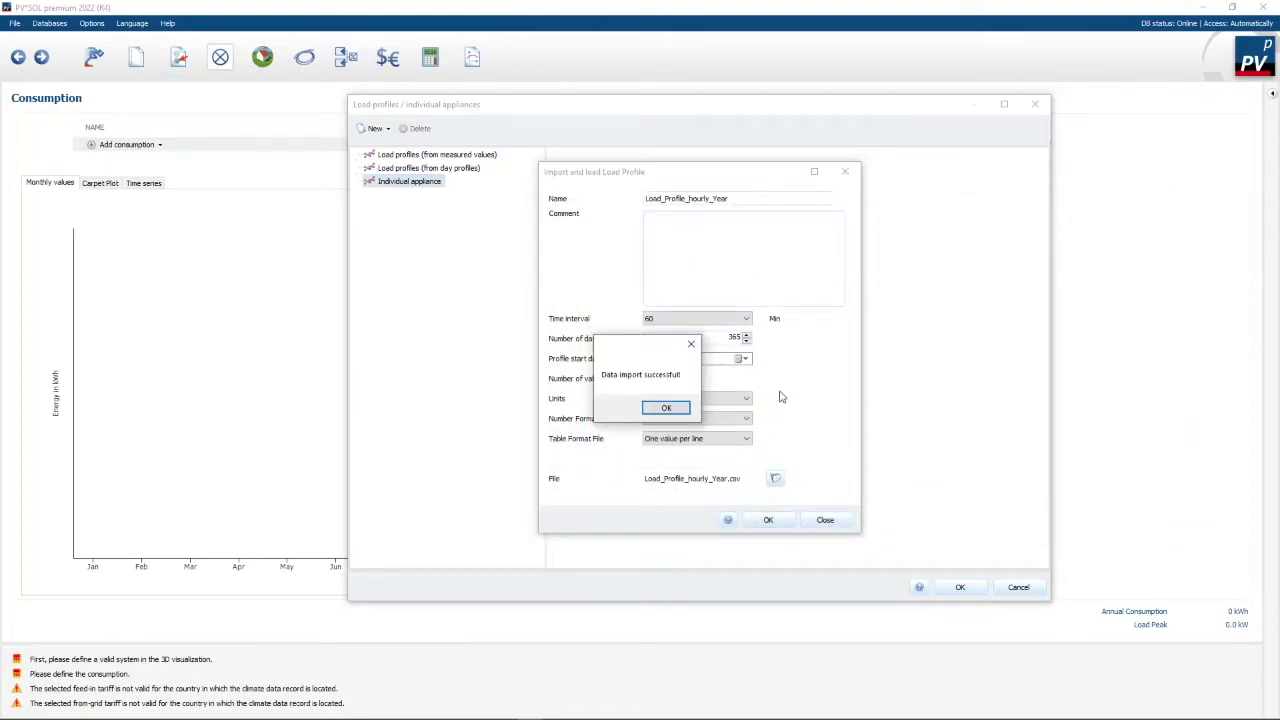
{"action": "left_click", "coordinate": [666, 410]}
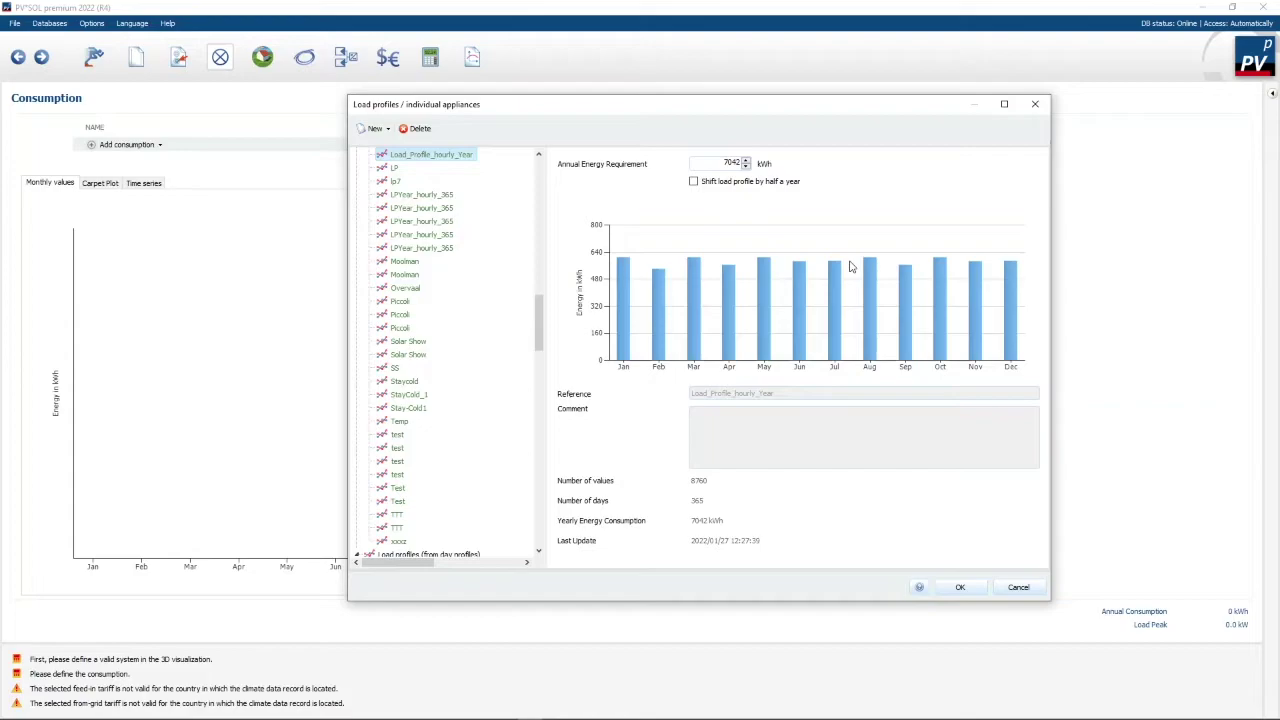
{"action": "left_click", "coordinate": [960, 588]}
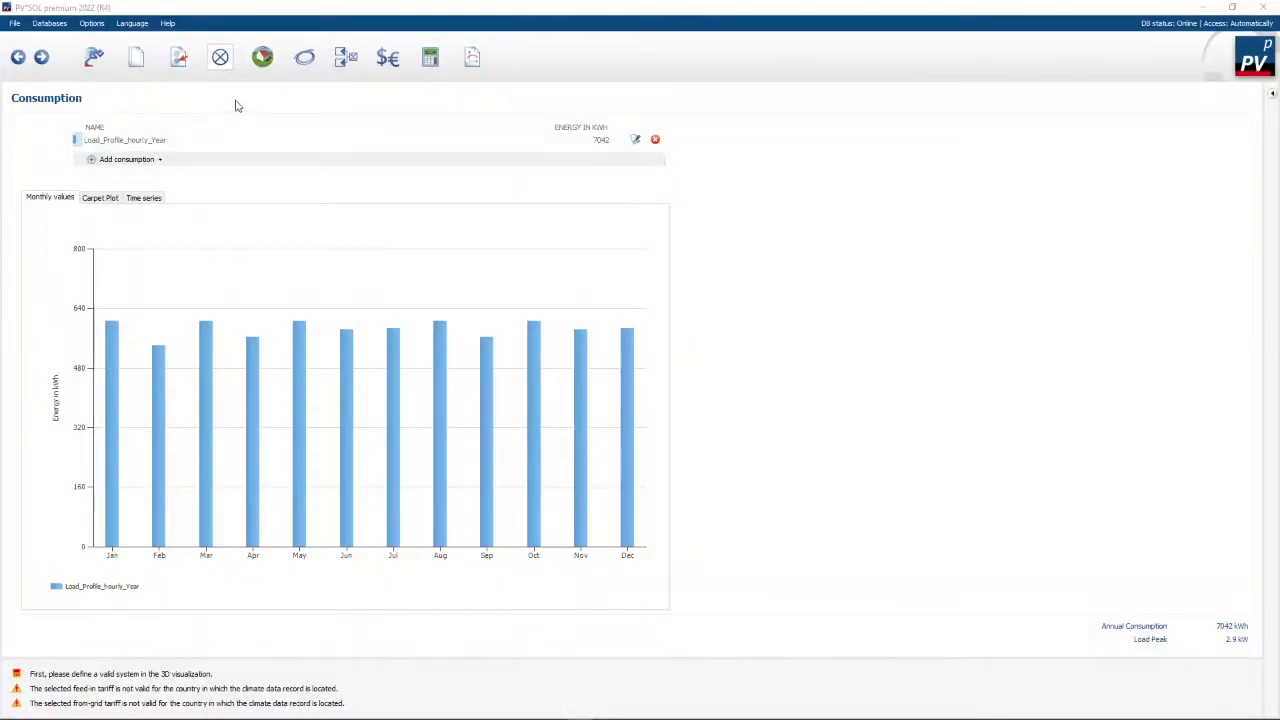
Start a new 3D system in 3D Design with a Building with Gabled Roof as the coverable object
{"action": "left_click", "coordinate": [262, 58]}
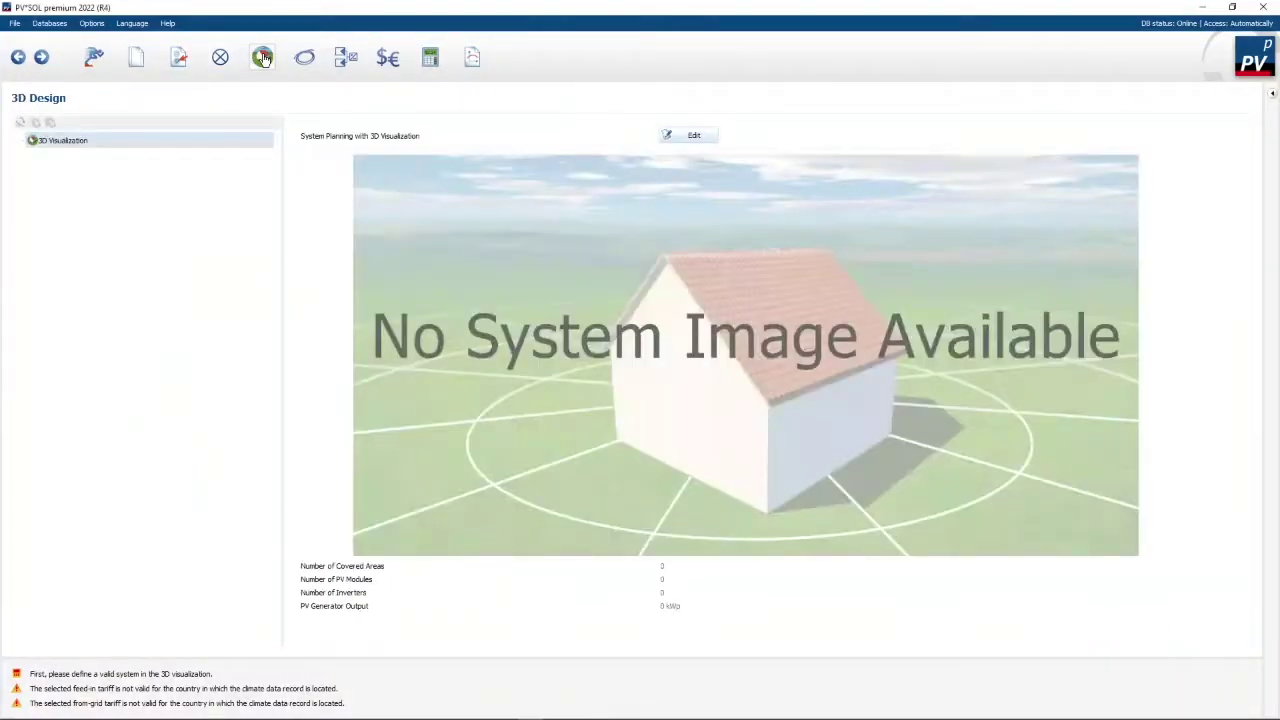
{"action": "left_click", "coordinate": [692, 134]}
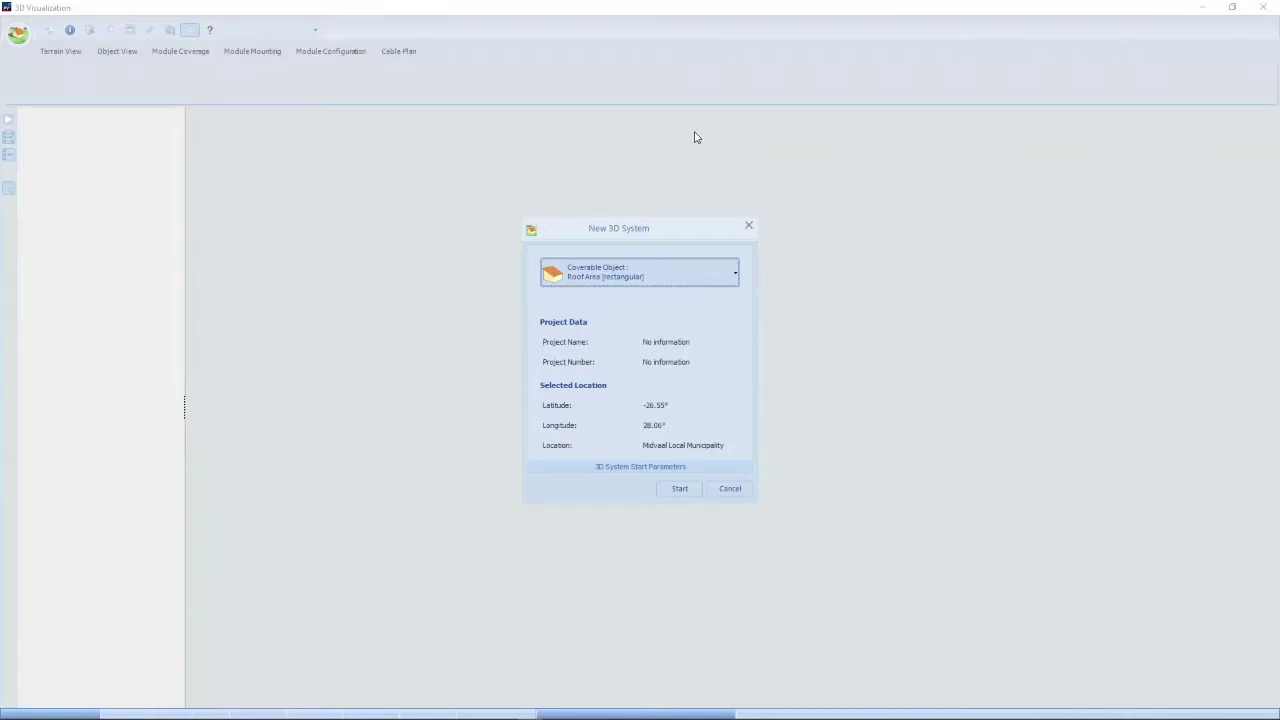
{"action": "left_click", "coordinate": [733, 270]}
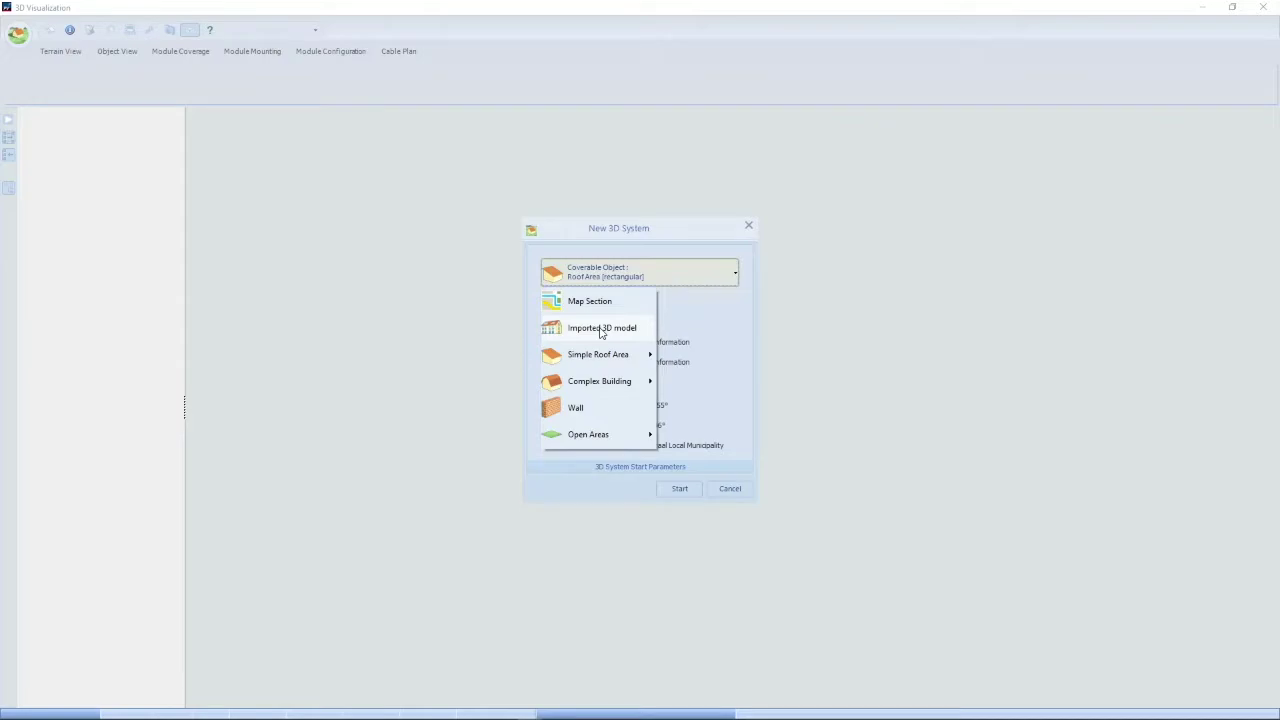
{"action": "mouse_move", "coordinate": [615, 357]}
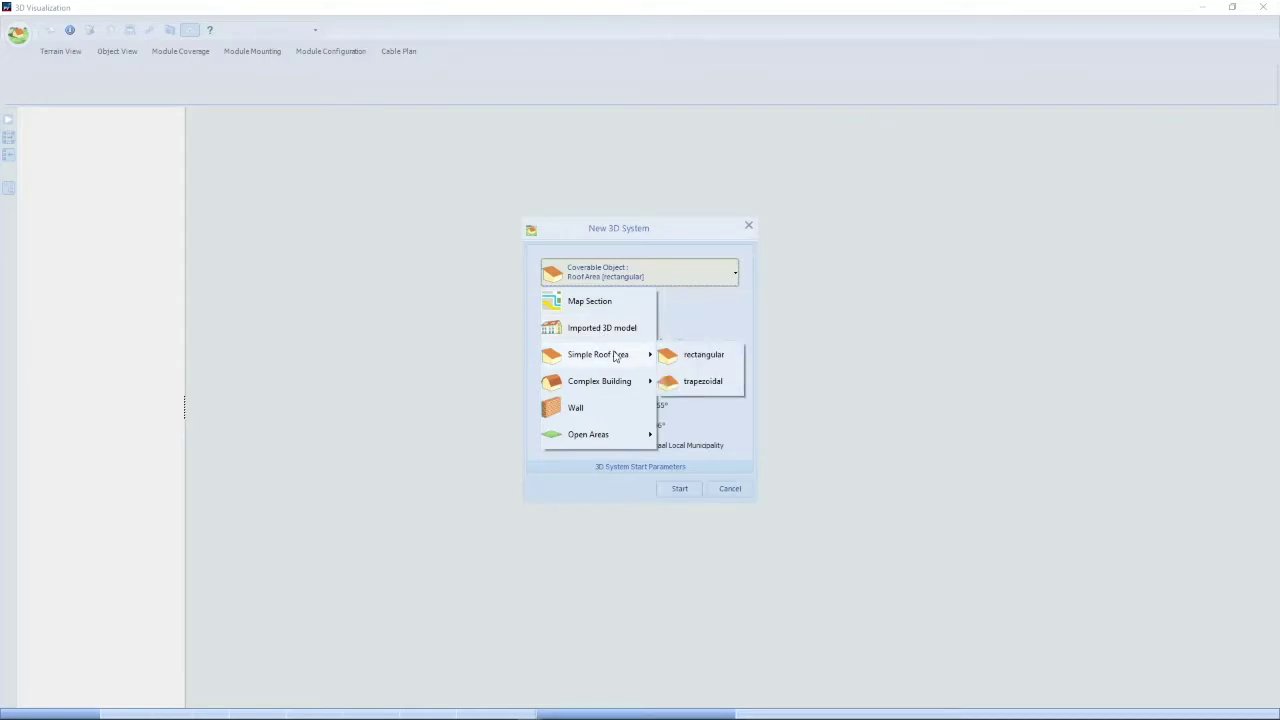
{"action": "mouse_move", "coordinate": [608, 388]}
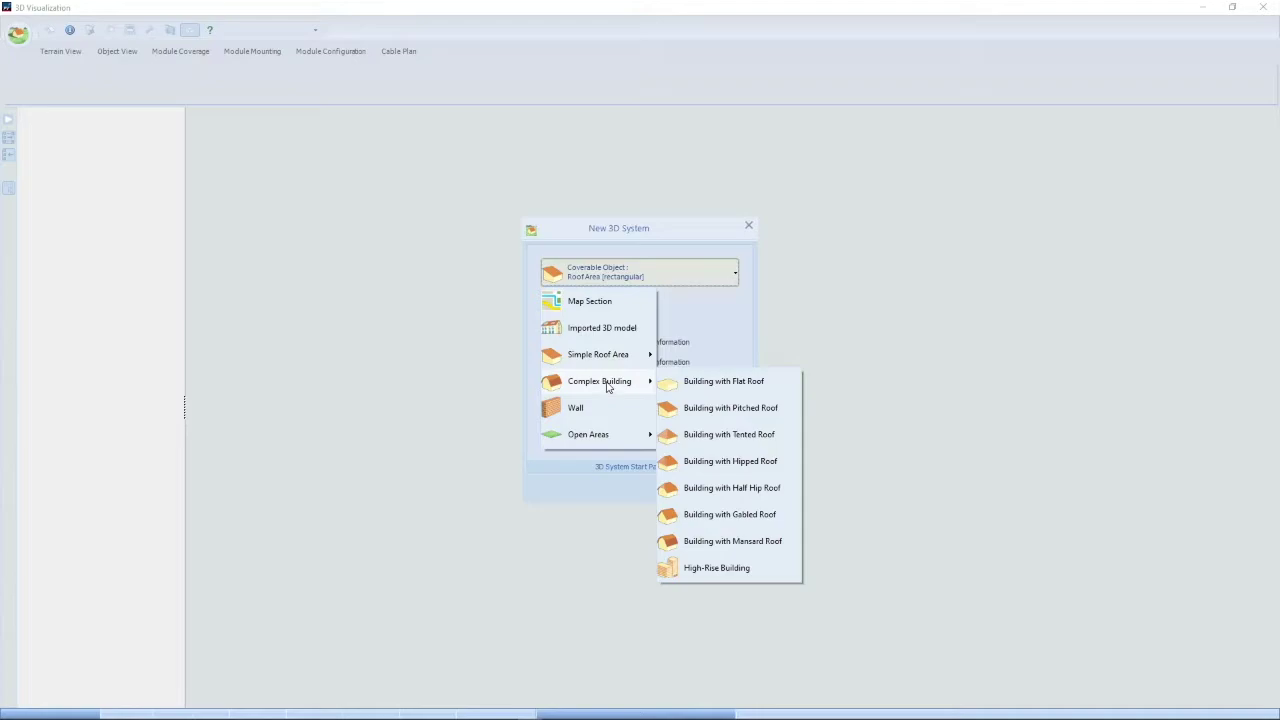
{"action": "left_click", "coordinate": [737, 518]}
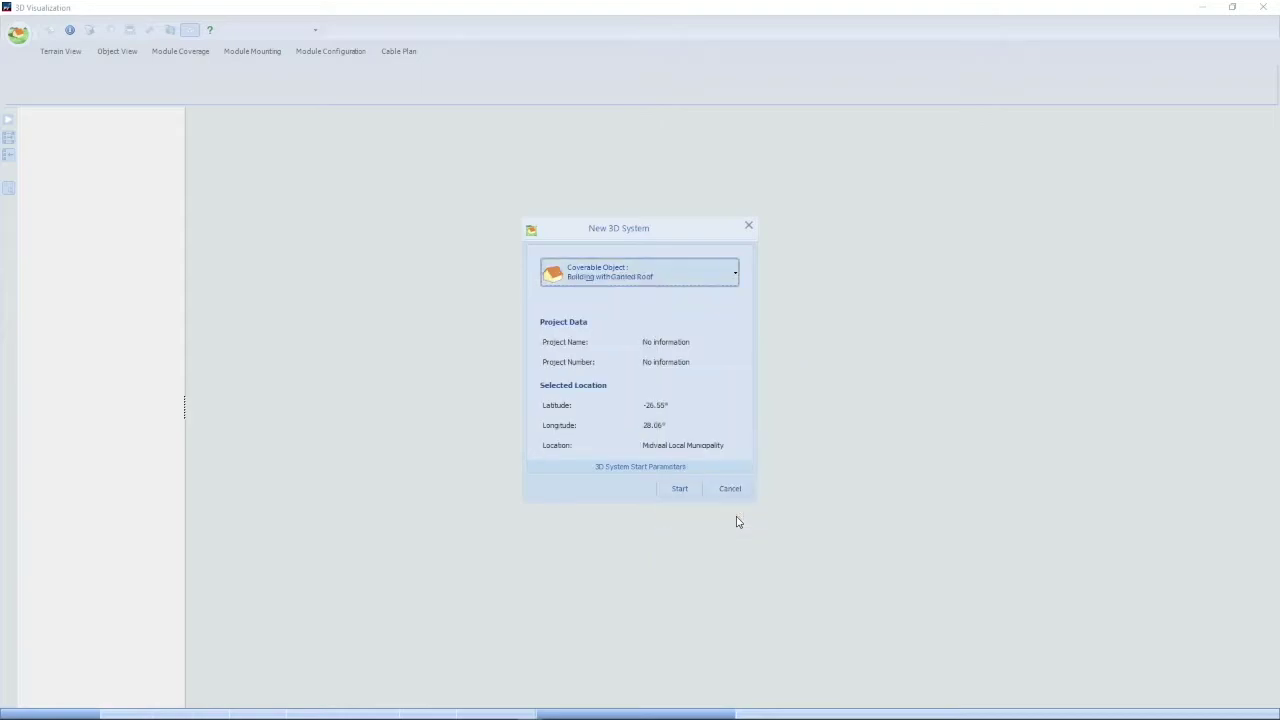
{"action": "left_click", "coordinate": [675, 493]}
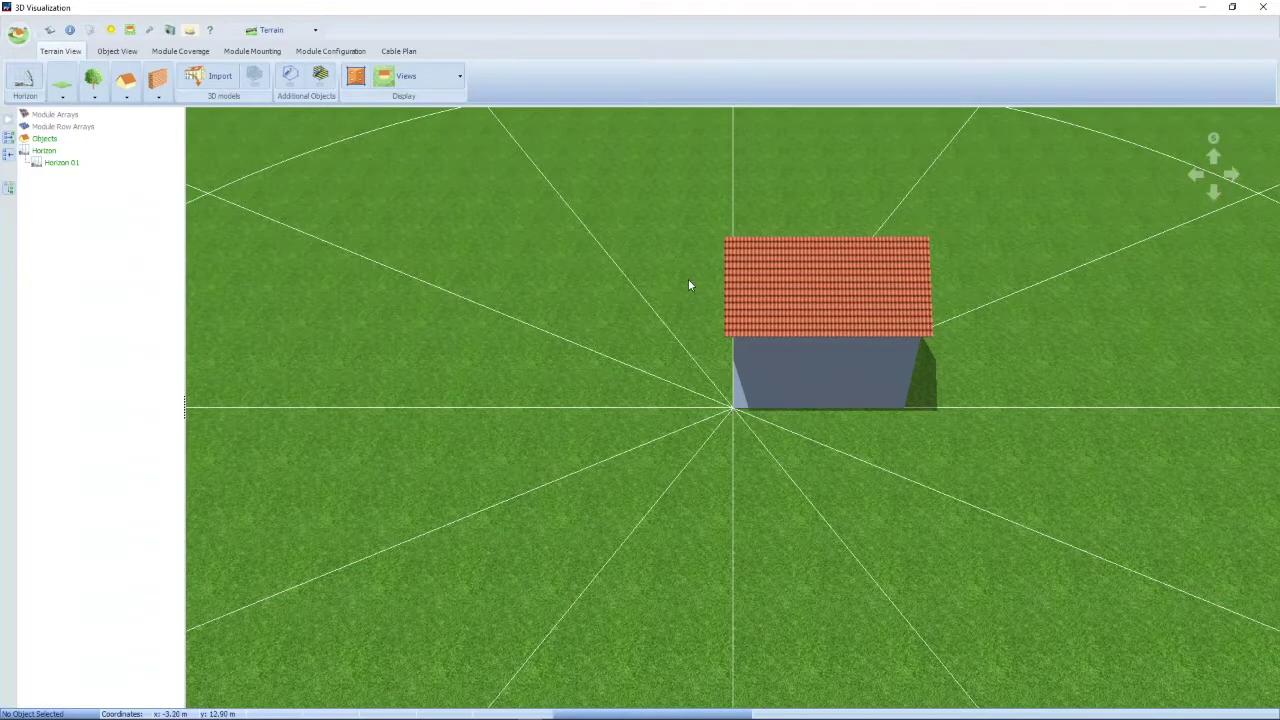
Set both the ground floor width and the attic storey width of the gabled building to 15 m
{"action": "right_click", "coordinate": [806, 351]}
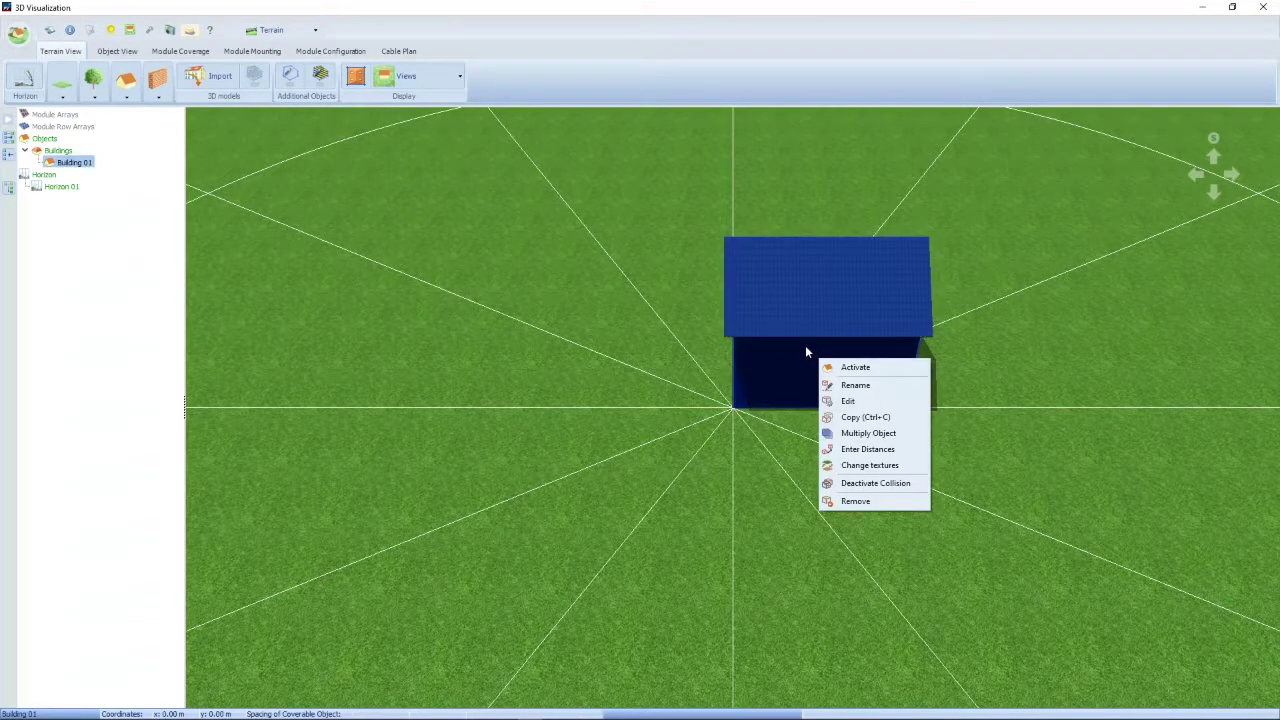
{"action": "left_click", "coordinate": [866, 405]}
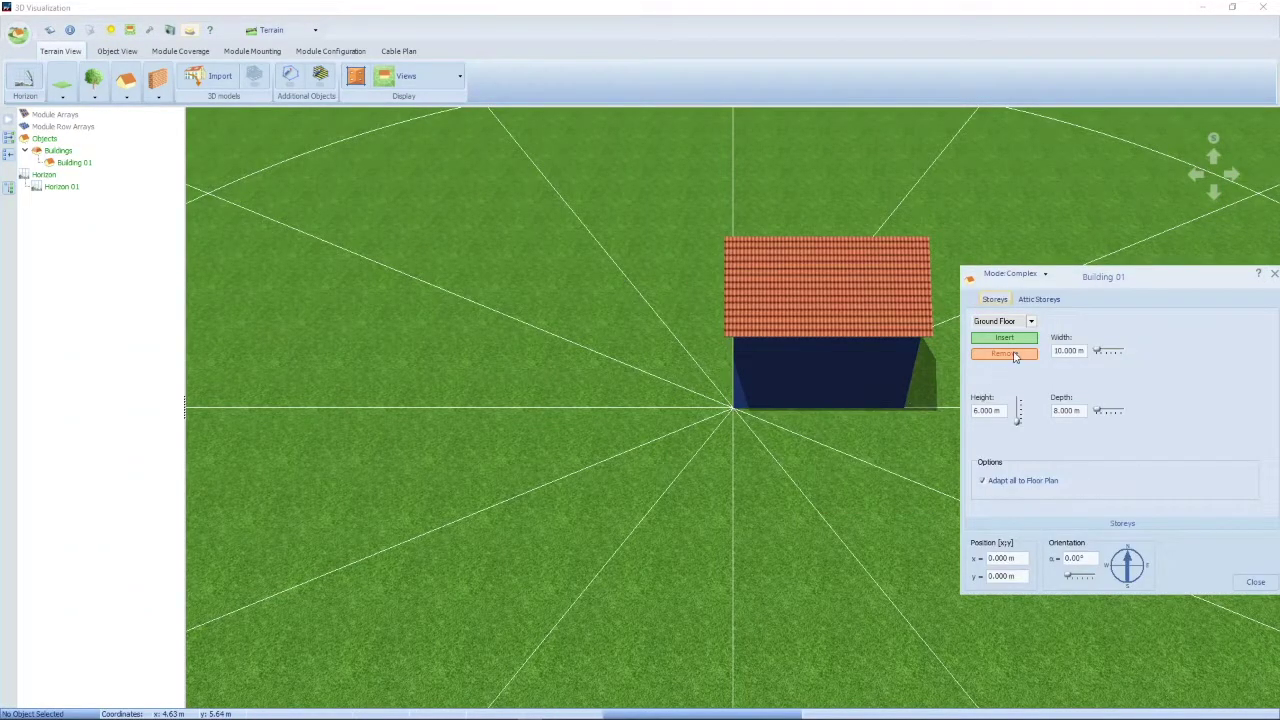
{"action": "left_click", "coordinate": [1083, 351]}
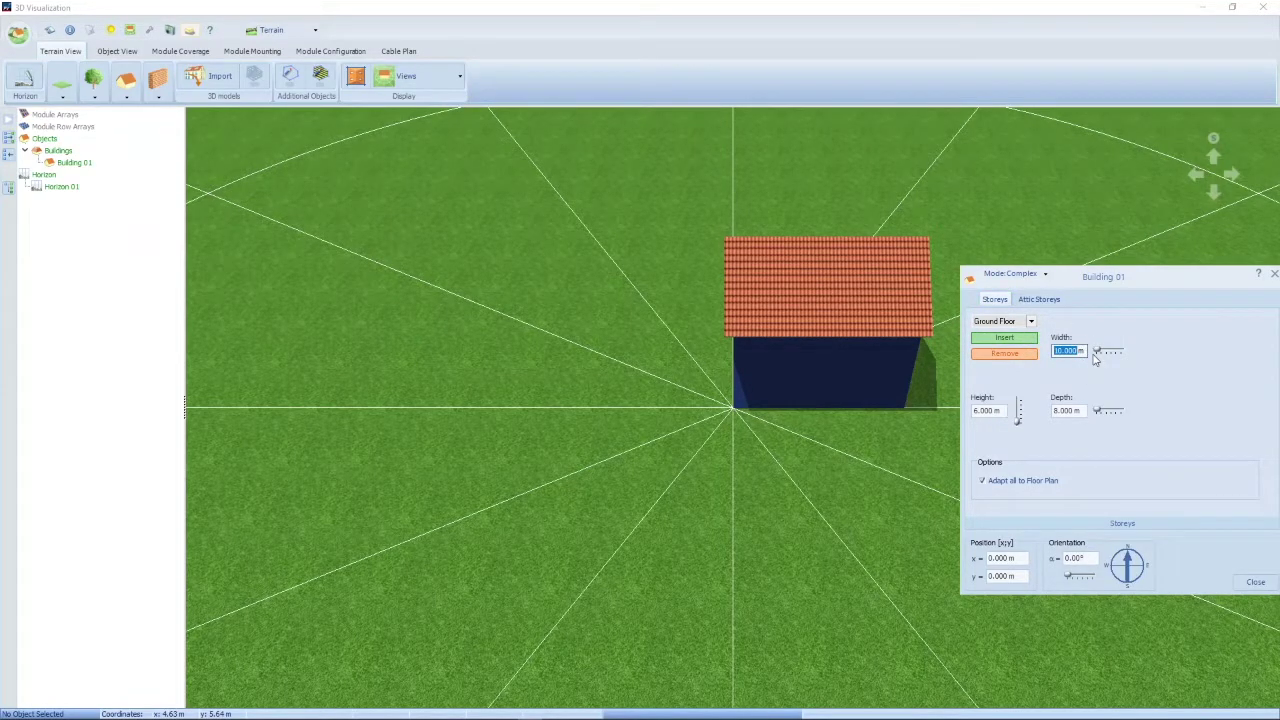
{"action": "type", "text": "15"}
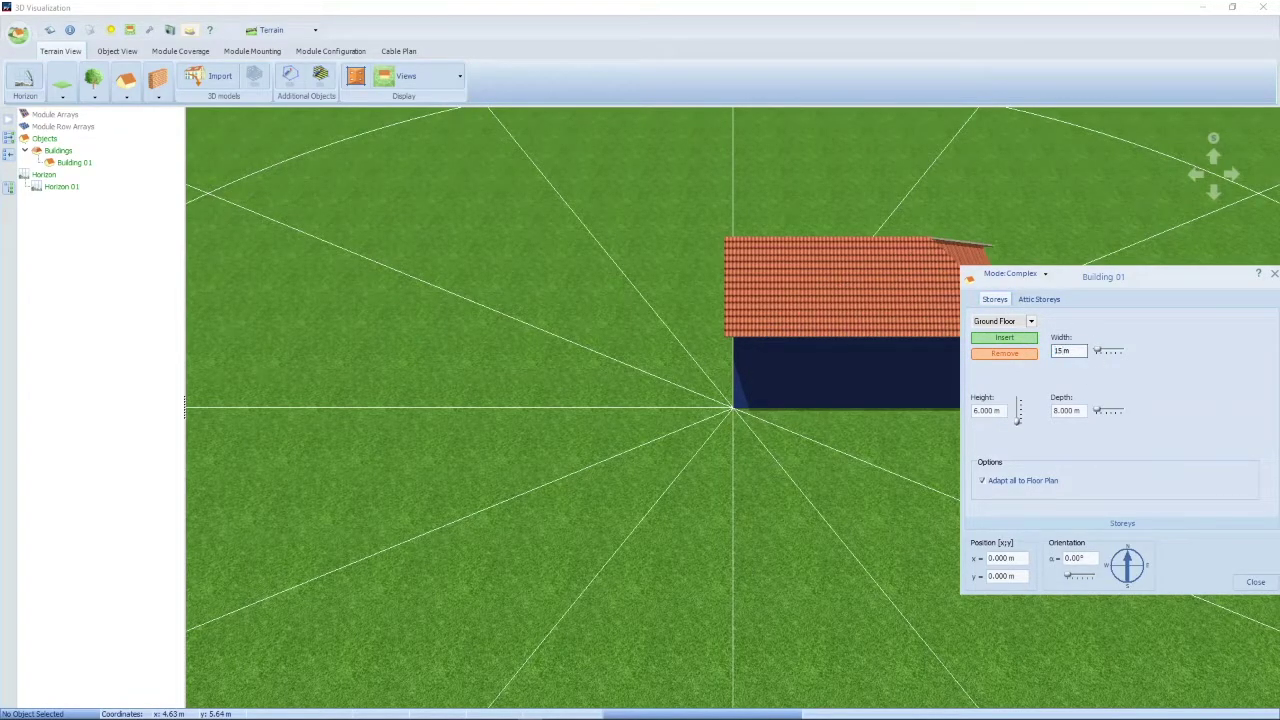
{"action": "left_click", "coordinate": [1039, 299]}
{"action": "left_click", "coordinate": [1082, 350]}
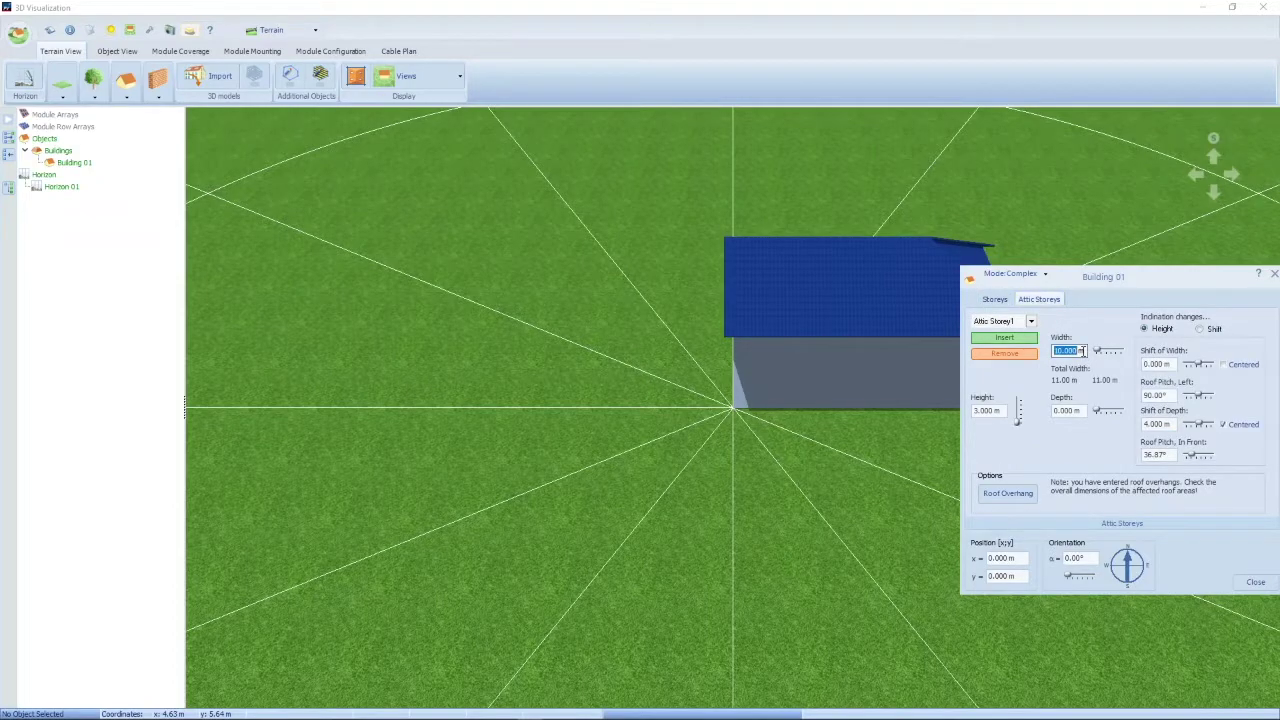
{"action": "type", "text": "5"}
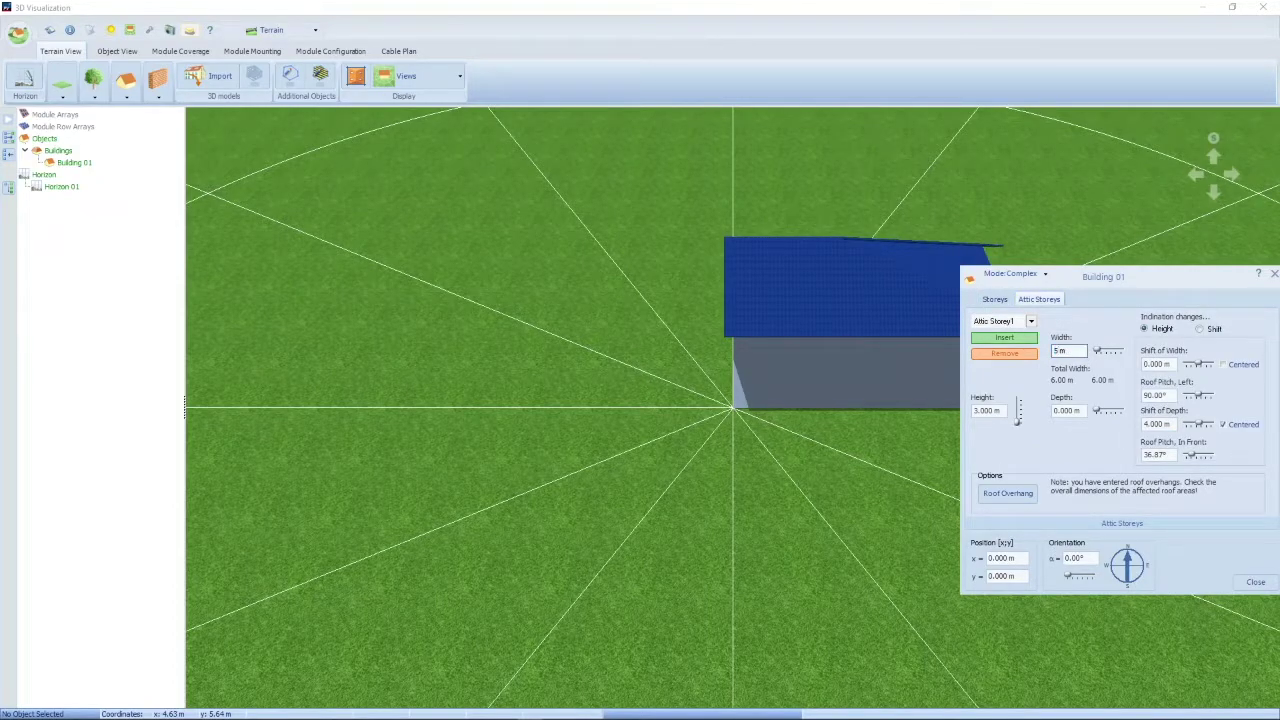
{"action": "key", "text": "Return"}
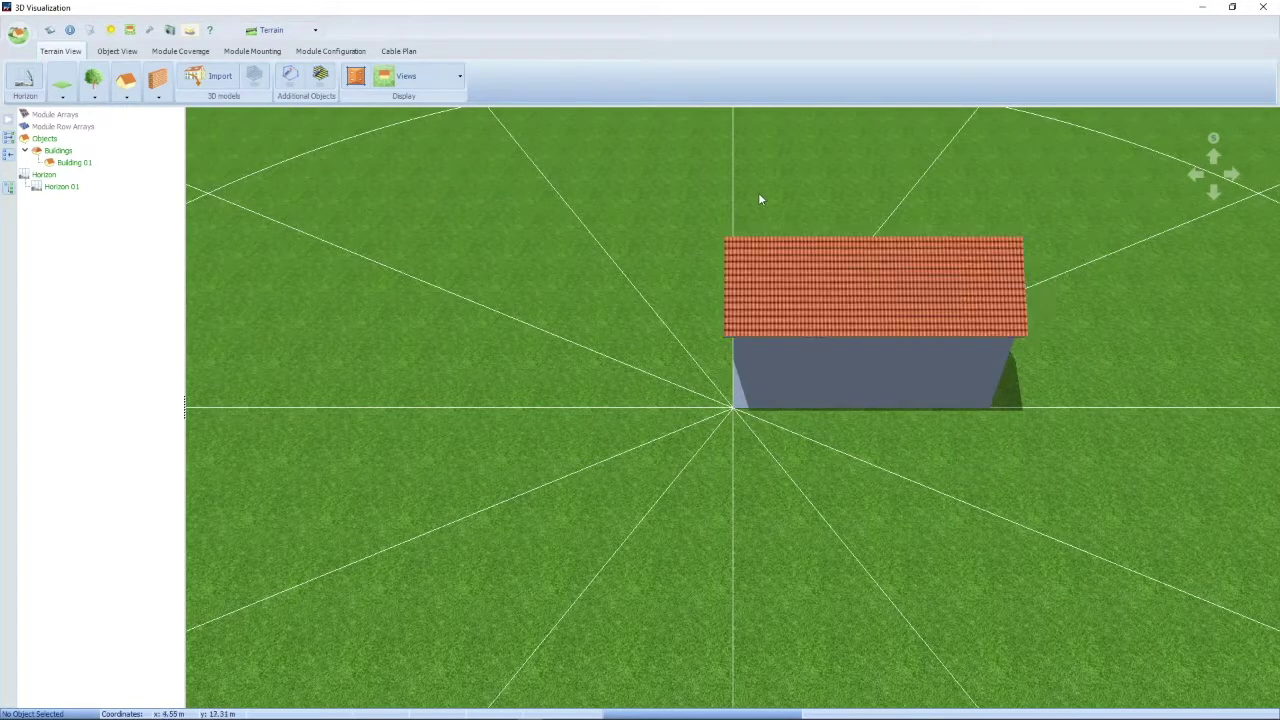
Copy the gabled building and paste the duplicate beside the original at about x = -24 m, y = 0 m
{"action": "left_click", "coordinate": [918, 324]}
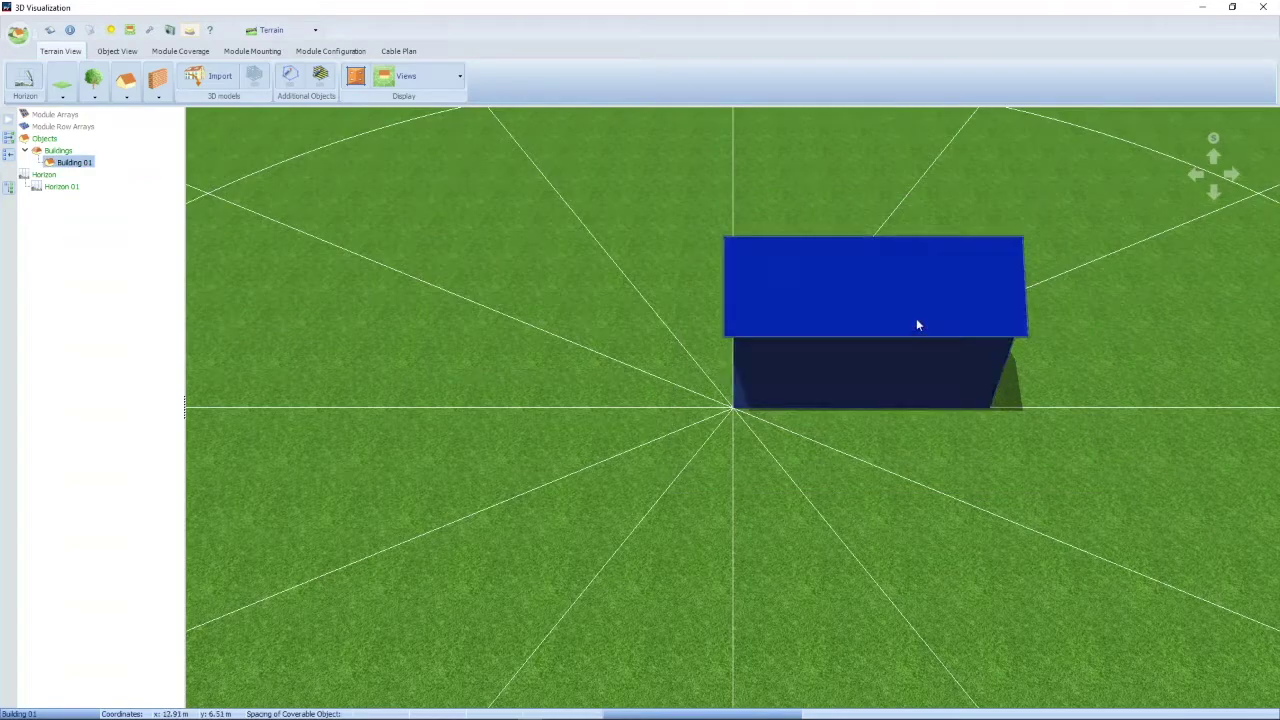
{"action": "right_click", "coordinate": [918, 324]}
{"action": "left_click", "coordinate": [975, 387]}
{"action": "right_click", "coordinate": [1130, 252]}
{"action": "left_click", "coordinate": [1191, 346]}
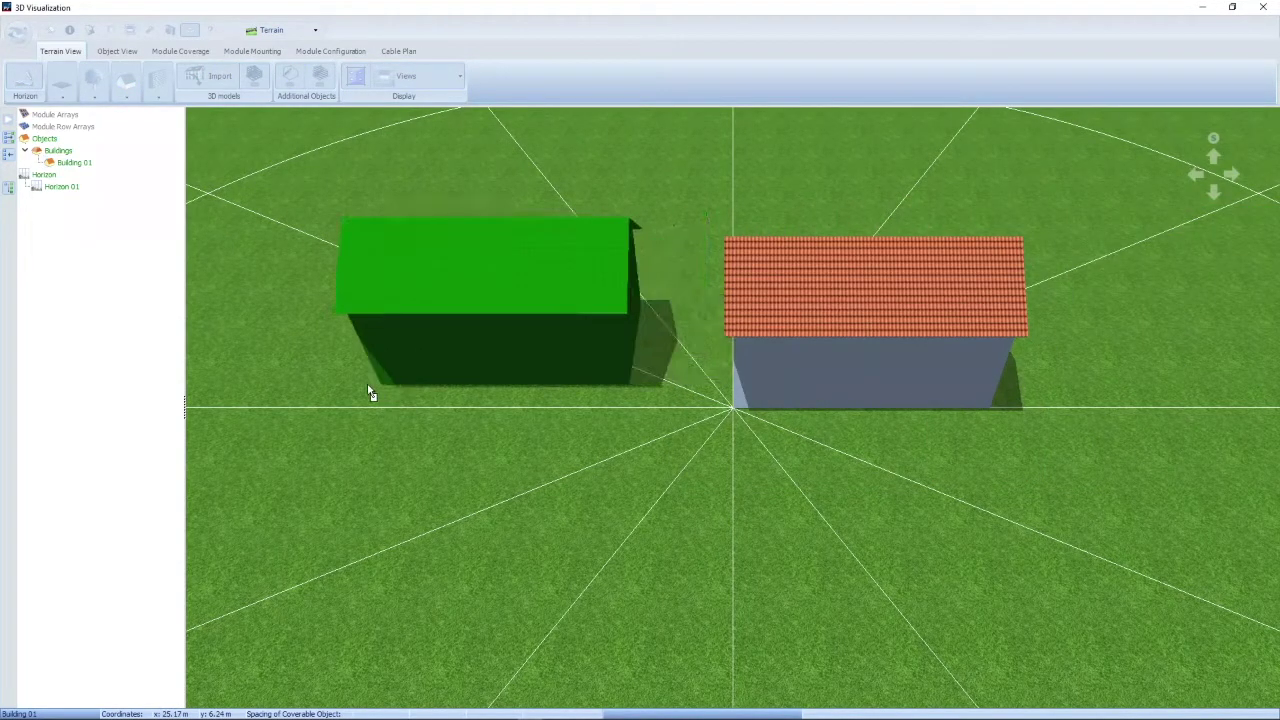
{"action": "left_click", "coordinate": [326, 410]}
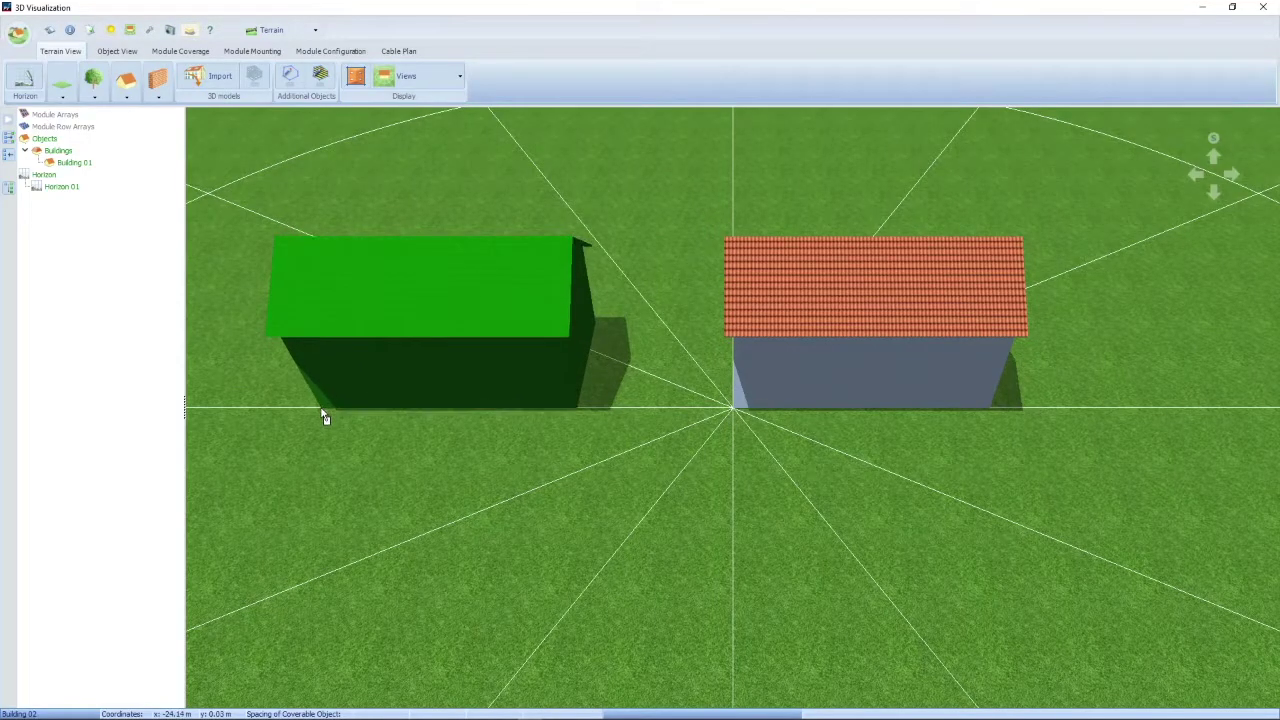
{"action": "left_click", "coordinate": [322, 410]}
{"action": "left_click", "coordinate": [360, 331]}
{"action": "left_click", "coordinate": [401, 309]}
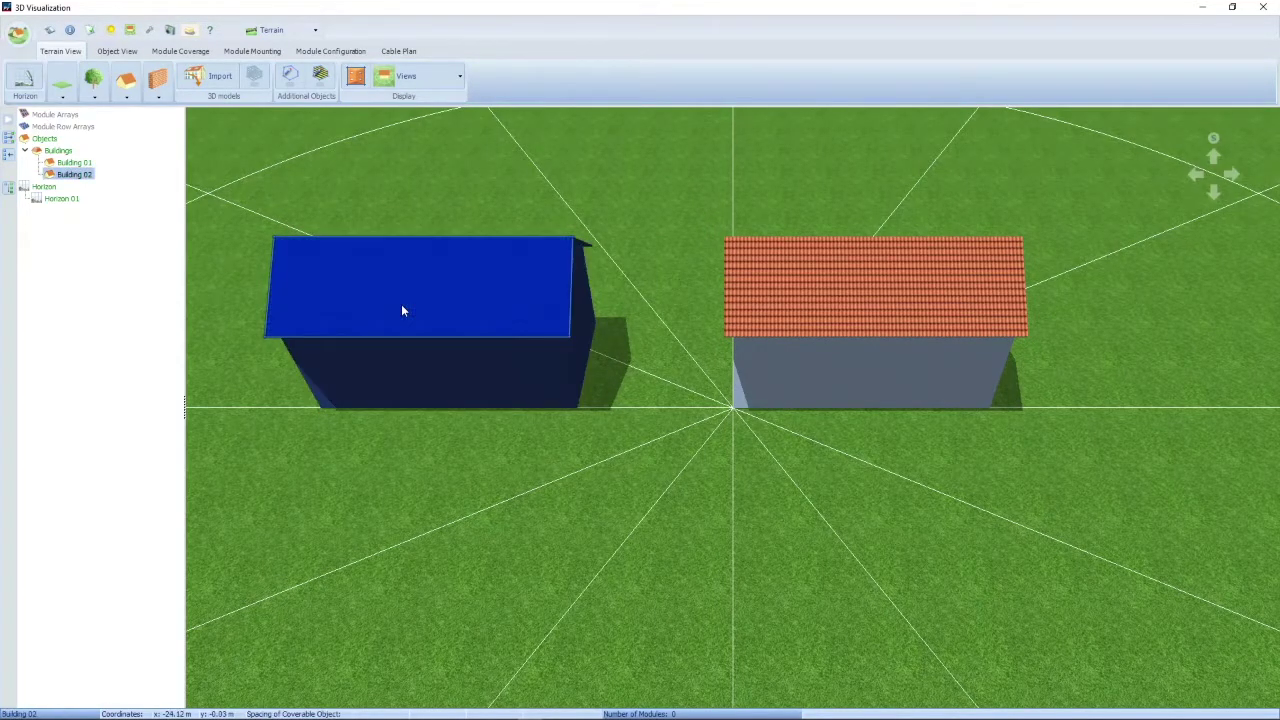
Set the orientation of the copied building to 90°
{"action": "right_click", "coordinate": [401, 309]}
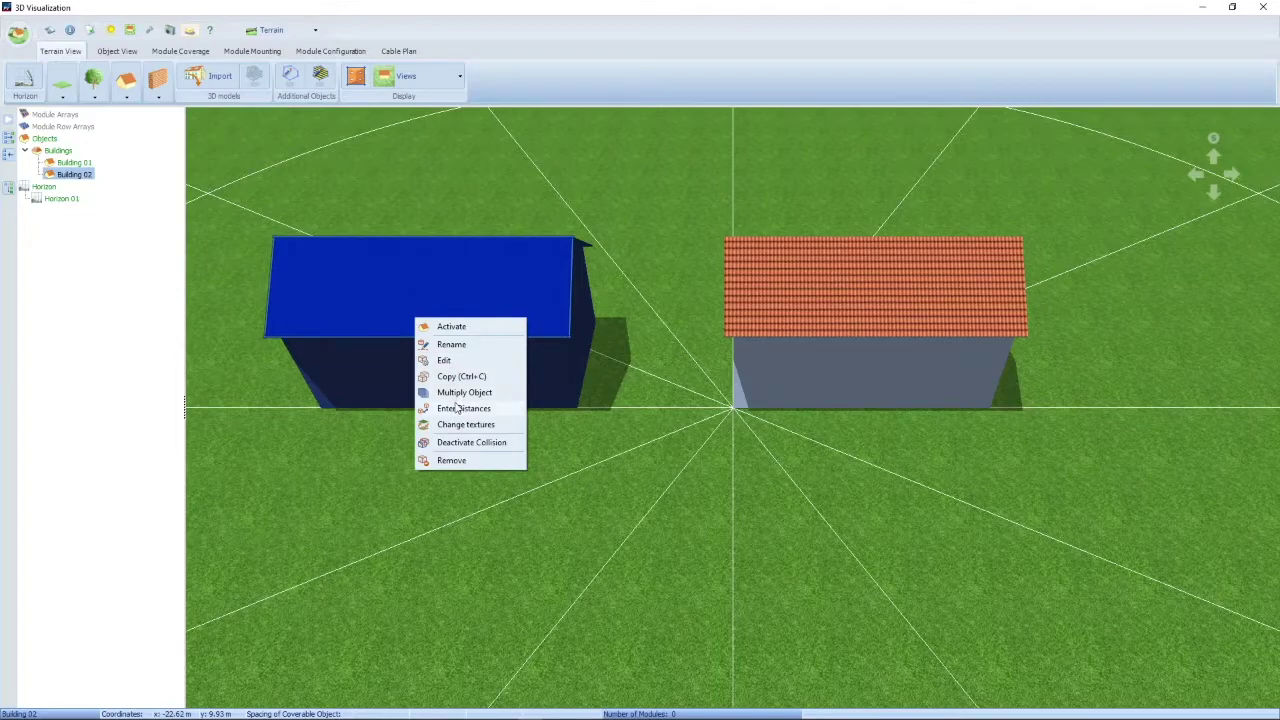
{"action": "left_click", "coordinate": [454, 360]}
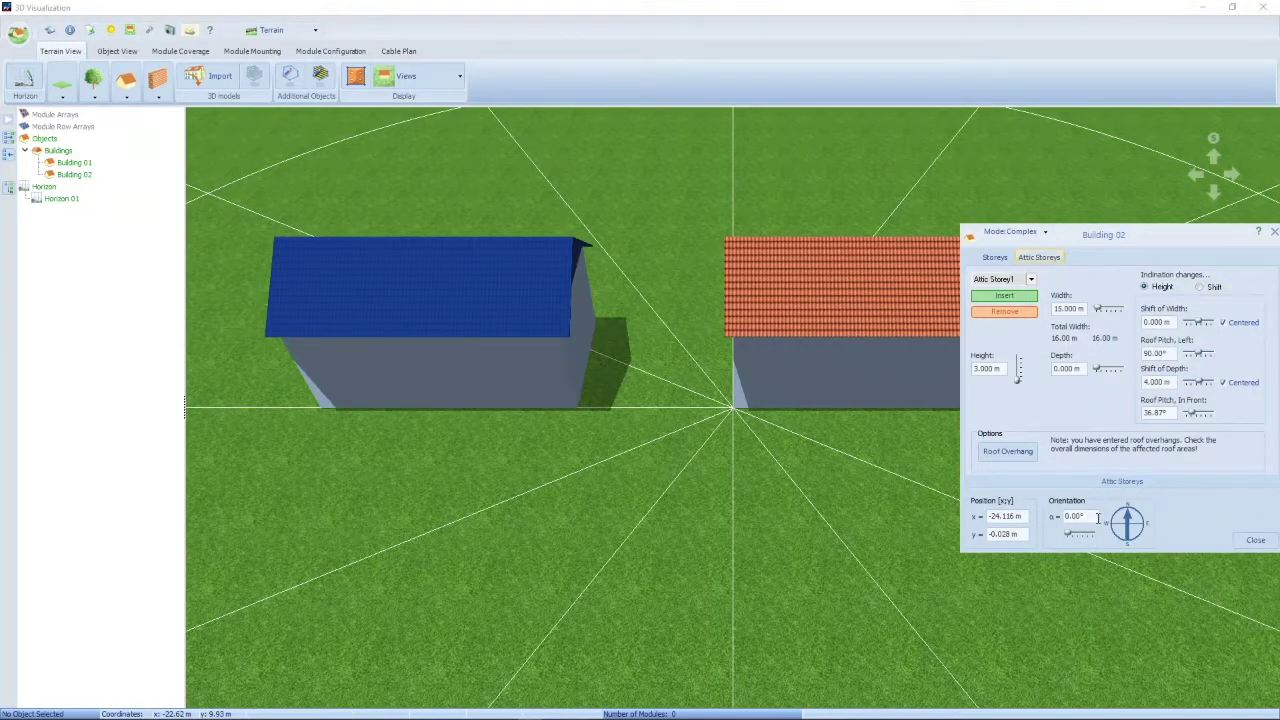
{"action": "left_click", "coordinate": [1097, 517]}
{"action": "type", "text": "90"}
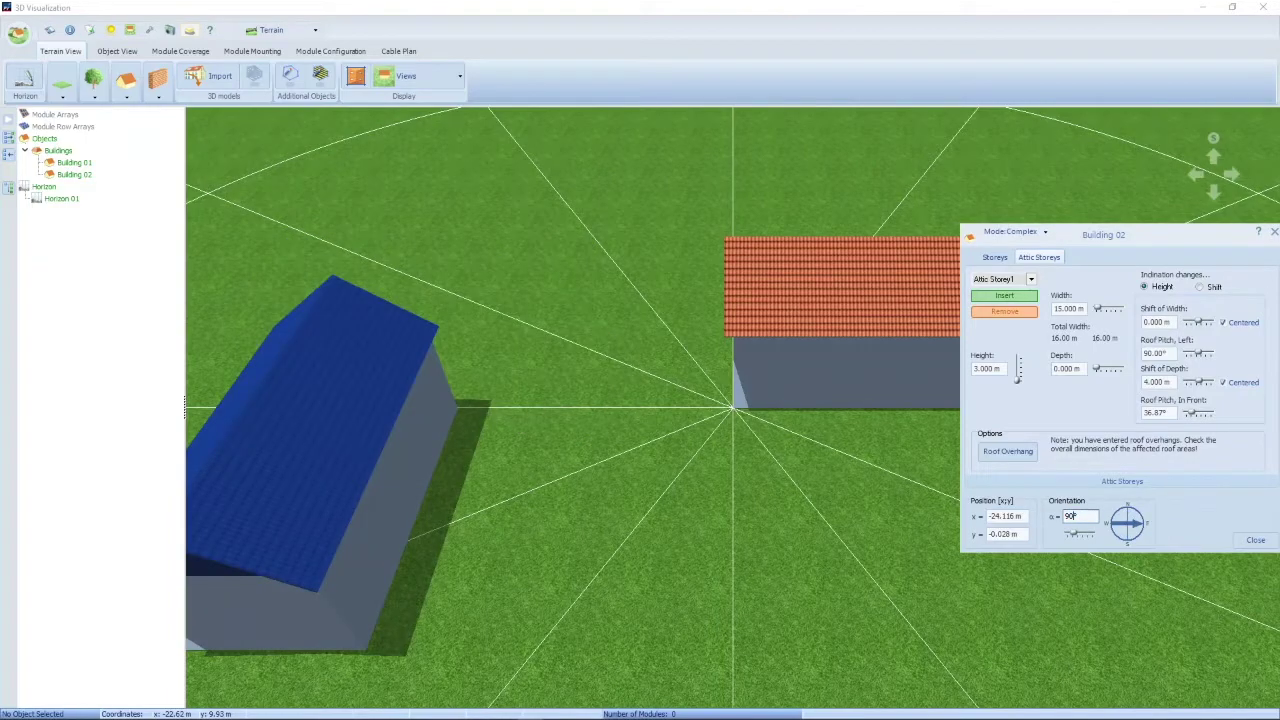
{"action": "left_click", "coordinate": [1255, 540]}
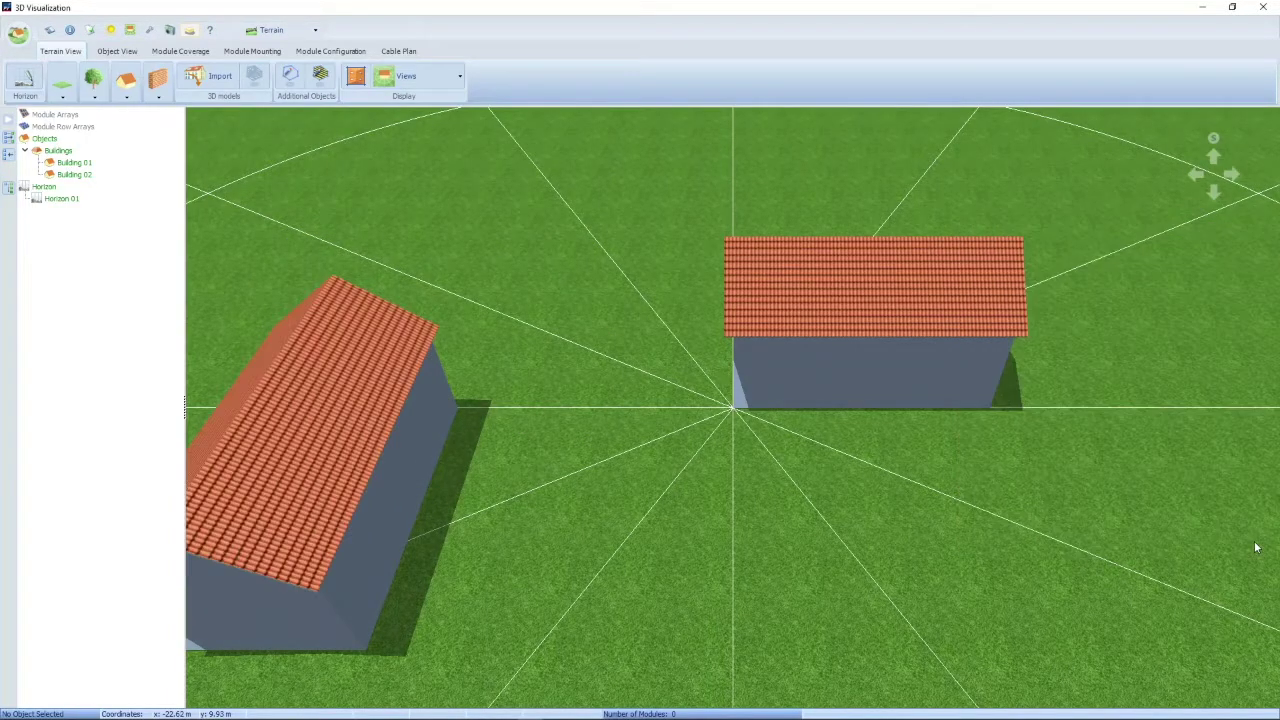
Deactivate collision for the rotated building and move it into the middle of the first building so that their roofs intersect
{"action": "right_click", "coordinate": [333, 410]}
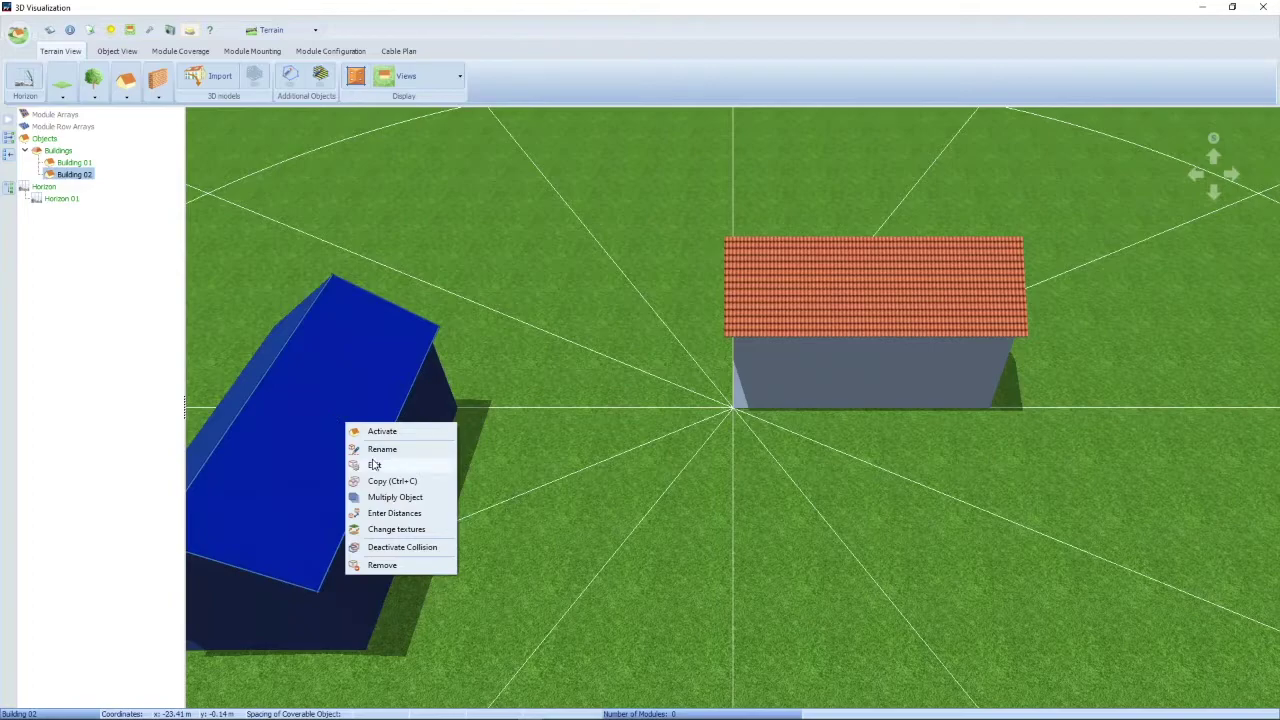
{"action": "left_click", "coordinate": [396, 547]}
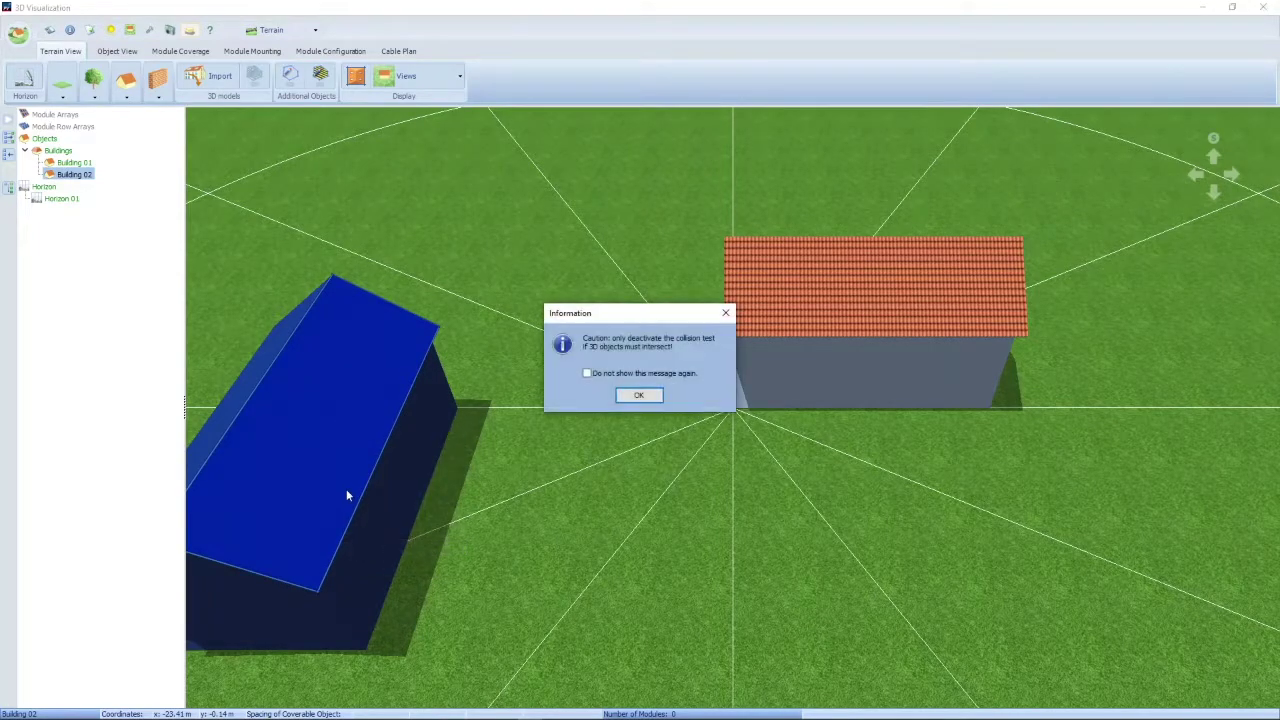
{"action": "left_click", "coordinate": [638, 396]}
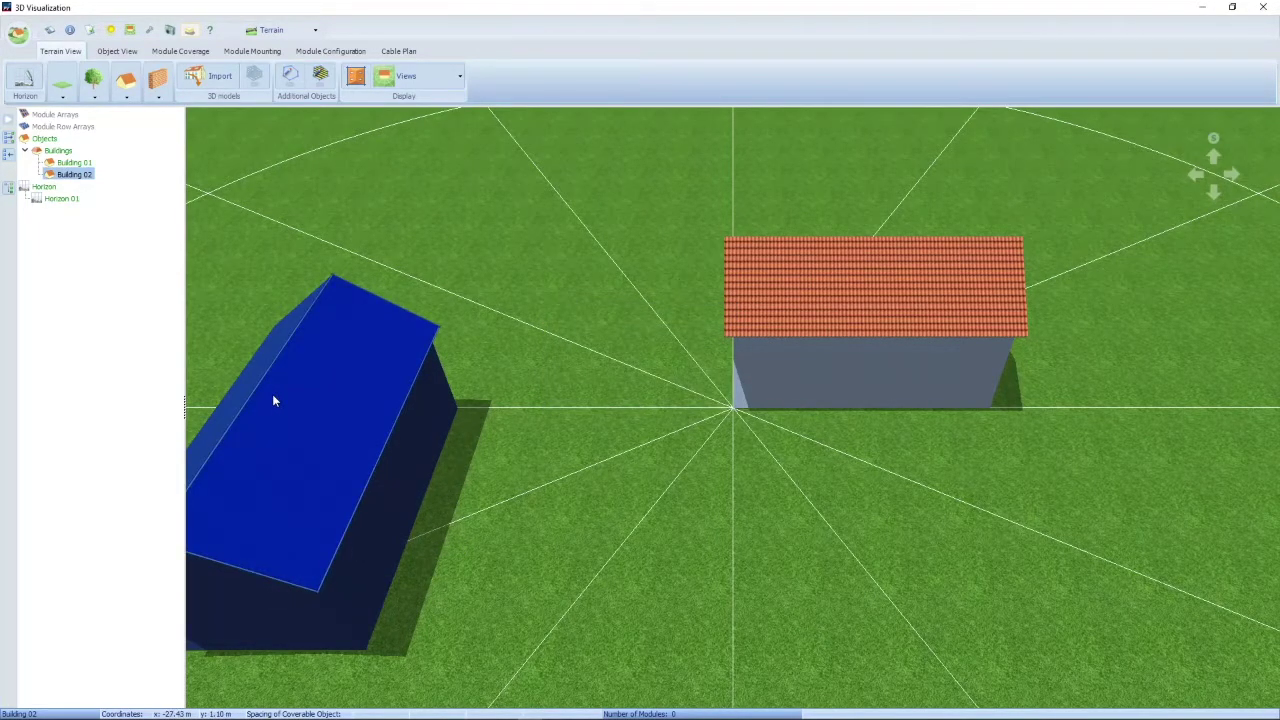
{"action": "left_click_drag", "start_coordinate": [274, 397], "coordinate": [795, 367]}
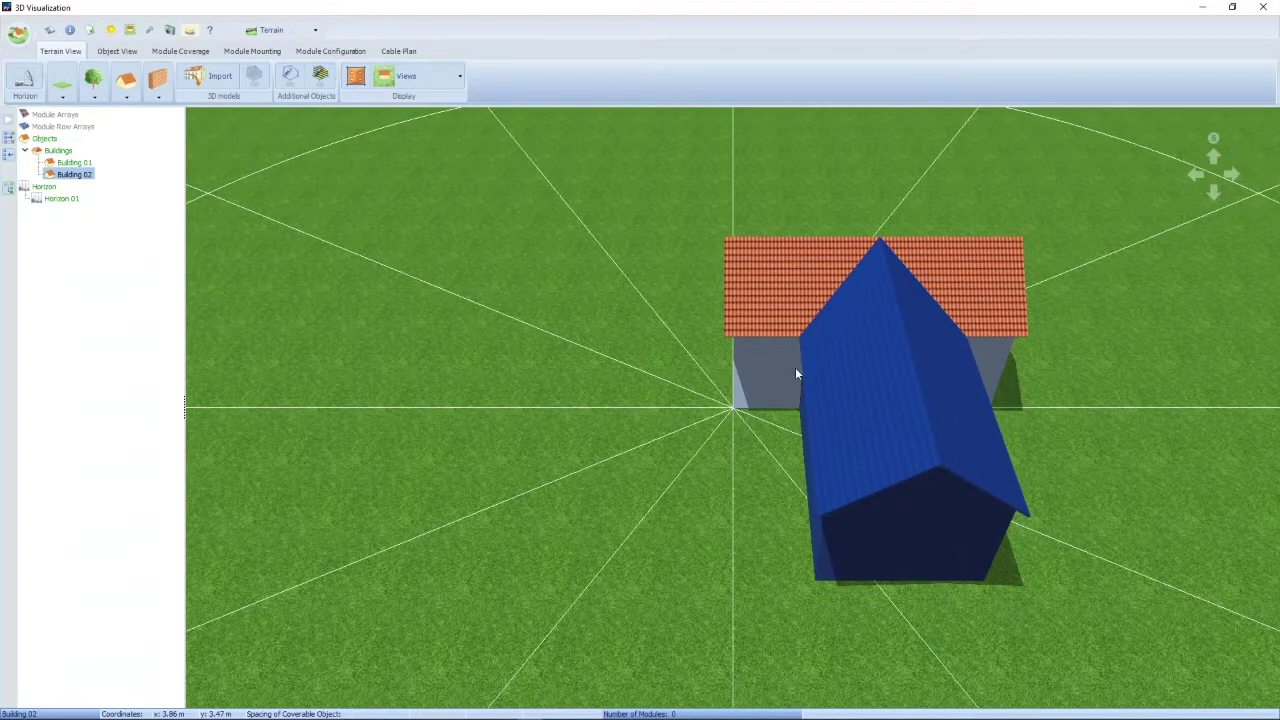
Show the joined buildings in North East View, activate Building 02's east roof surface and switch it to module coverage
{"action": "left_click", "coordinate": [410, 77]}
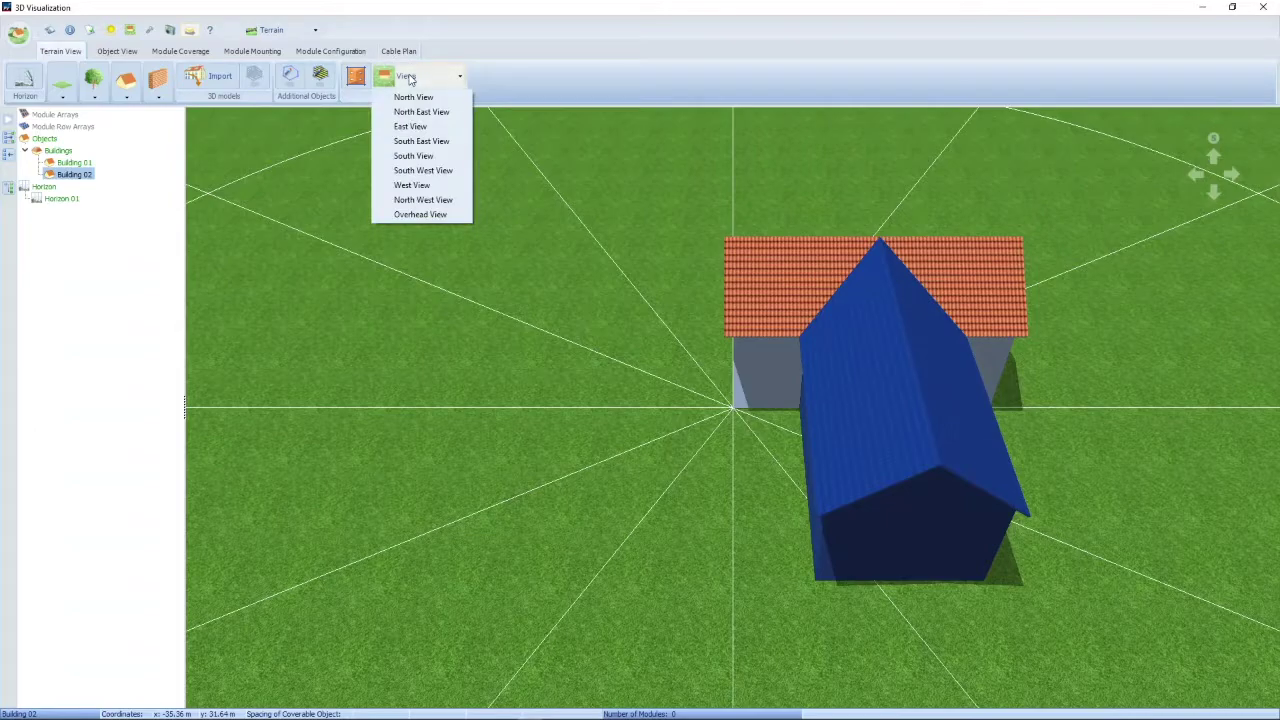
{"action": "left_click", "coordinate": [419, 112]}
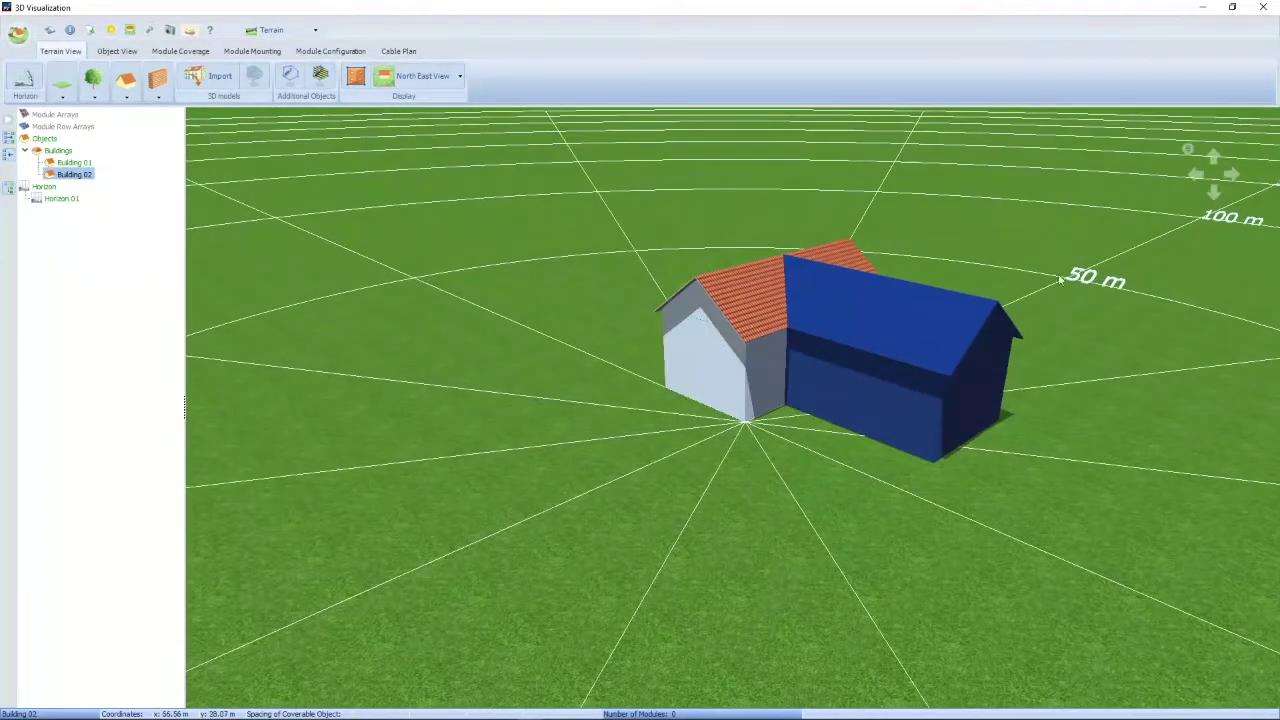
{"action": "left_click", "coordinate": [1206, 560]}
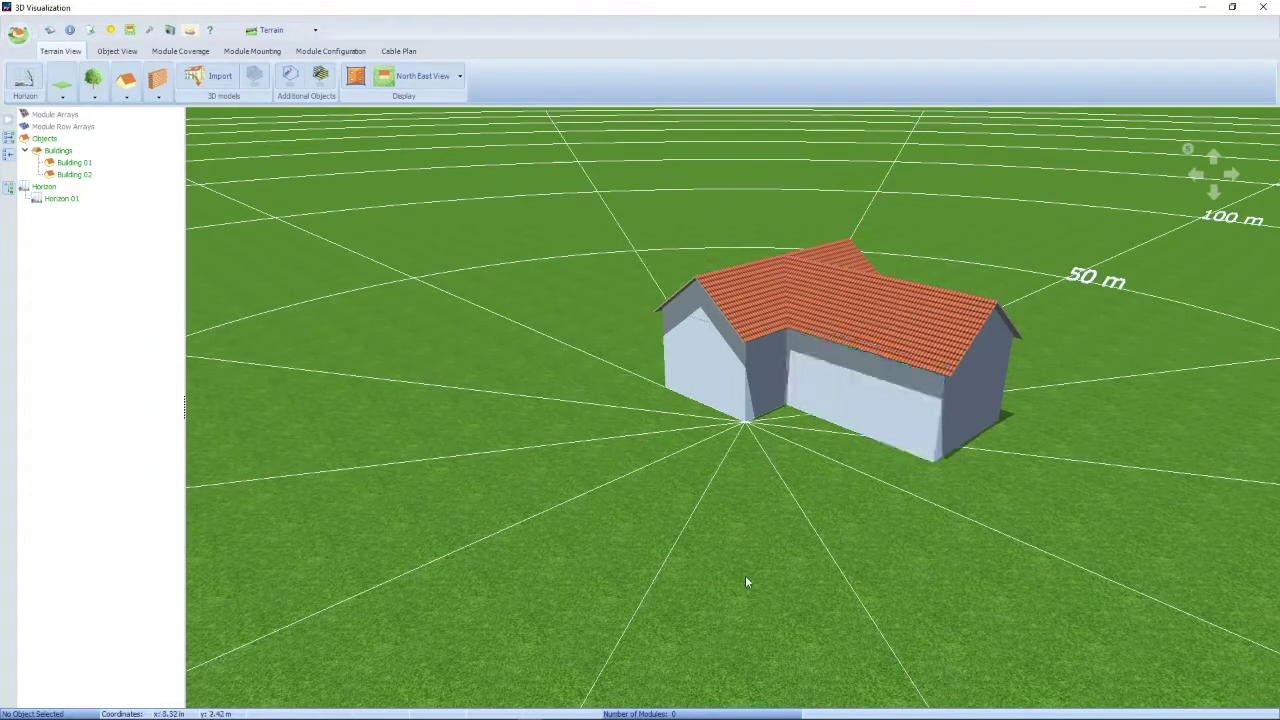
{"action": "right_click", "coordinate": [861, 305]}
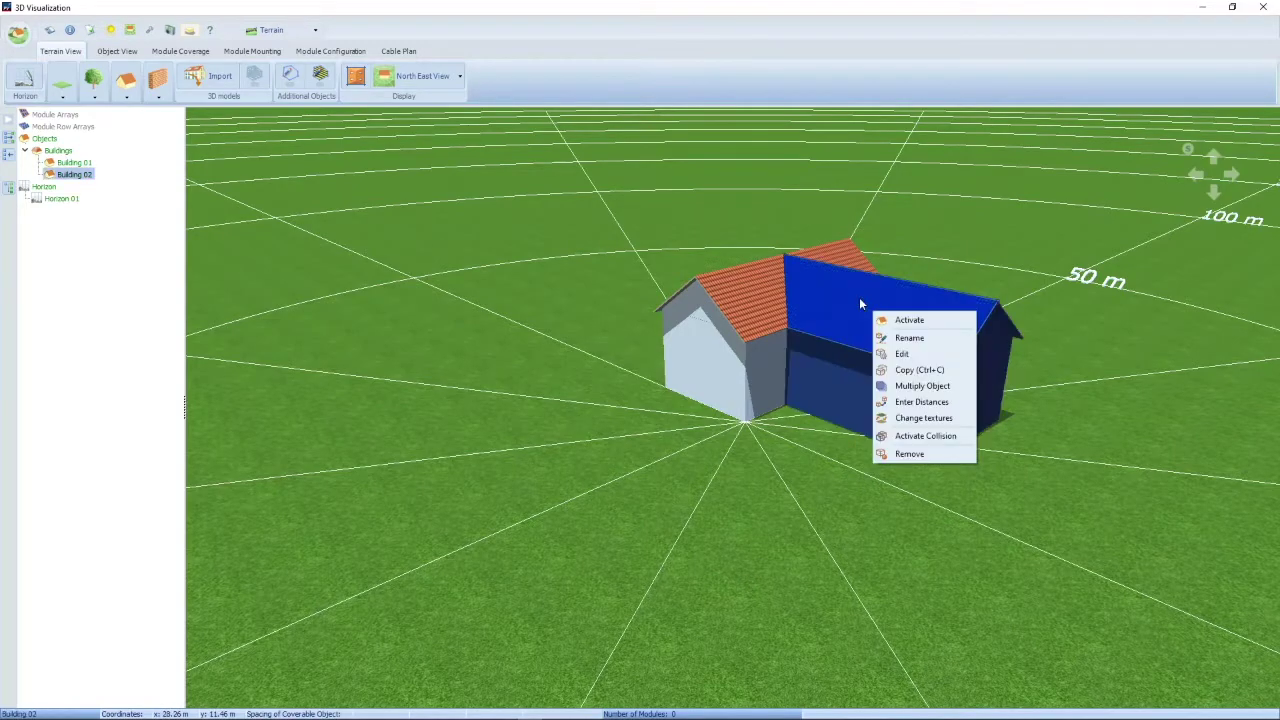
{"action": "left_click", "coordinate": [909, 320]}
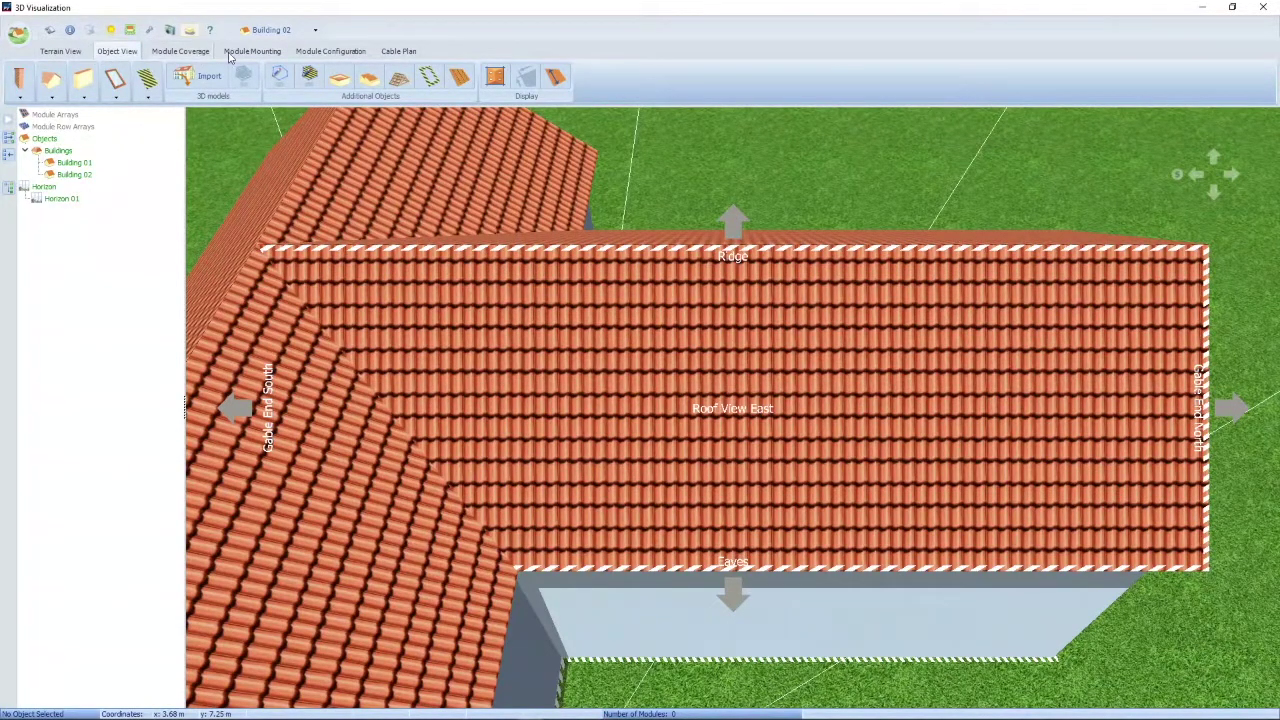
{"action": "left_click", "coordinate": [170, 50]}
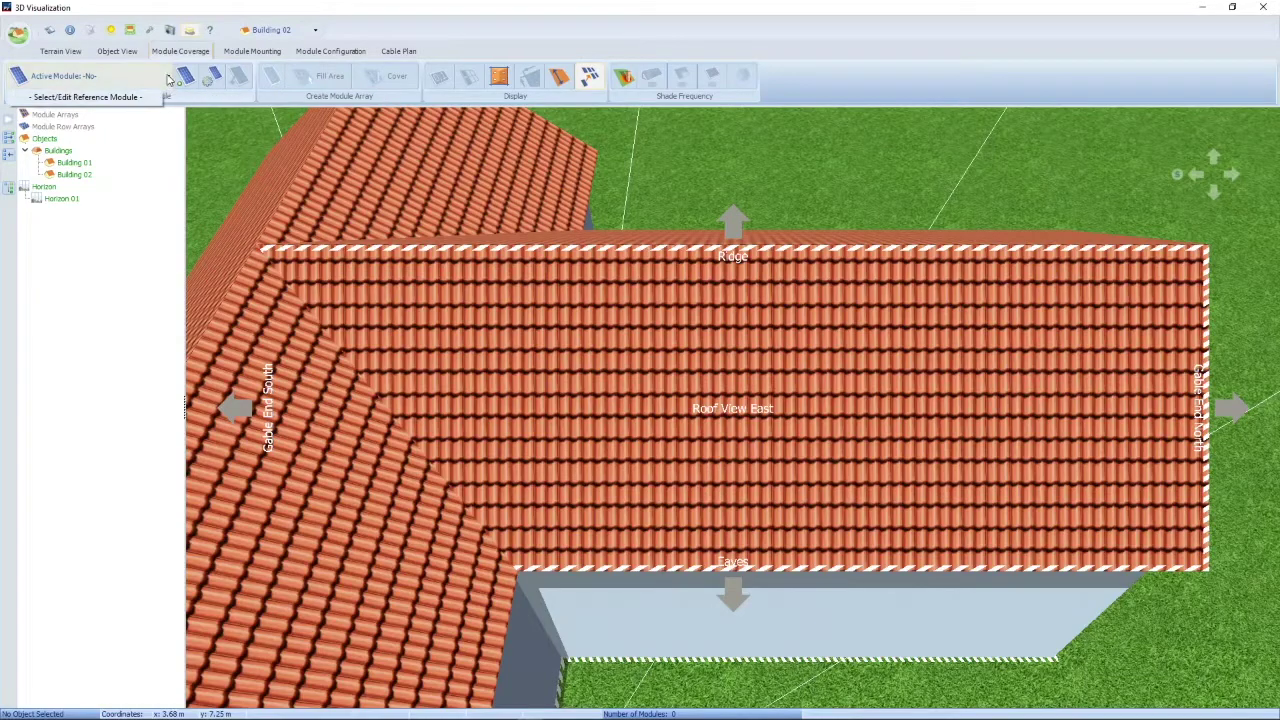
Add a new reference module and choose JA Solar Holdings Co., Ltd. as its manufacturer
{"action": "left_click", "coordinate": [128, 96]}
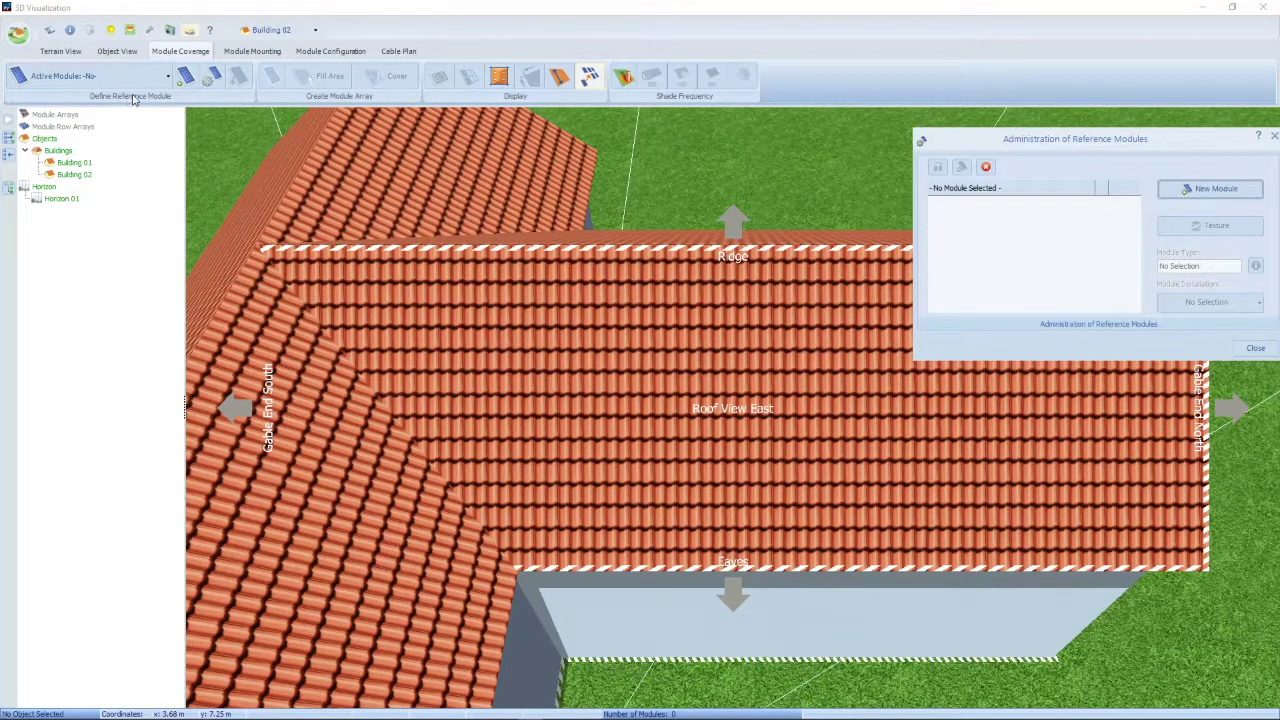
{"action": "left_click", "coordinate": [1231, 188]}
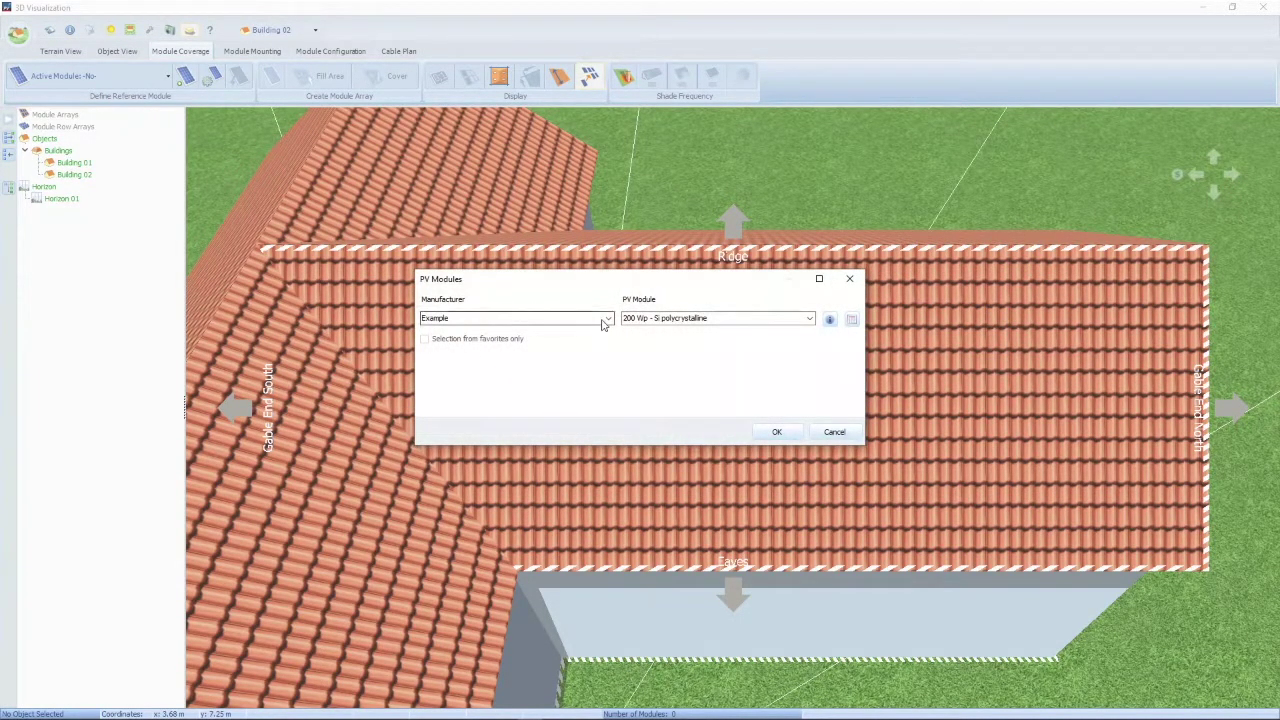
{"action": "left_click", "coordinate": [608, 318]}
{"action": "left_click", "coordinate": [608, 318]}
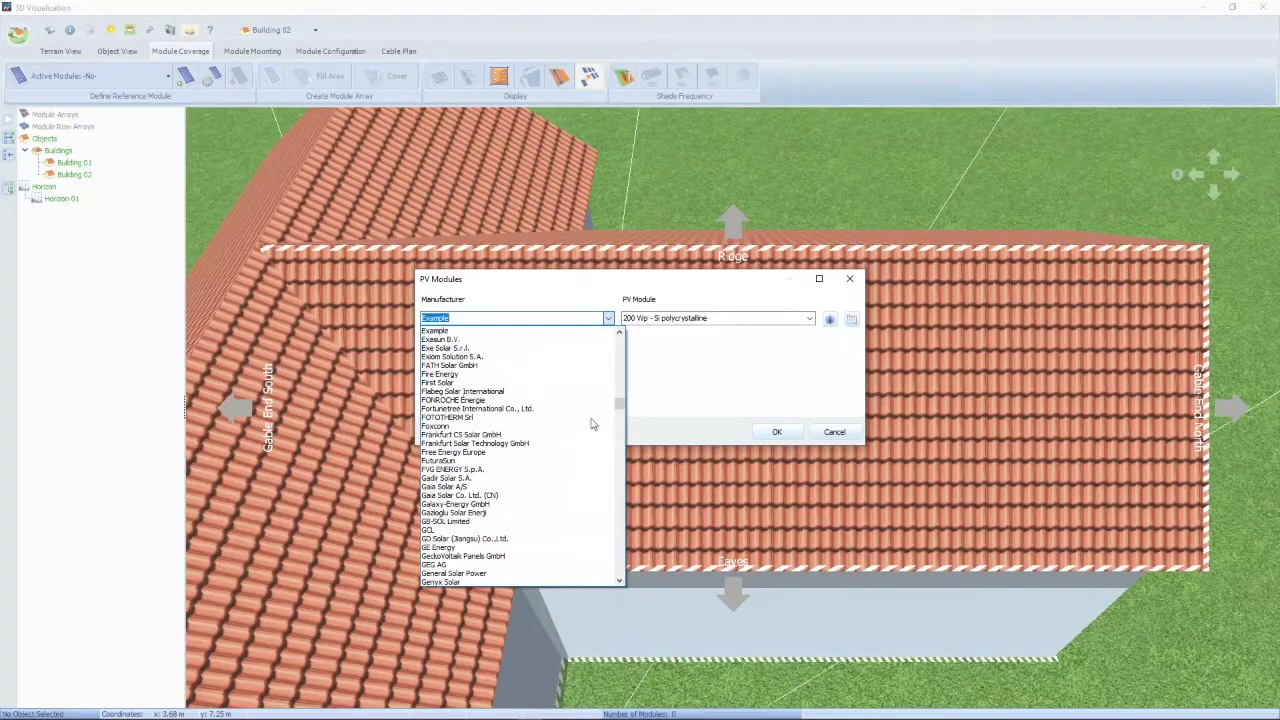
{"action": "left_click_drag", "start_coordinate": [620, 405], "coordinate": [620, 346]}
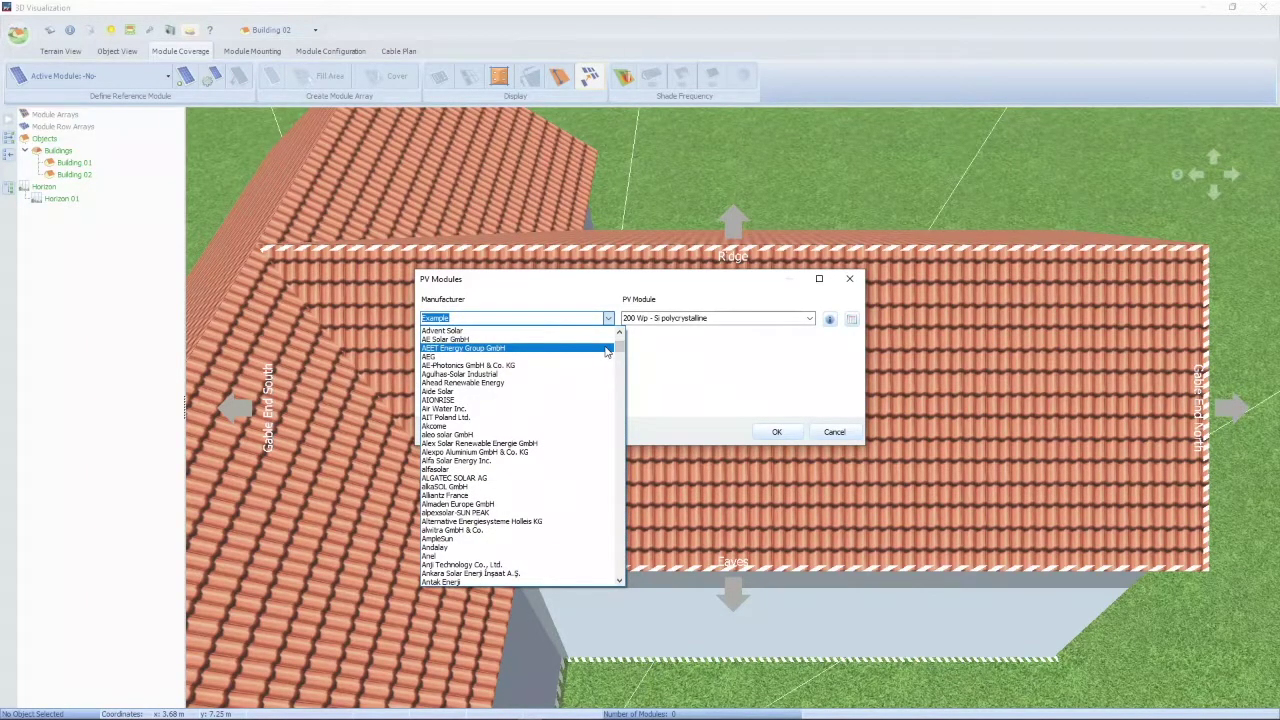
{"action": "type", "text": "ja"}
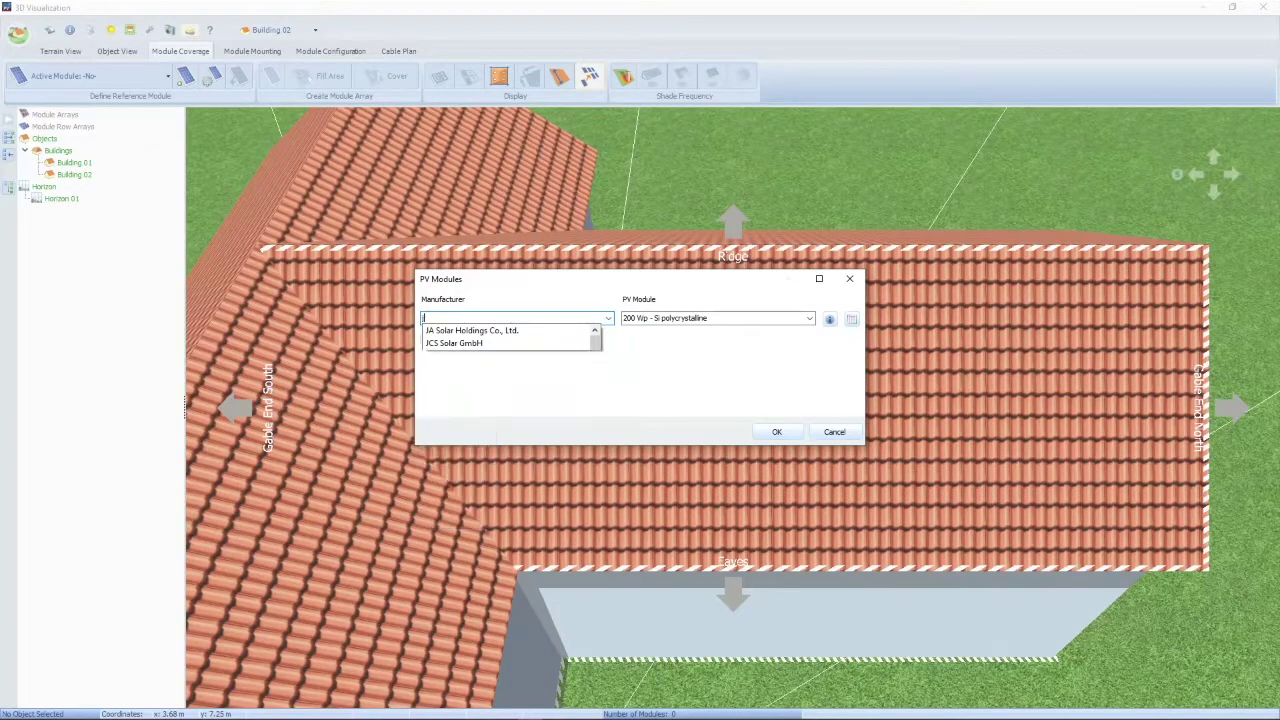
{"action": "left_click", "coordinate": [466, 332]}
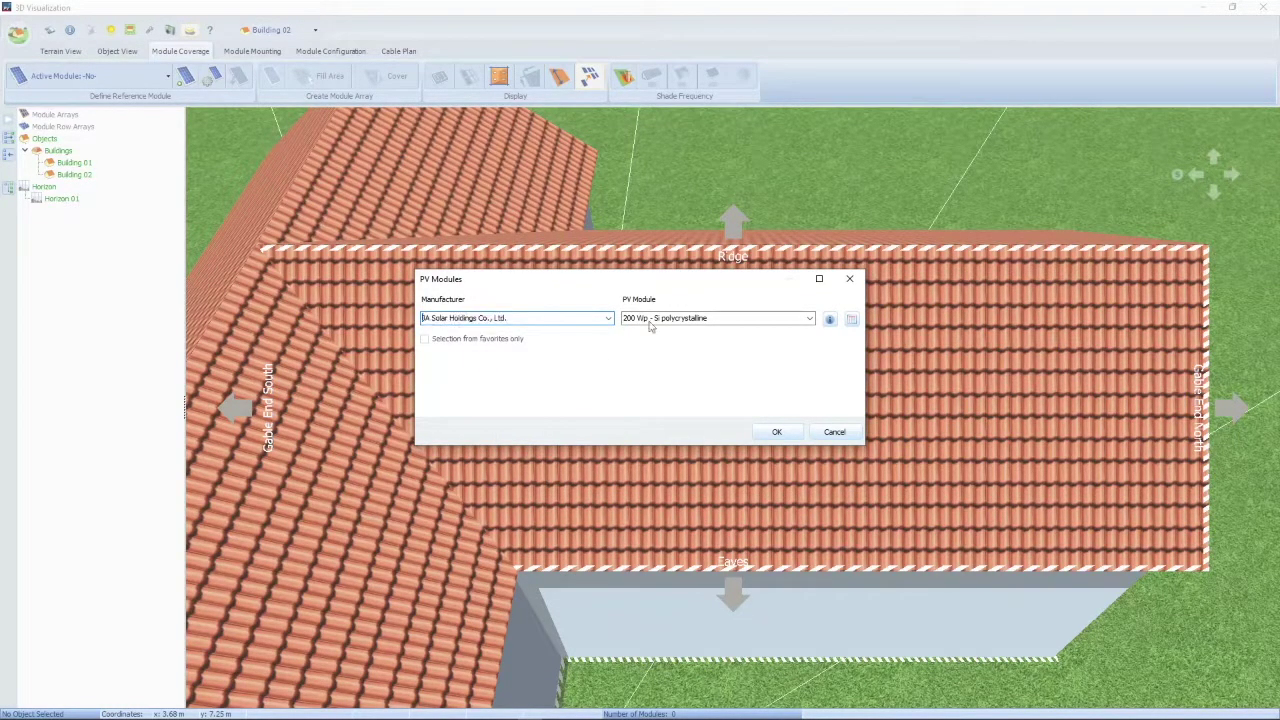
Choose JAP60S09-285/SC as the PV module and finish defining the reference module
{"action": "left_click", "coordinate": [810, 318]}
{"action": "scroll", "coordinate": [735, 425], "scroll_direction": "down", "scroll_amount": 5}
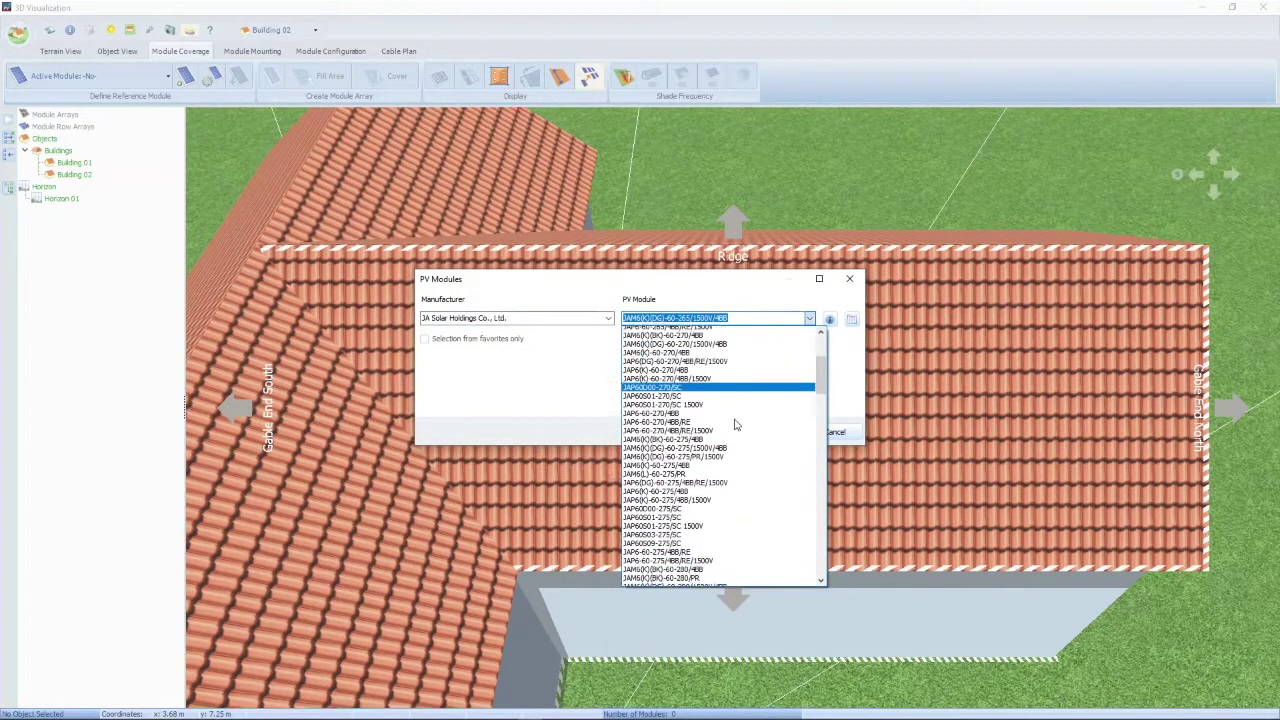
{"action": "scroll", "coordinate": [735, 425], "scroll_direction": "down", "scroll_amount": 9}
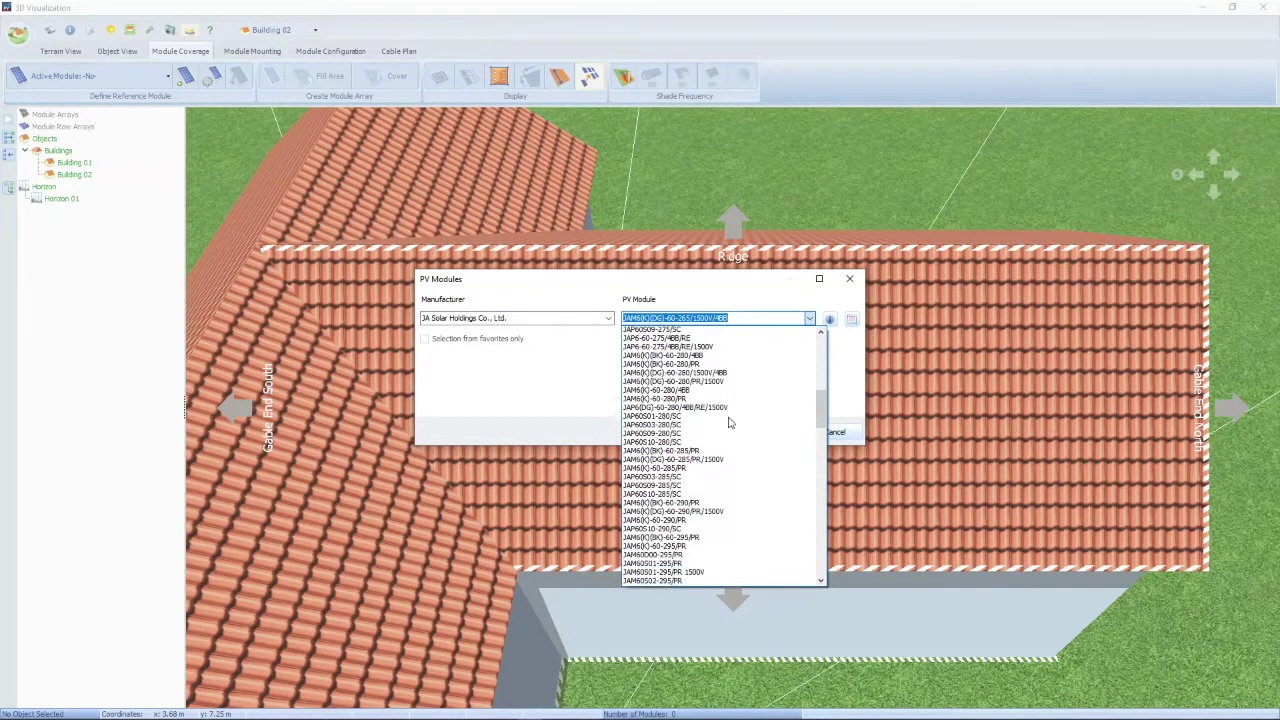
{"action": "left_click", "coordinate": [661, 393]}
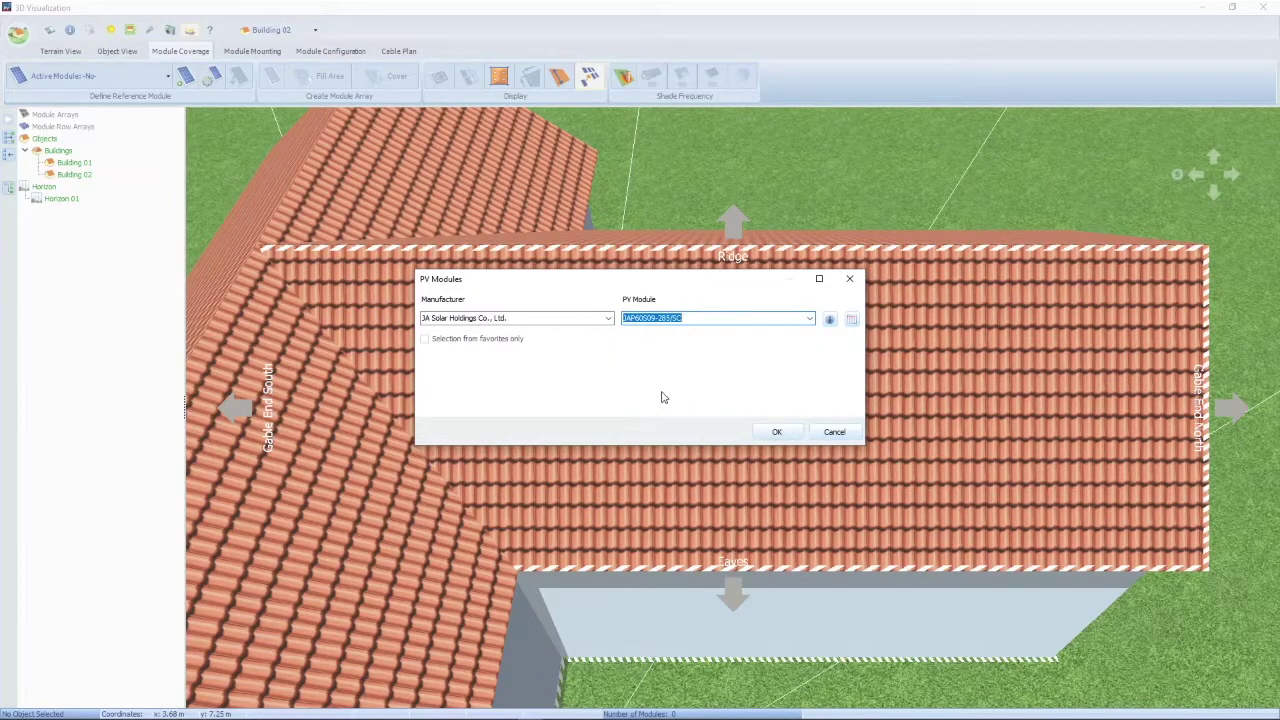
{"action": "left_click", "coordinate": [776, 431]}
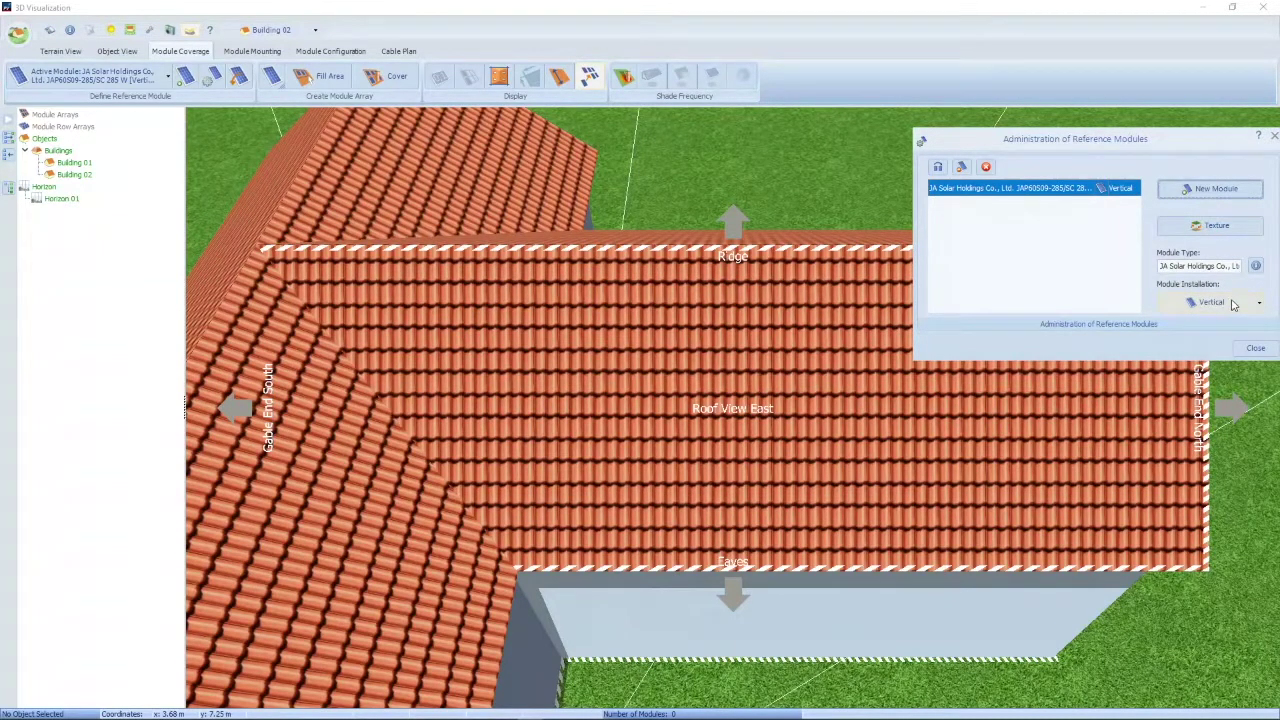
{"action": "left_click", "coordinate": [1256, 352]}
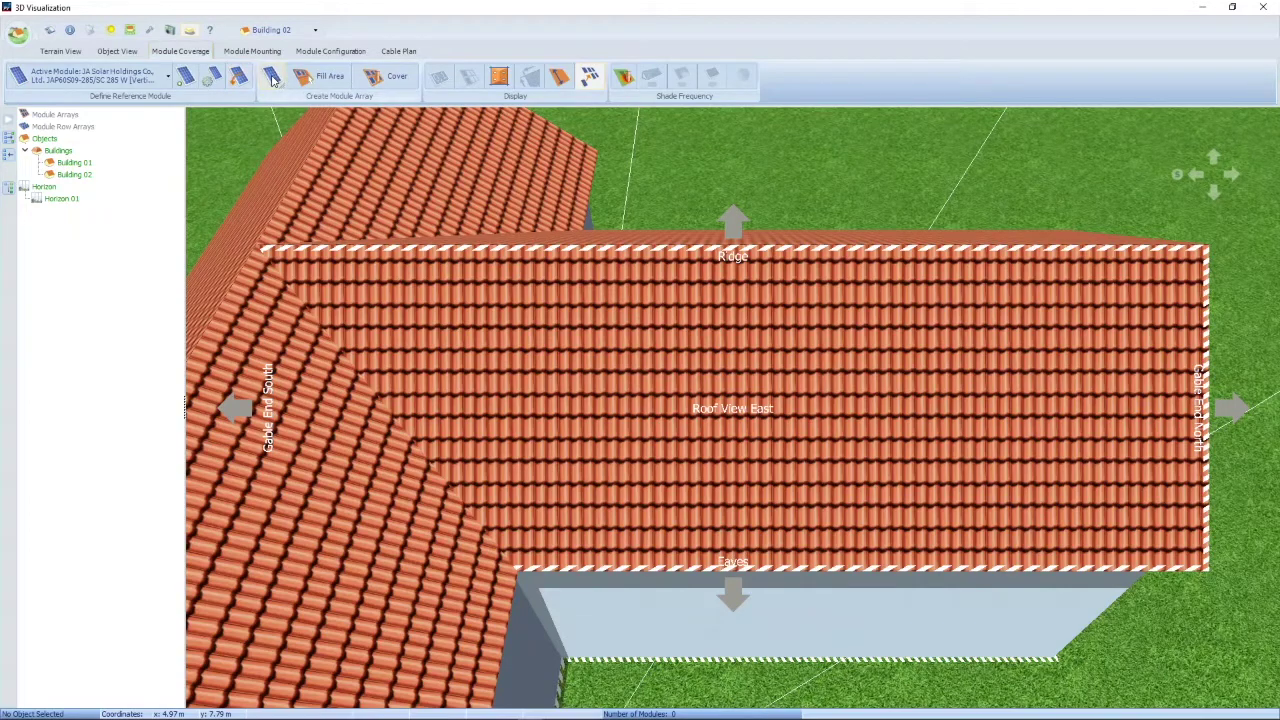
{"action": "left_click", "coordinate": [272, 82]}
{"action": "left_click", "coordinate": [506, 380]}
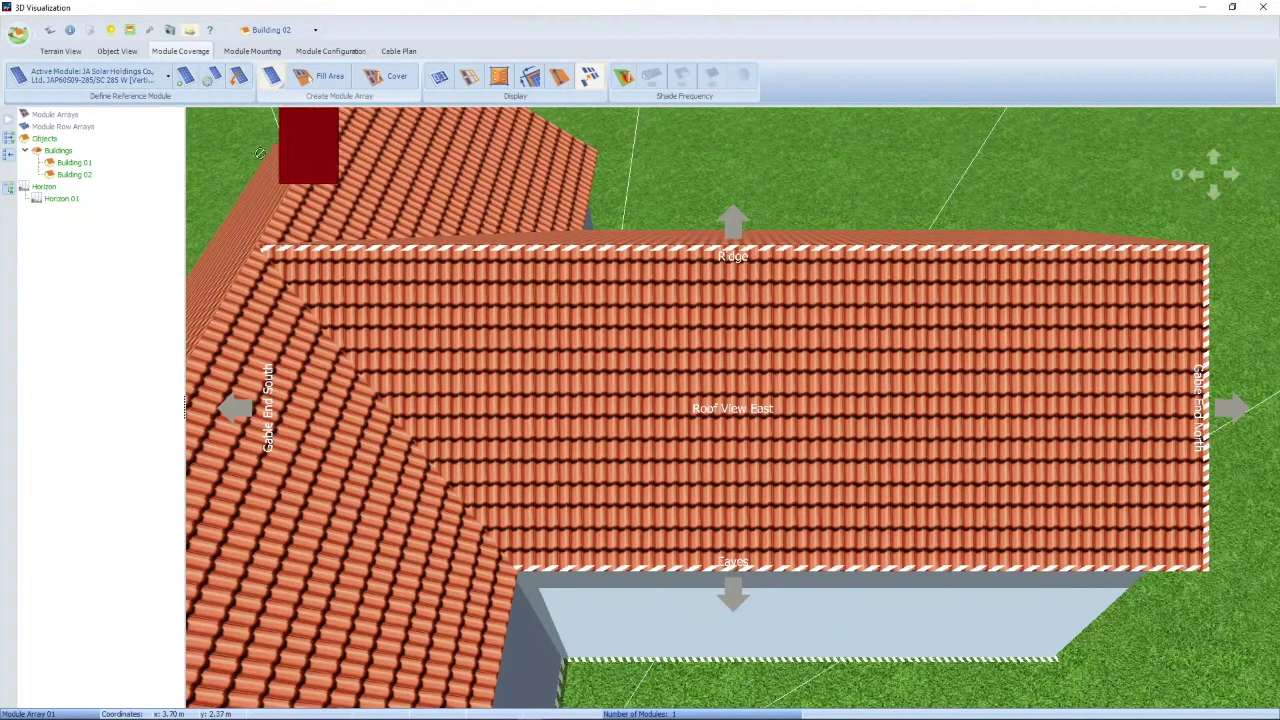
{"action": "left_click", "coordinate": [449, 366]}
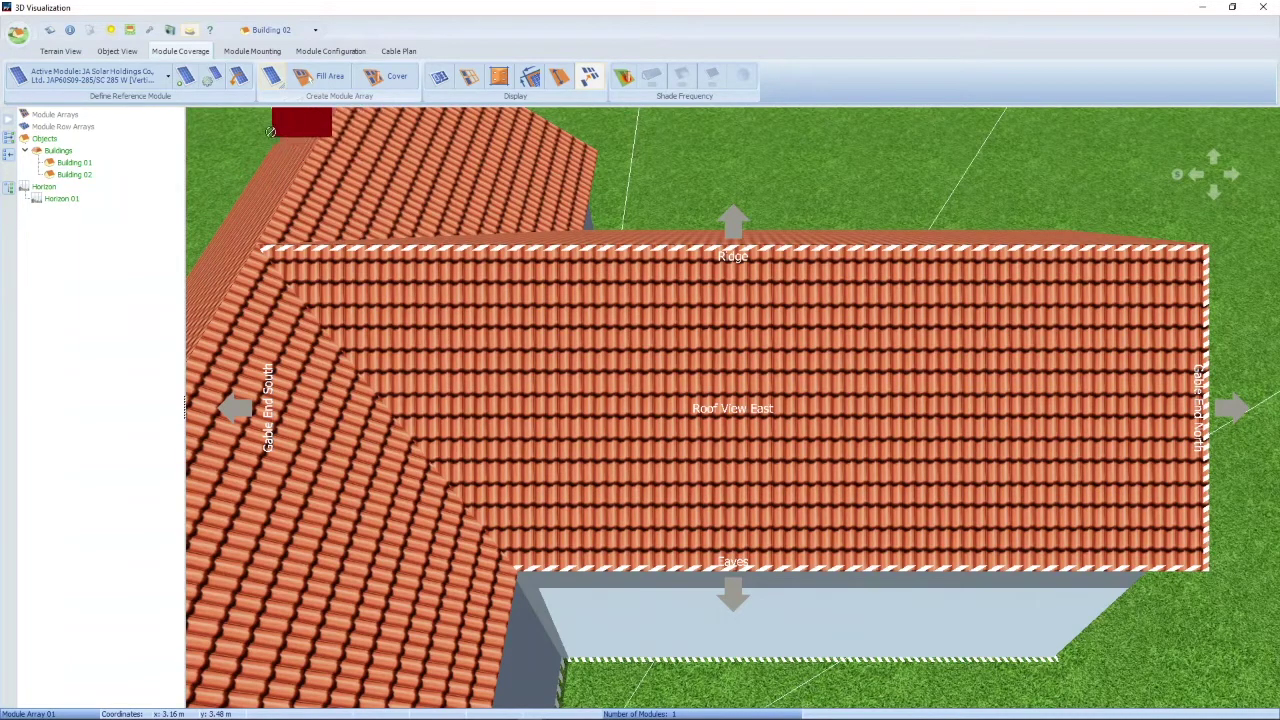
{"action": "key", "text": "Escape"}
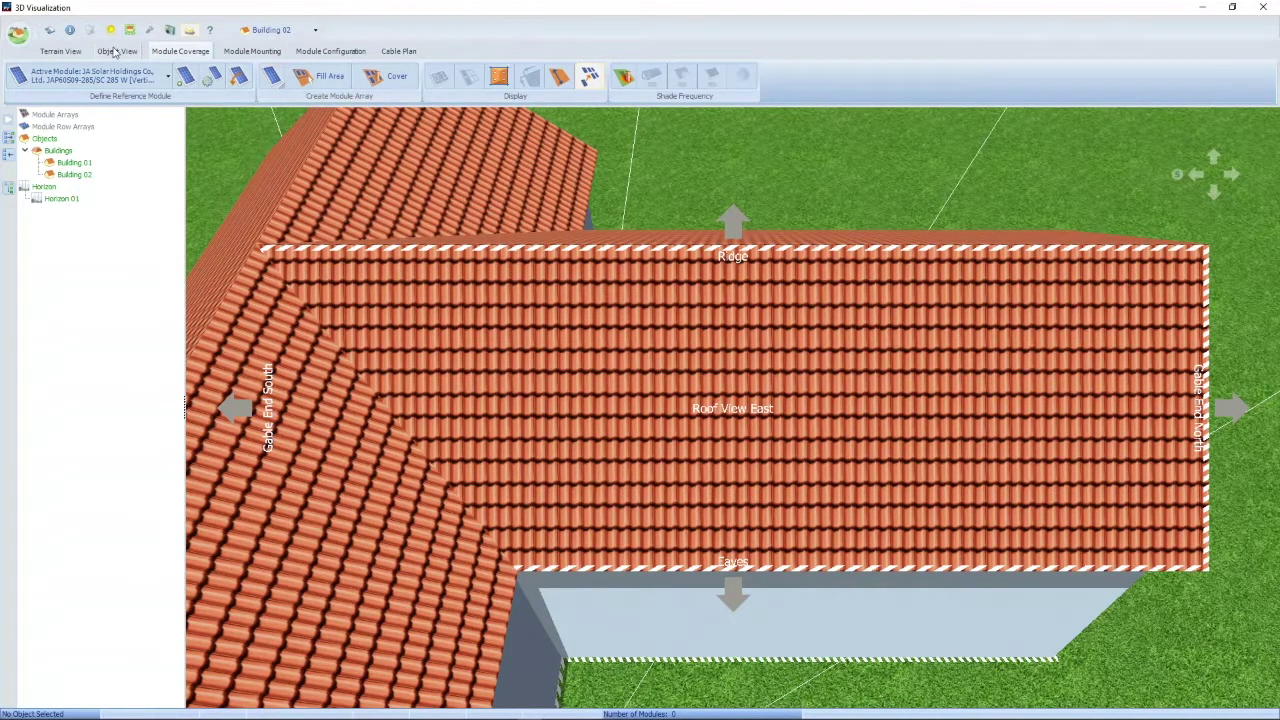
Set the edge distances of Building 02's east roof area to 0.4 m for all sides
{"action": "left_click", "coordinate": [115, 53]}
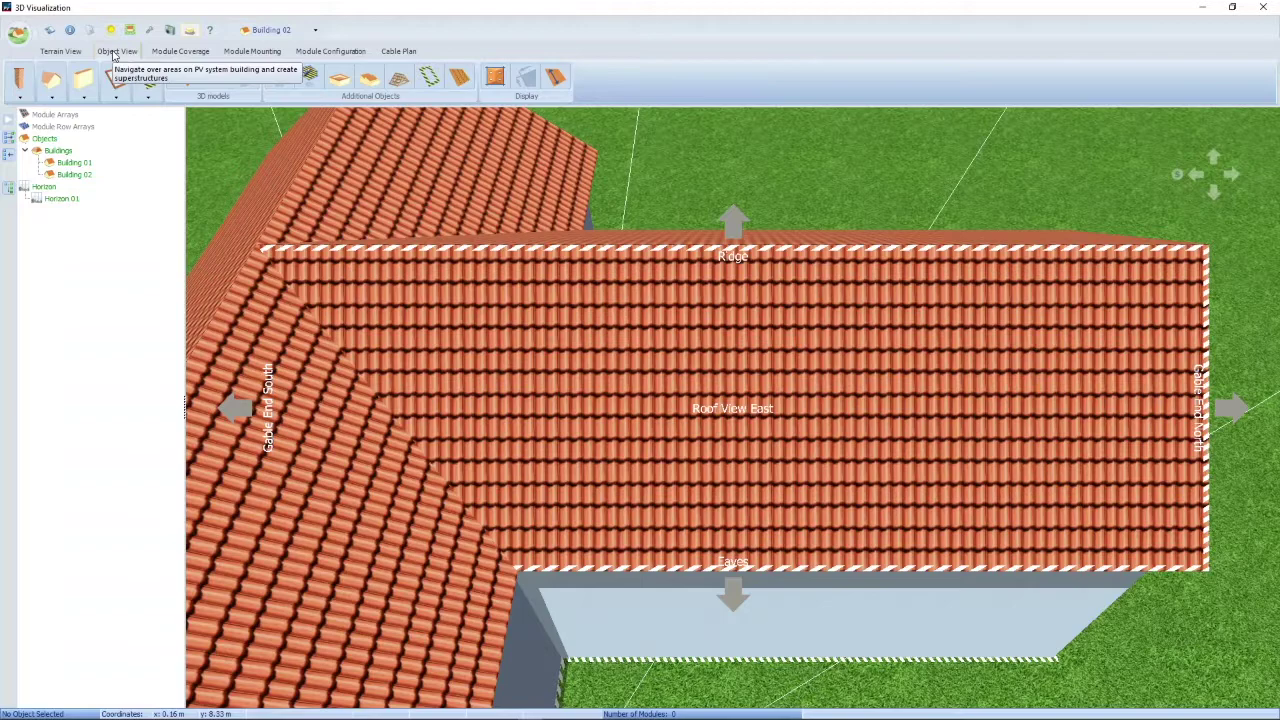
{"action": "left_click", "coordinate": [428, 78]}
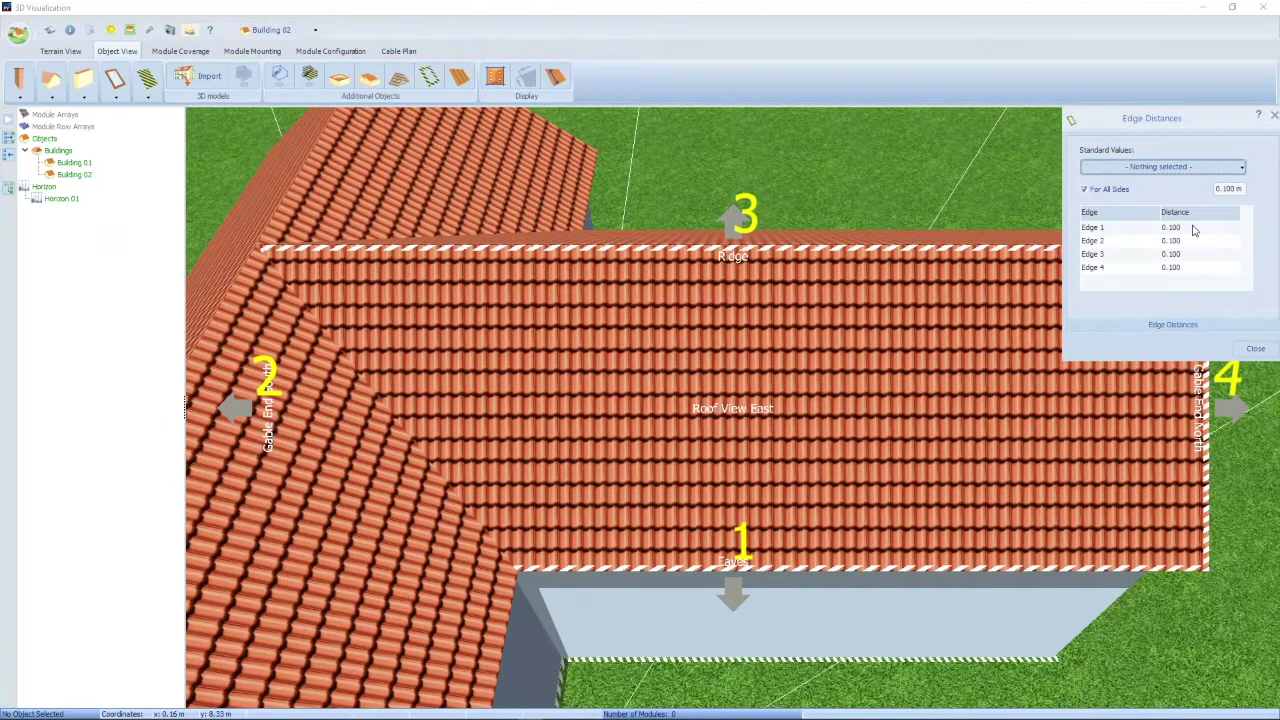
{"action": "left_click", "coordinate": [1244, 188]}
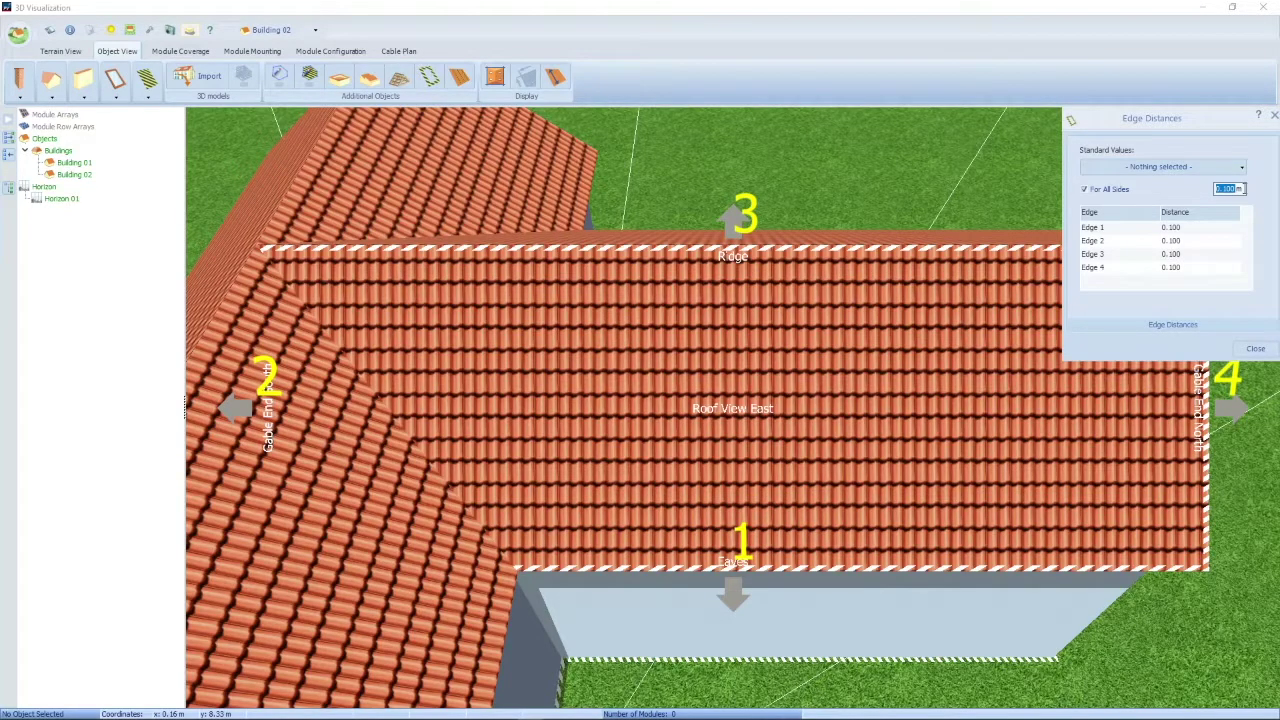
{"action": "type", "text": "0.4"}
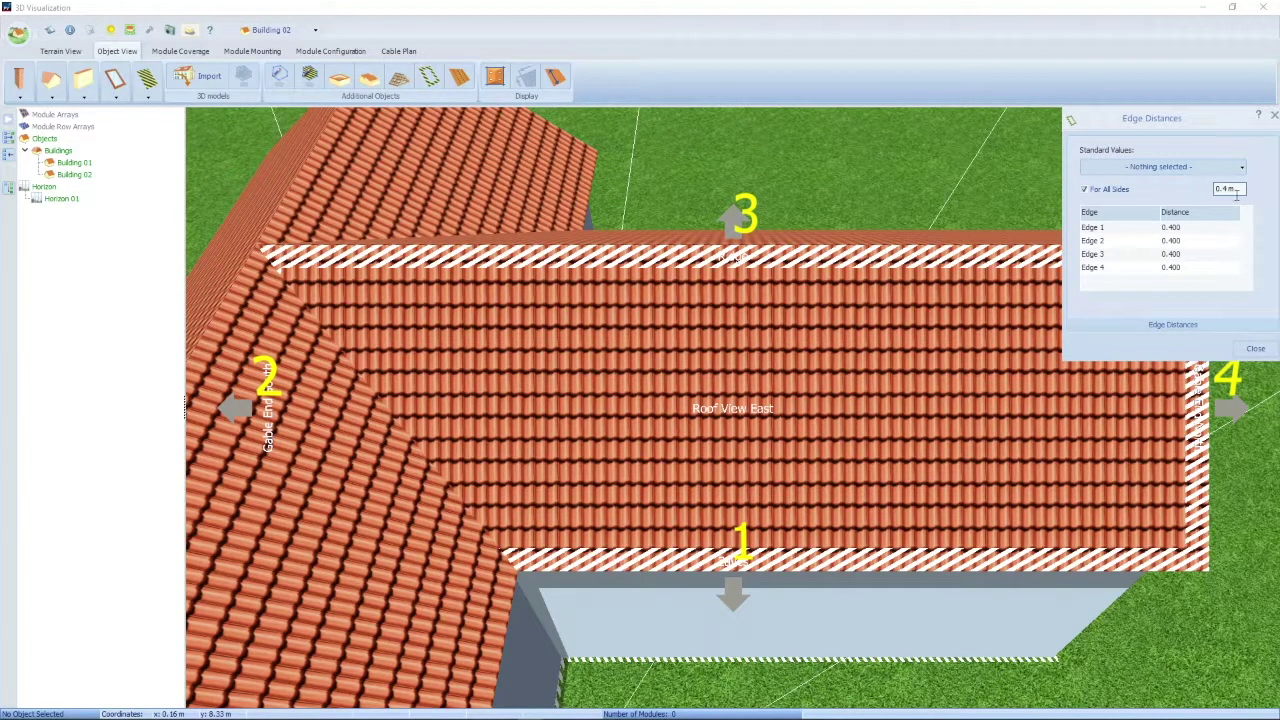
{"action": "left_click", "coordinate": [1255, 348]}
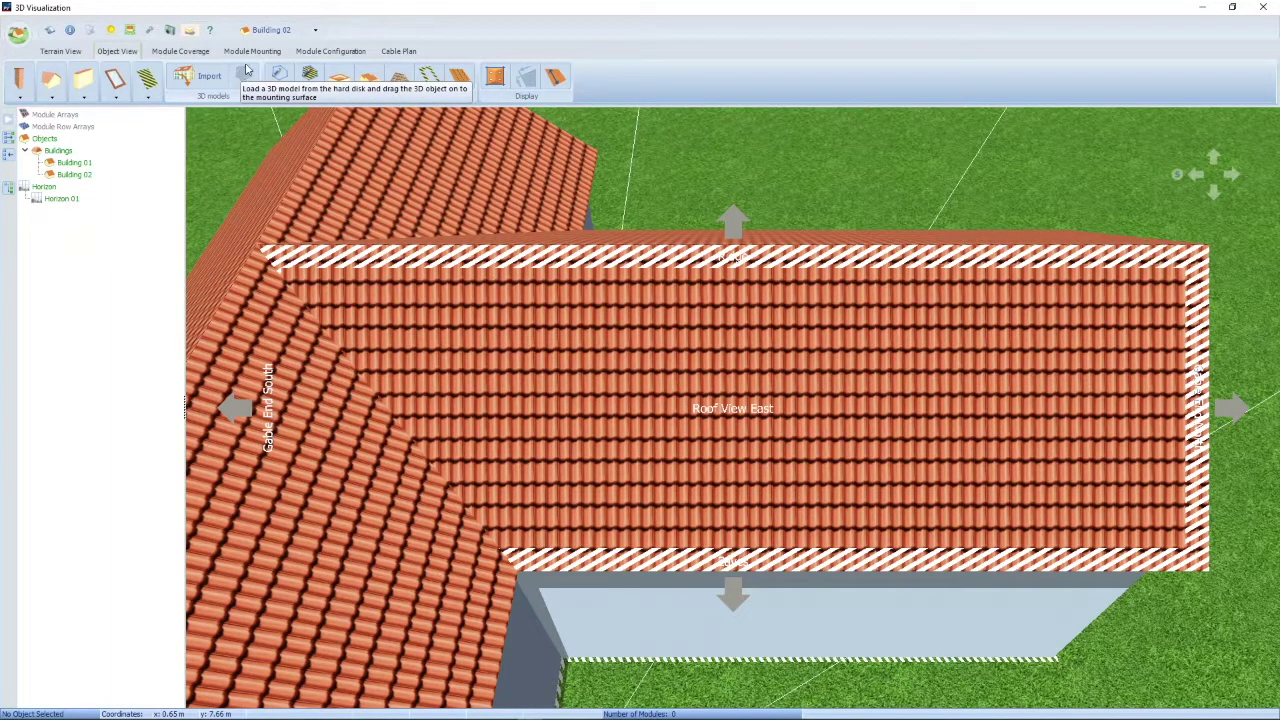
Fill a rectangular area of the east roof with a module array of two rows of nine modules
{"action": "left_click", "coordinate": [198, 56]}
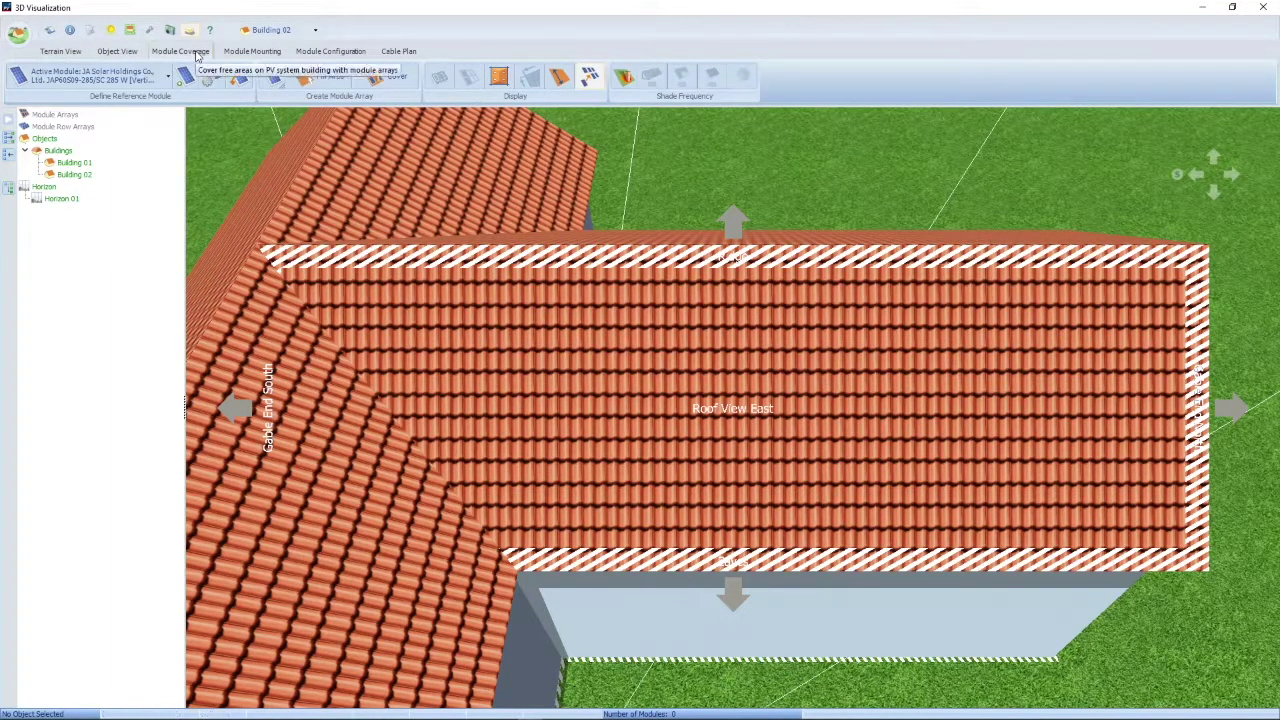
{"action": "left_click", "coordinate": [326, 80]}
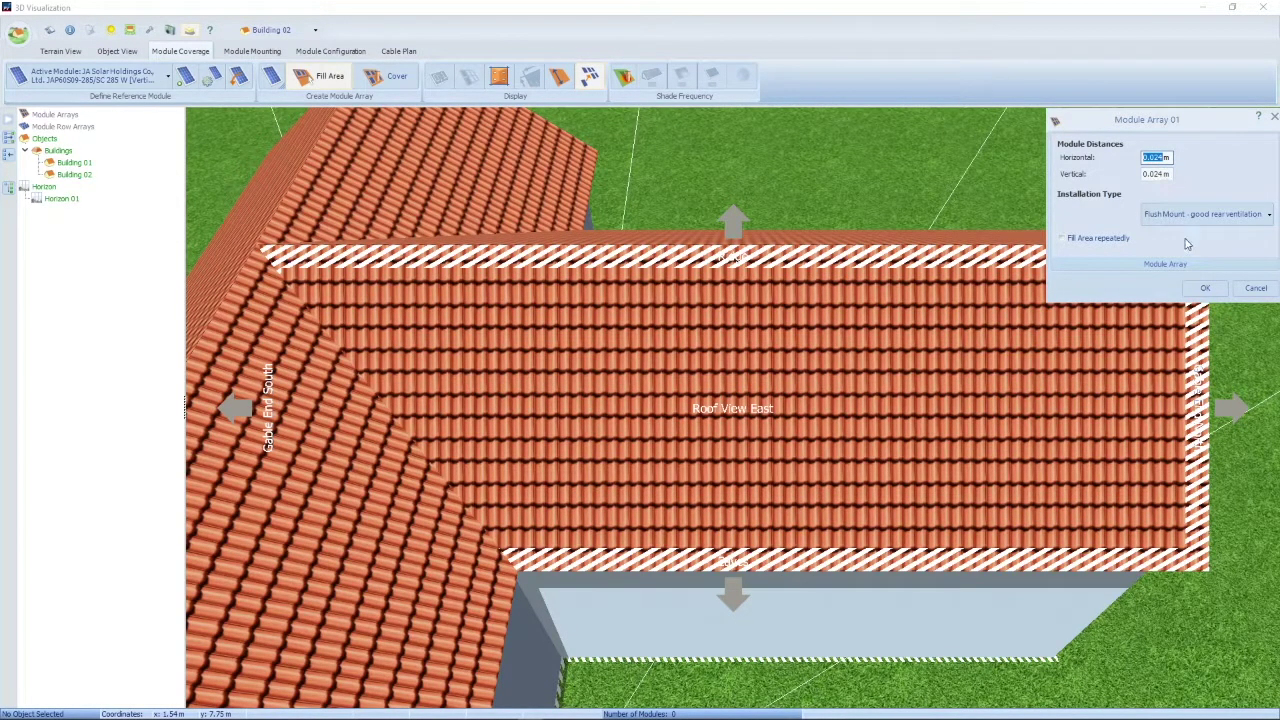
{"action": "left_click", "coordinate": [1206, 288]}
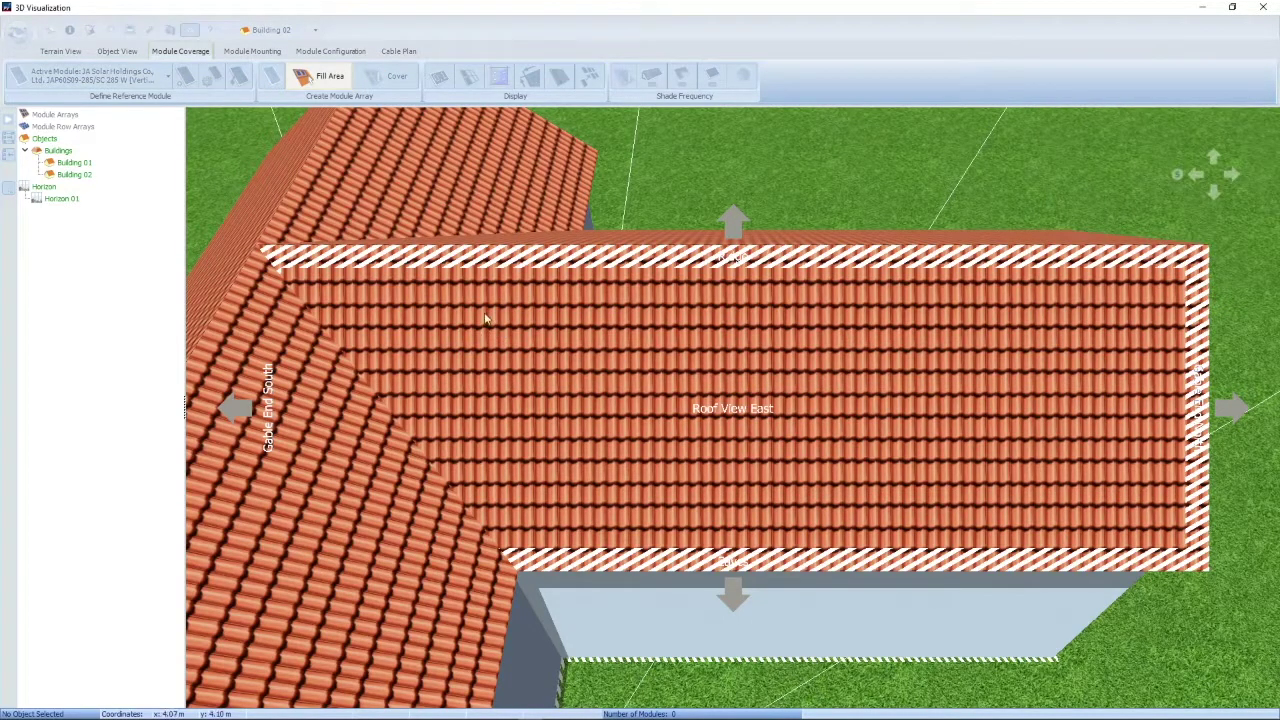
{"action": "left_click_drag", "start_coordinate": [492, 284], "coordinate": [1052, 505]}
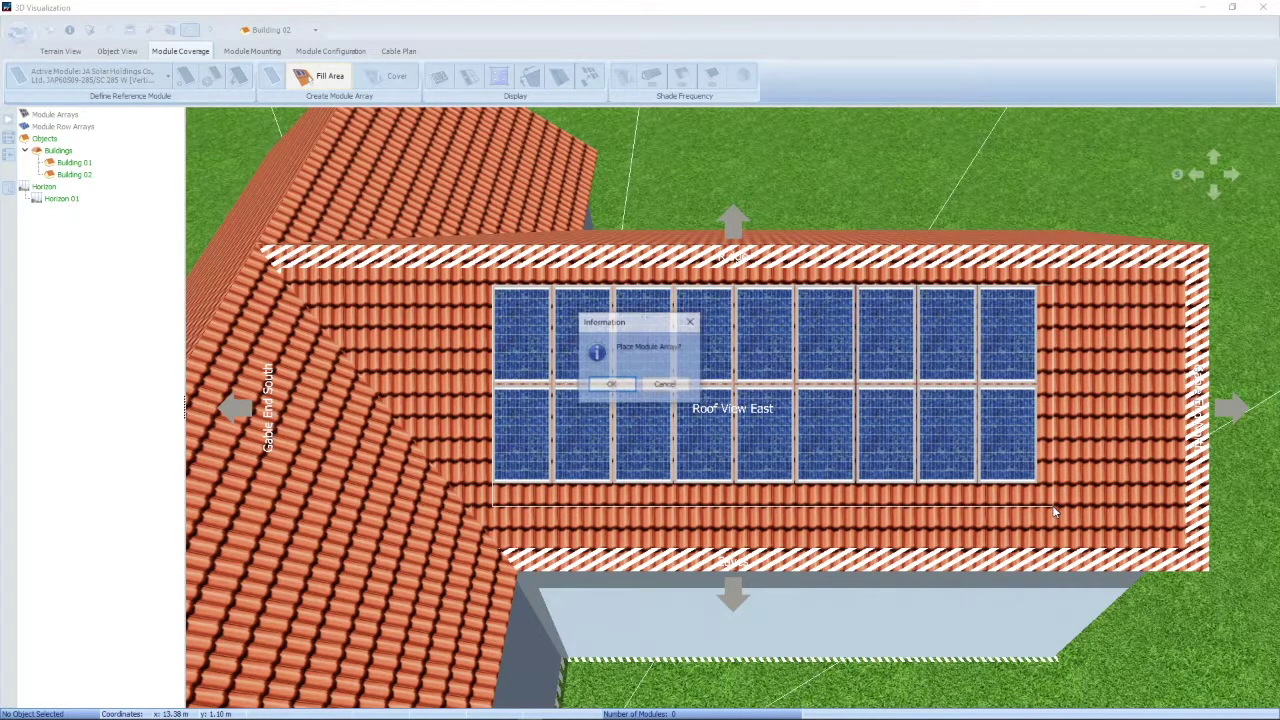
{"action": "left_click", "coordinate": [621, 390]}
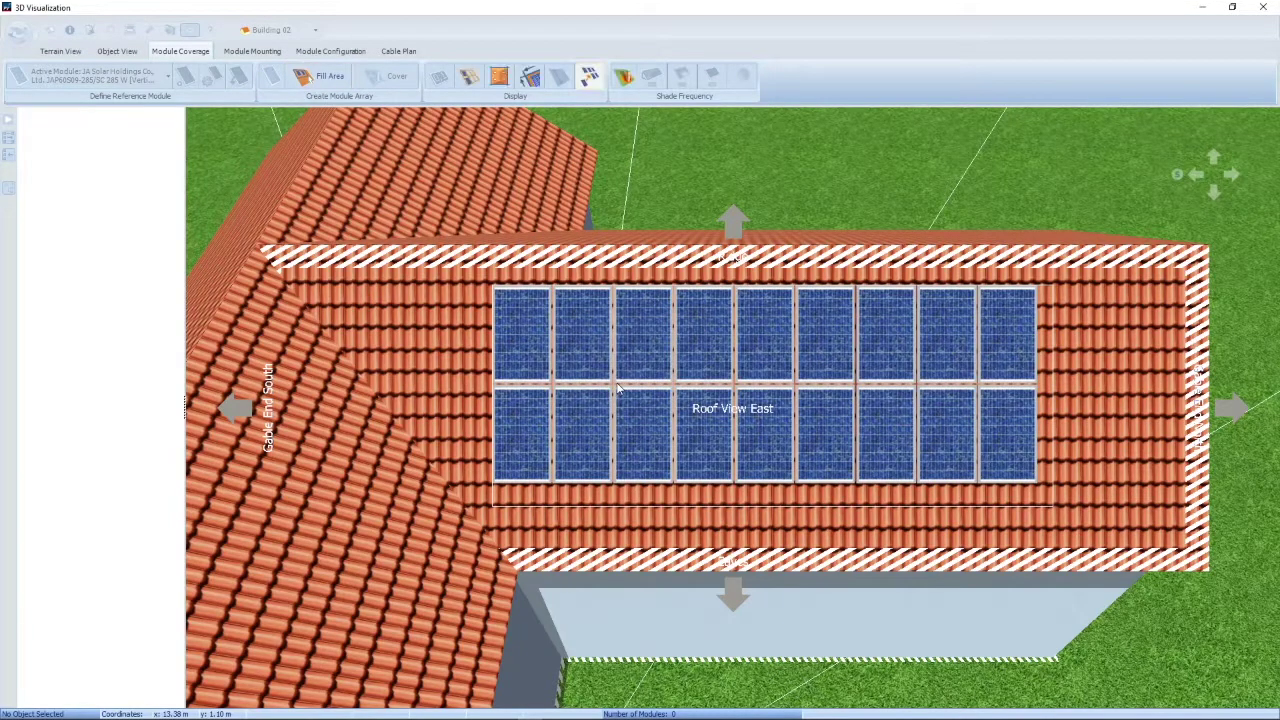
Simulate the shade frequency on the east roof and shift the module array toward the north gable end, clear of the shaded area
{"action": "left_click_drag", "start_coordinate": [617, 313], "coordinate": [528, 508]}
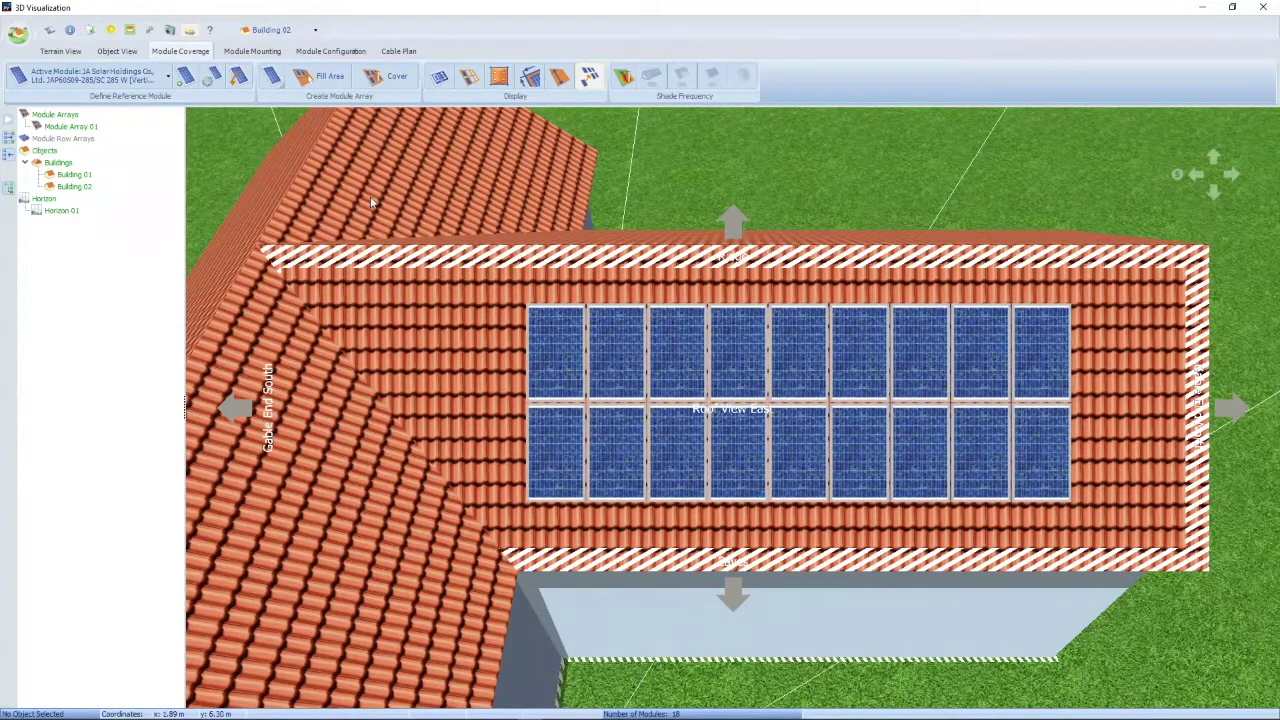
{"action": "left_click", "coordinate": [624, 77]}
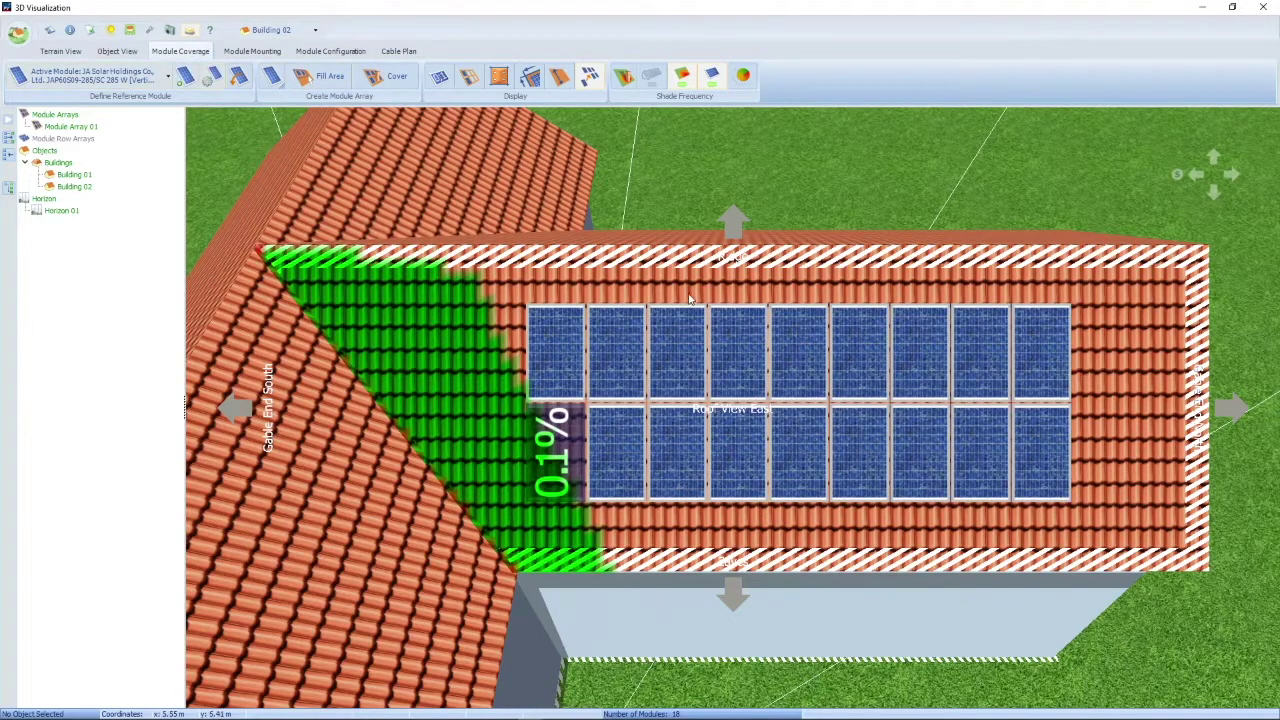
{"action": "left_click_drag", "start_coordinate": [744, 334], "coordinate": [610, 505]}
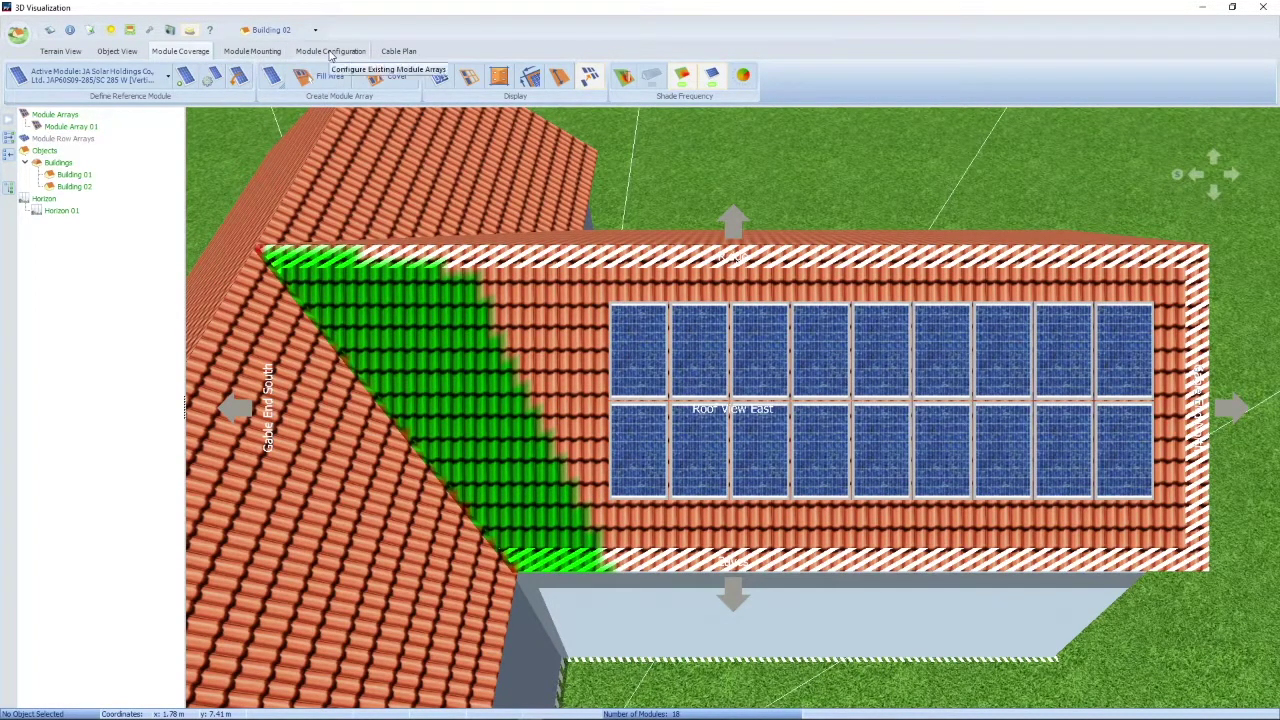
Start the inverter configuration for Building 02's east roof area, add a new inverter and set its quantity to 1
{"action": "left_click", "coordinate": [331, 51]}
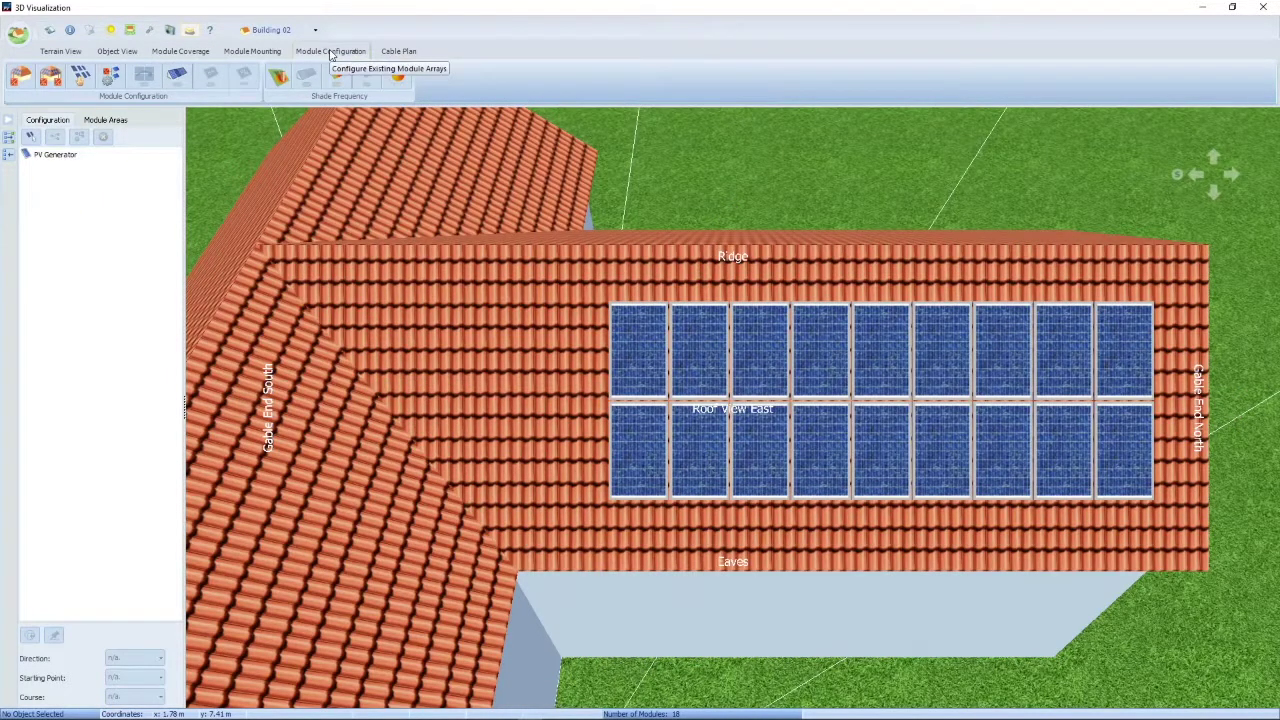
{"action": "left_click", "coordinate": [18, 80]}
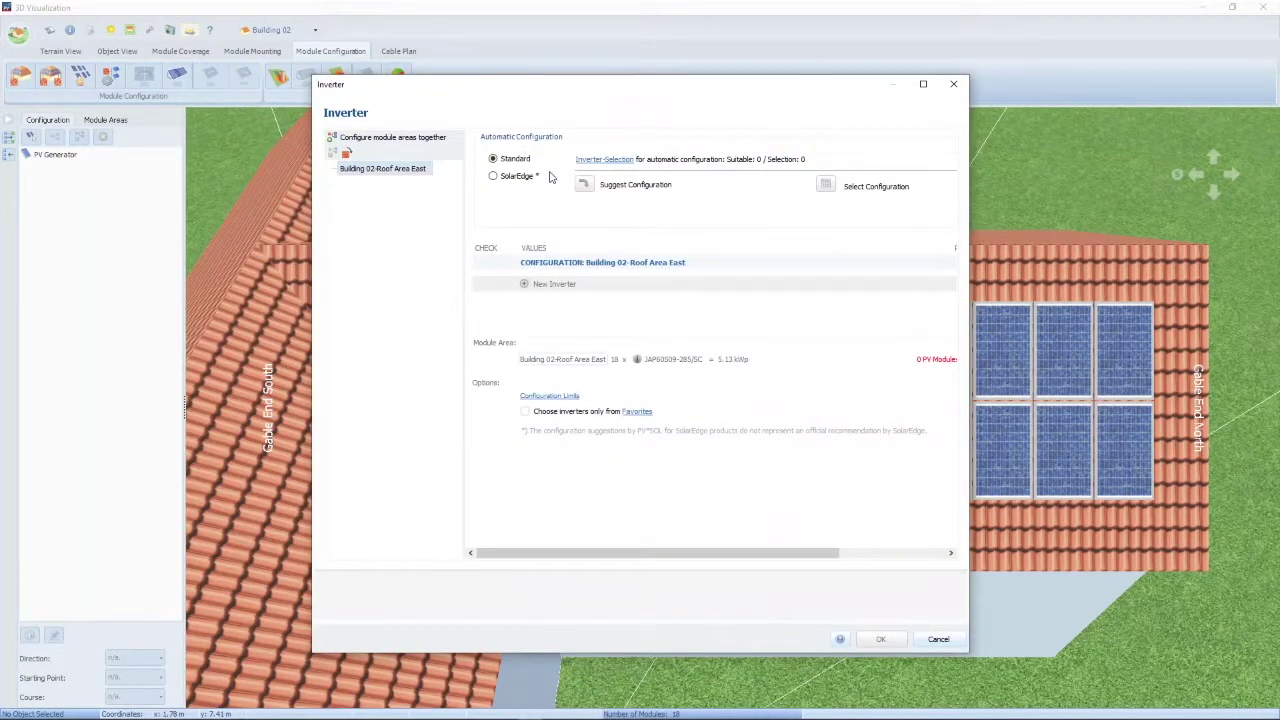
{"action": "left_click", "coordinate": [395, 172]}
{"action": "left_click", "coordinate": [526, 285]}
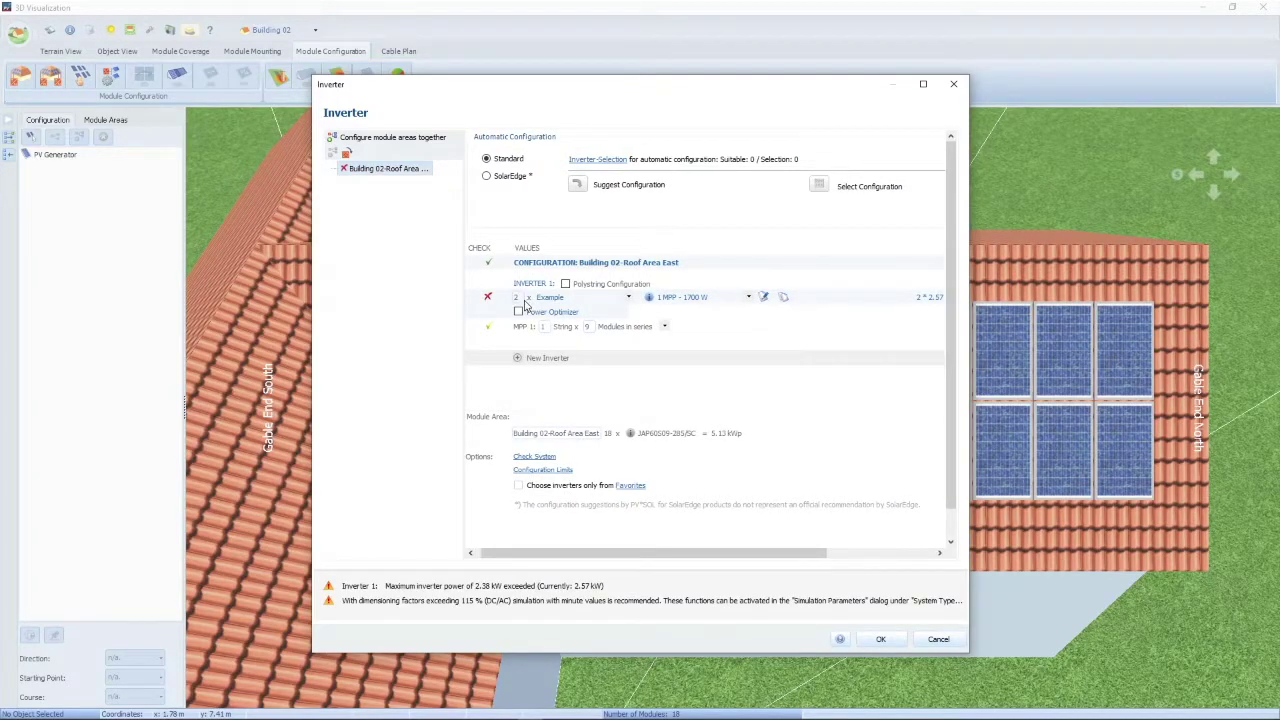
{"action": "scroll", "coordinate": [519, 303], "scroll_direction": "down", "scroll_amount": 1}
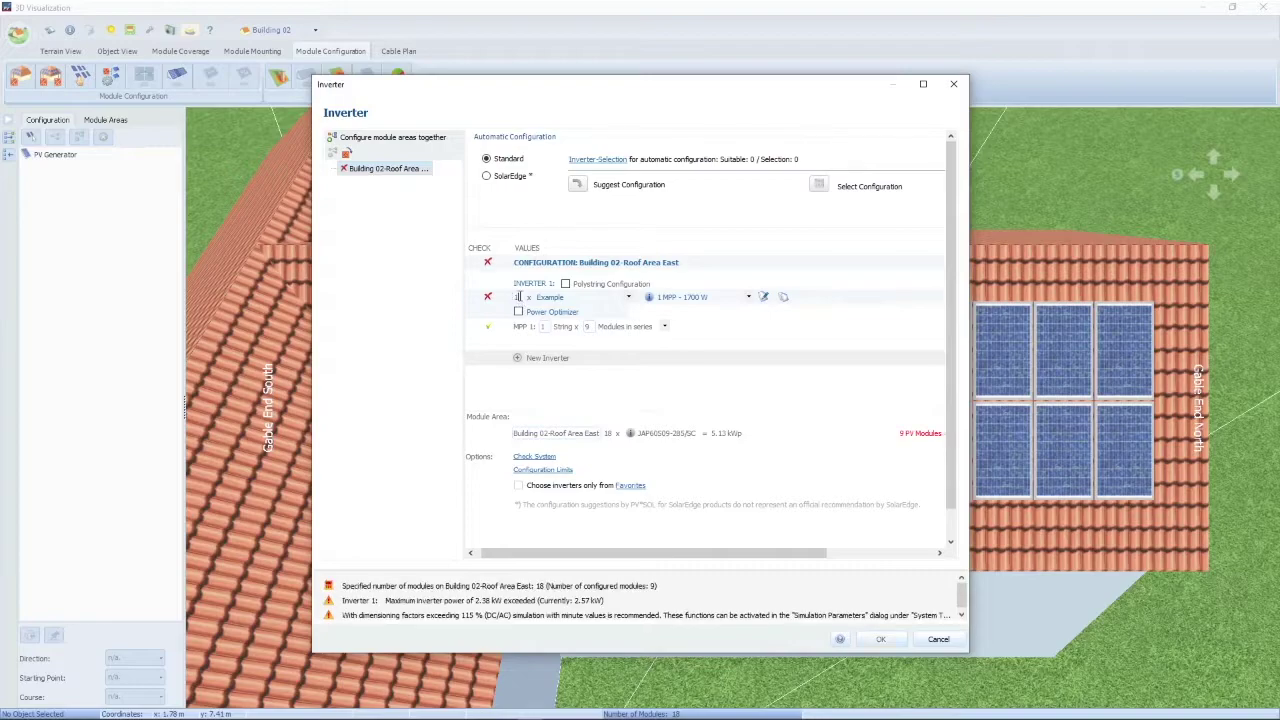
Choose SMA Solar Technology AG as the inverter manufacturer and Sunny Boy 4.0-1AV-41 as the model for the east roof area
{"action": "left_click", "coordinate": [630, 299]}
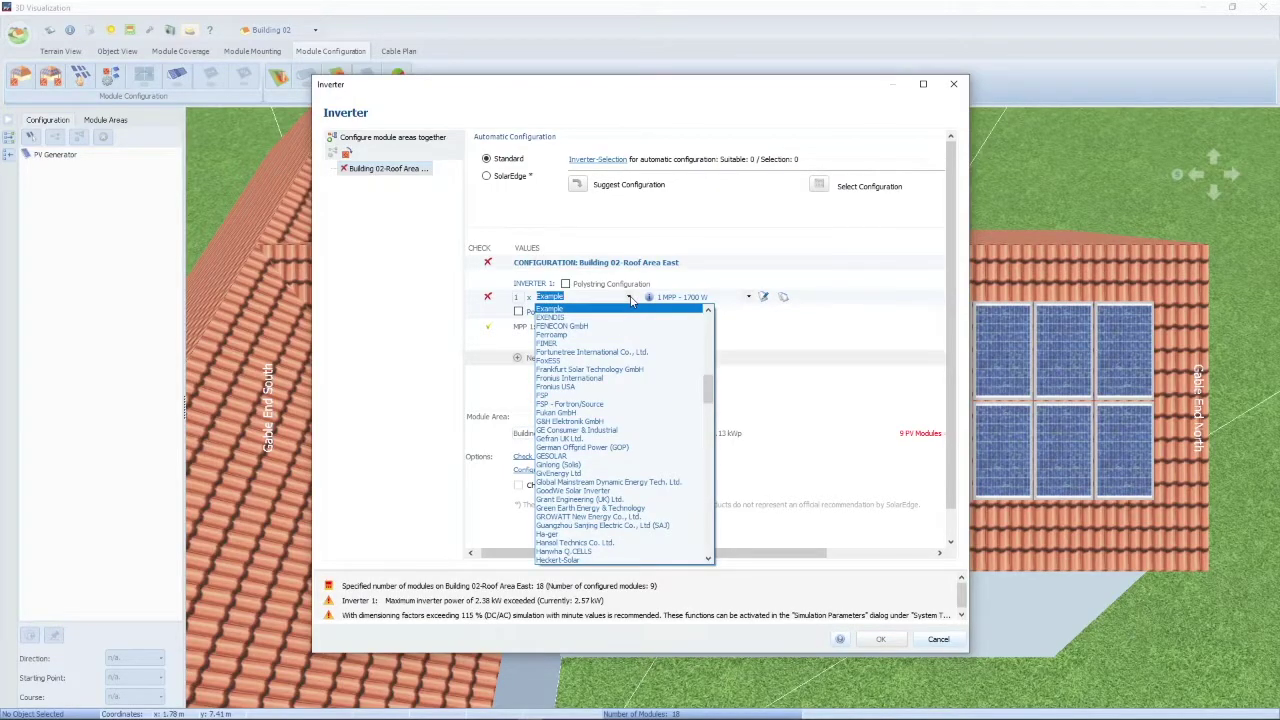
{"action": "type", "text": "sma"}
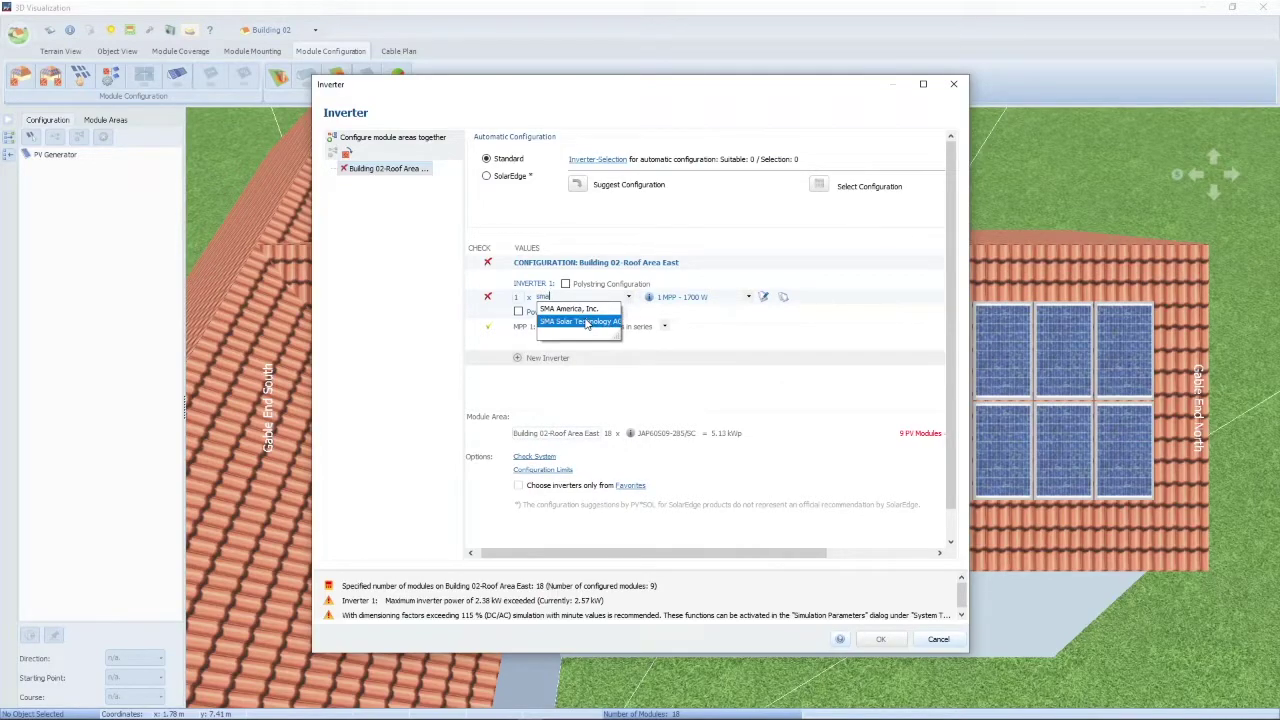
{"action": "left_click", "coordinate": [587, 323]}
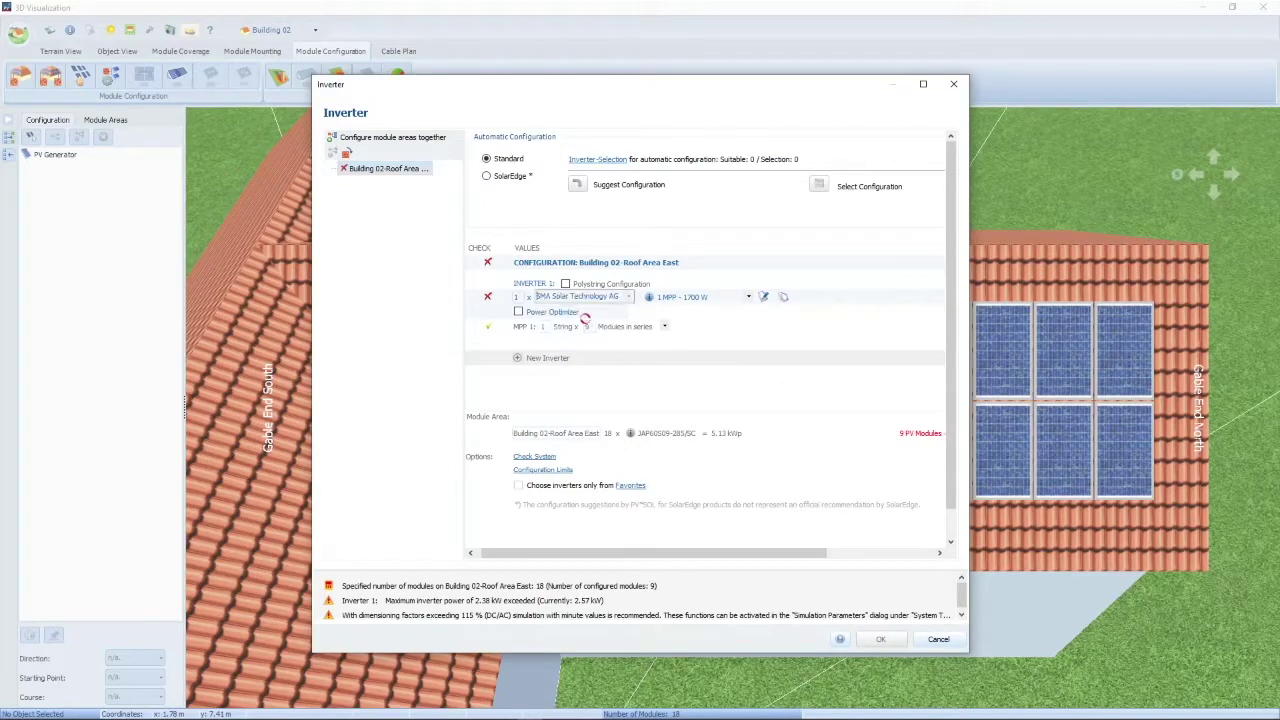
{"action": "left_click", "coordinate": [749, 297]}
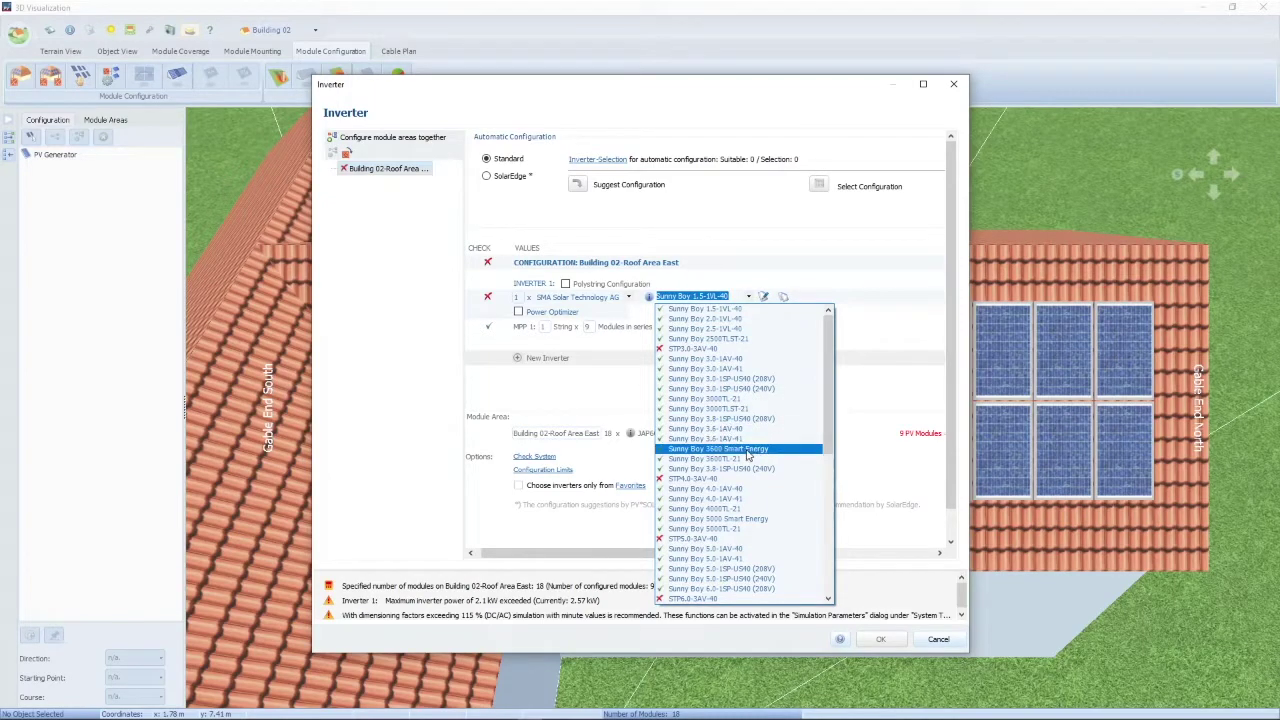
{"action": "left_click", "coordinate": [722, 500]}
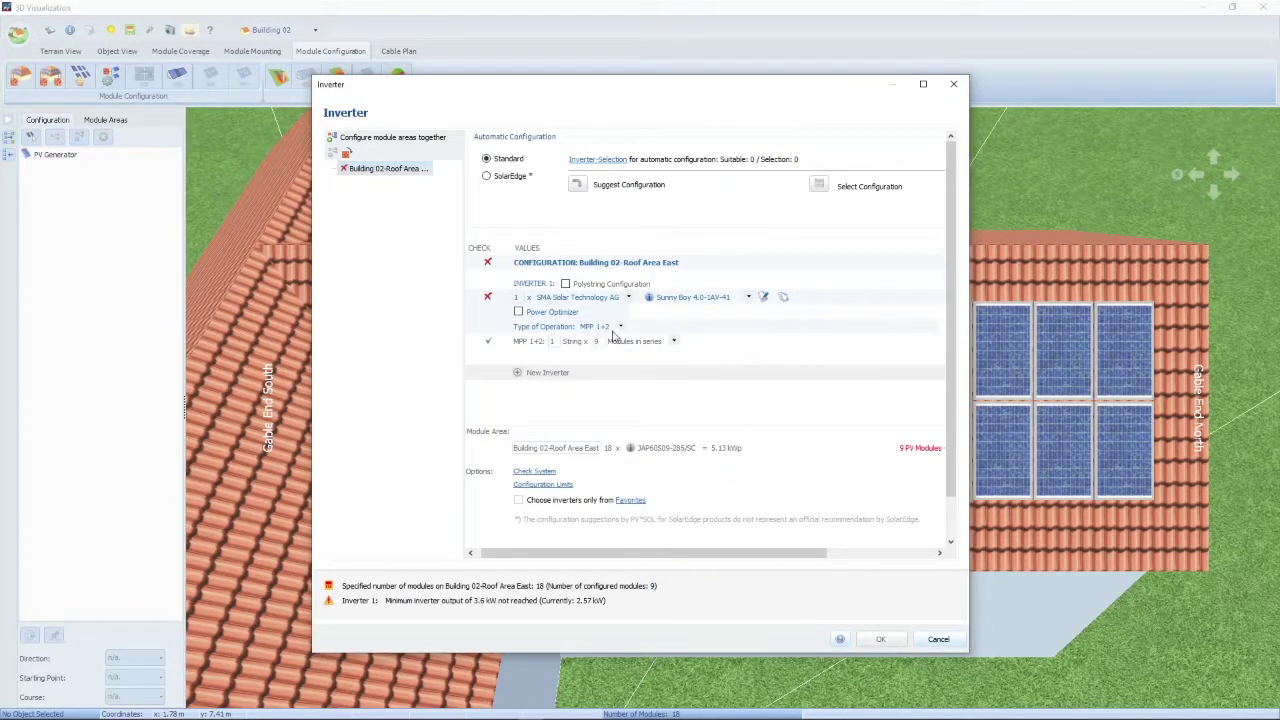
Set the inverter's type of operation to MPP 1, MPP 2 and assign one string of 9 modules in series to MPP 2
{"action": "left_click", "coordinate": [621, 327]}
{"action": "left_click", "coordinate": [607, 338]}
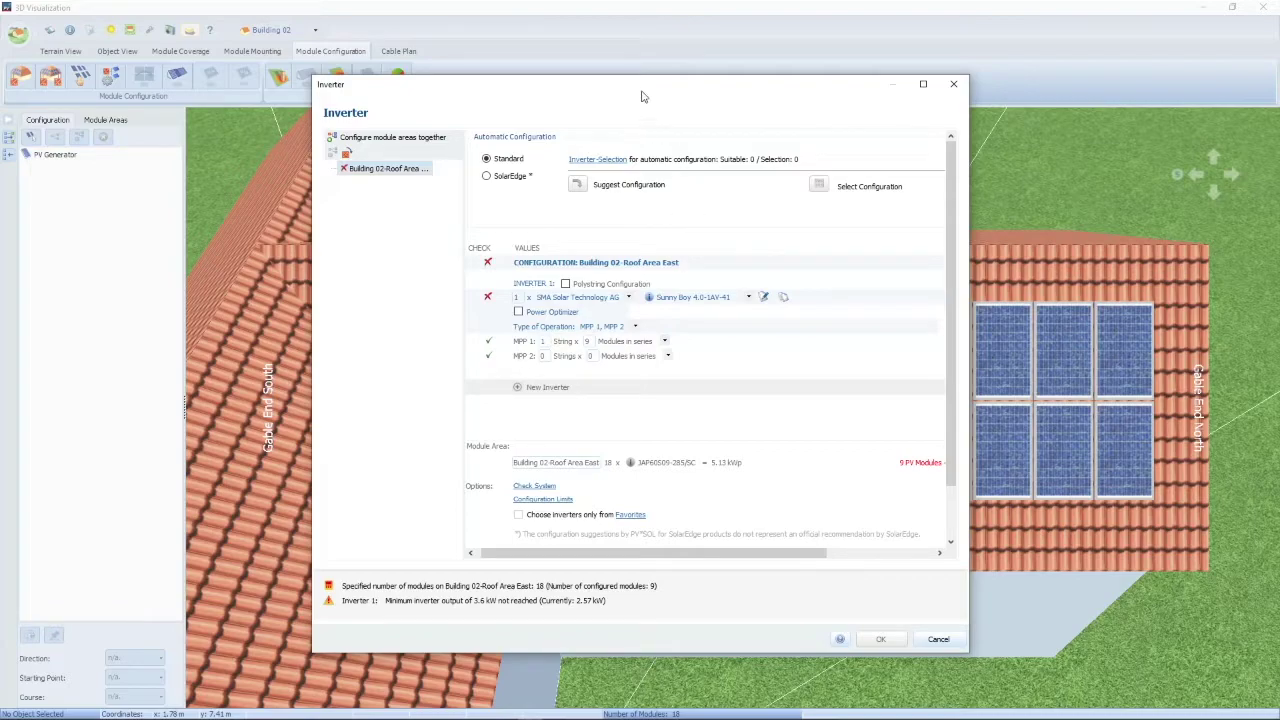
{"action": "left_click_drag", "start_coordinate": [634, 91], "coordinate": [670, 93]}
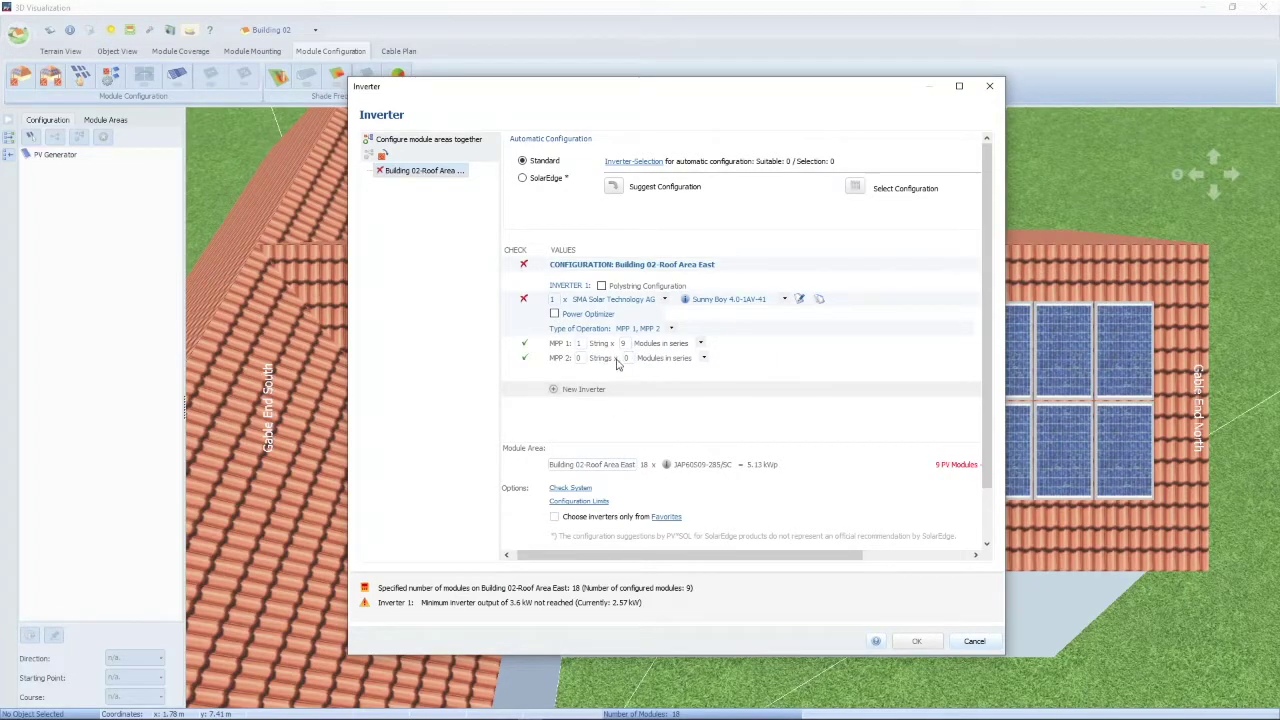
{"action": "left_click", "coordinate": [701, 345]}
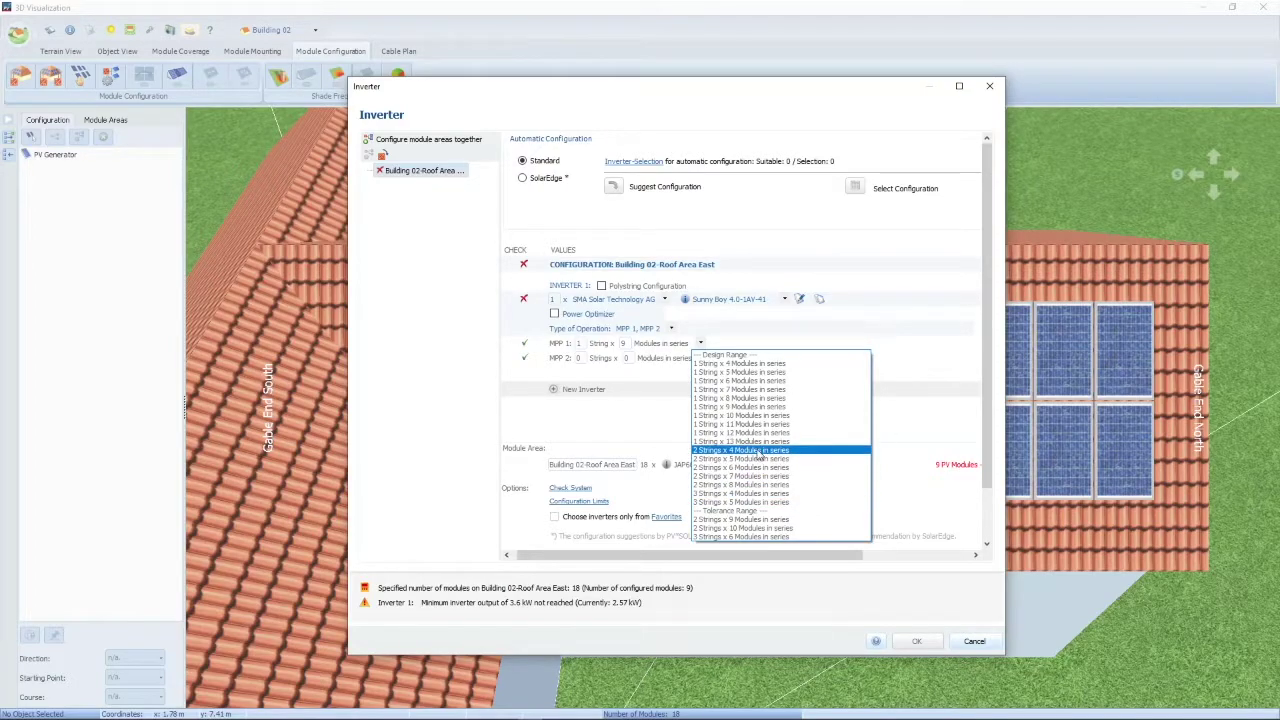
{"action": "left_click", "coordinate": [581, 358]}
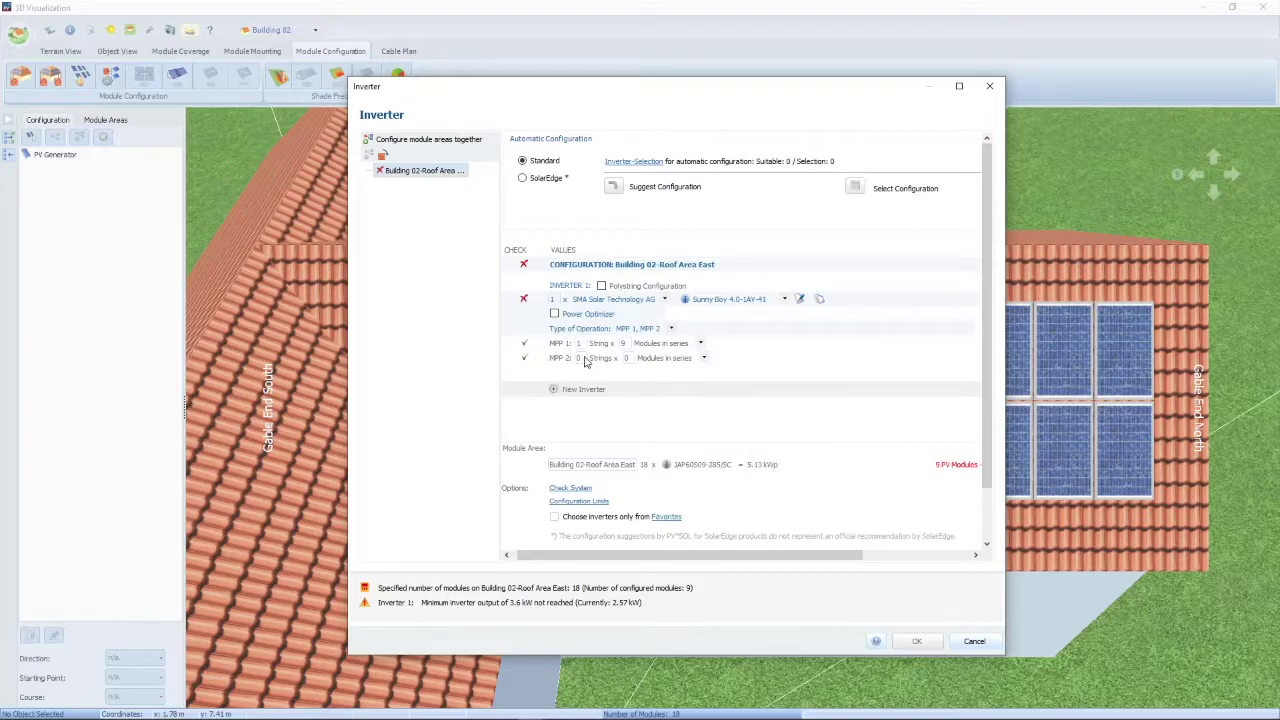
{"action": "type", "text": "1"}
{"action": "left_click", "coordinate": [626, 358]}
{"action": "type", "text": "9"}
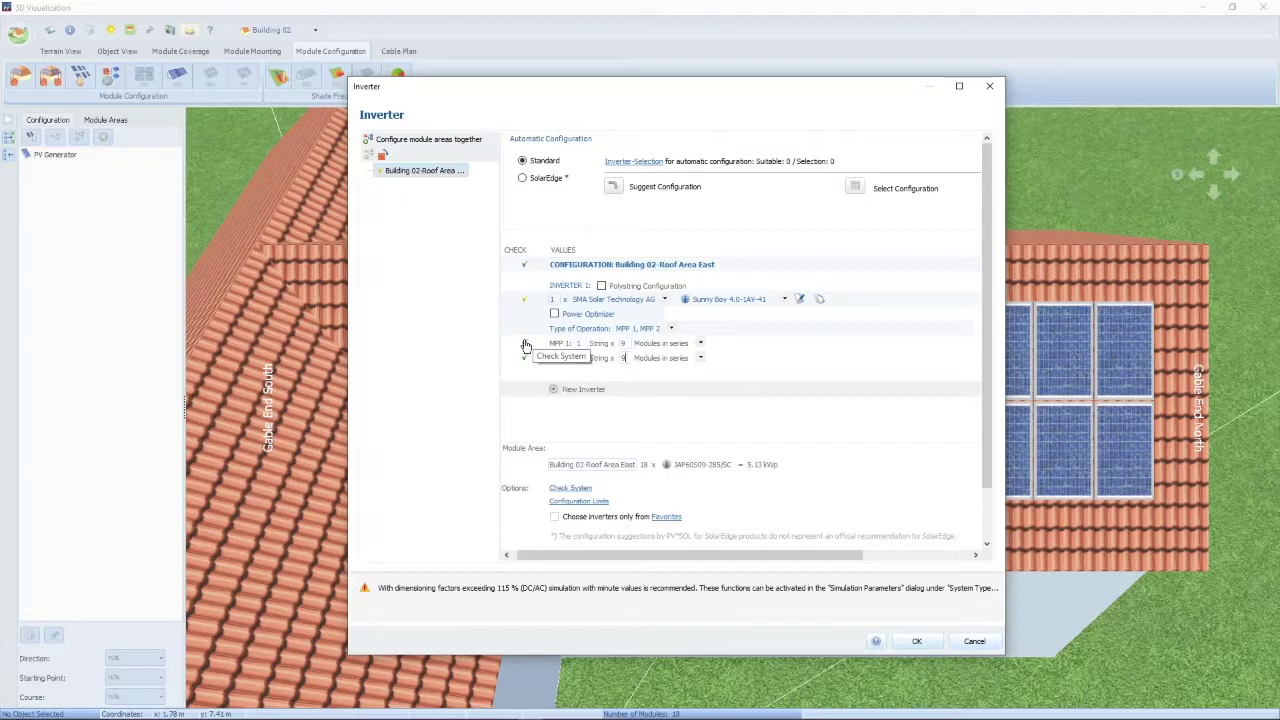
{"action": "key", "text": "BackSpace"}
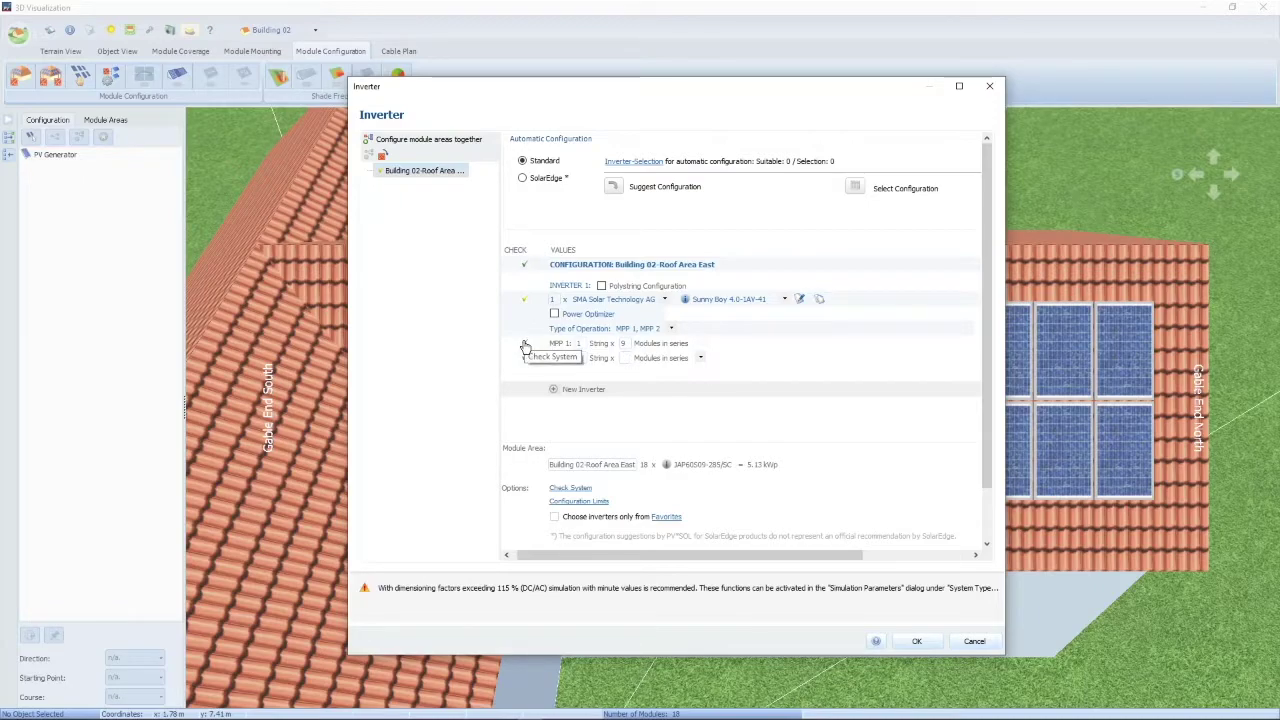
Check the configuration of MPP 1 and the inverter's sizing factor, and accept the inverter configuration
{"action": "left_click", "coordinate": [525, 345]}
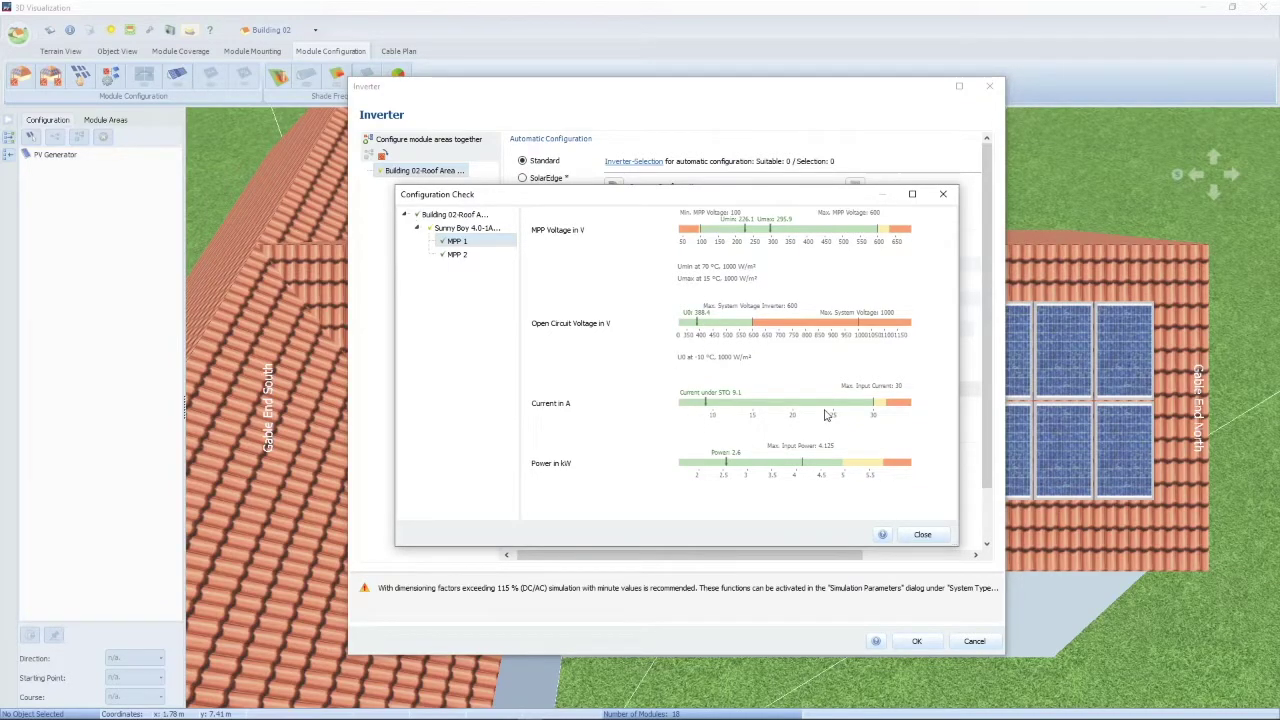
{"action": "left_click", "coordinate": [922, 536]}
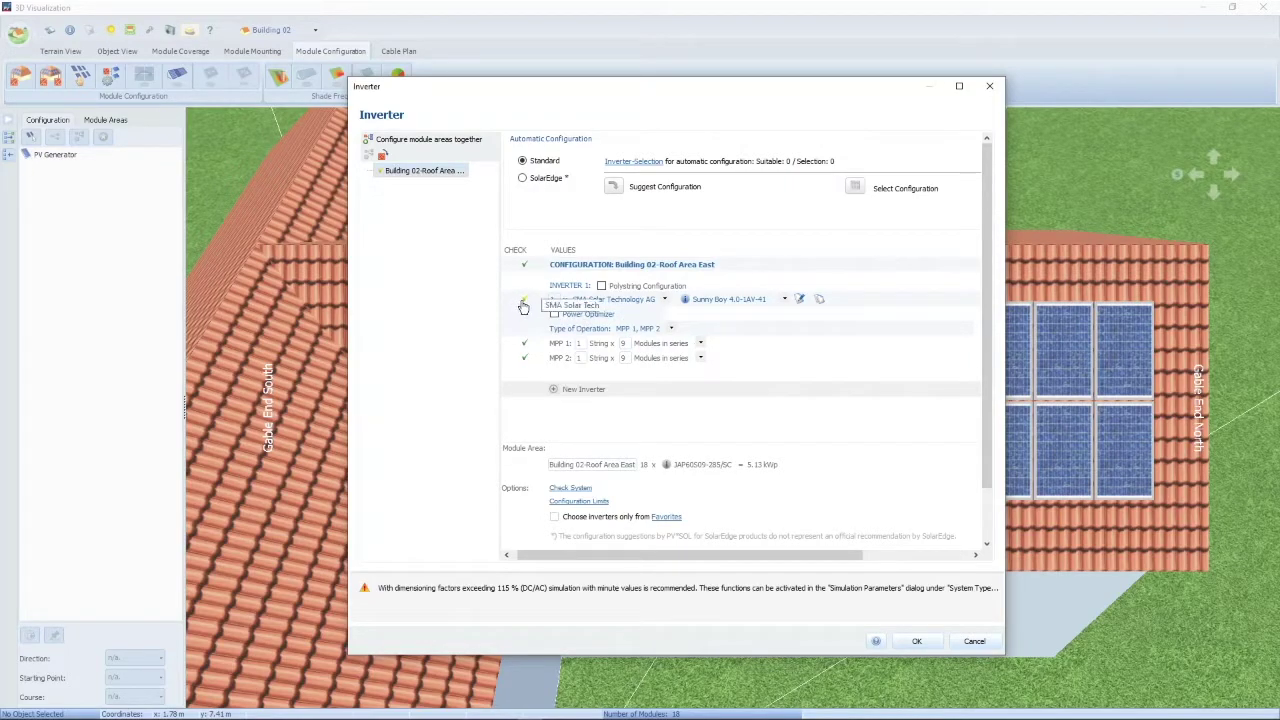
{"action": "left_click", "coordinate": [523, 305]}
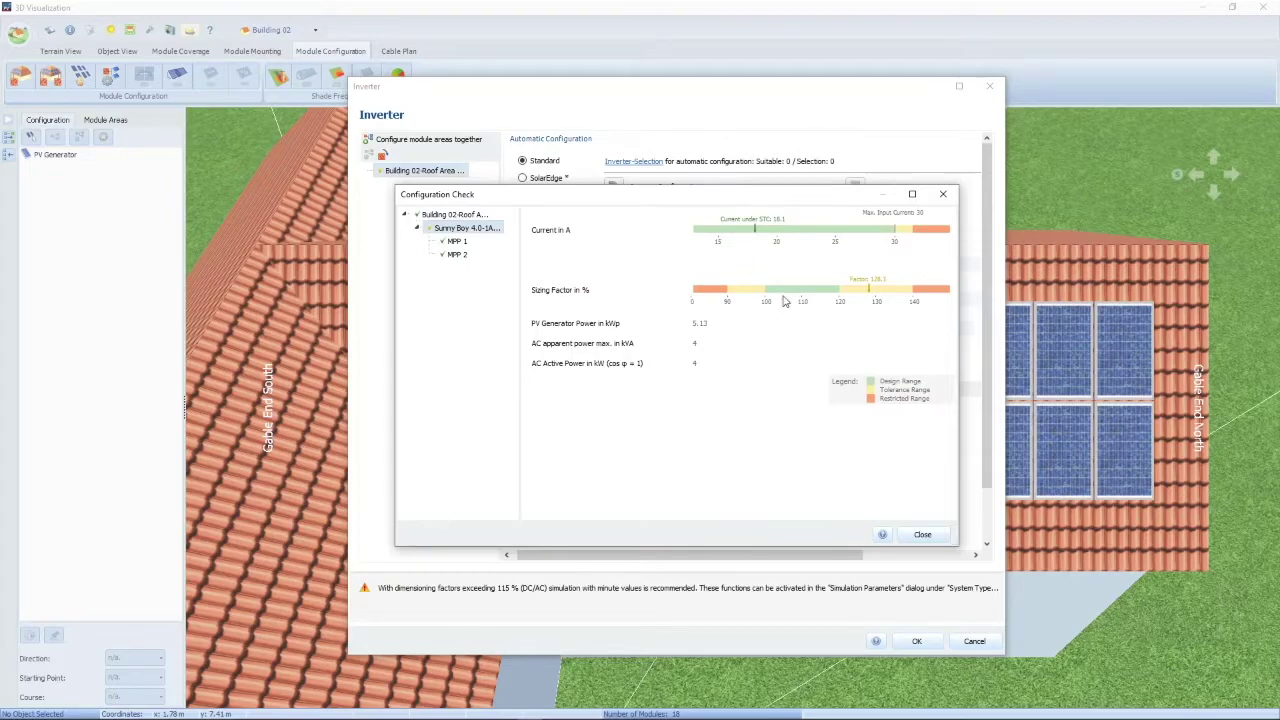
{"action": "left_click", "coordinate": [919, 535]}
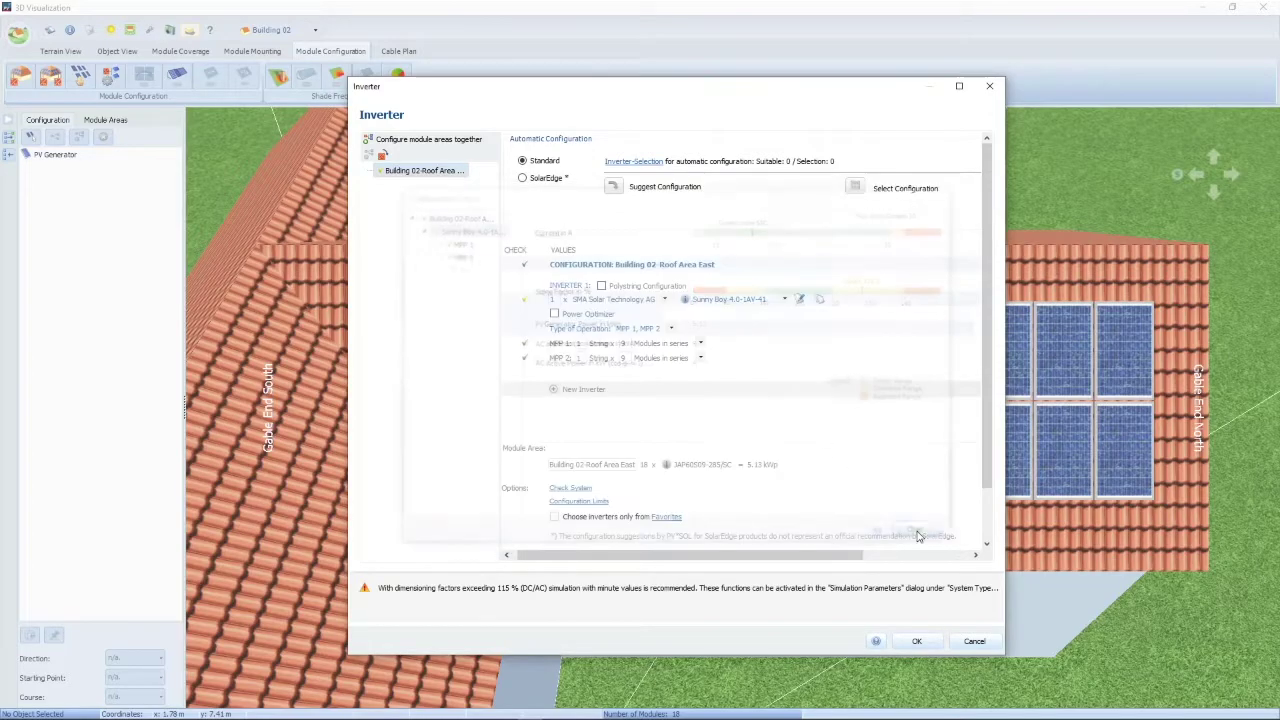
{"action": "left_click", "coordinate": [922, 641]}
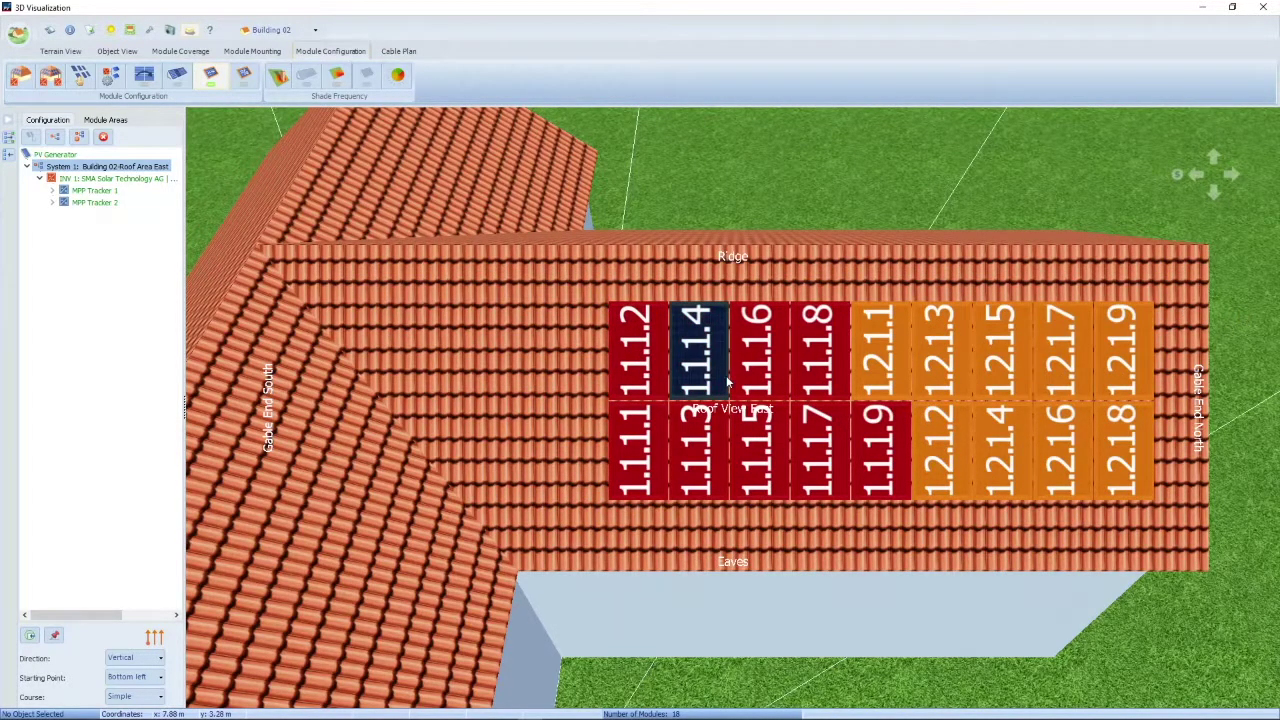
Set the string numbering direction to Horizontal and accept deleting the existing cables
{"action": "left_click", "coordinate": [140, 677]}
{"action": "left_click", "coordinate": [139, 678]}
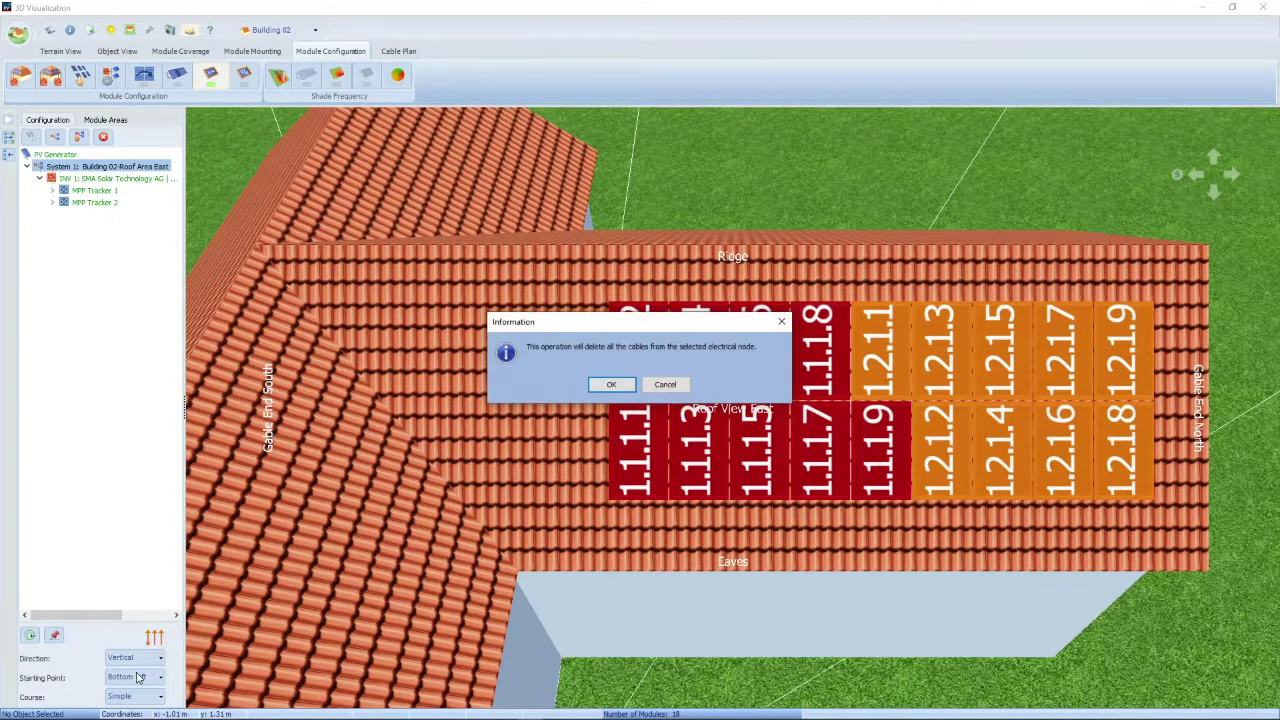
{"action": "left_click", "coordinate": [611, 384]}
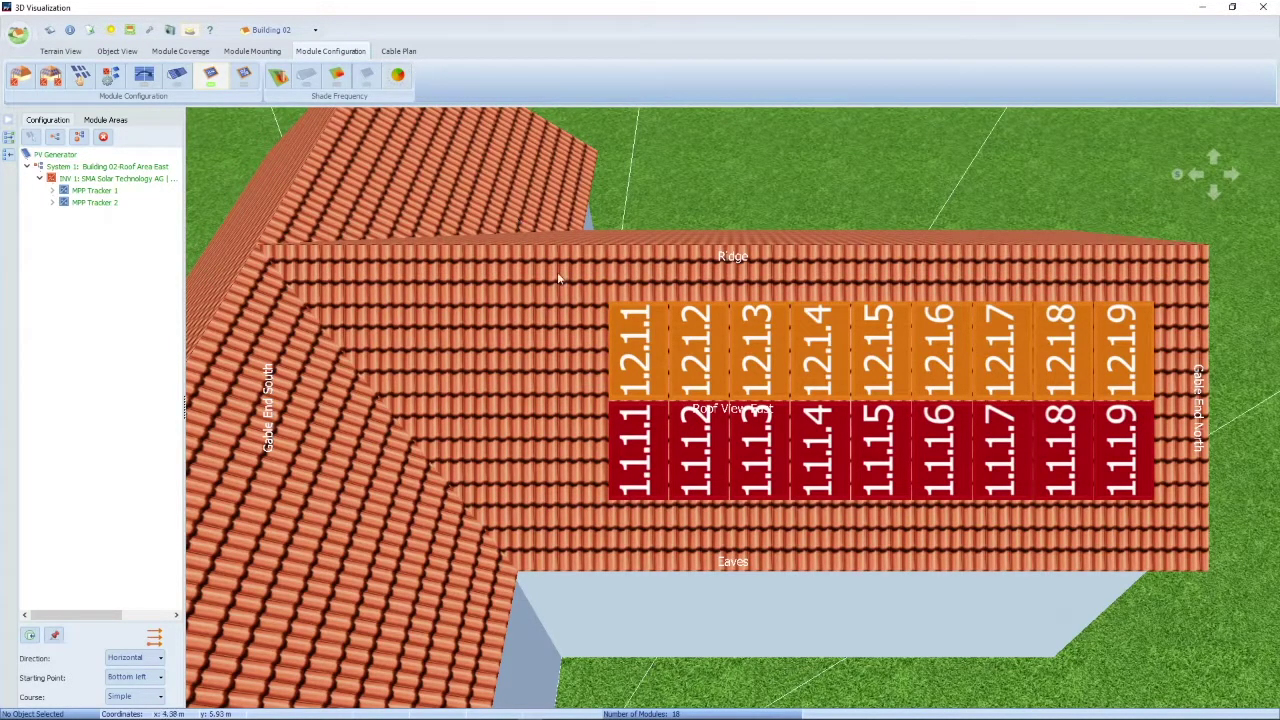
{"action": "left_click", "coordinate": [636, 345]}
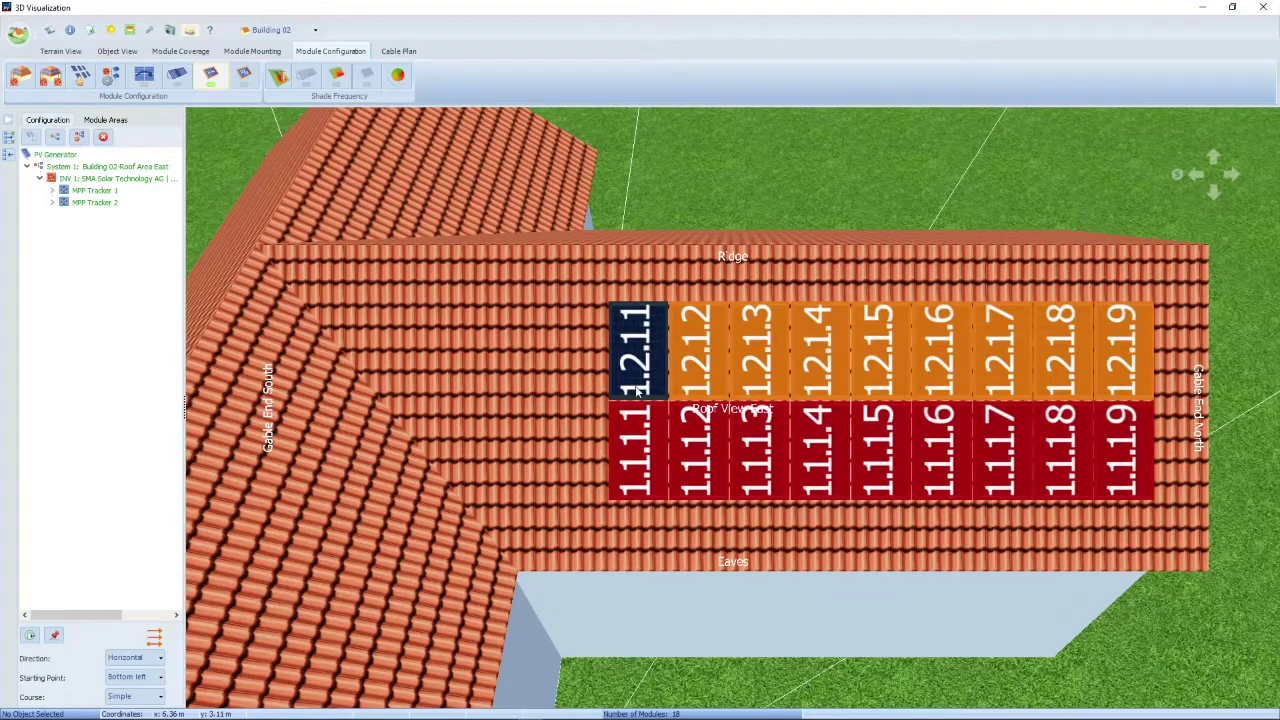
{"action": "left_click", "coordinate": [622, 318]}
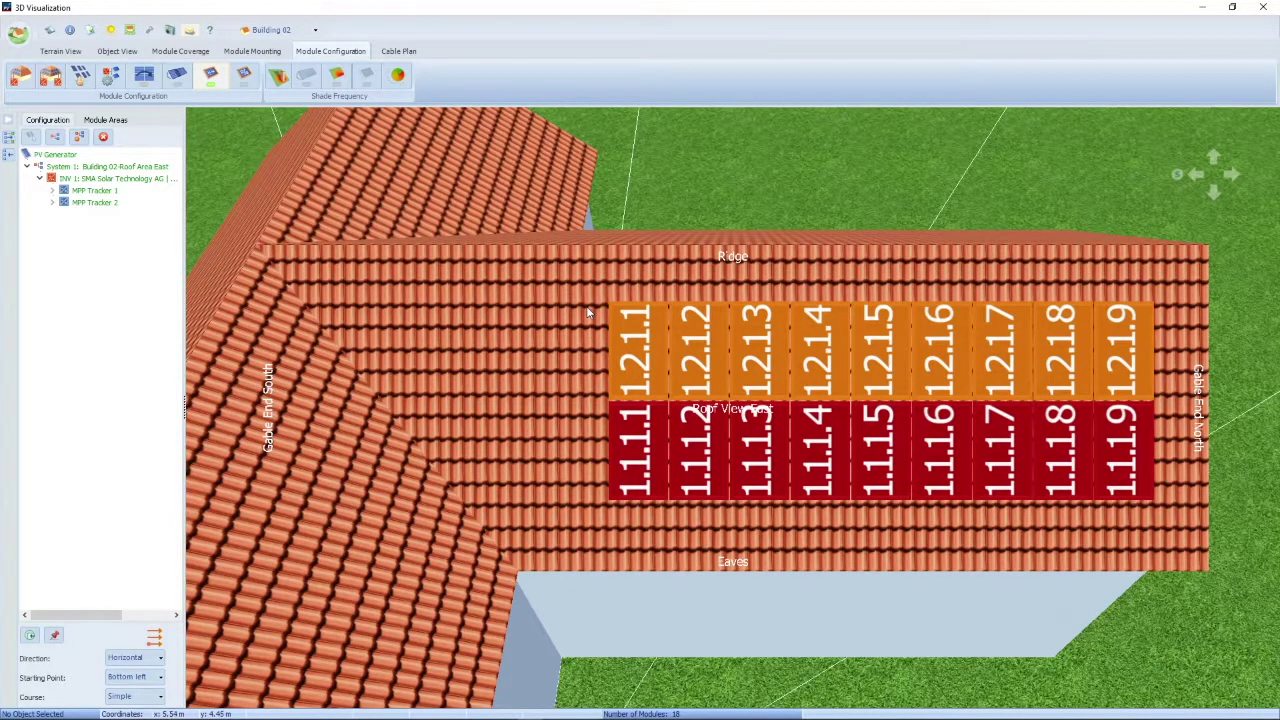
{"action": "left_click", "coordinate": [636, 372]}
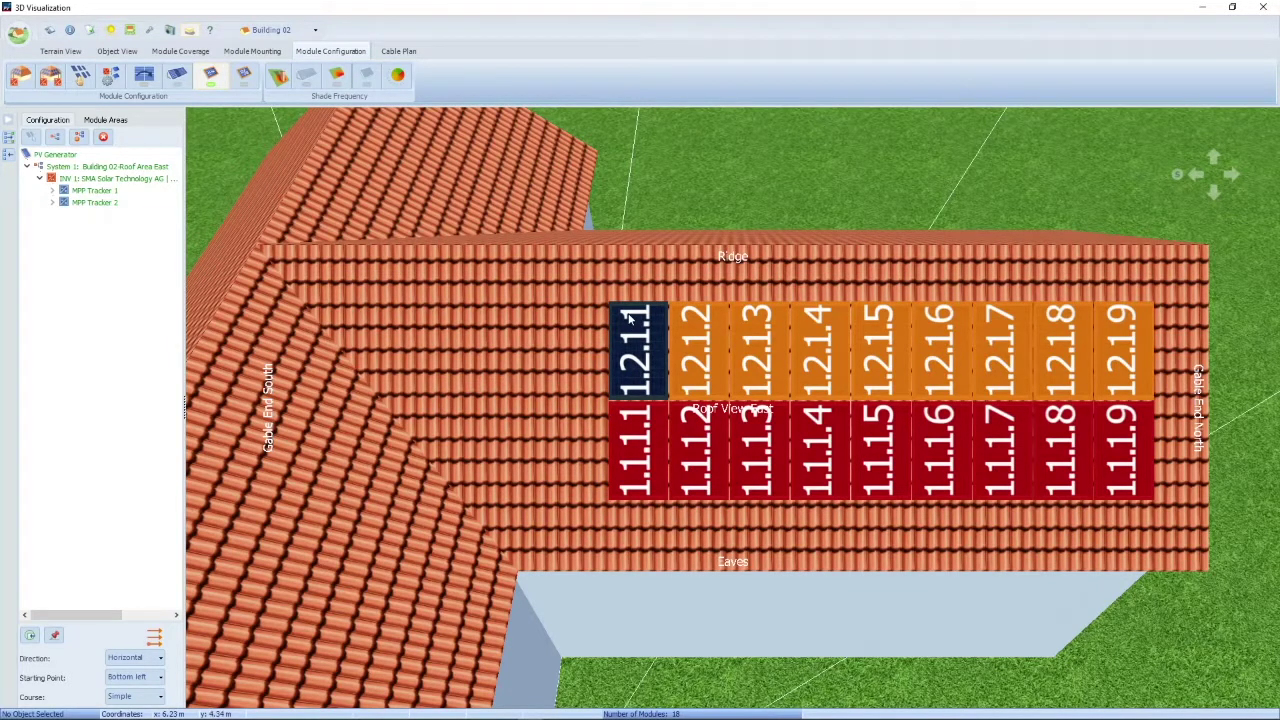
{"action": "left_click", "coordinate": [595, 262]}
In the cable plan, place a cable grommet on the roof south of the upper module row, at about x 4.5 m, y 4.3 m
{"action": "left_click", "coordinate": [398, 52]}
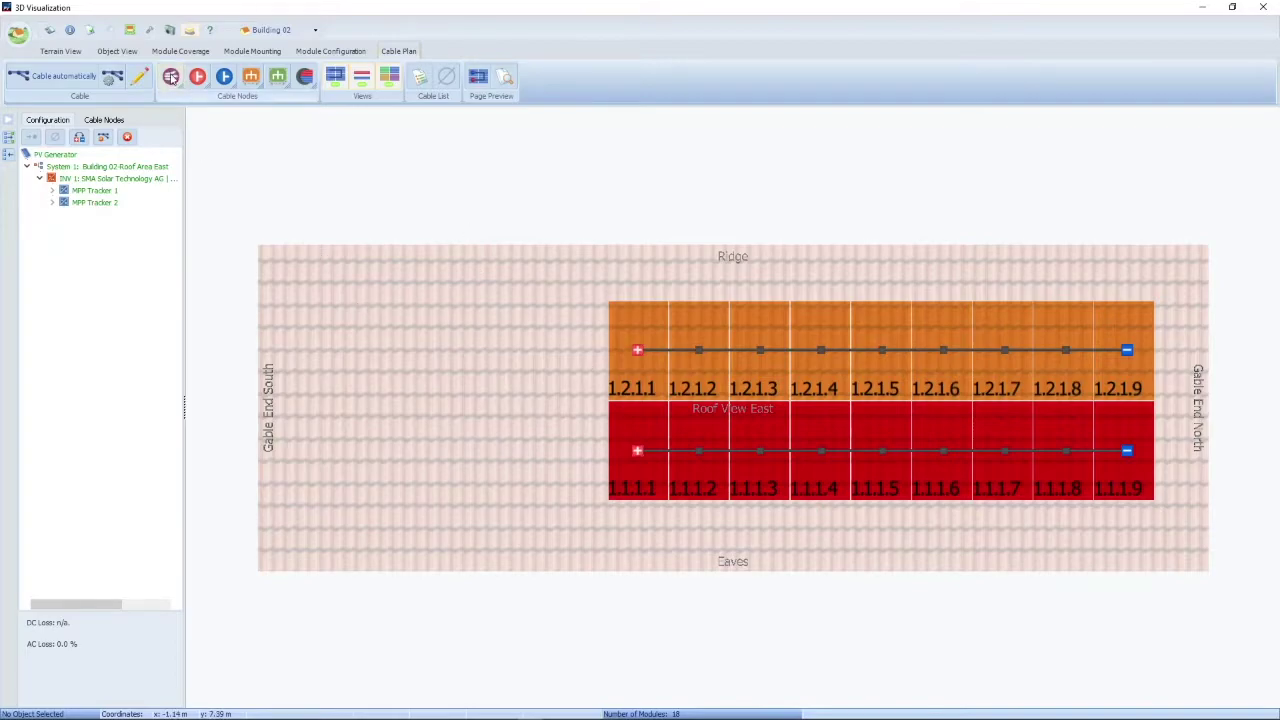
{"action": "left_click", "coordinate": [303, 79]}
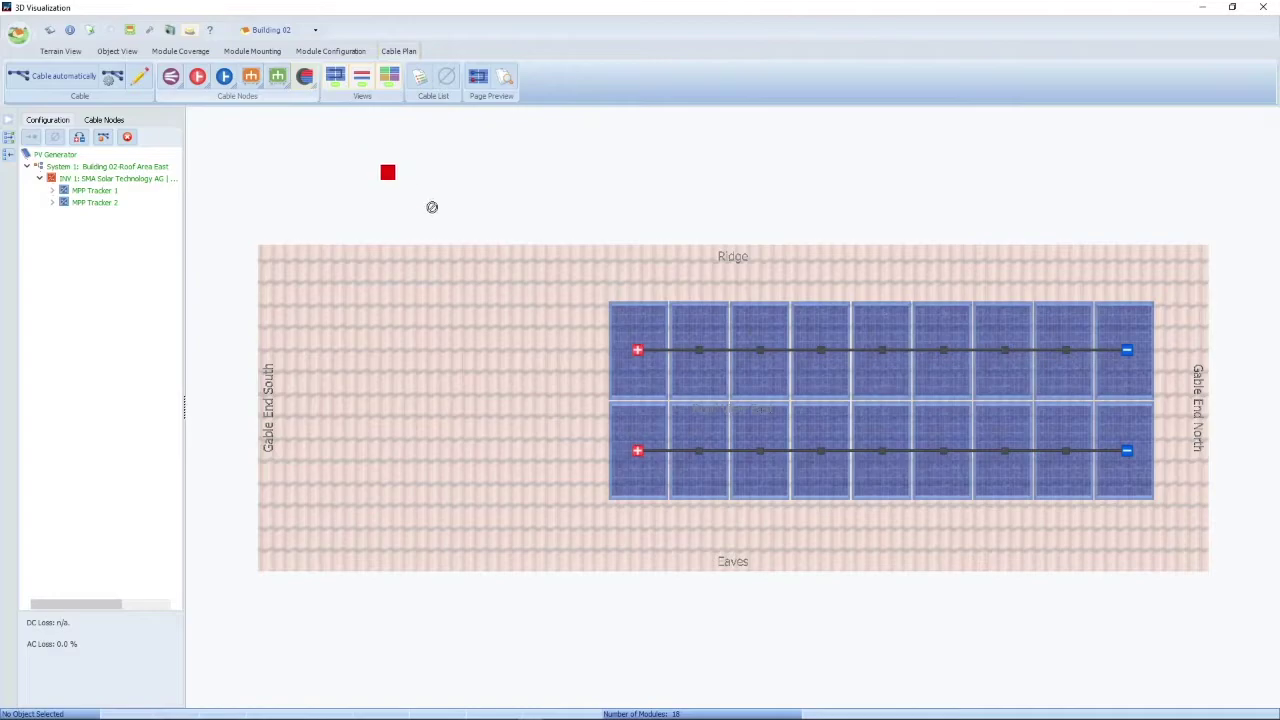
{"action": "left_click", "coordinate": [530, 319]}
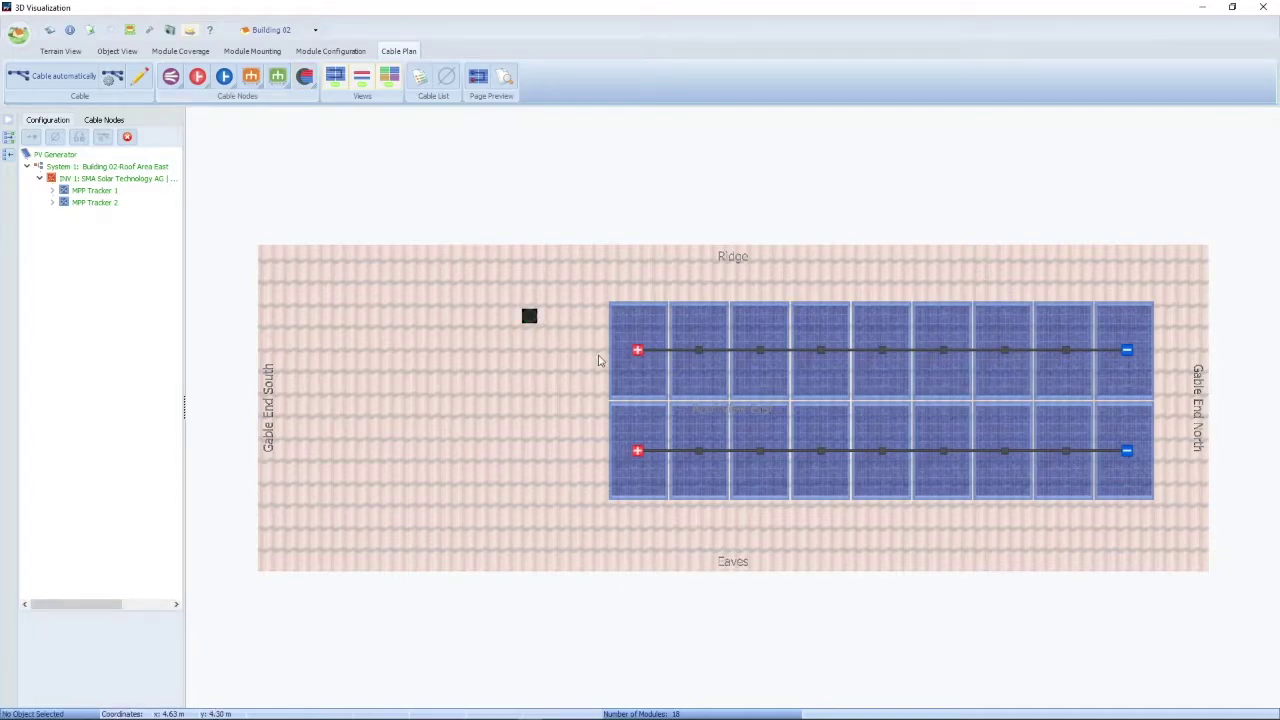
Cable the upper module string (1.2.1.1 to 1.2.1.9) with the cable grommet
{"action": "left_click", "coordinate": [637, 353]}
{"action": "right_click", "coordinate": [634, 329]}
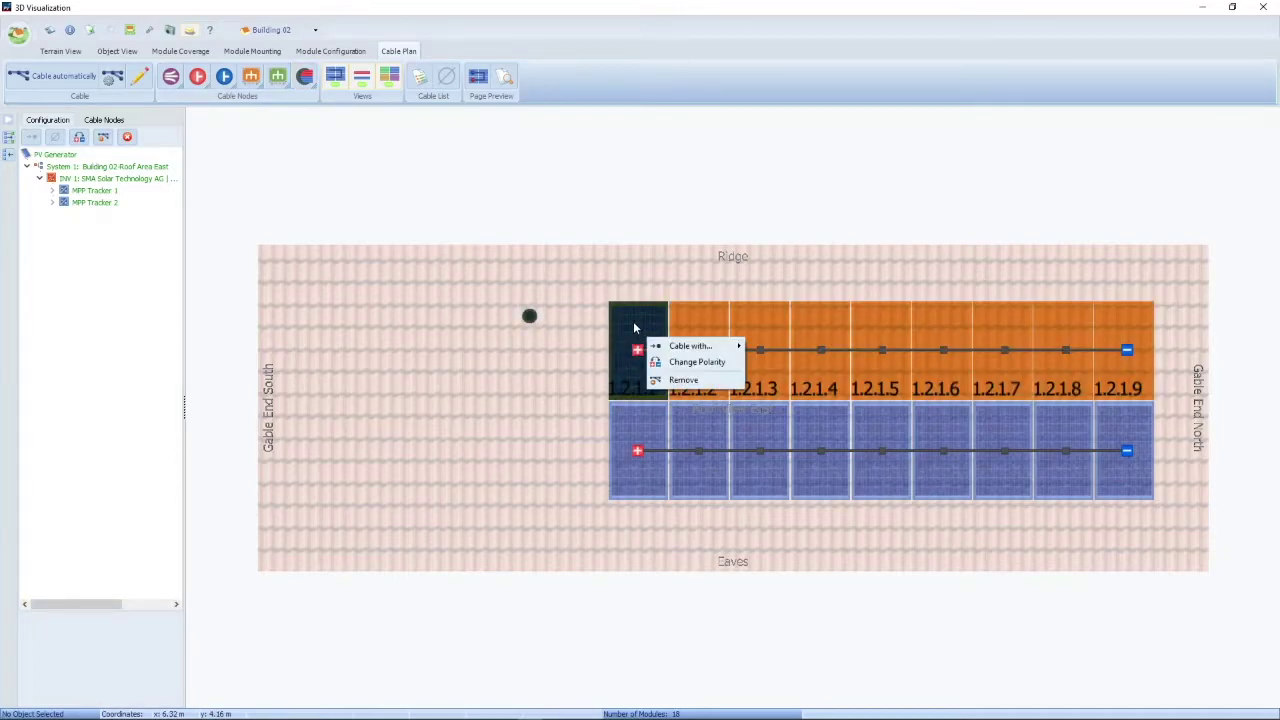
{"action": "mouse_move", "coordinate": [700, 346]}
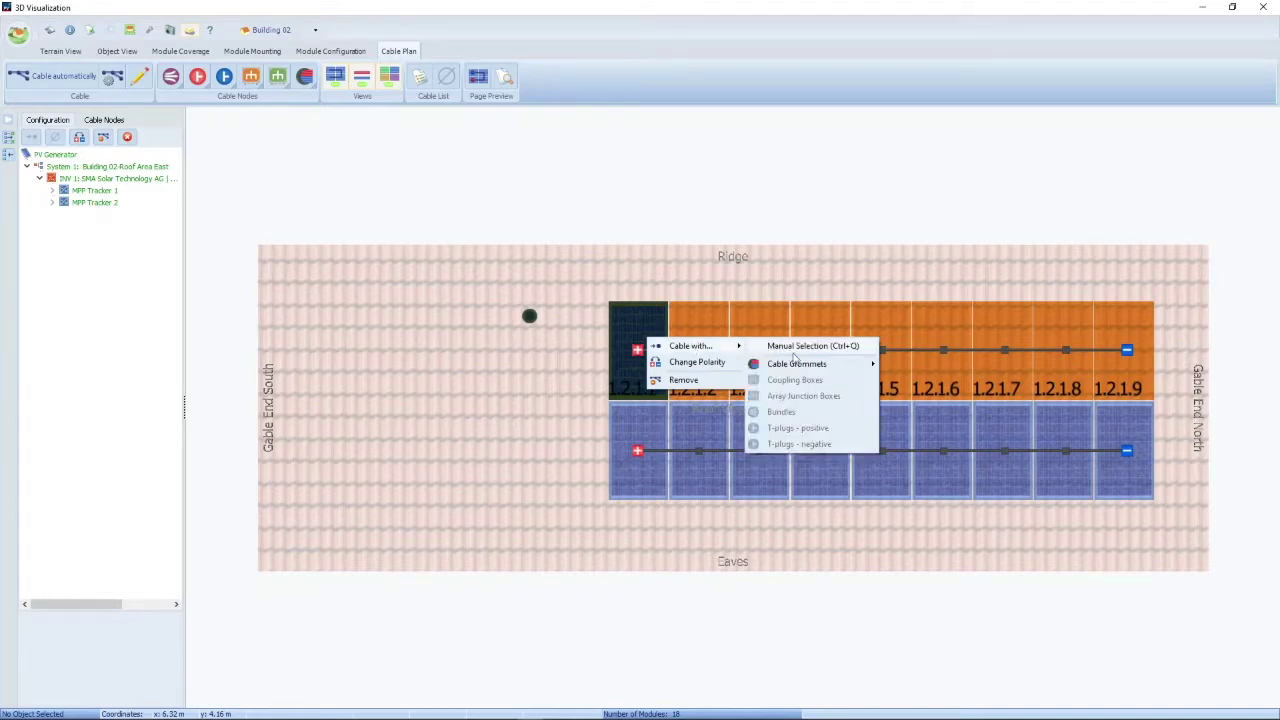
{"action": "mouse_move", "coordinate": [820, 365]}
{"action": "left_click", "coordinate": [912, 370]}
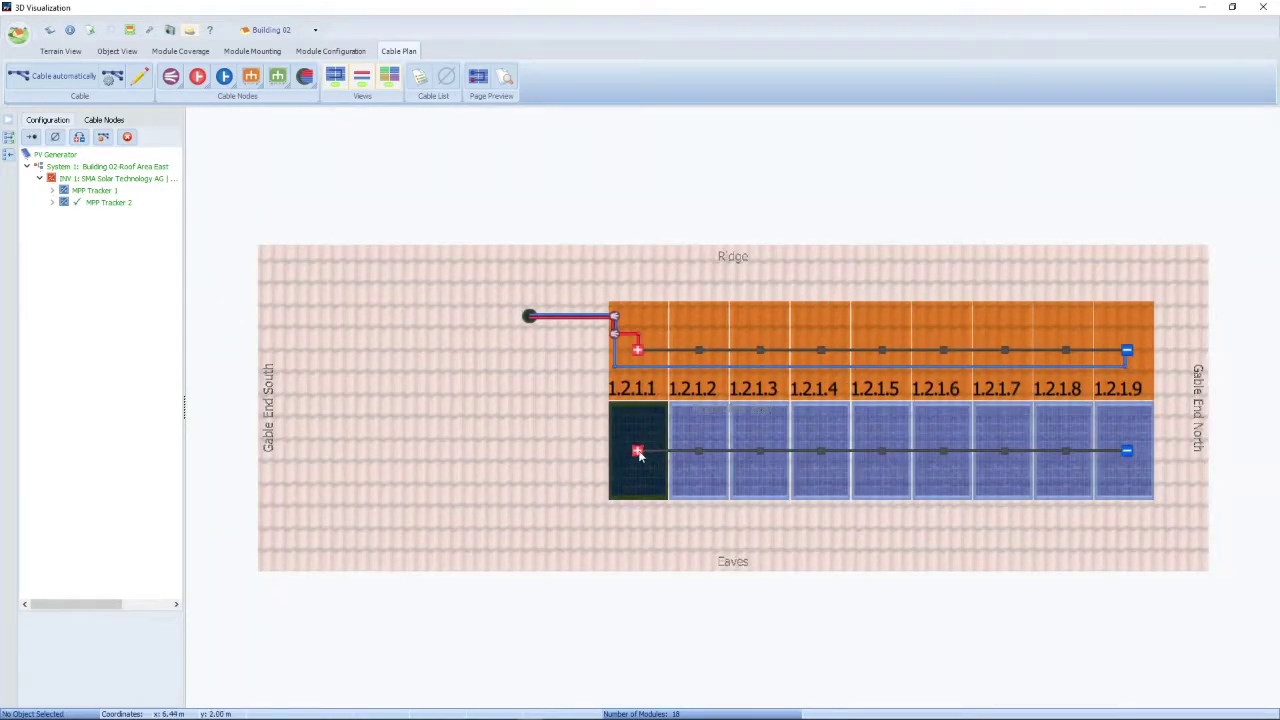
Cable the lower module string with the same grommet and move its cable bundle onto the upper string's bundle point
{"action": "right_click", "coordinate": [640, 454]}
{"action": "mouse_move", "coordinate": [688, 470]}
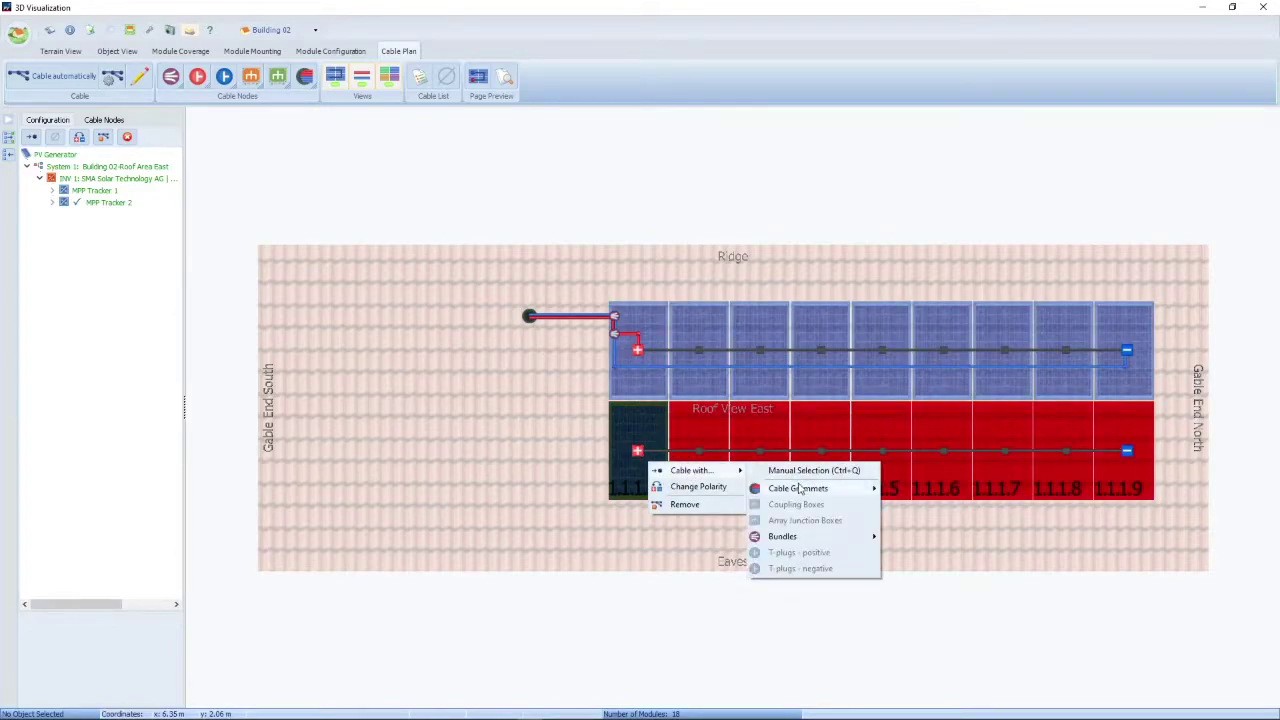
{"action": "mouse_move", "coordinate": [799, 487]}
{"action": "left_click", "coordinate": [908, 487]}
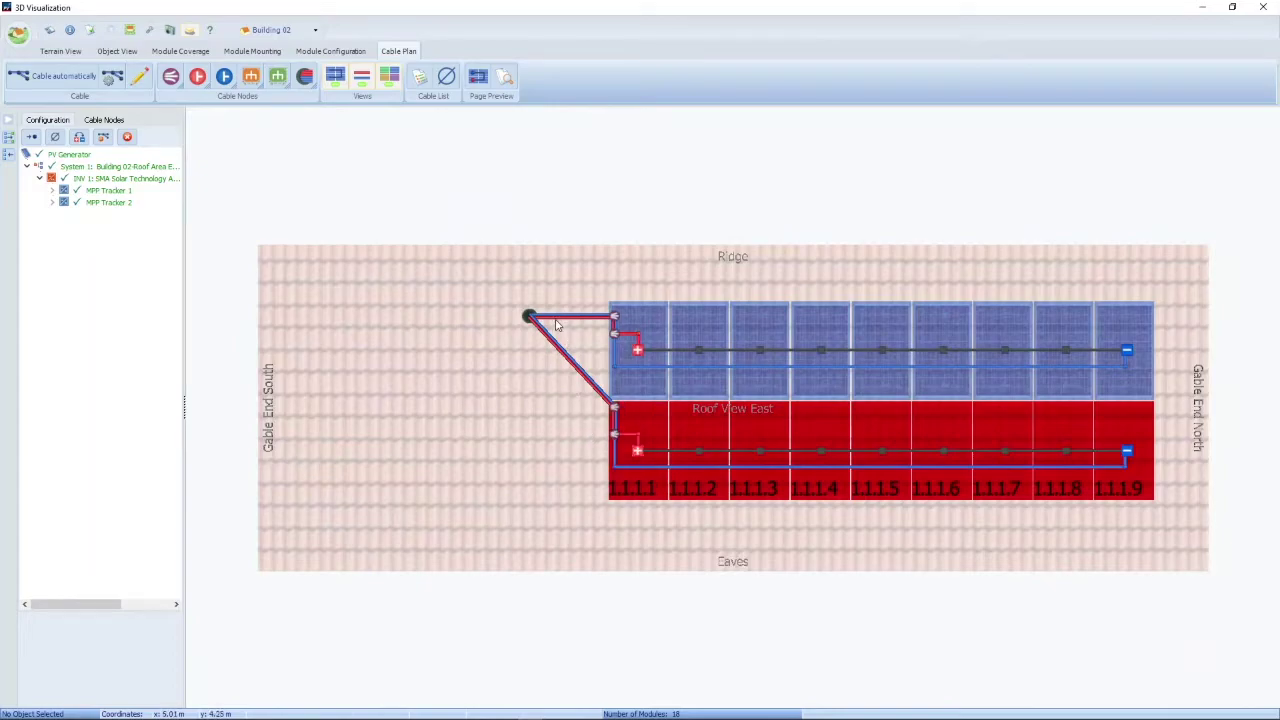
{"action": "left_click", "coordinate": [616, 393]}
{"action": "left_click_drag", "start_coordinate": [616, 393], "coordinate": [614, 318]}
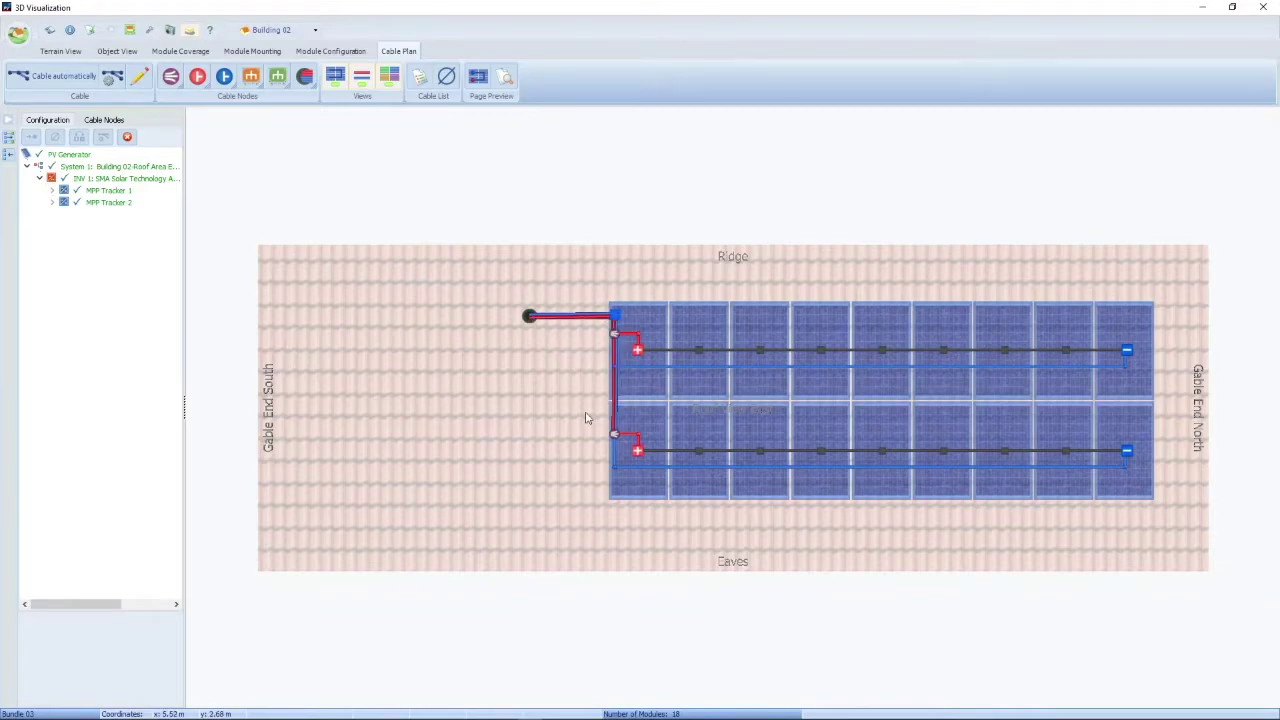
Review the cable list with its cross-sections, lengths and overall cable losses
{"action": "left_click", "coordinate": [421, 80]}
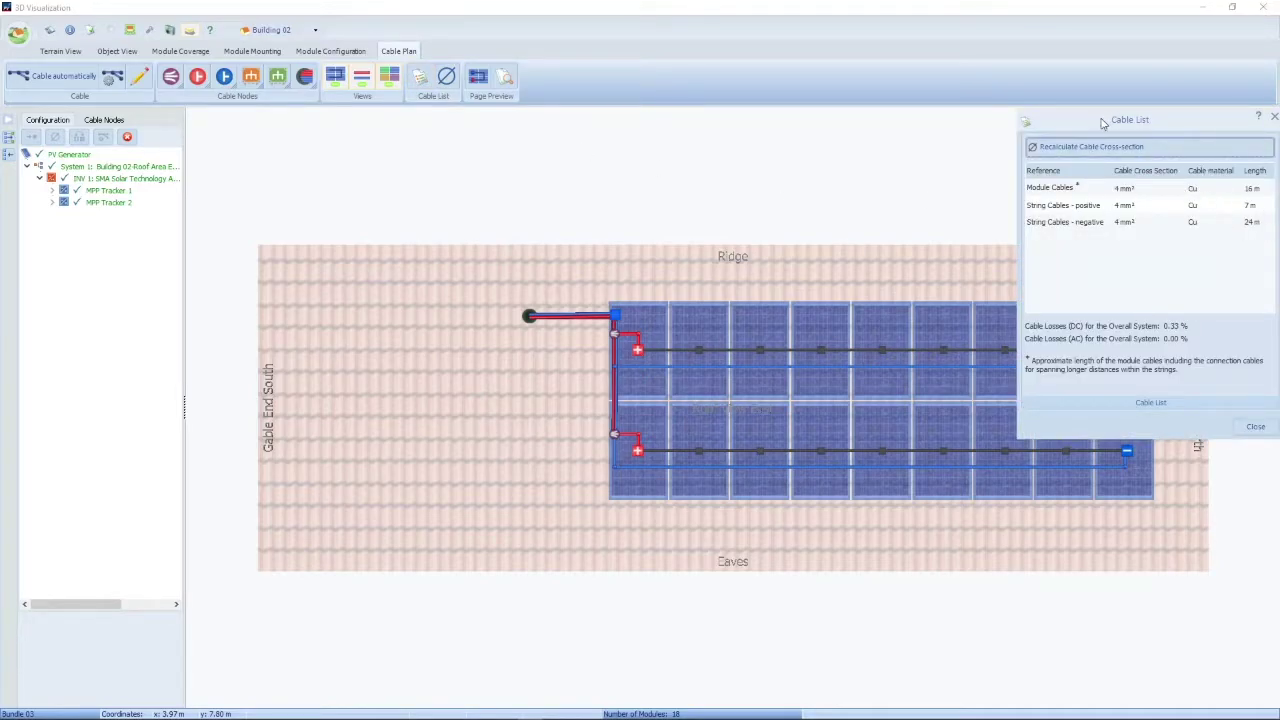
{"action": "left_click_drag", "start_coordinate": [1100, 122], "coordinate": [951, 123]}
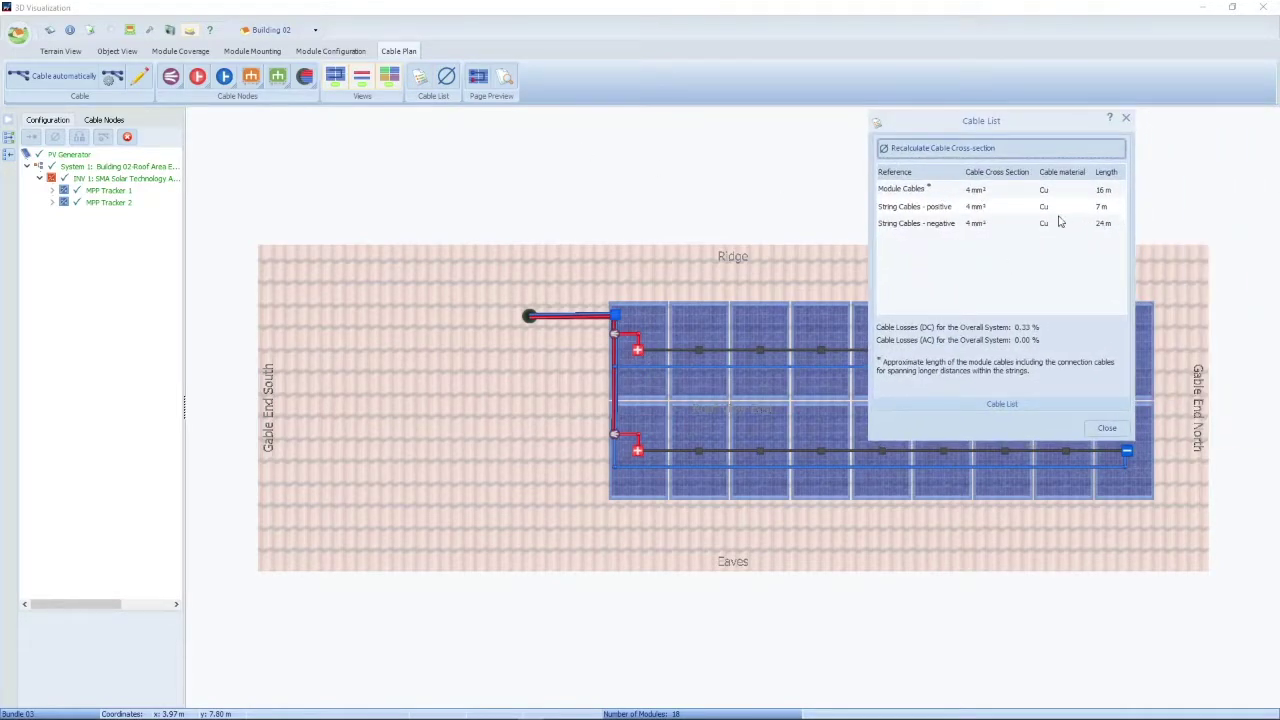
{"action": "left_click", "coordinate": [1105, 429]}
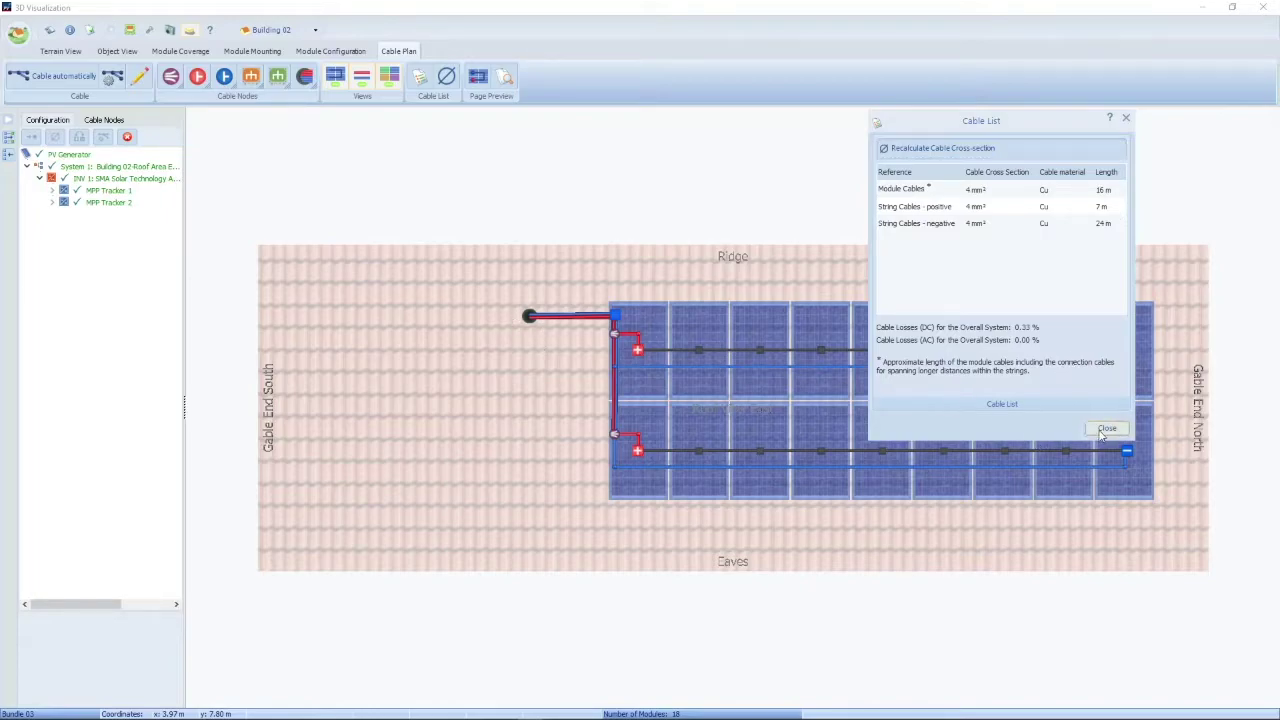
Set the cable grommet's distance from the inverter to 12 m
{"action": "right_click", "coordinate": [530, 320]}
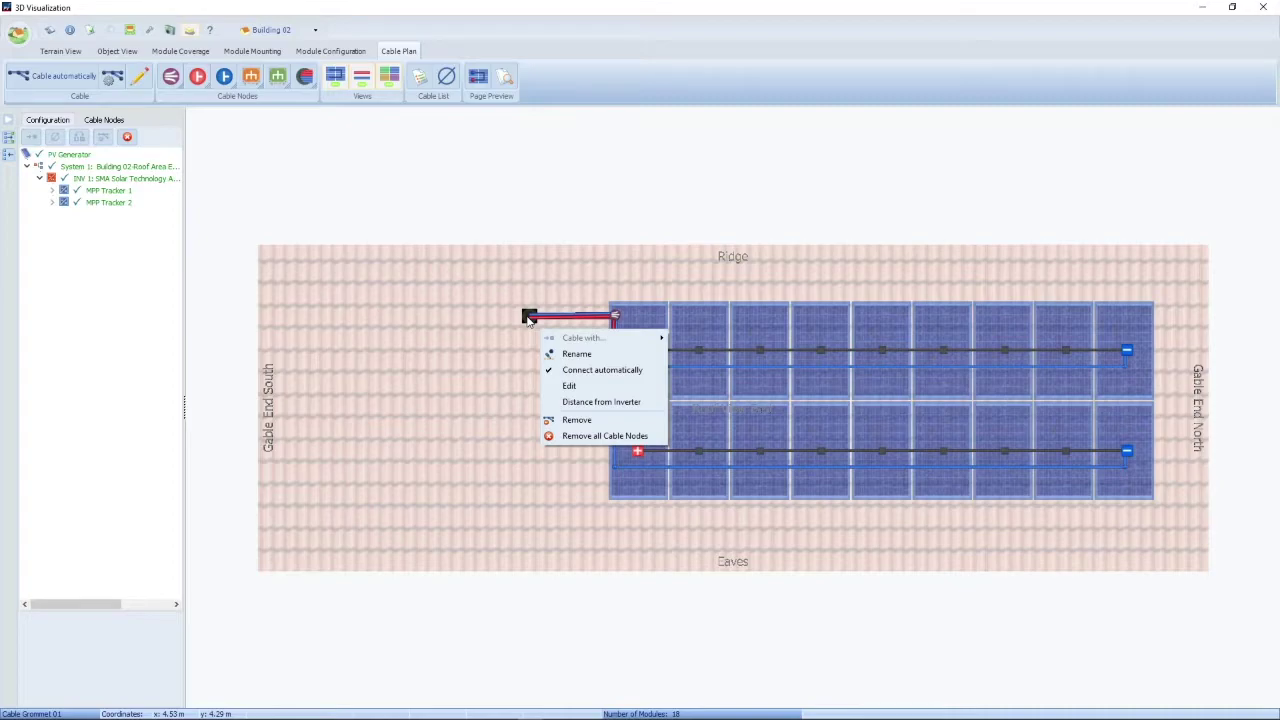
{"action": "left_click", "coordinate": [570, 386]}
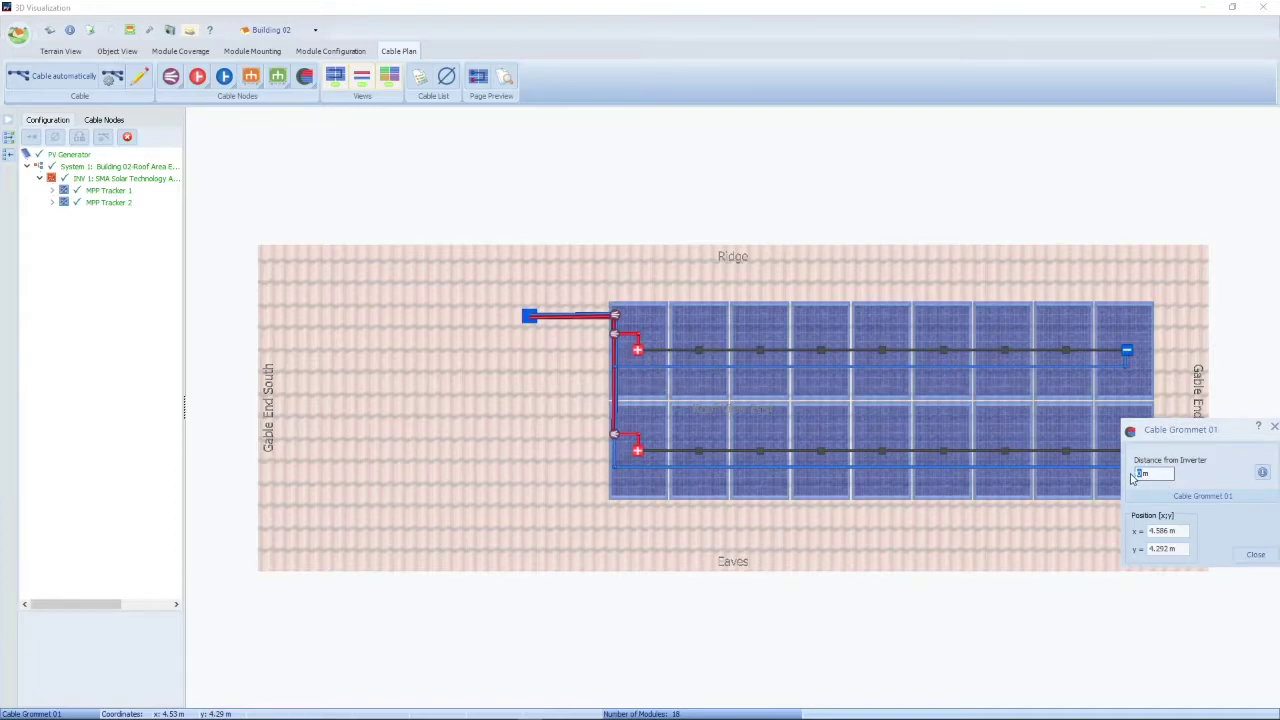
{"action": "type", "text": "12"}
{"action": "left_click", "coordinate": [1253, 555]}
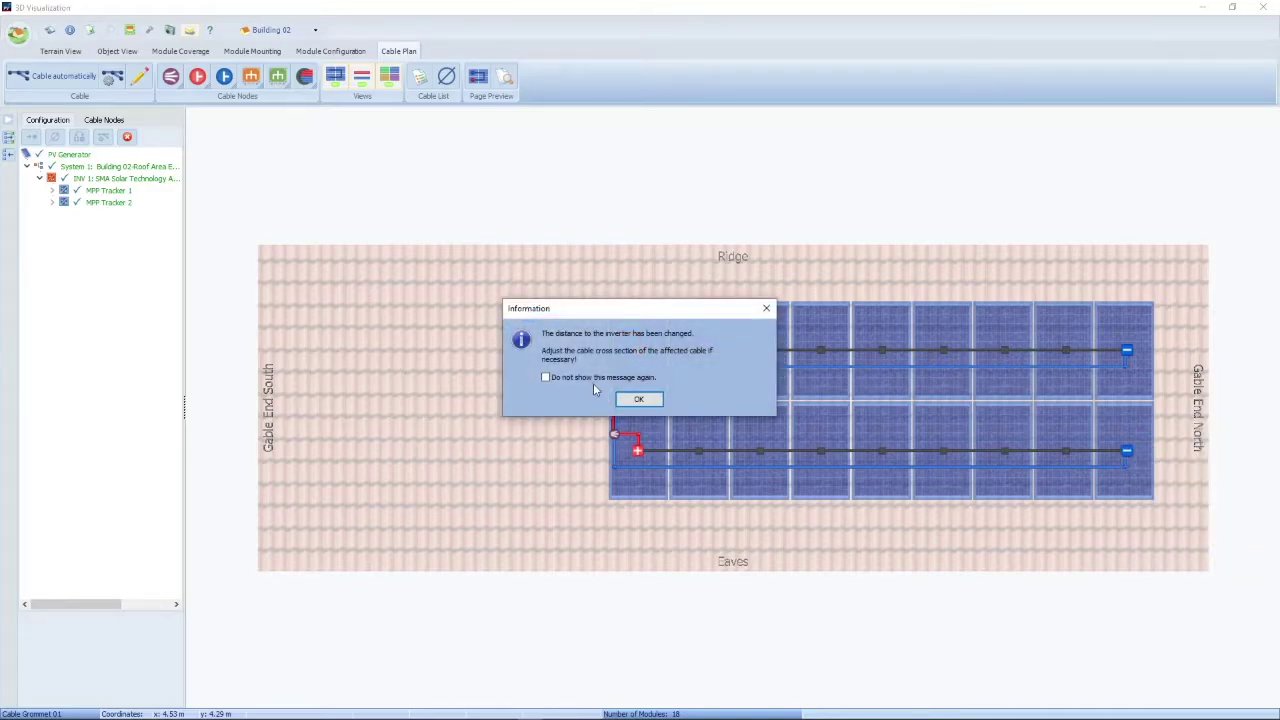
{"action": "left_click", "coordinate": [648, 402]}
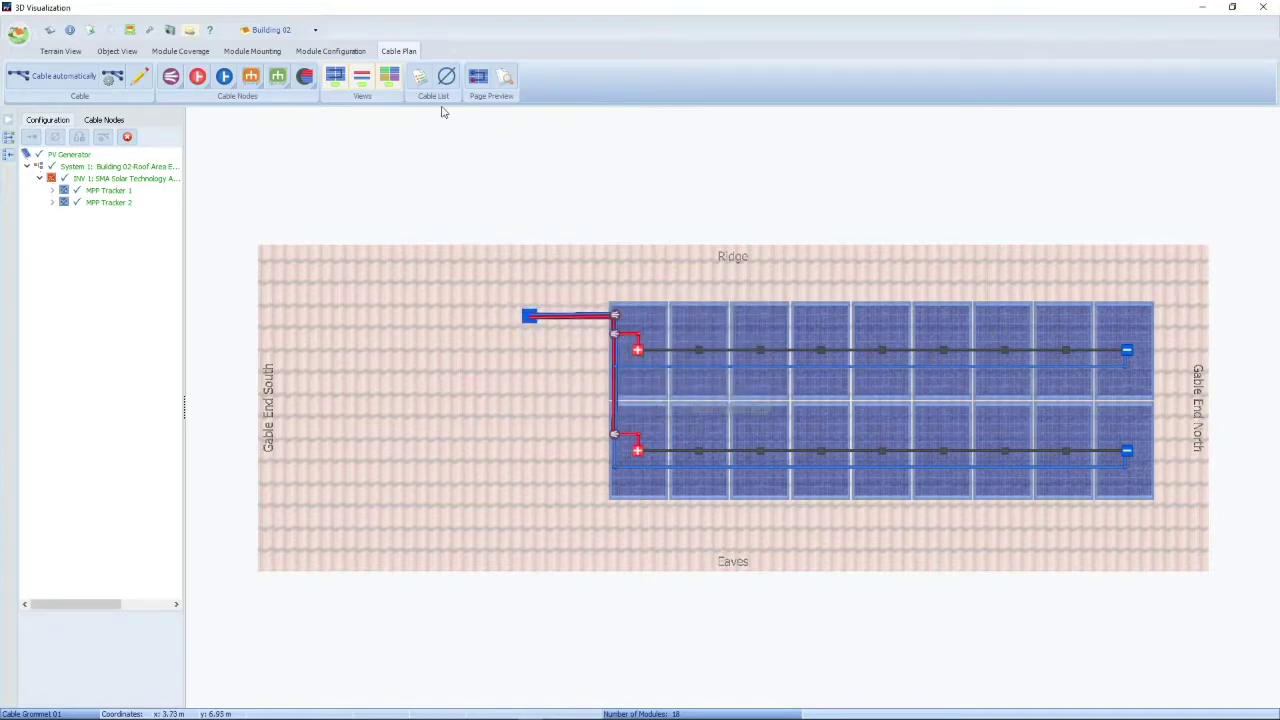
Review the cable list's string cable lengths, cross-sections and overall losses with the grommet's inverter distance included
{"action": "left_click", "coordinate": [420, 78]}
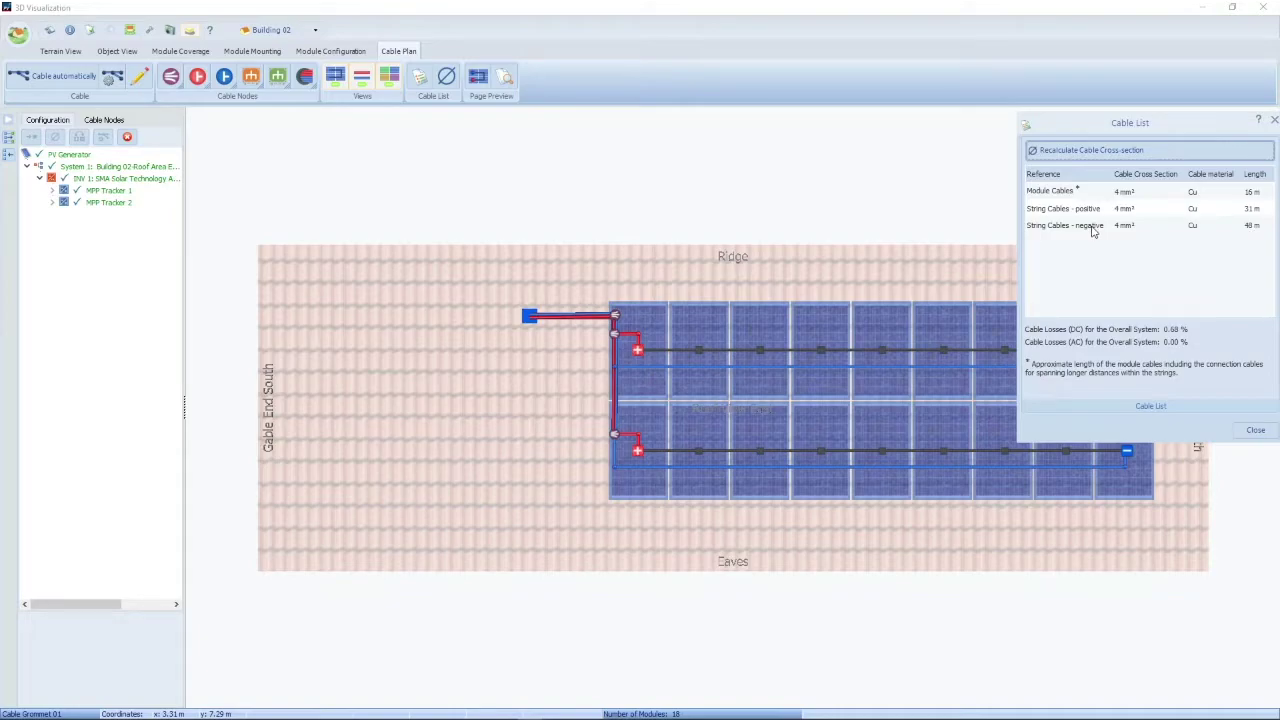
{"action": "left_click_drag", "start_coordinate": [1090, 126], "coordinate": [958, 121]}
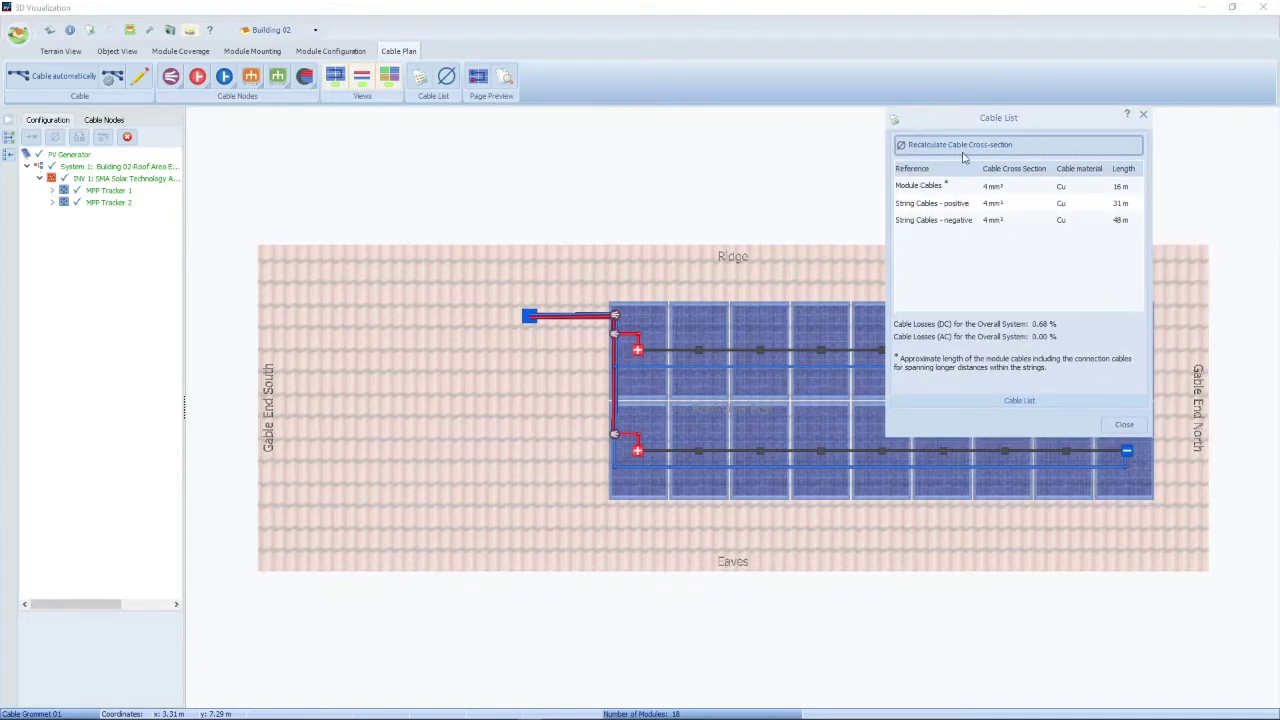
{"action": "left_click", "coordinate": [1126, 427]}
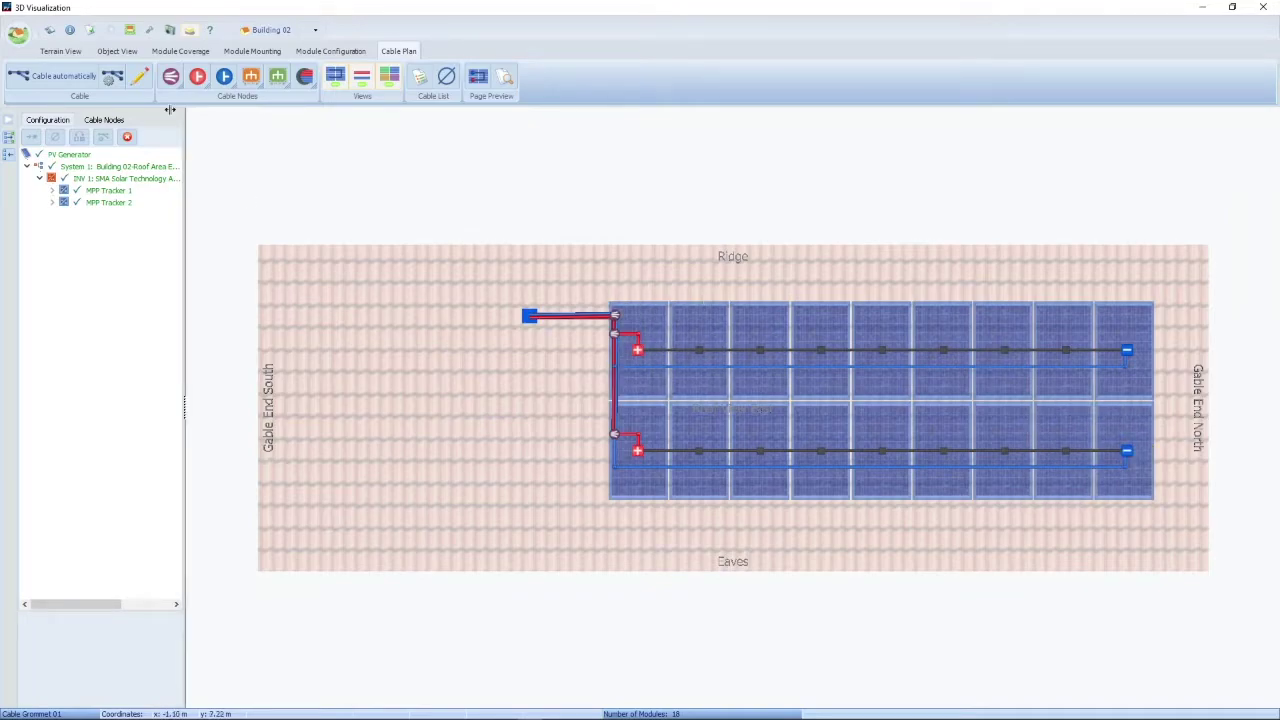
Inspect the building with its roof modules in the 3D terrain from different directions, including the overhead and south-east views
{"action": "left_click", "coordinate": [58, 51]}
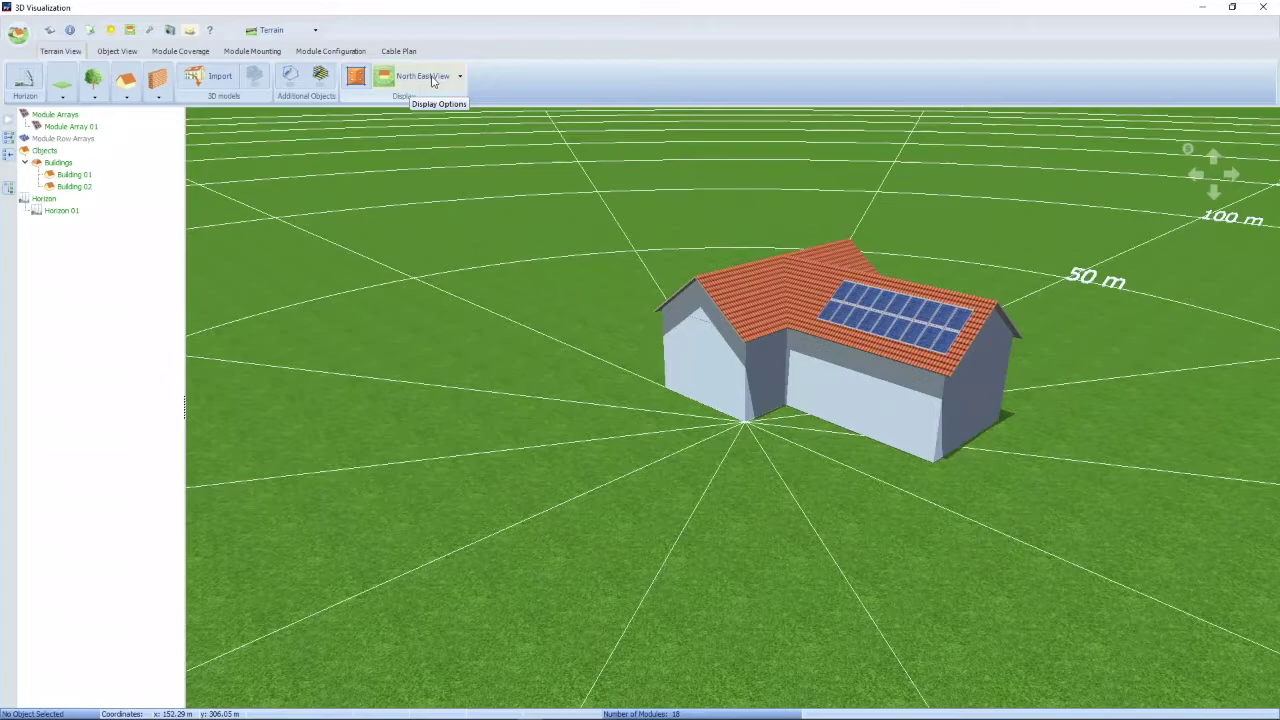
{"action": "left_click", "coordinate": [926, 327]}
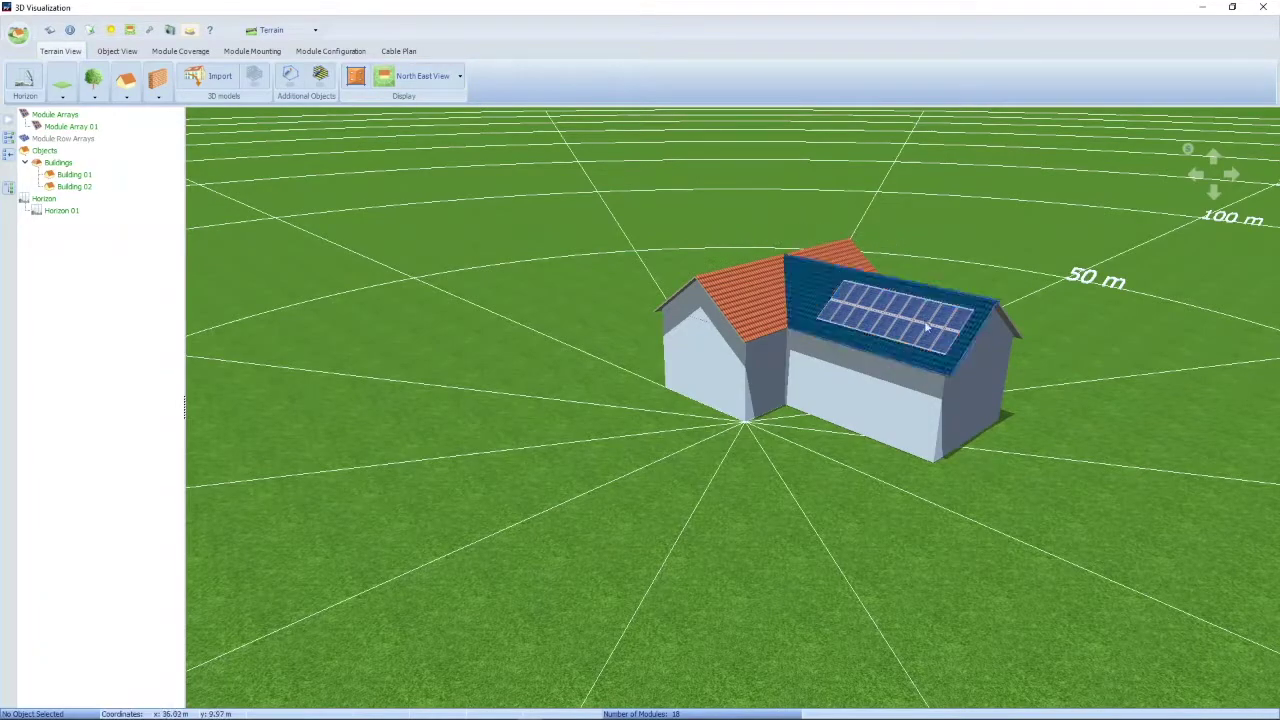
{"action": "left_click", "coordinate": [1196, 174]}
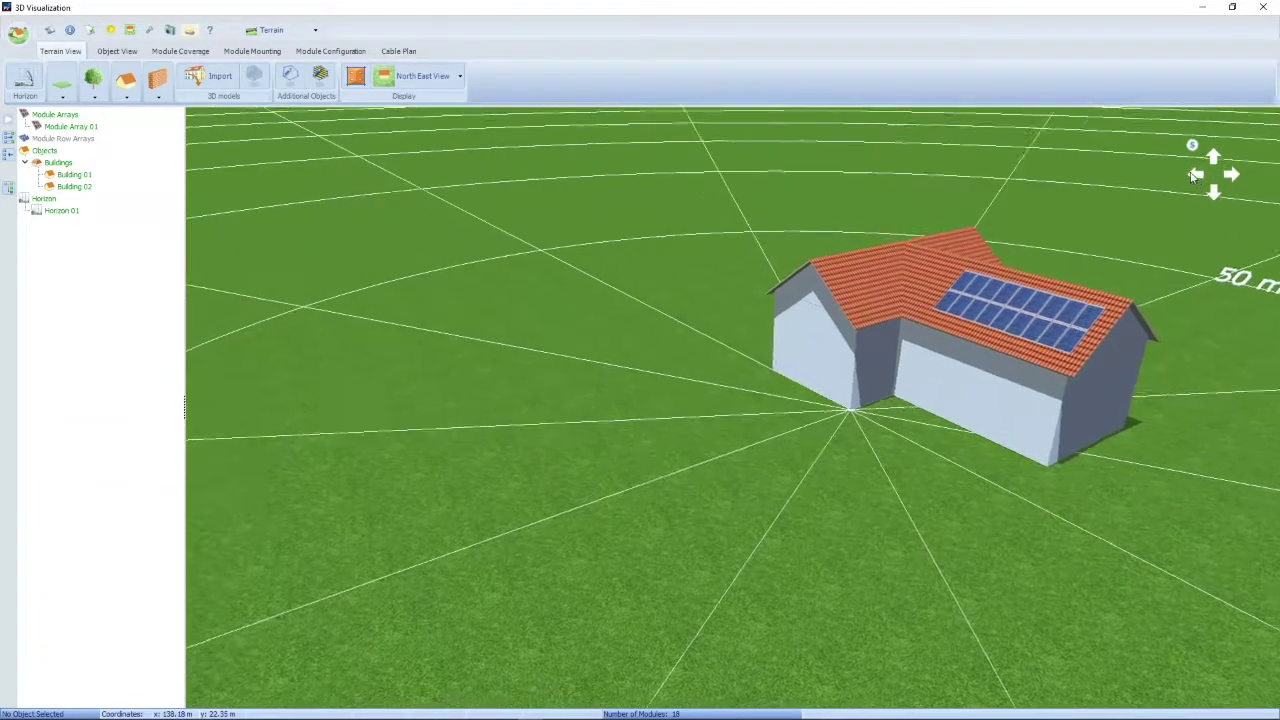
{"action": "left_click", "coordinate": [1233, 175]}
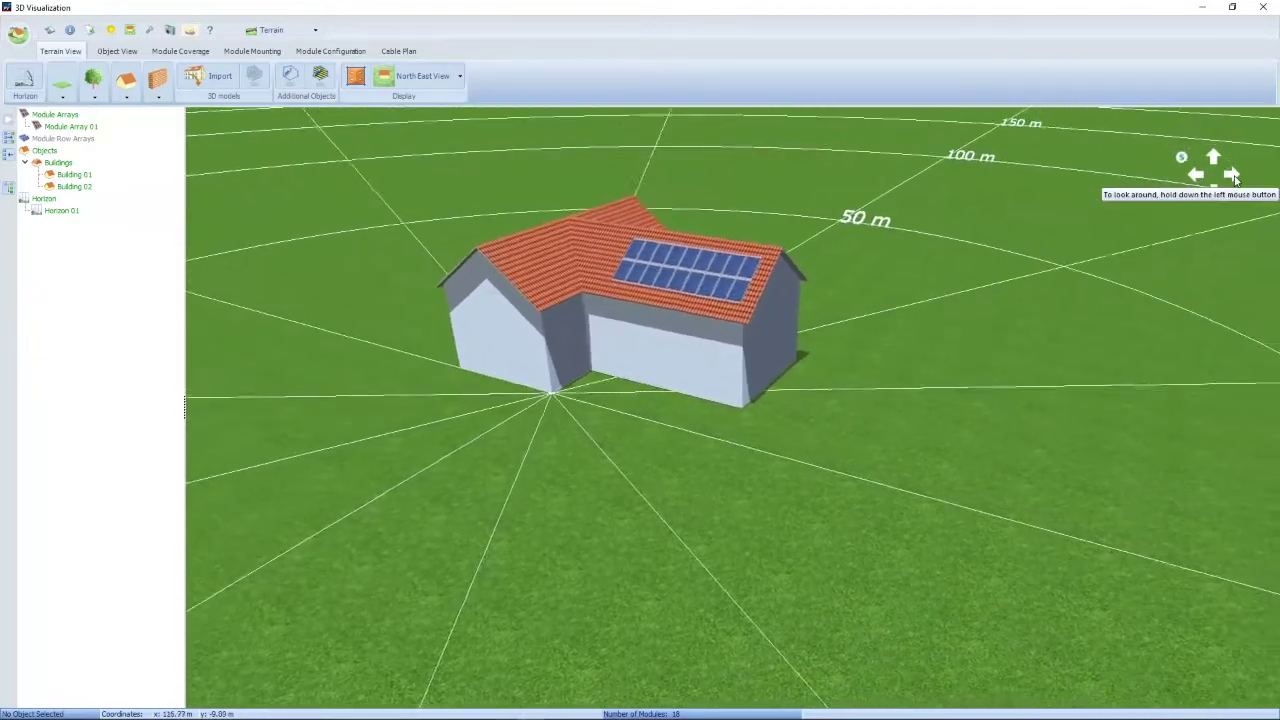
{"action": "left_click", "coordinate": [1233, 175]}
{"action": "left_click", "coordinate": [459, 76]}
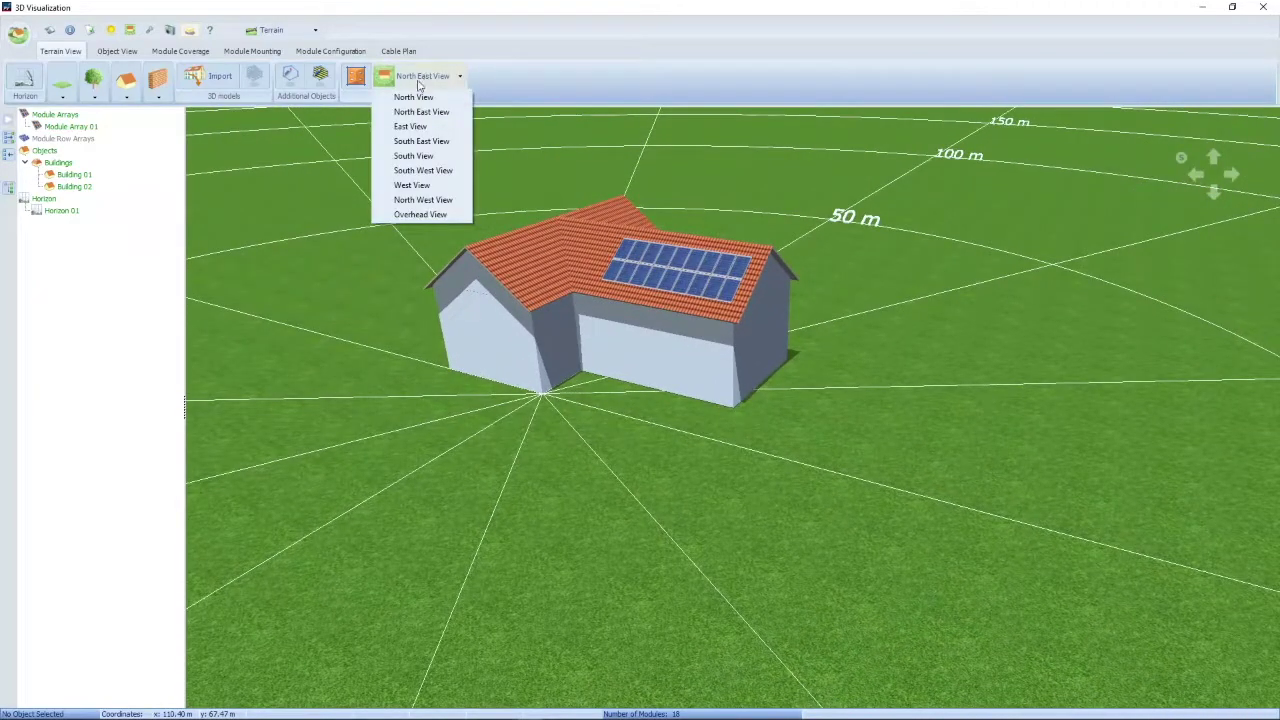
{"action": "left_click", "coordinate": [417, 214]}
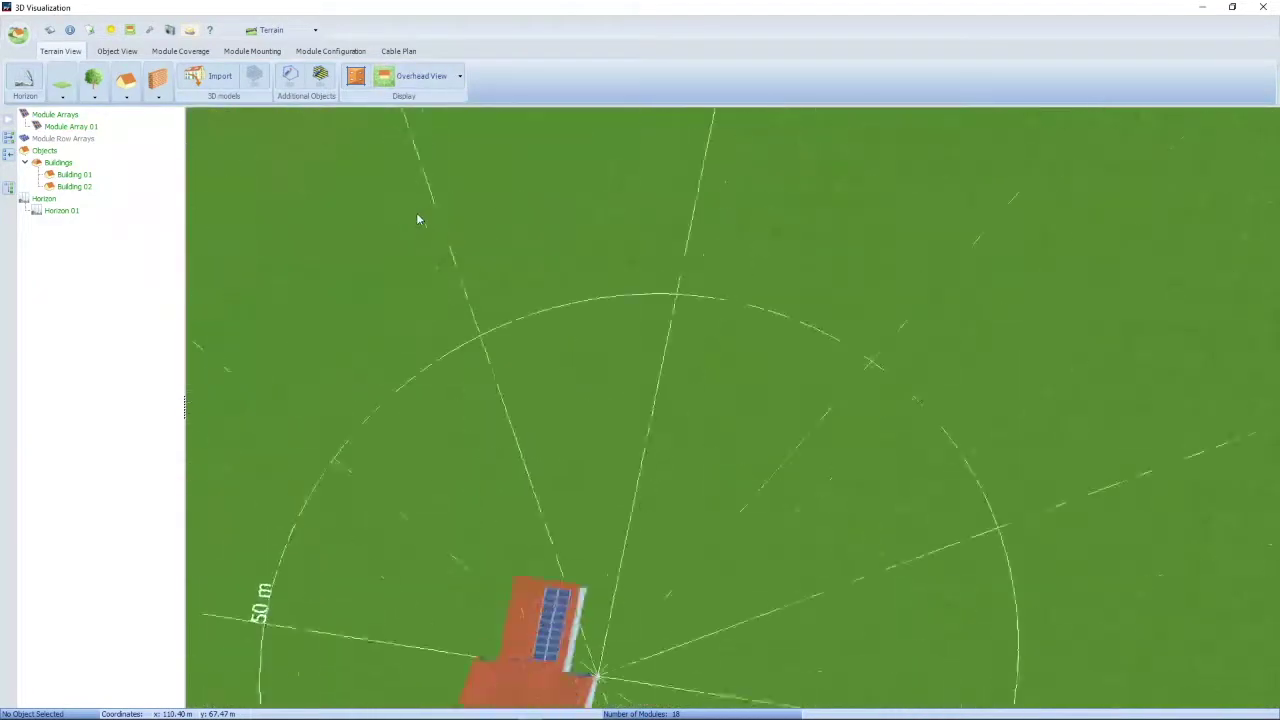
{"action": "left_click", "coordinate": [416, 76]}
{"action": "left_click", "coordinate": [410, 143]}
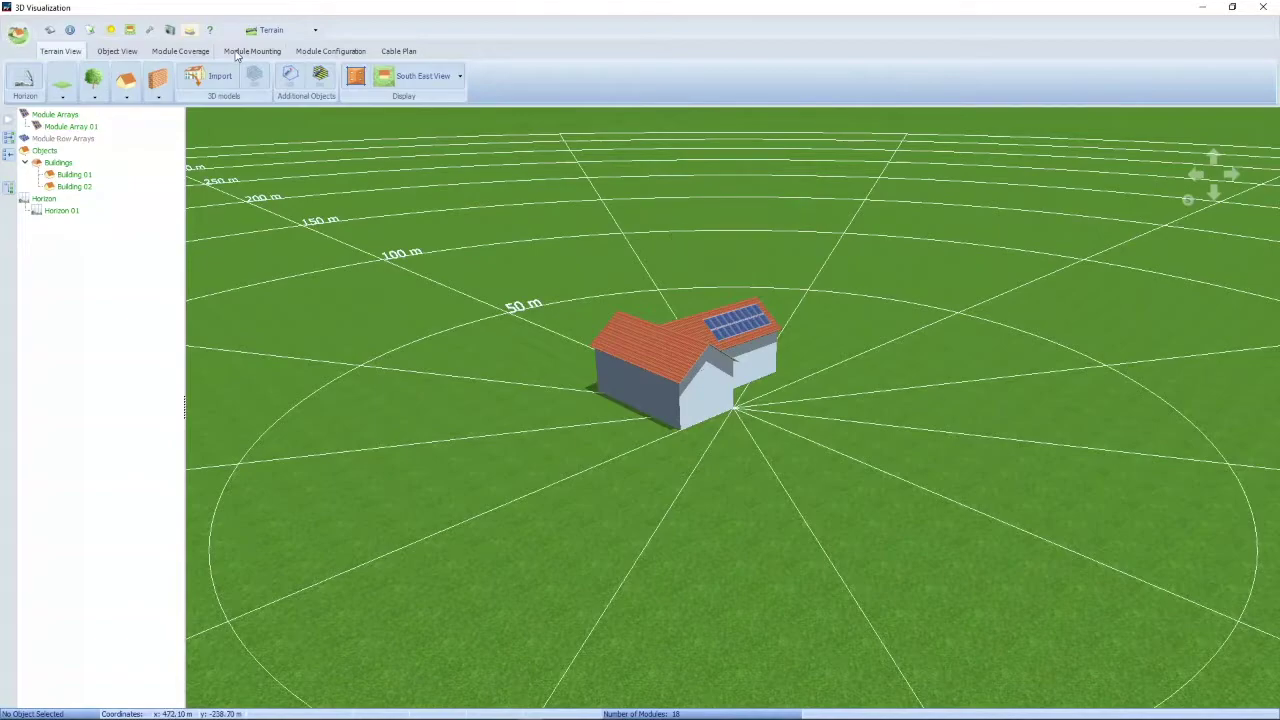
Leave the 3D visualization, adopt its data into the PV*SOL project and determine the module shading now
{"action": "left_click", "coordinate": [1265, 8]}
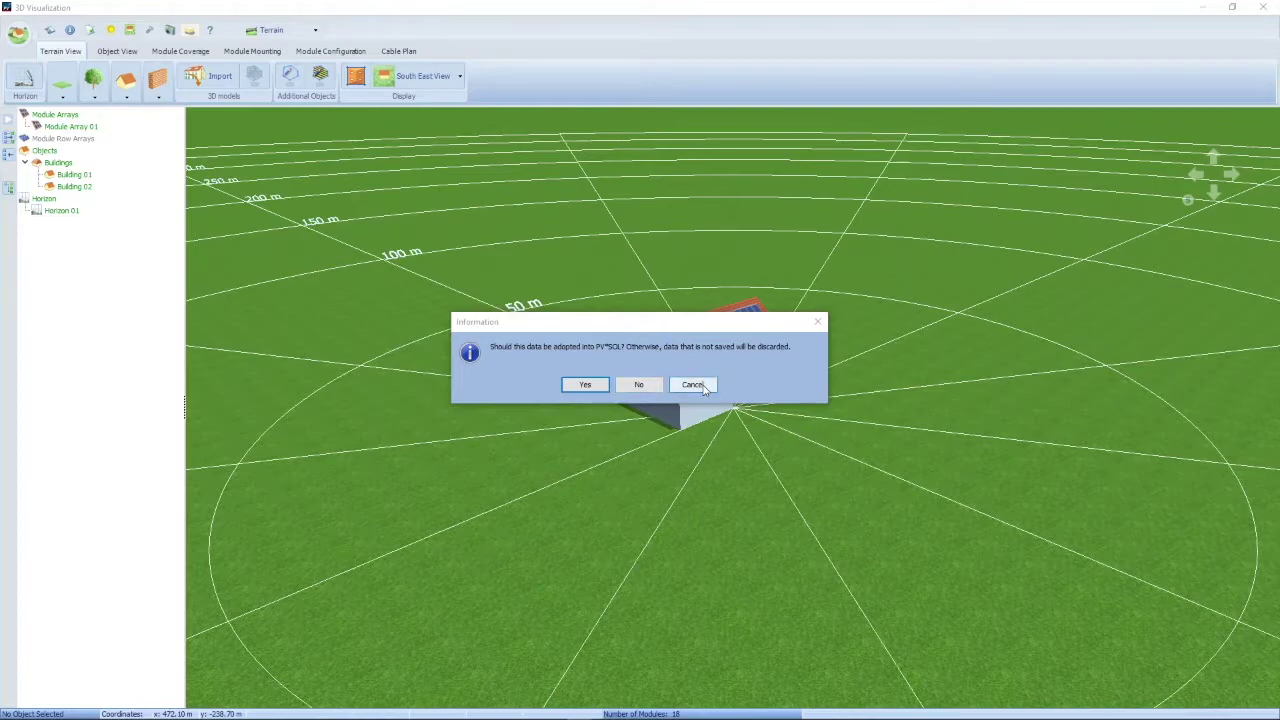
{"action": "left_click", "coordinate": [584, 388]}
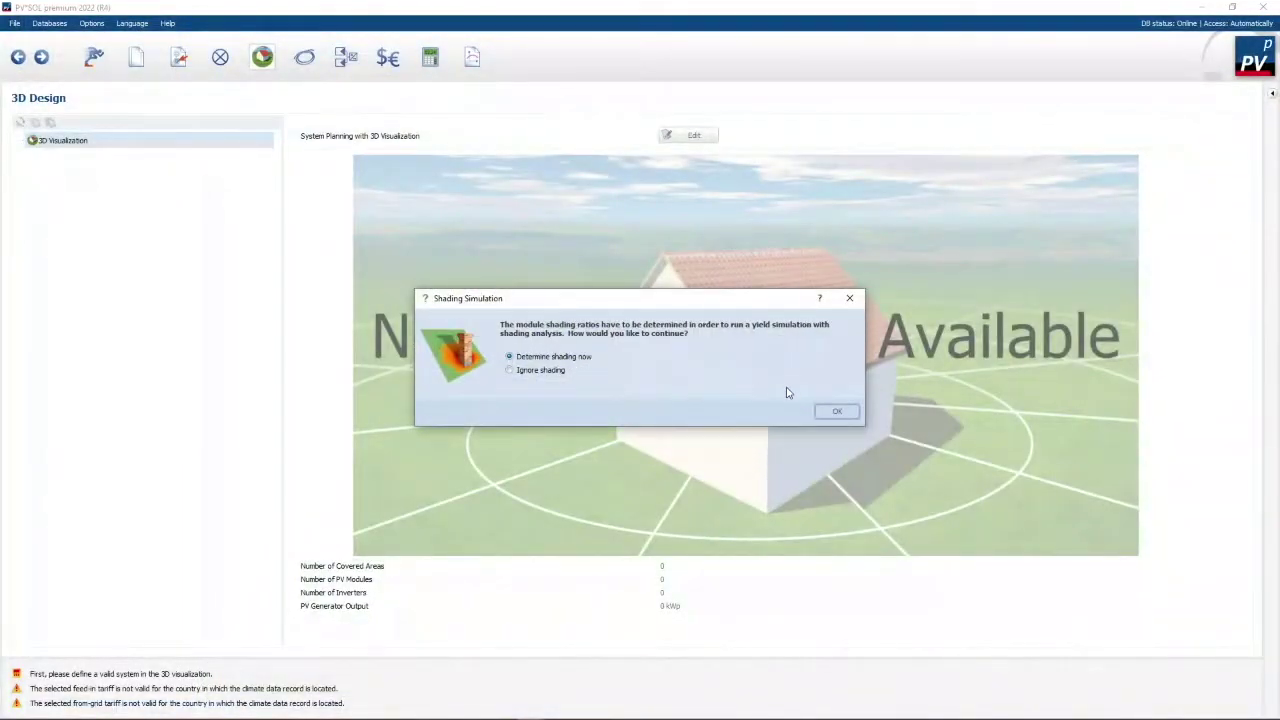
{"action": "left_click", "coordinate": [837, 411]}
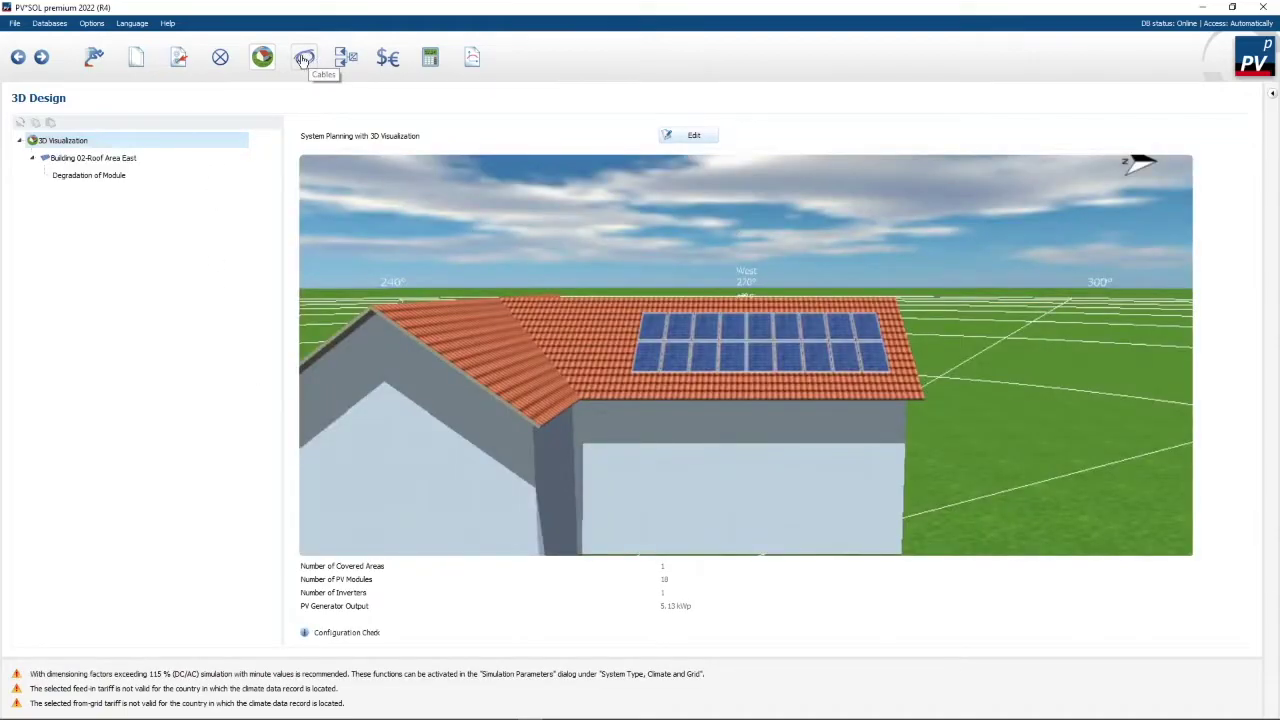
For the project's cables, choose detailed entry of cable losses and include a feed-in meter in front of the consumer
{"action": "left_click", "coordinate": [306, 60]}
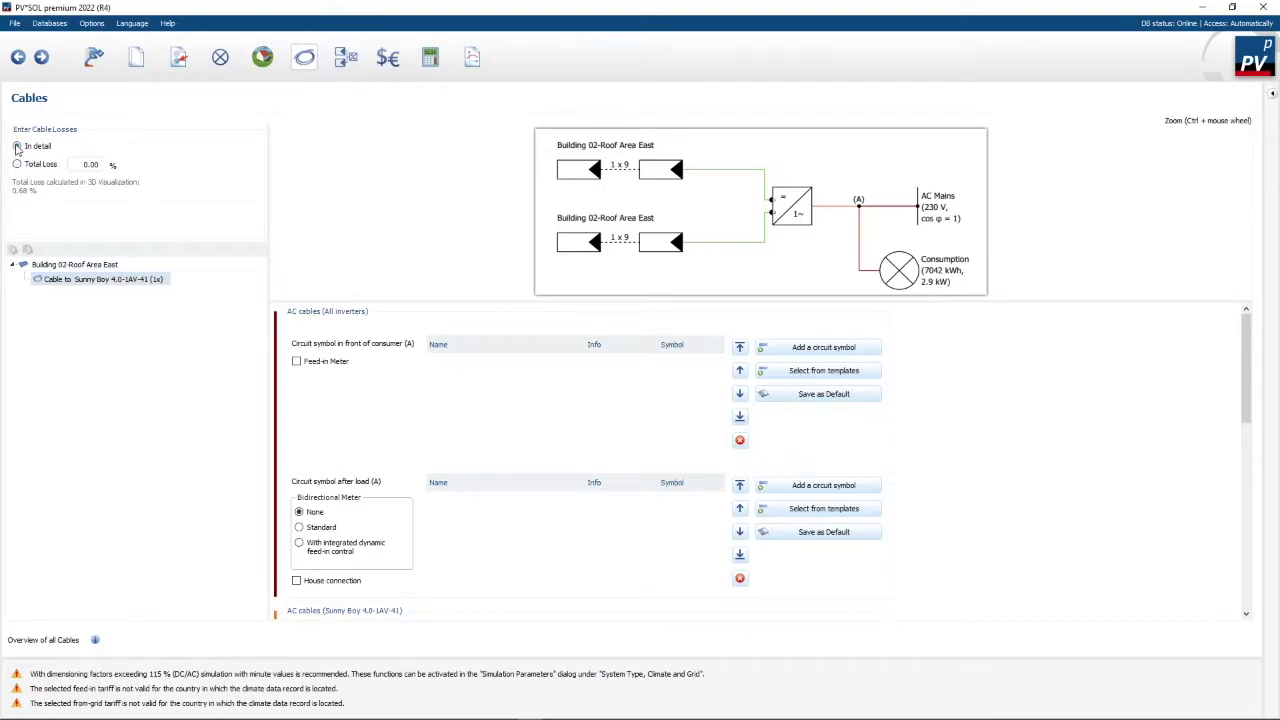
{"action": "left_click", "coordinate": [16, 146]}
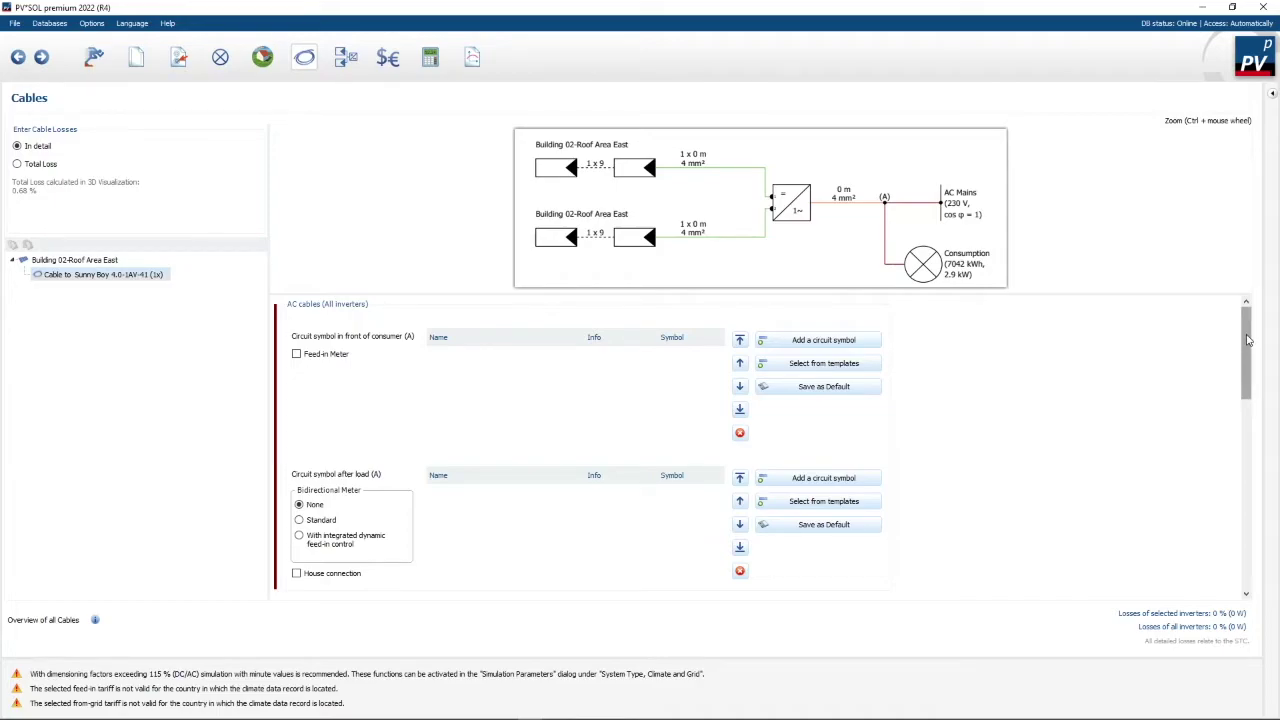
{"action": "left_click", "coordinate": [296, 355]}
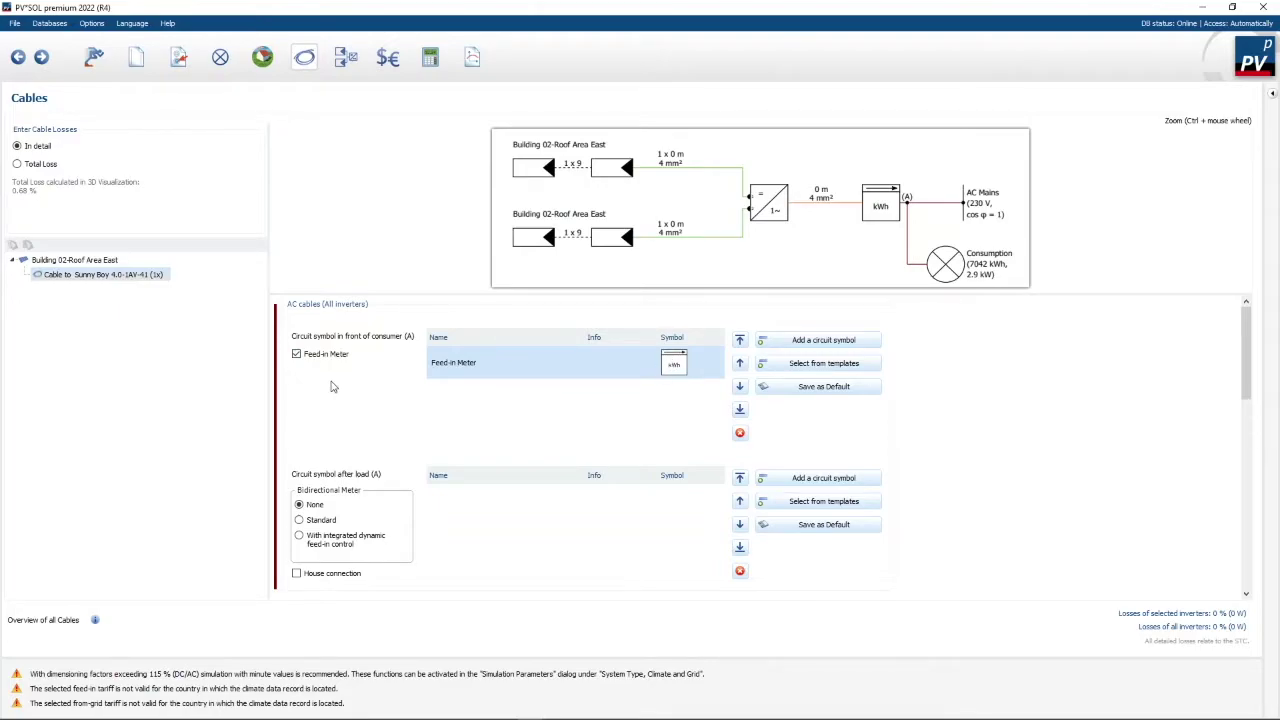
Set the one-way AC cable length from the meter to the inverter to 12 m
{"action": "scroll", "coordinate": [332, 386], "scroll_direction": "down", "scroll_amount": 3}
{"action": "scroll", "coordinate": [332, 386], "scroll_direction": "up", "scroll_amount": 2}
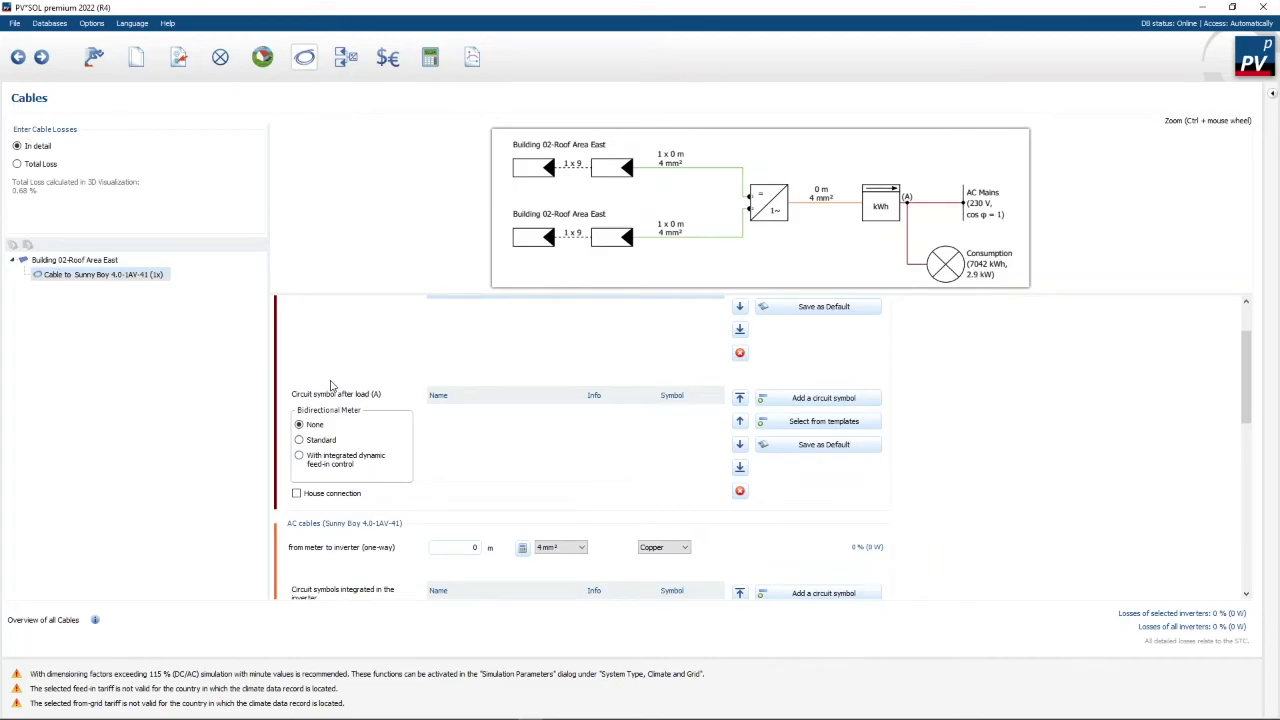
{"action": "scroll", "coordinate": [342, 378], "scroll_direction": "down", "scroll_amount": 1}
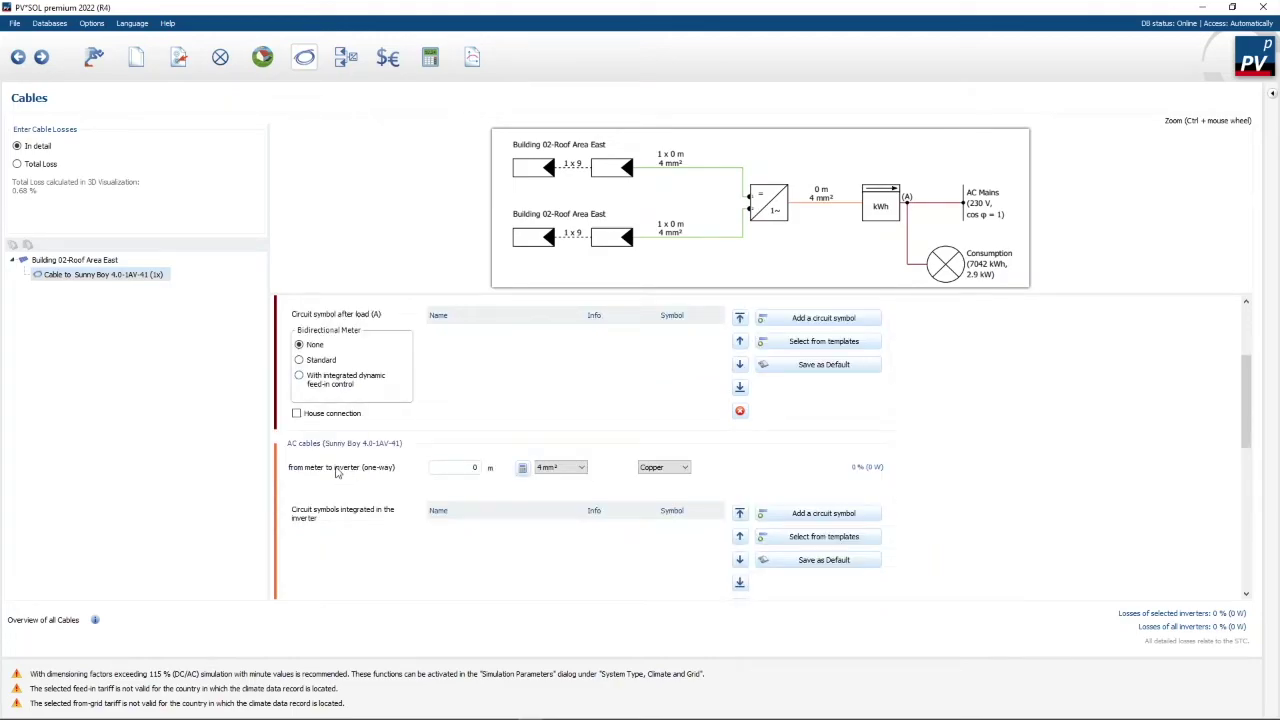
{"action": "double_click", "coordinate": [473, 468]}
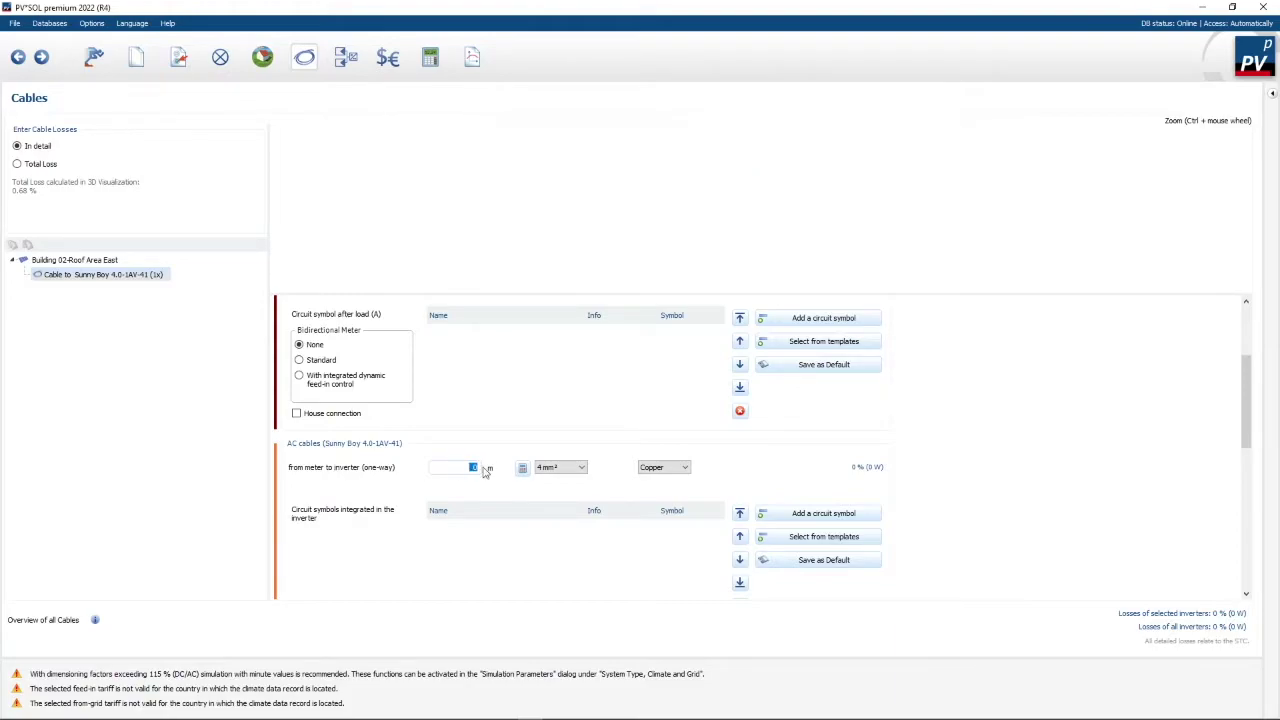
{"action": "type", "text": "12"}
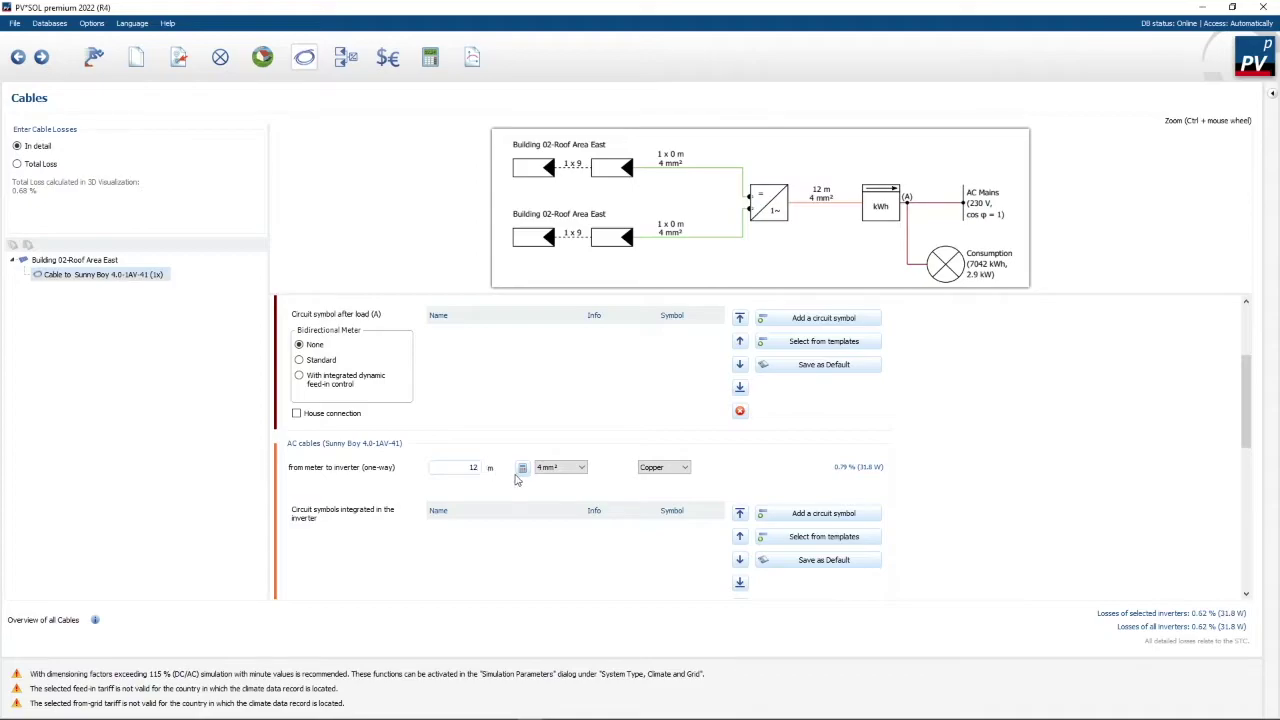
{"action": "left_click", "coordinate": [540, 472]}
{"action": "scroll", "coordinate": [363, 488], "scroll_direction": "up", "scroll_amount": 3}
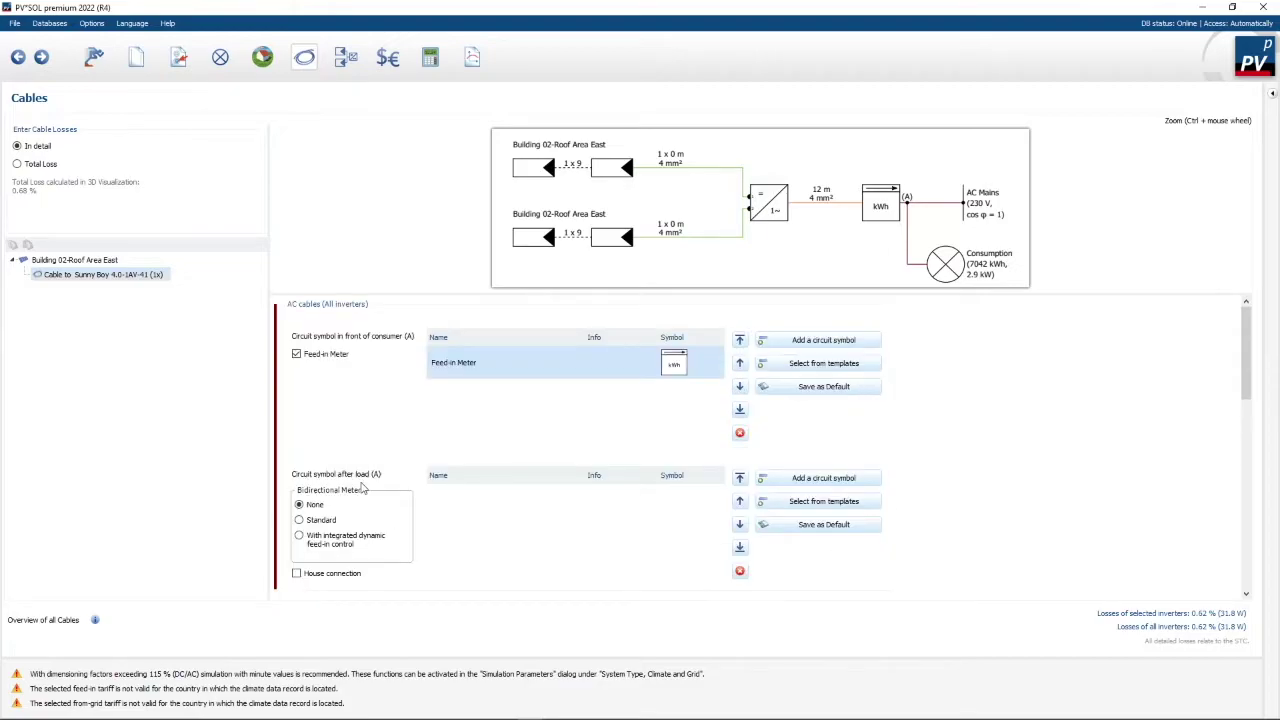
Add a load-break switch and a circuit breaker as AC circuit symbols after the inverter
{"action": "scroll", "coordinate": [359, 440], "scroll_direction": "down", "scroll_amount": 6}
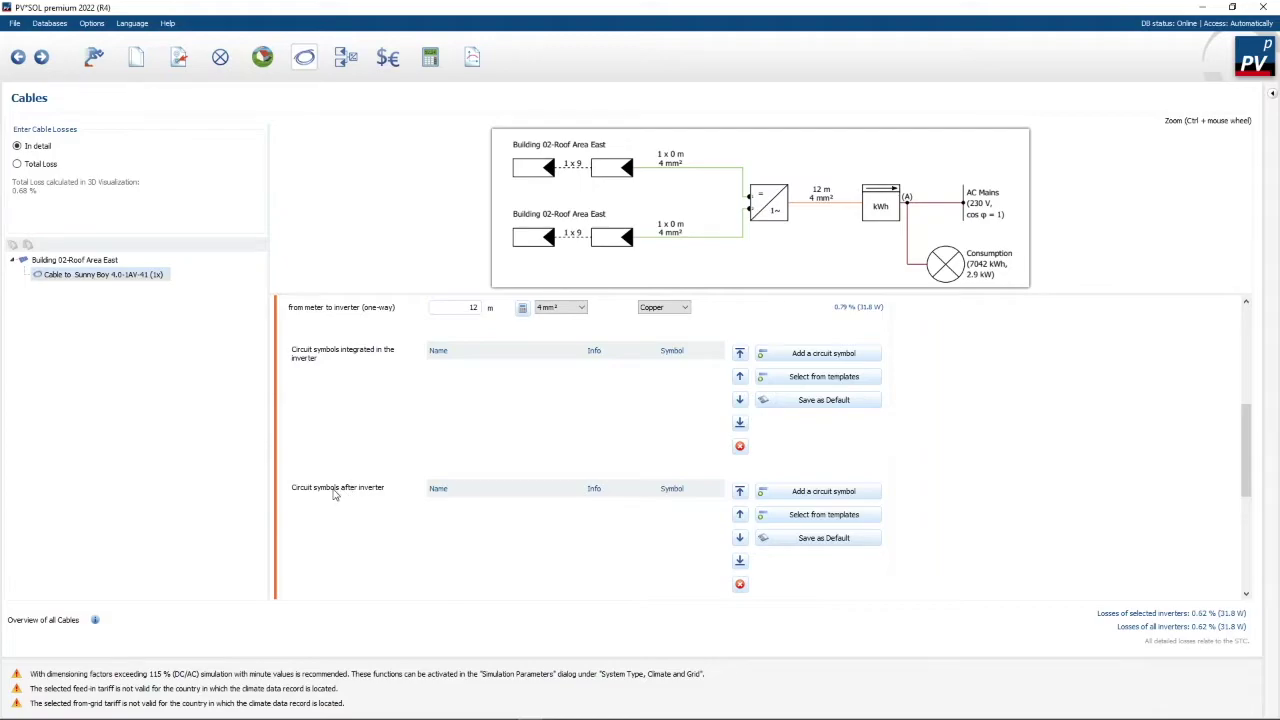
{"action": "left_click", "coordinate": [811, 492]}
{"action": "left_click_drag", "start_coordinate": [986, 233], "coordinate": [1035, 267]}
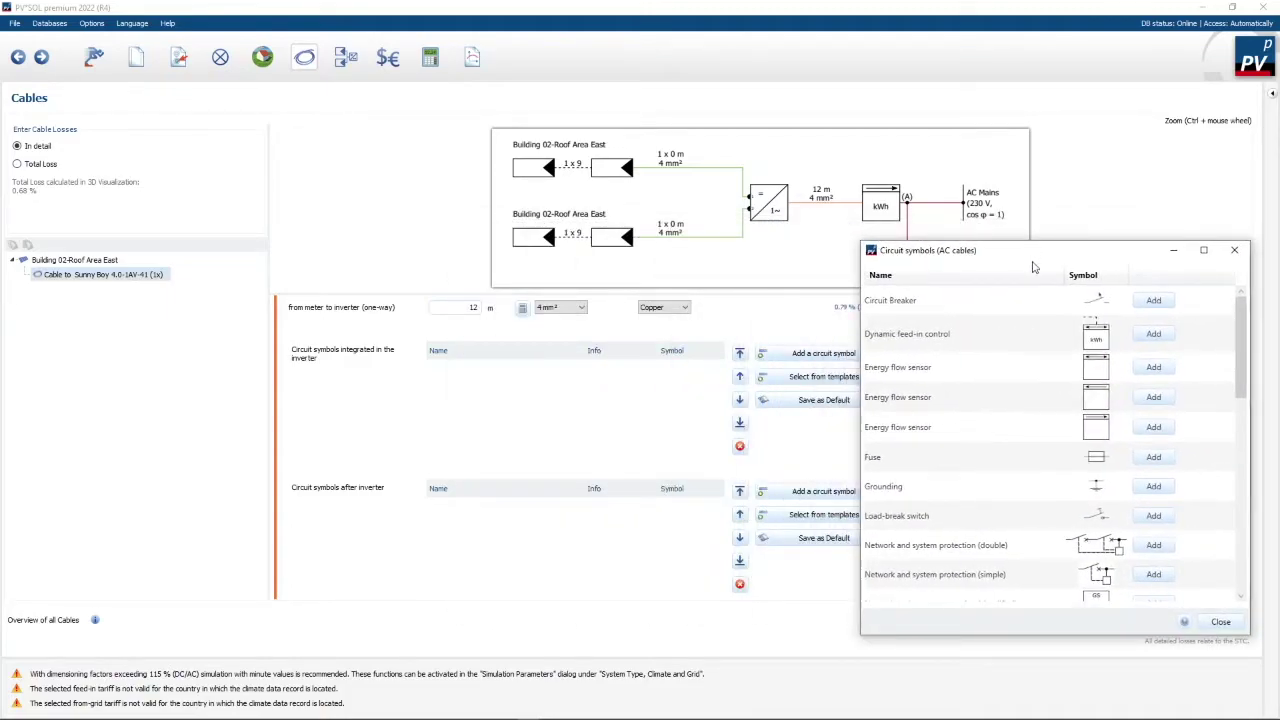
{"action": "left_click", "coordinate": [1155, 517]}
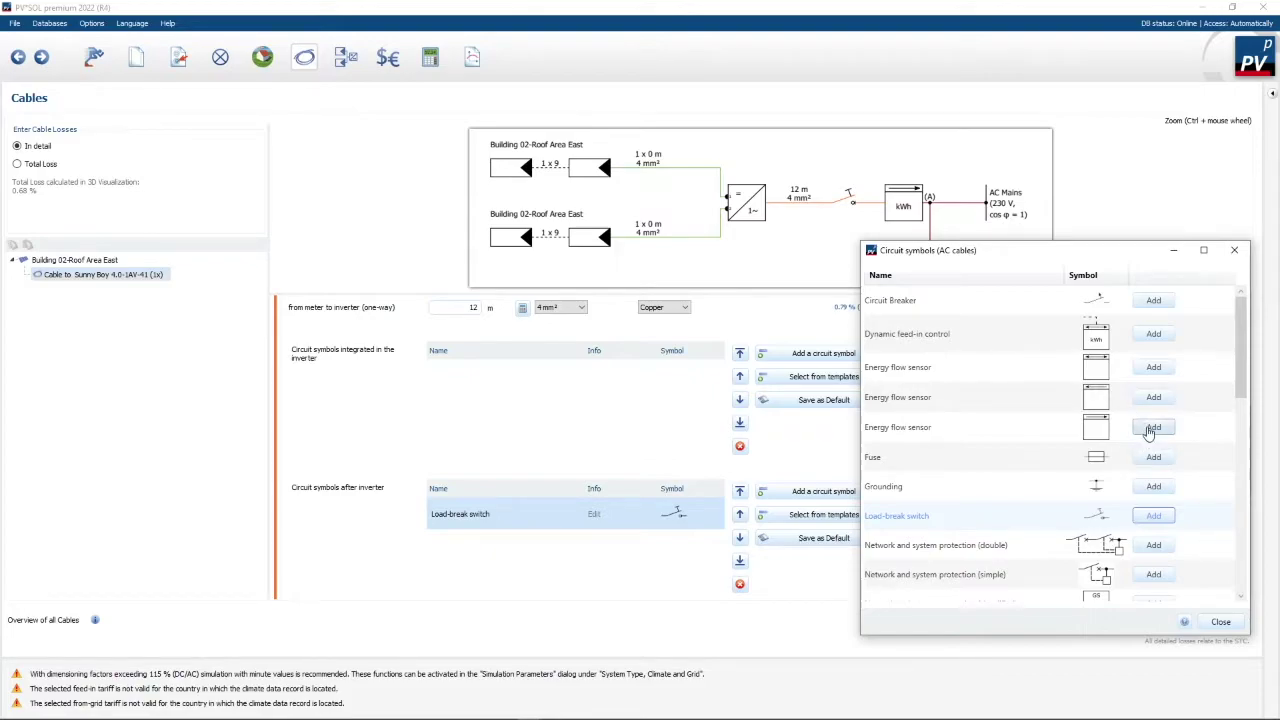
{"action": "left_click", "coordinate": [1153, 302]}
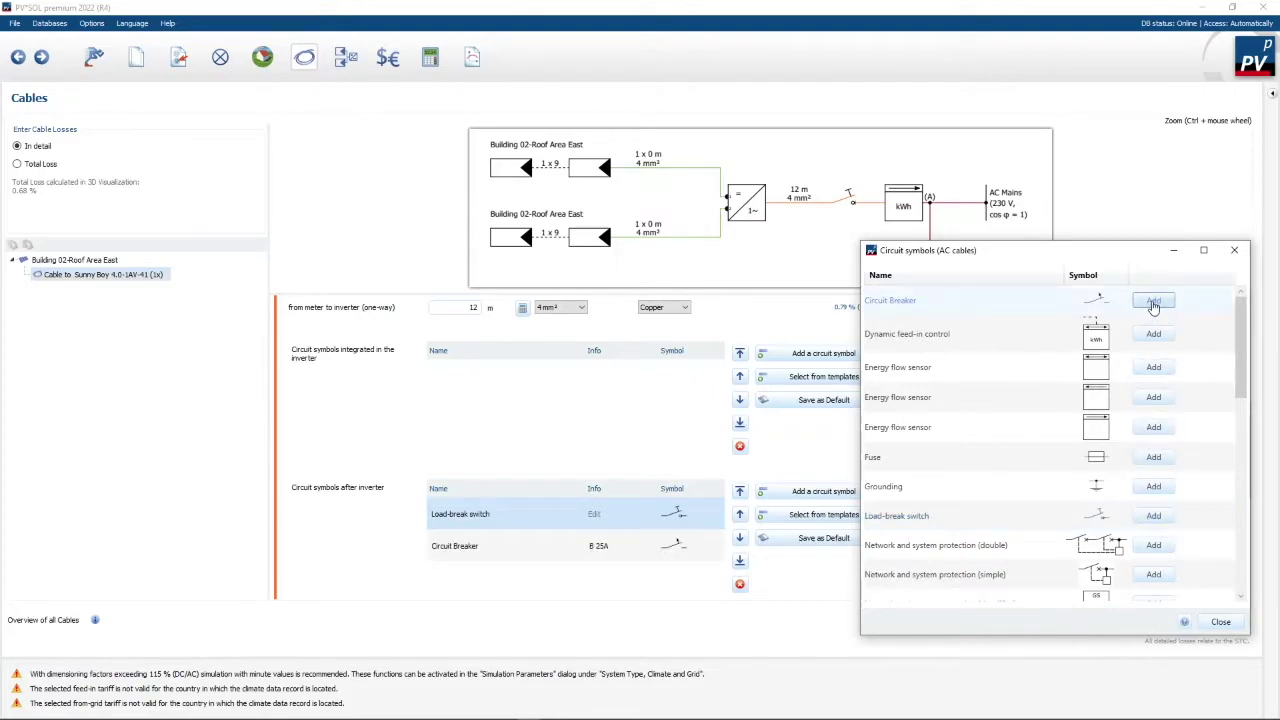
{"action": "left_click", "coordinate": [1229, 628]}
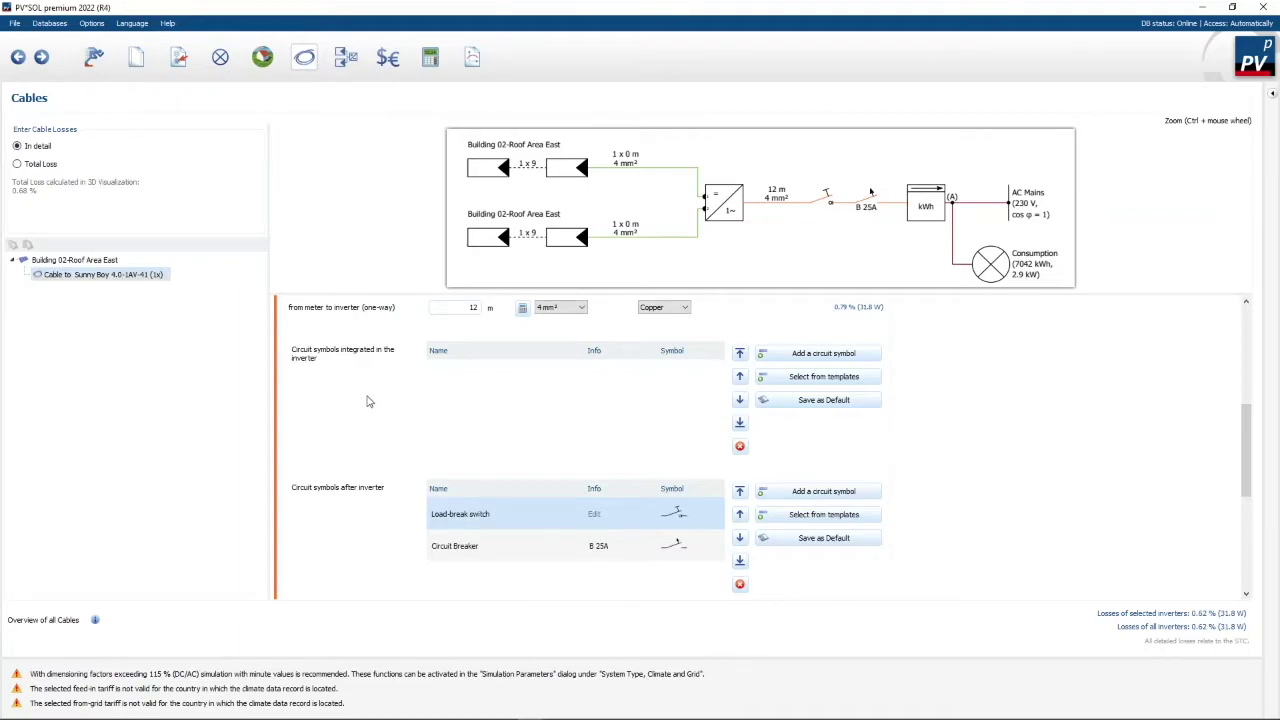
Set the string cable of MPP tracker 1 to 25 m long with a 4 mm² cross-section
{"action": "scroll", "coordinate": [366, 400], "scroll_direction": "down", "scroll_amount": 2}
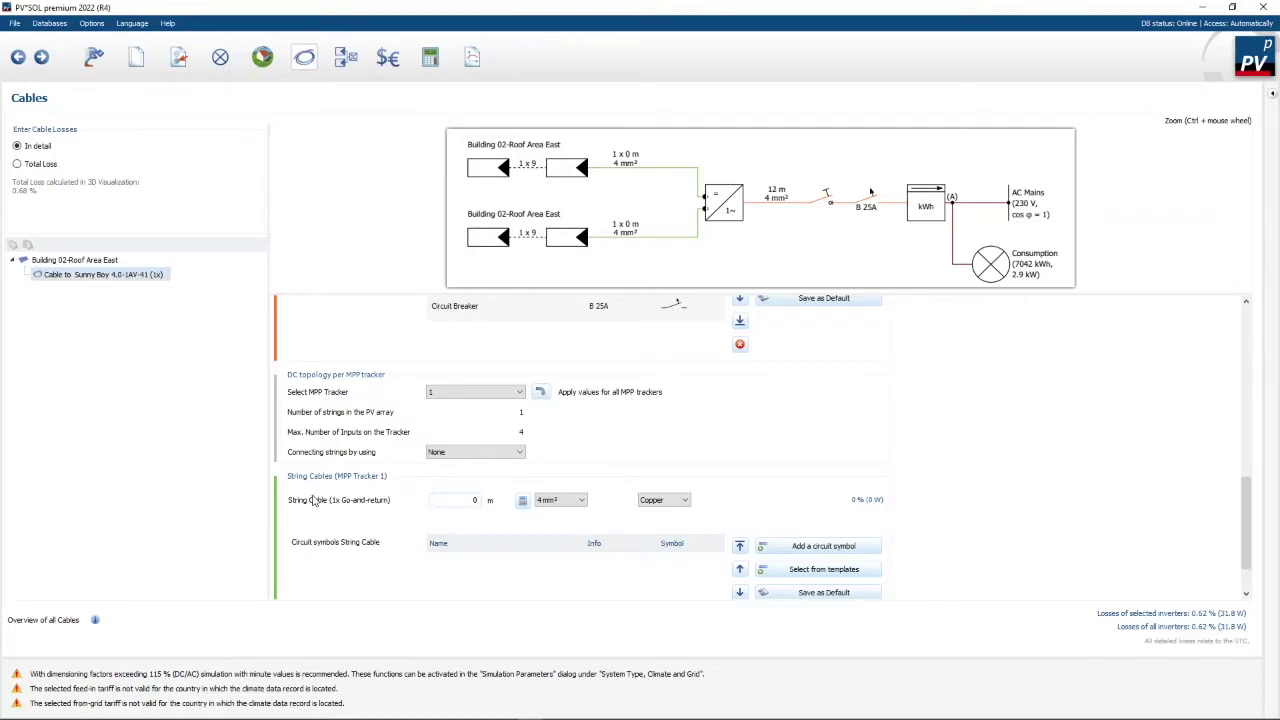
{"action": "double_click", "coordinate": [475, 500]}
{"action": "type", "text": "25"}
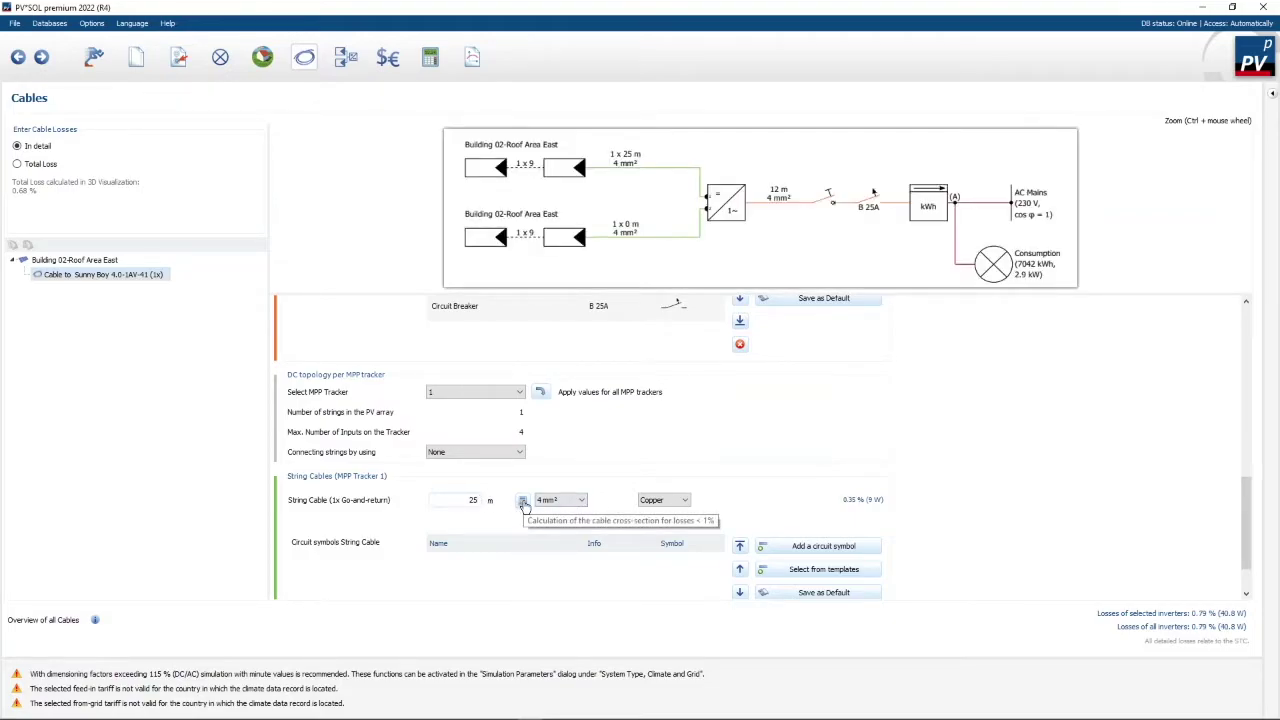
{"action": "left_click", "coordinate": [523, 503]}
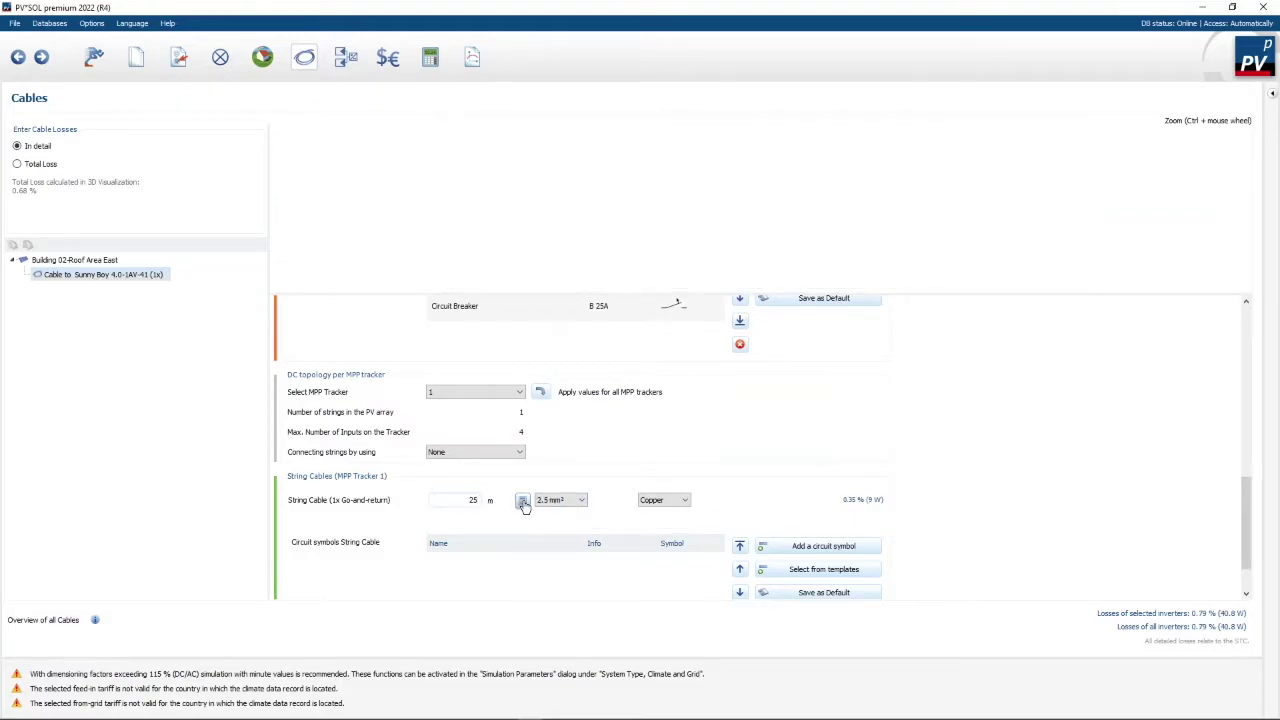
{"action": "left_click", "coordinate": [584, 500]}
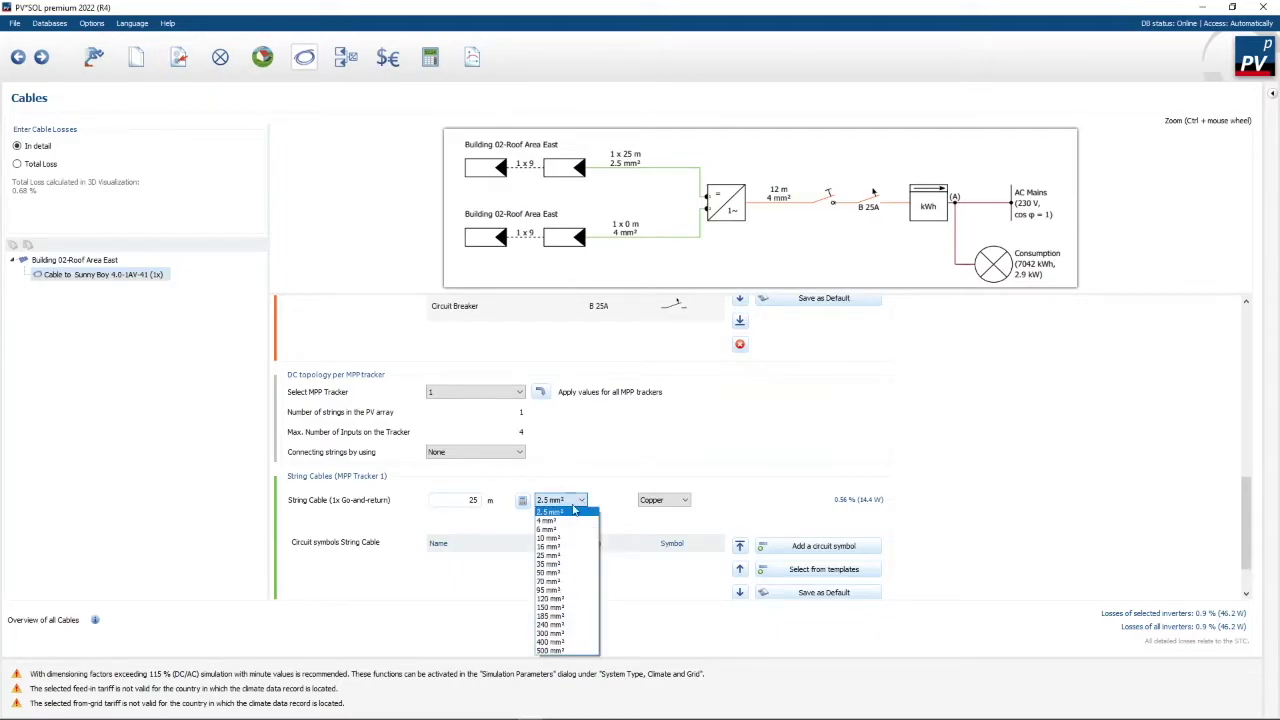
{"action": "left_click", "coordinate": [567, 521]}
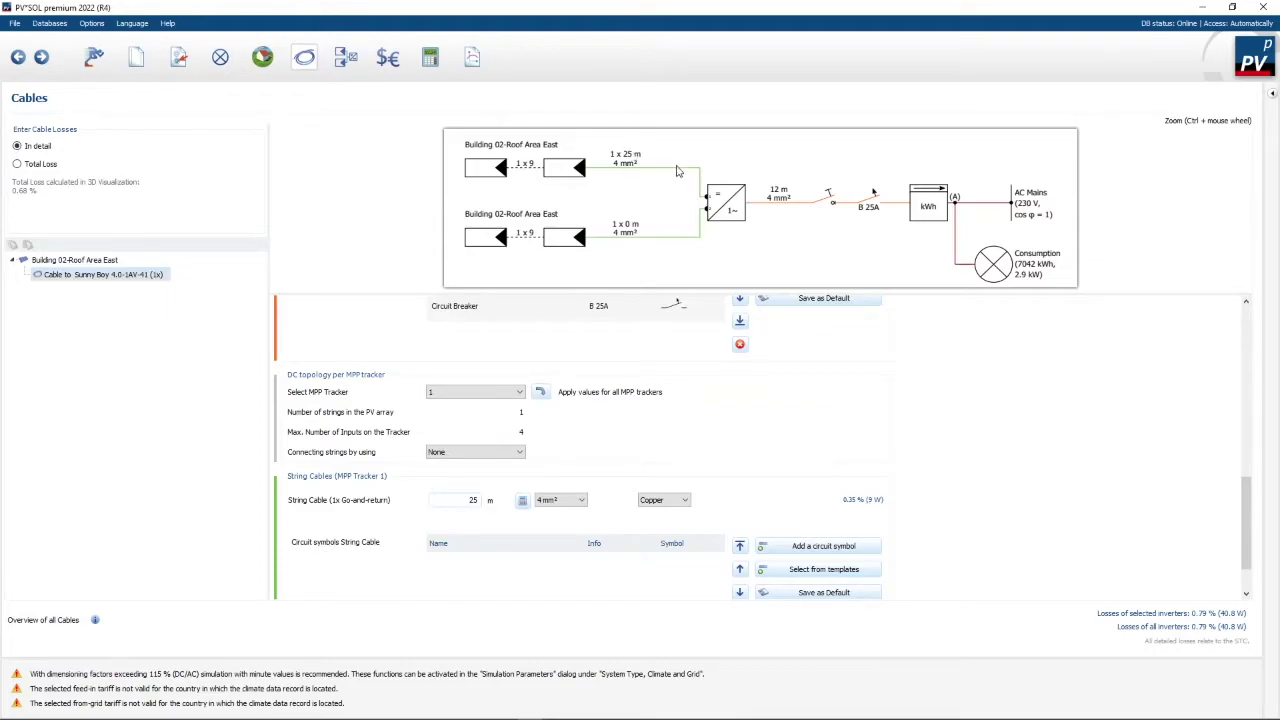
Add a load-break switch and surge protection with grounding to MPP tracker 1's string cable, and apply its values to all MPP trackers
{"action": "left_click", "coordinate": [812, 546]}
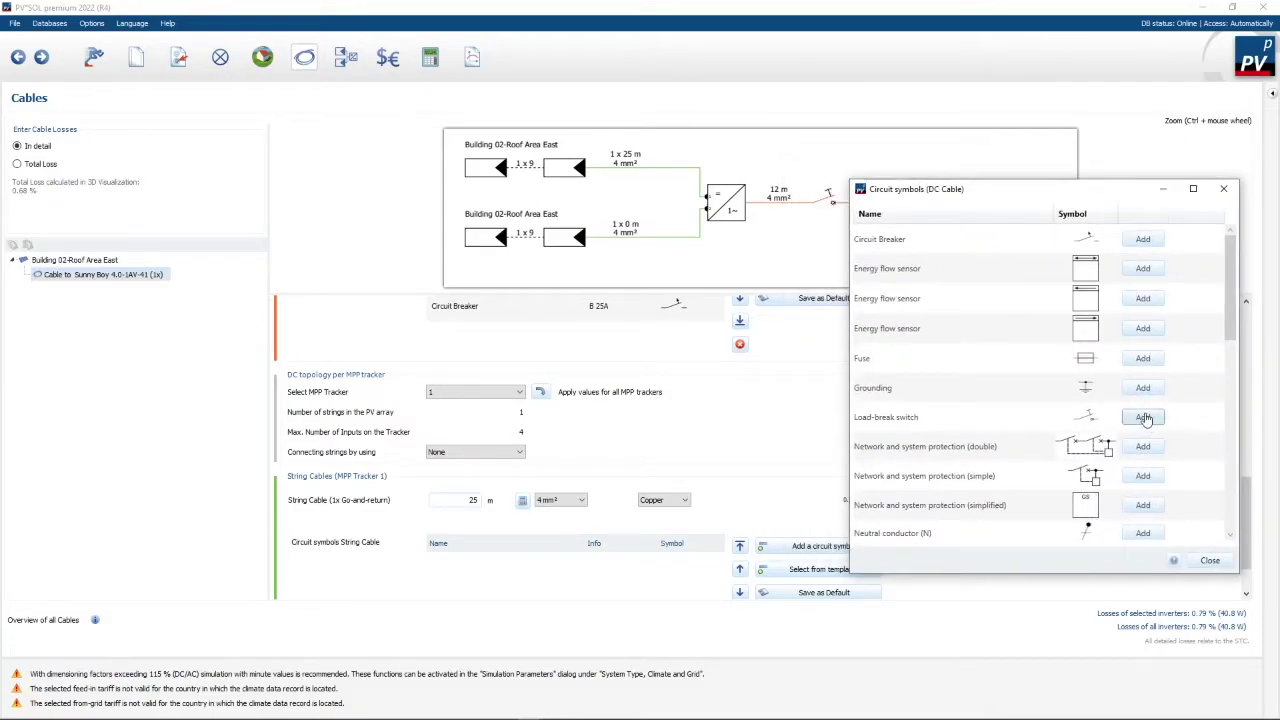
{"action": "left_click", "coordinate": [1144, 418]}
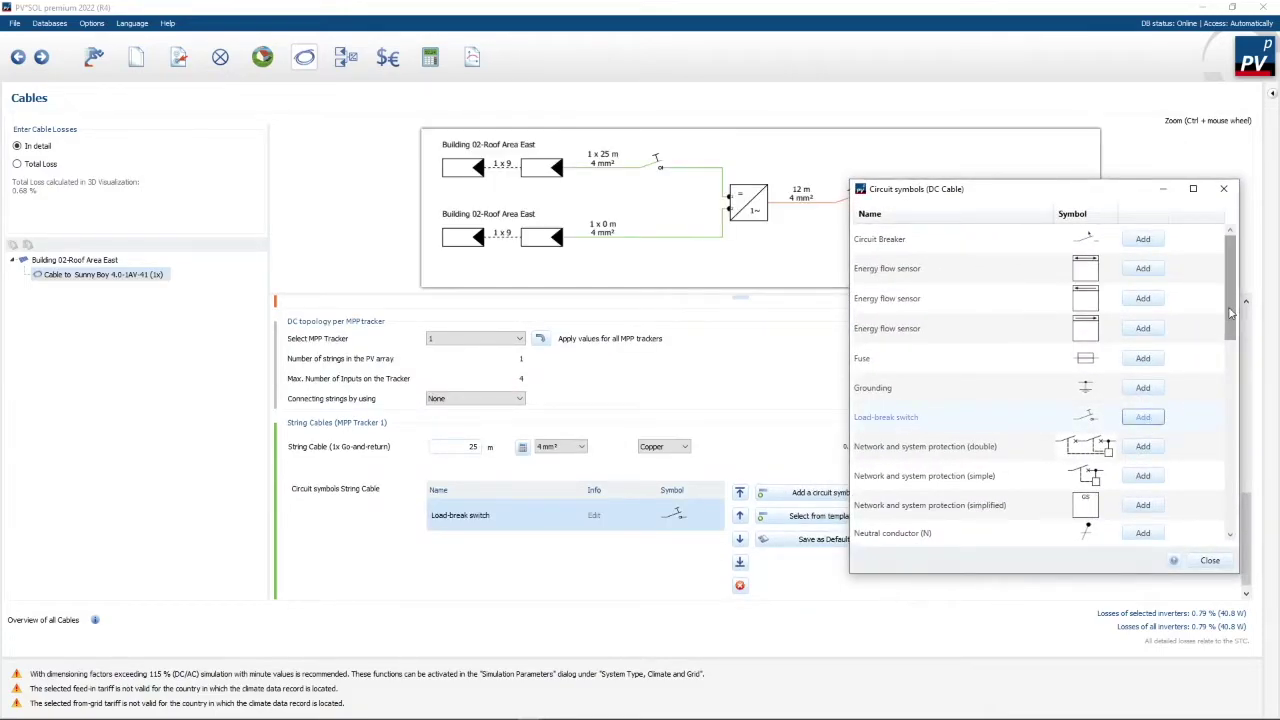
{"action": "left_click_drag", "start_coordinate": [1231, 312], "coordinate": [1229, 466]}
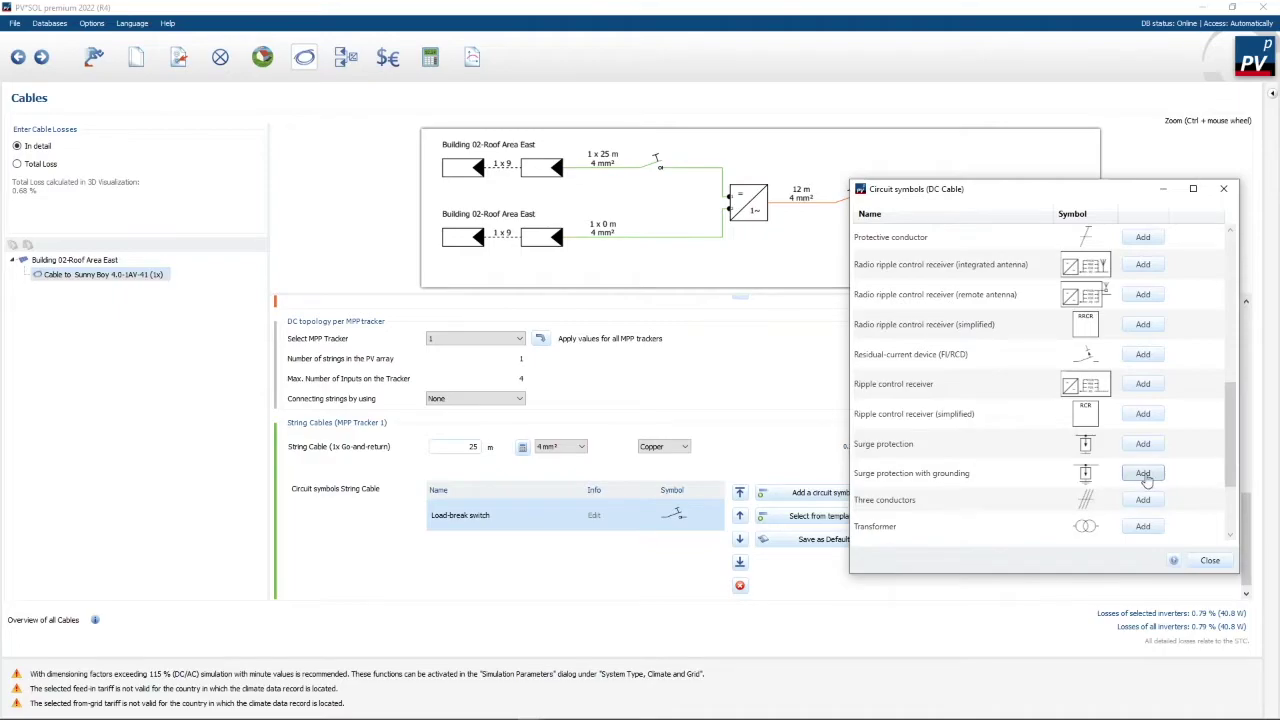
{"action": "left_click", "coordinate": [1143, 473]}
{"action": "left_click", "coordinate": [1210, 561]}
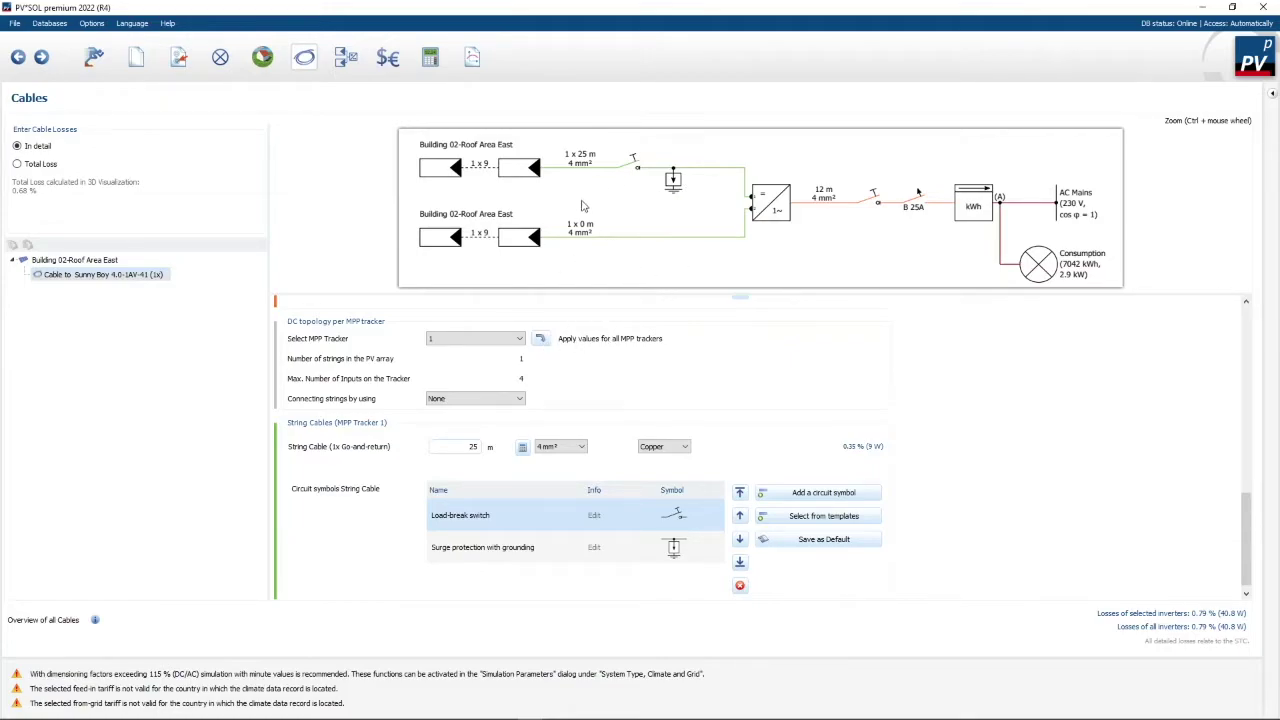
{"action": "left_click", "coordinate": [541, 340]}
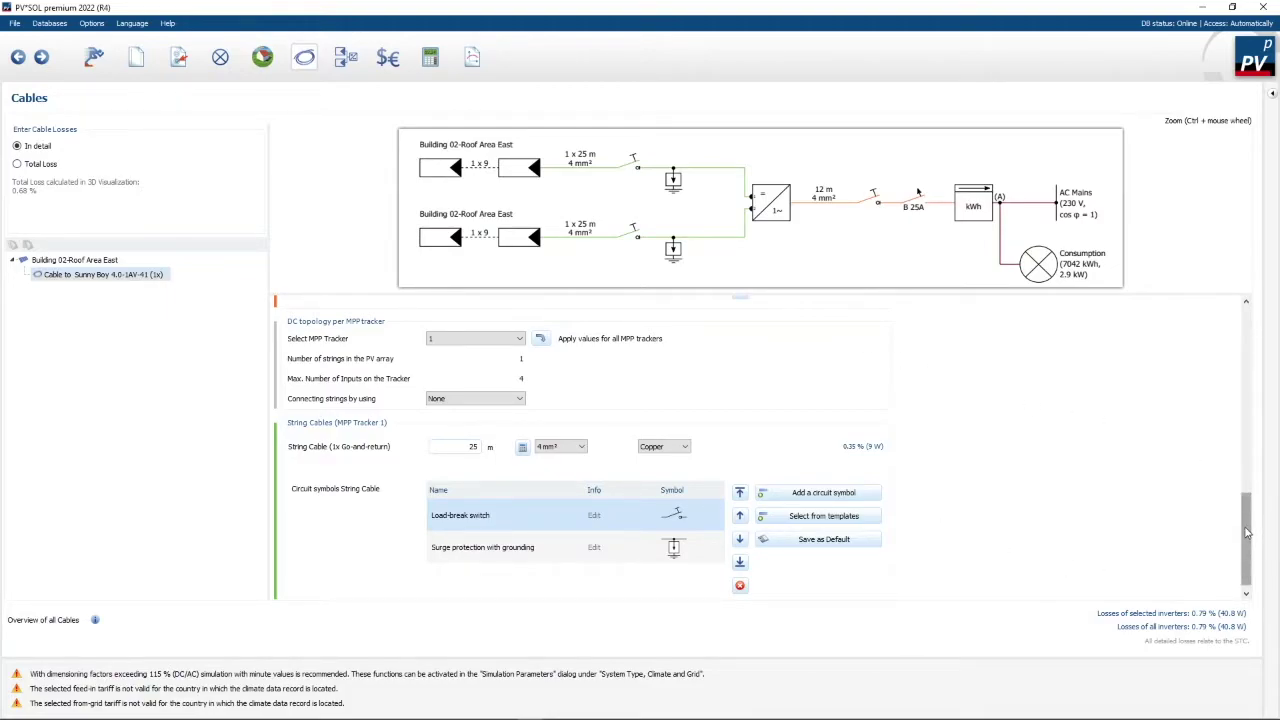
{"action": "left_click_drag", "start_coordinate": [1246, 532], "coordinate": [1238, 473]}
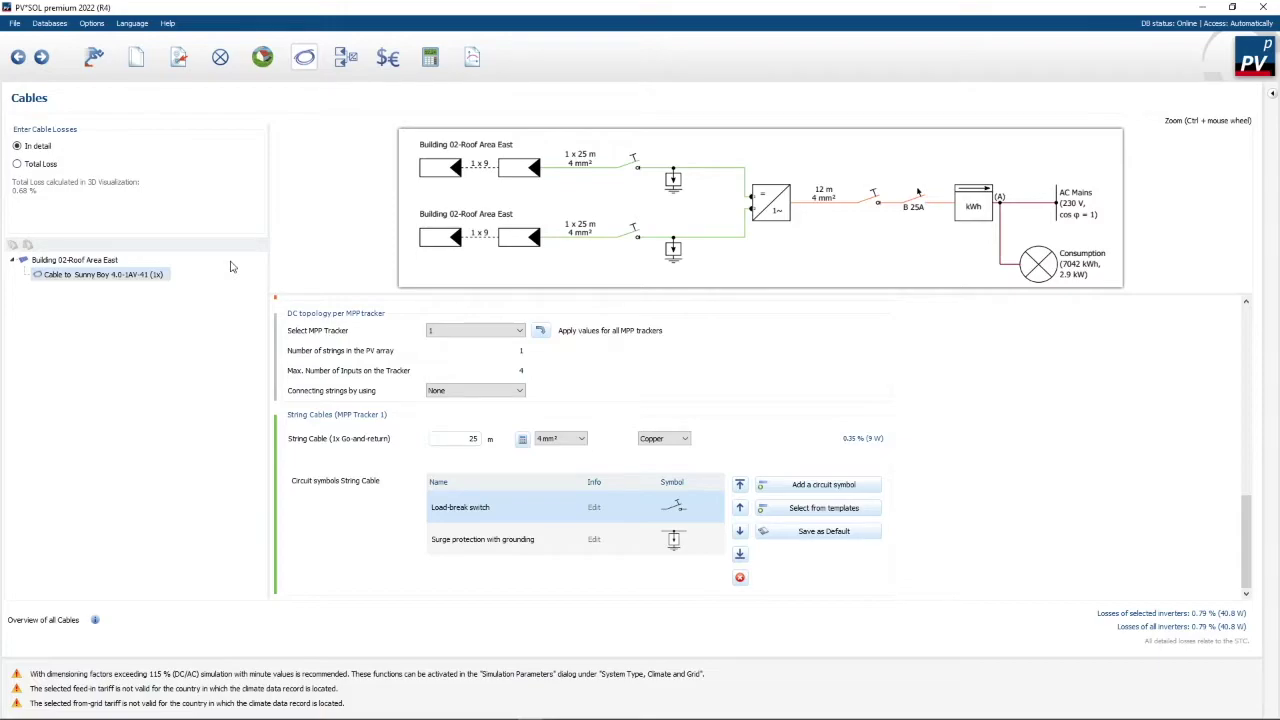
Review the circuit diagram, overview plan, Building 02-Roof Area East dimensioning and string plans, and the parts list
{"action": "left_click", "coordinate": [346, 58]}
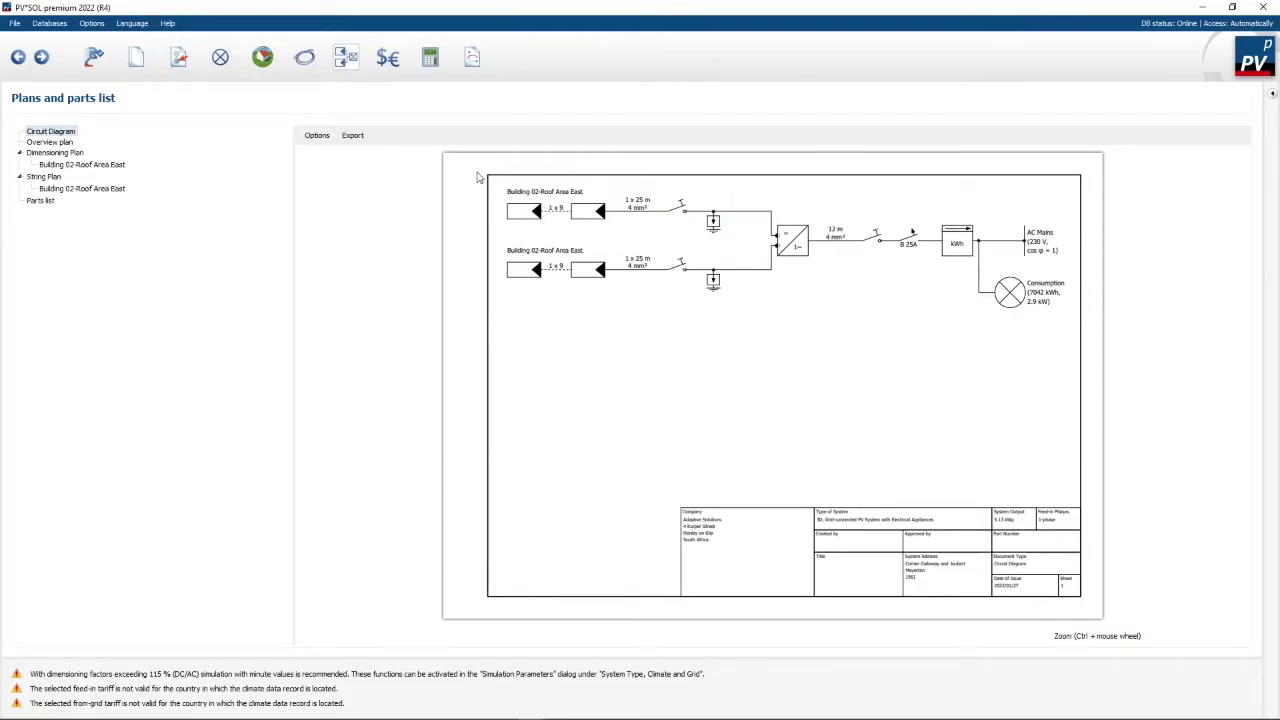
{"action": "left_click", "coordinate": [352, 136]}
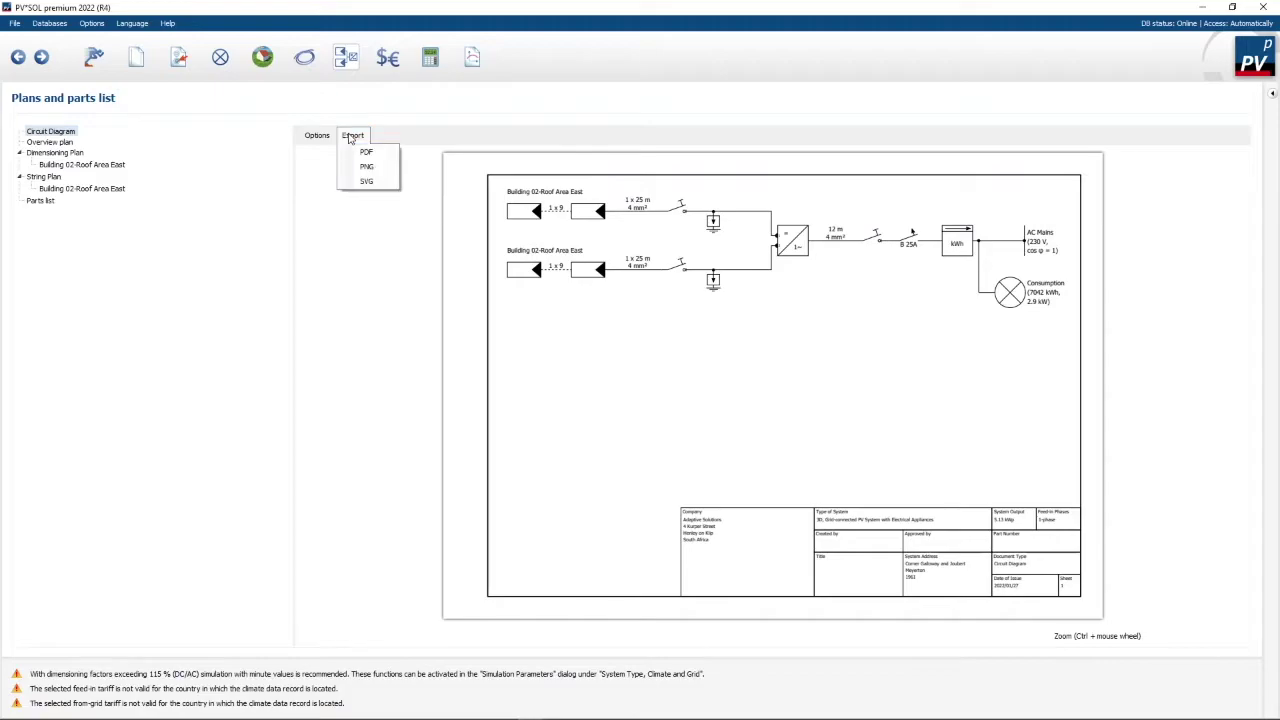
{"action": "left_click", "coordinate": [350, 139]}
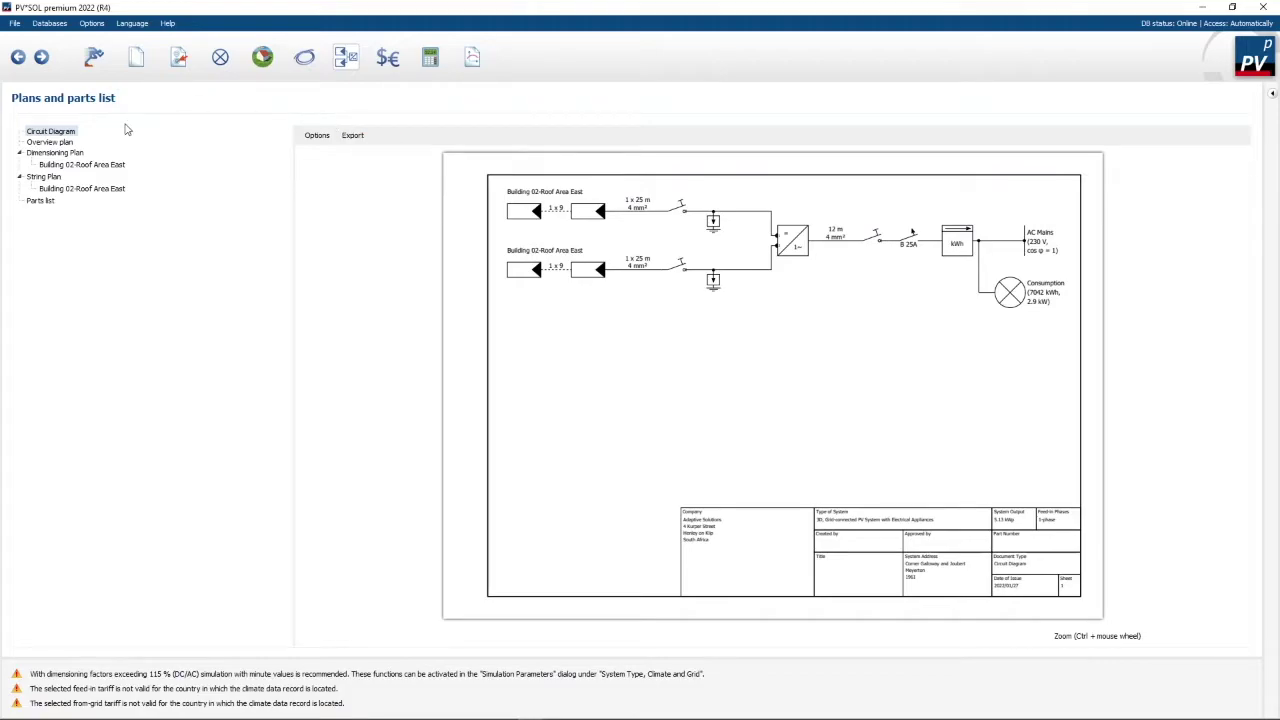
{"action": "left_click", "coordinate": [35, 143]}
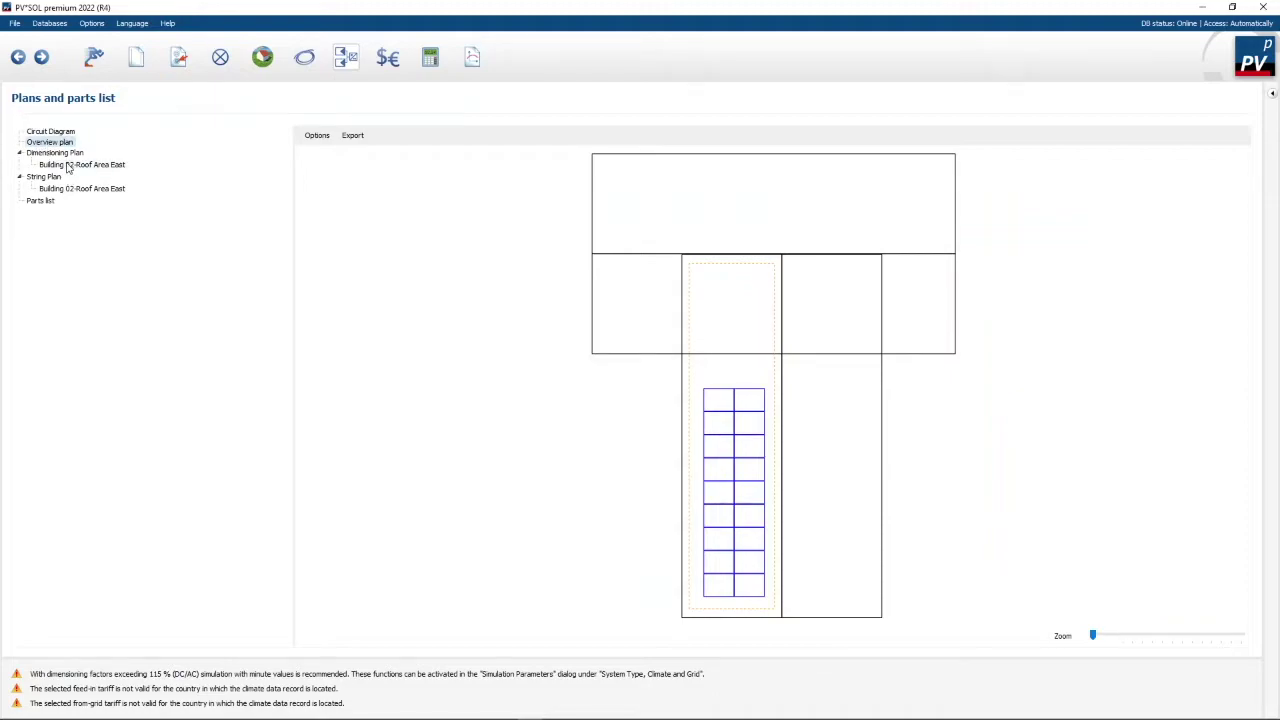
{"action": "left_click", "coordinate": [67, 165]}
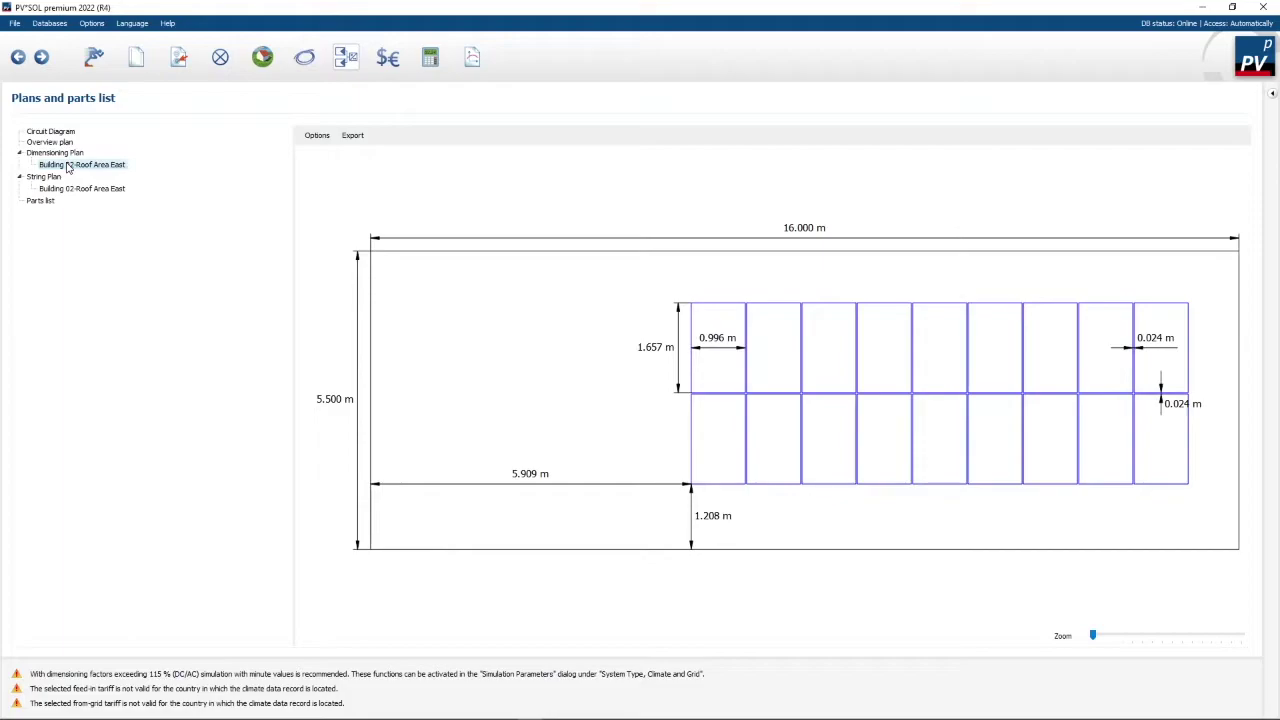
{"action": "left_click", "coordinate": [49, 178]}
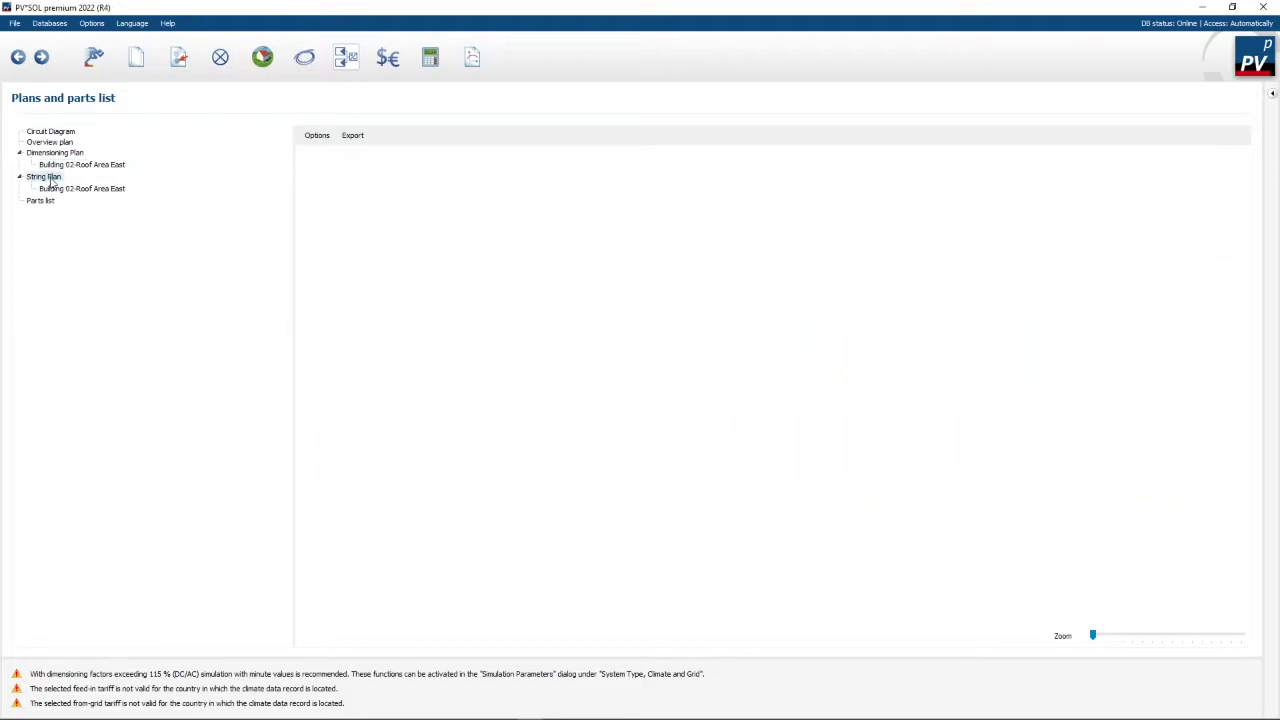
{"action": "left_click", "coordinate": [72, 190]}
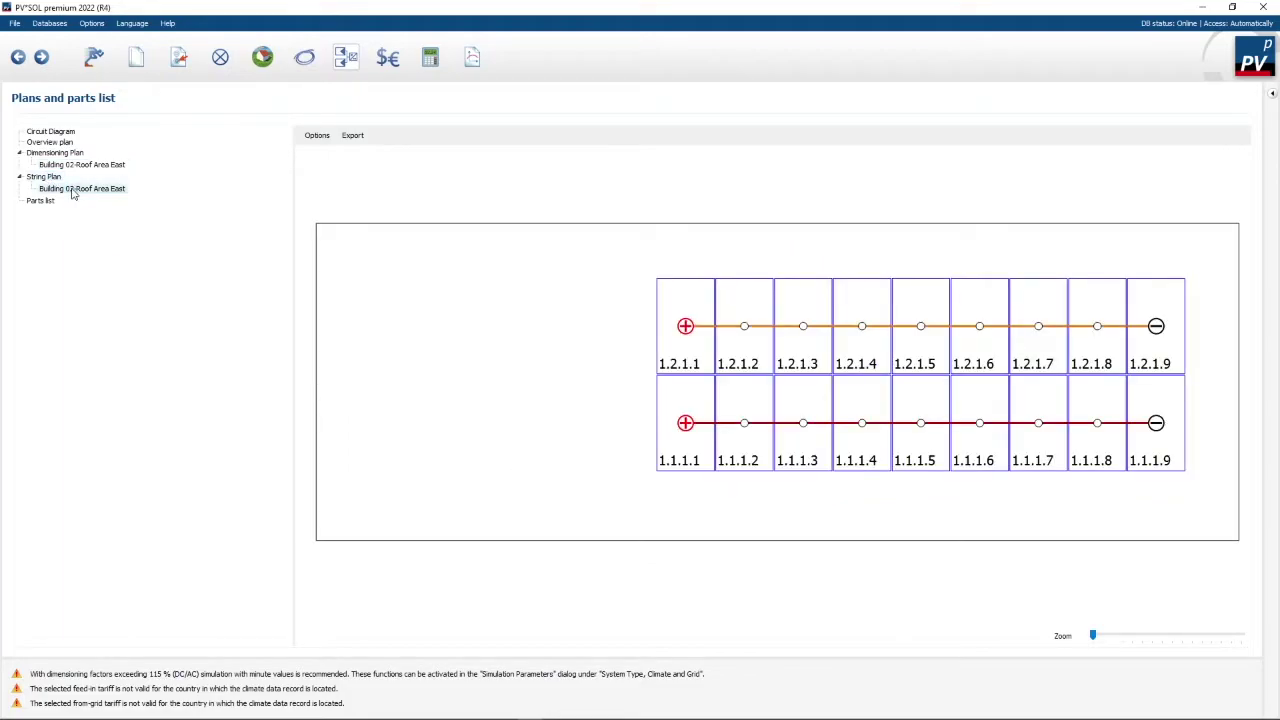
{"action": "left_click", "coordinate": [38, 203]}
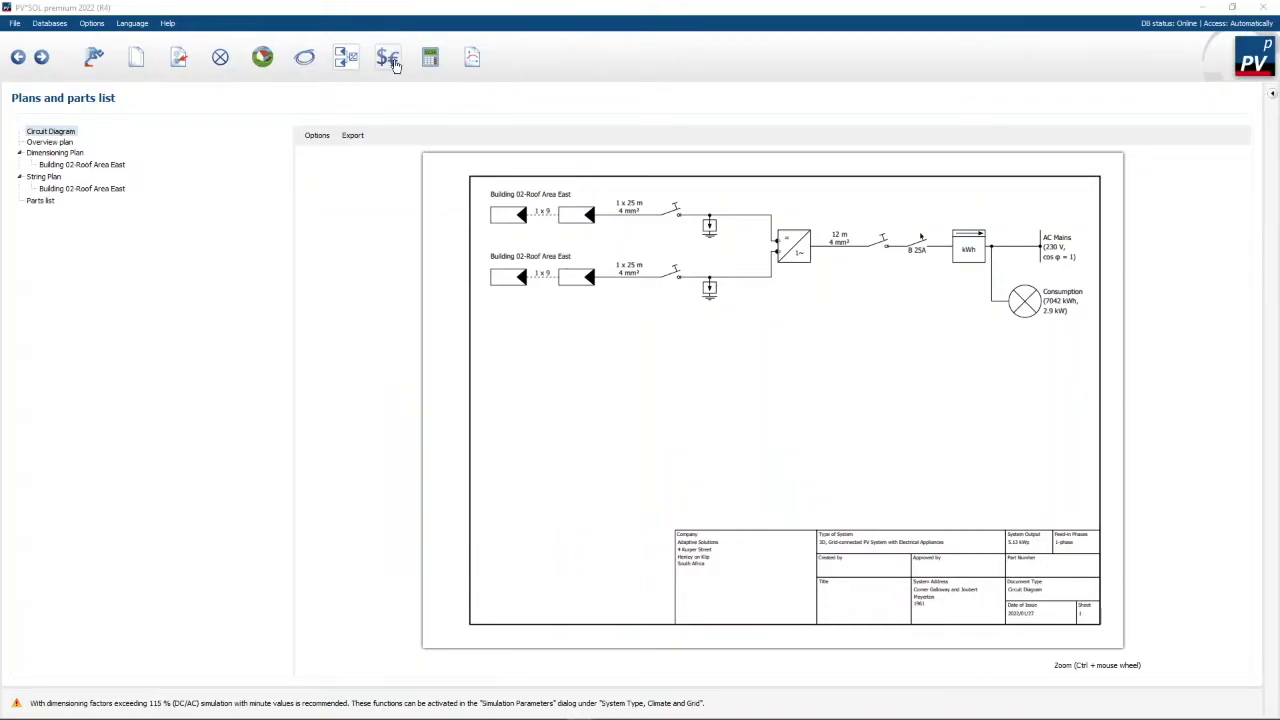
In the financial analysis parameters, set the annual average return on capital employed to 5%
{"action": "left_click", "coordinate": [388, 57]}
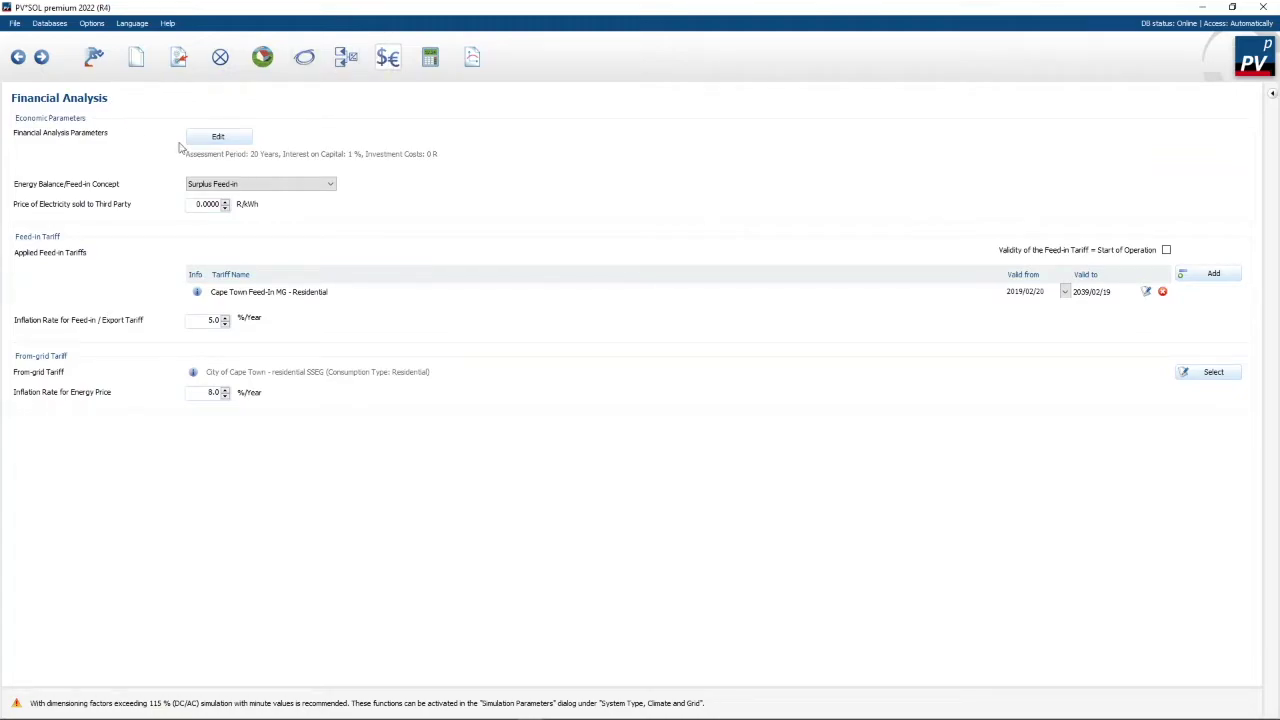
{"action": "left_click", "coordinate": [228, 140]}
{"action": "left_click_drag", "start_coordinate": [832, 129], "coordinate": [806, 121]}
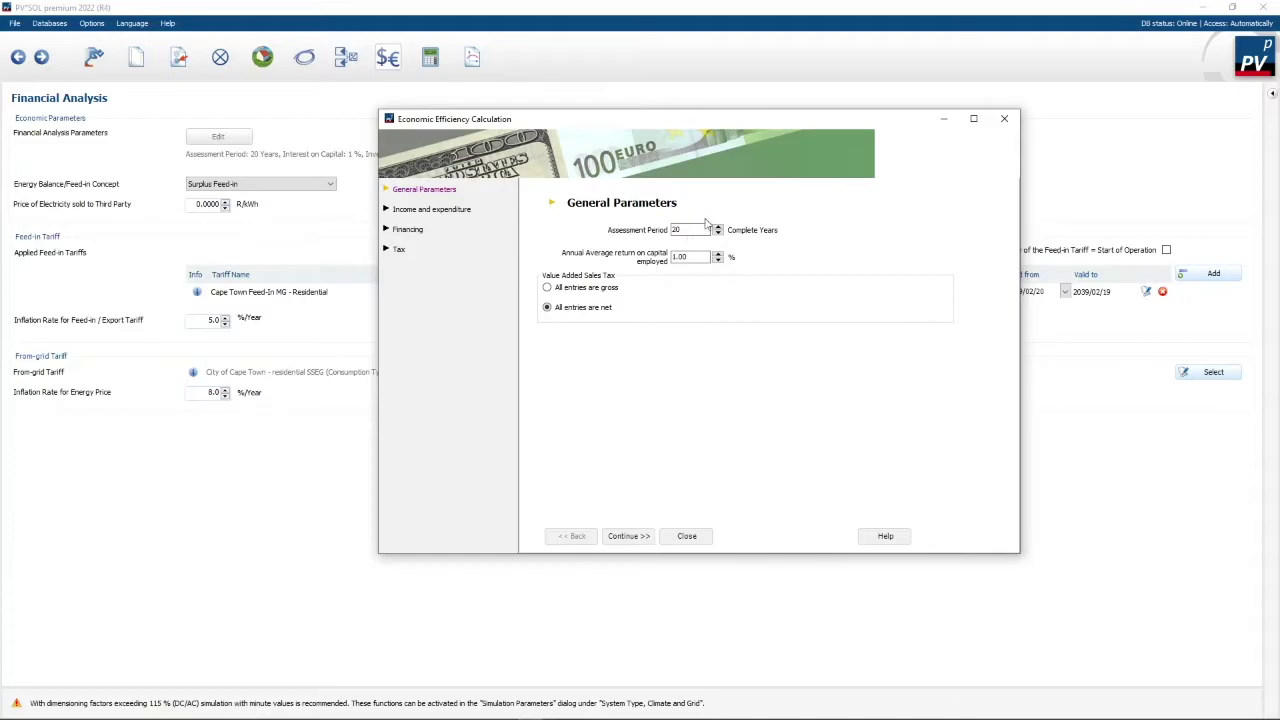
{"action": "left_click_drag", "start_coordinate": [686, 229], "coordinate": [672, 233]}
{"action": "key", "text": "Tab"}
{"action": "type", "text": "5"}
Review the income and expenditure entries, the loan options and the tax settings, and close the economic efficiency calculation
{"action": "left_click", "coordinate": [434, 210]}
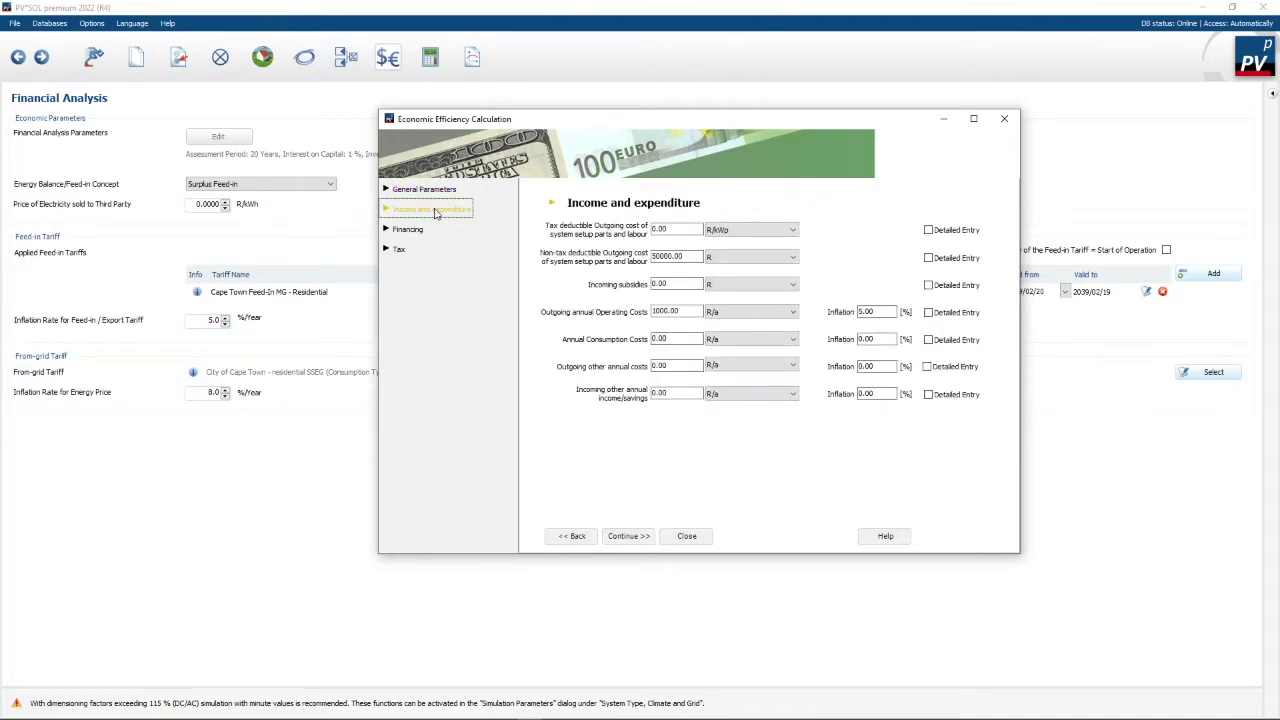
{"action": "left_click", "coordinate": [668, 227]}
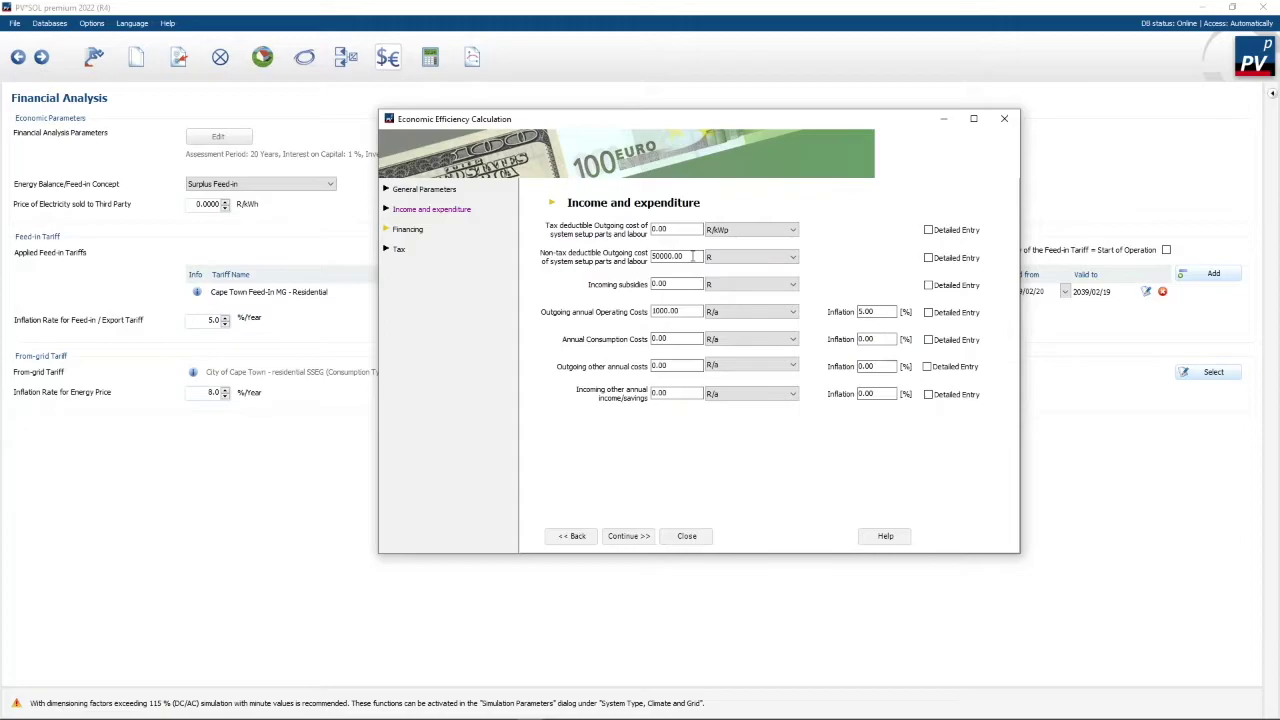
{"action": "left_click", "coordinate": [677, 311]}
{"action": "left_click", "coordinate": [628, 537]}
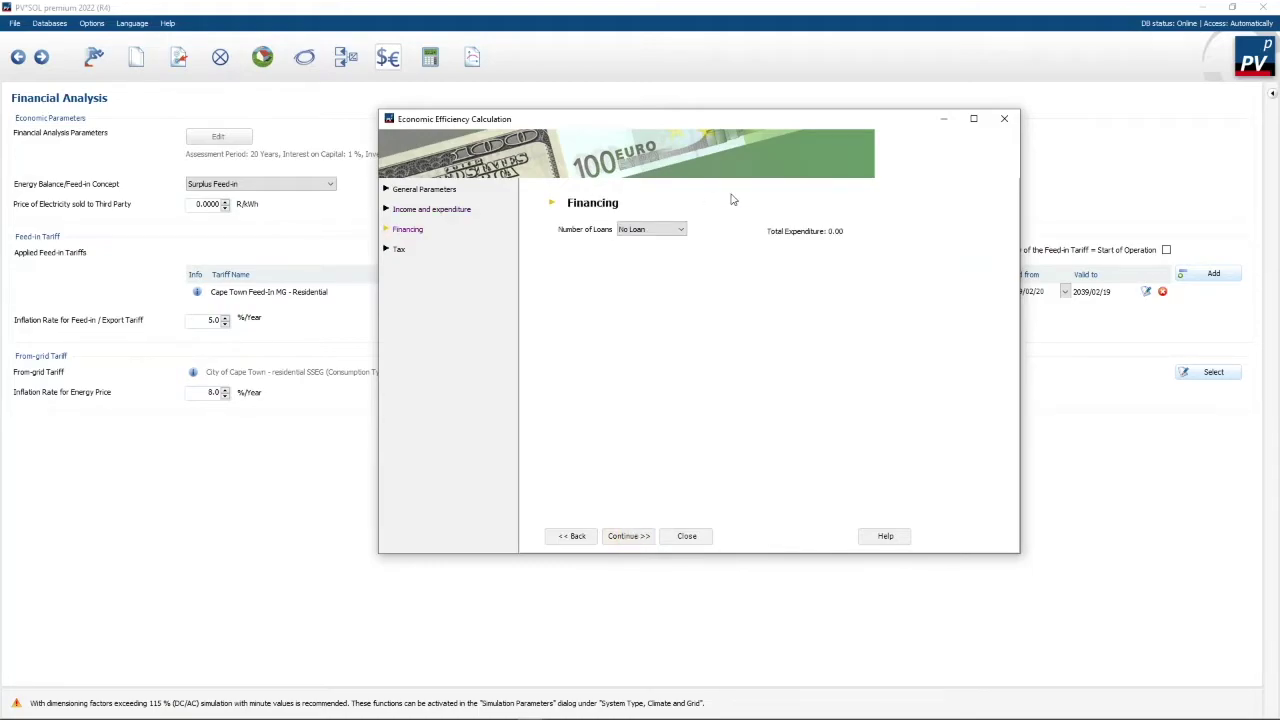
{"action": "left_click", "coordinate": [682, 231]}
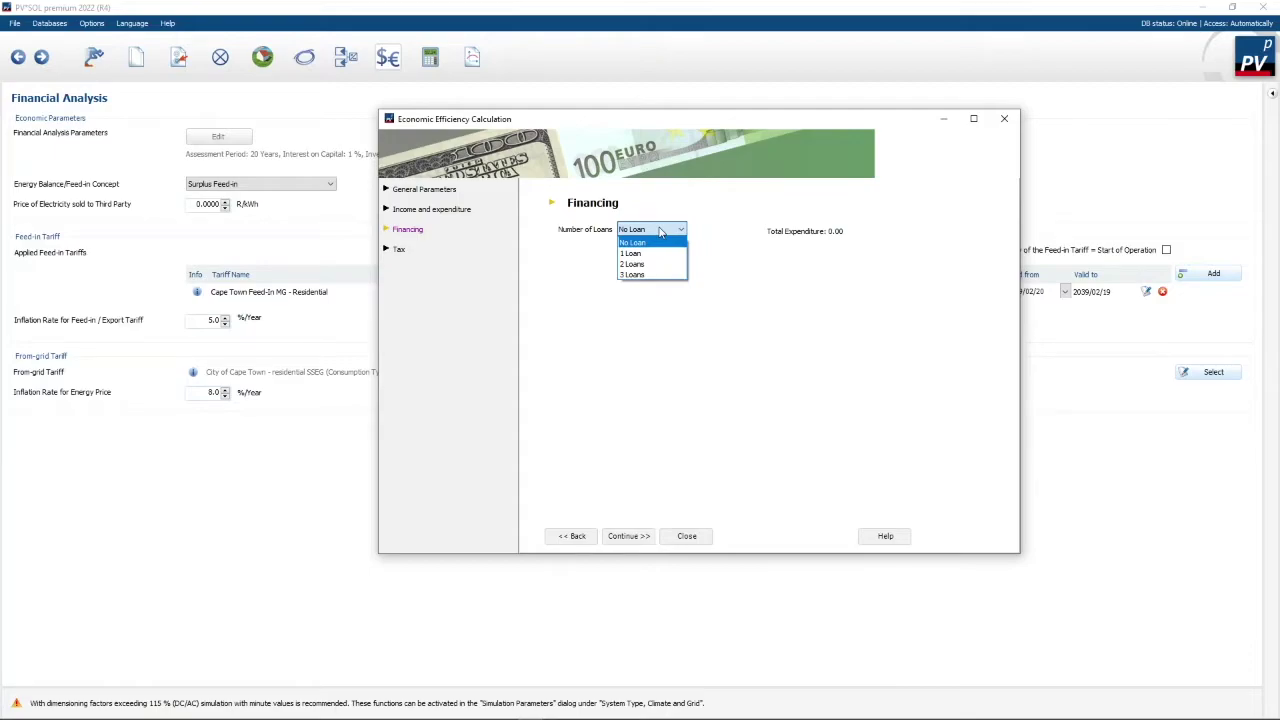
{"action": "left_click", "coordinate": [398, 252]}
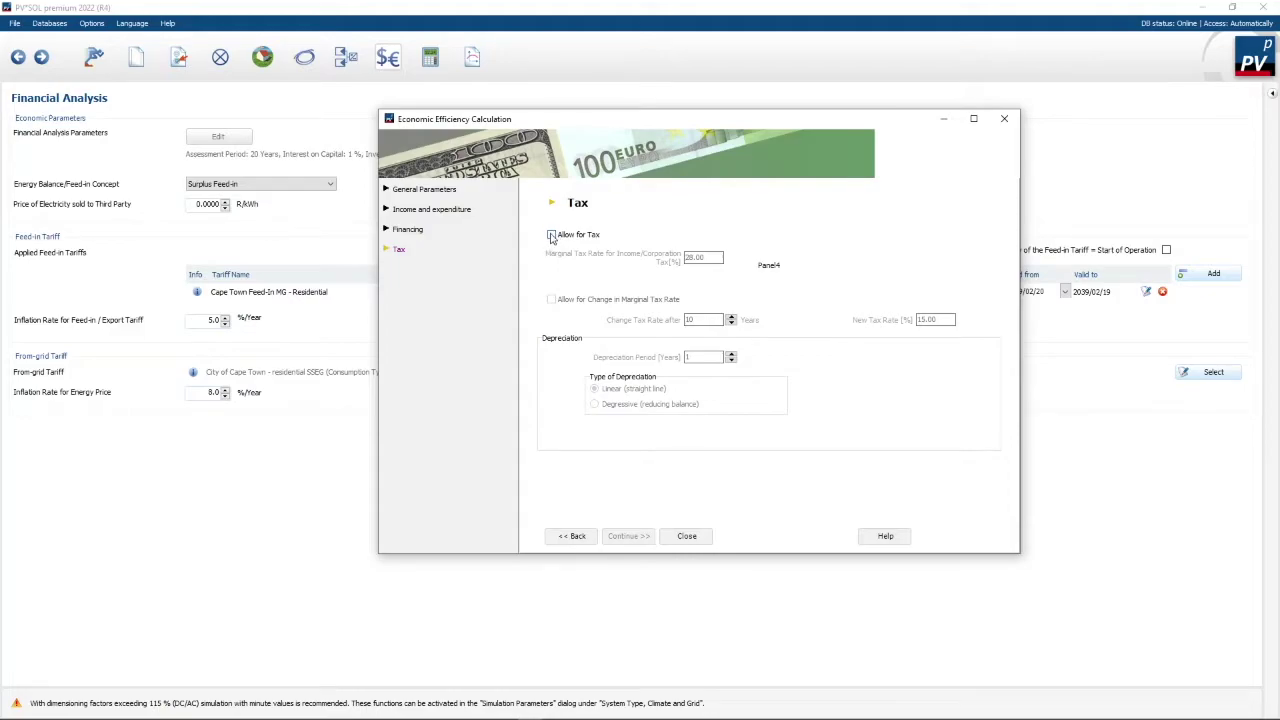
{"action": "left_click", "coordinate": [552, 236]}
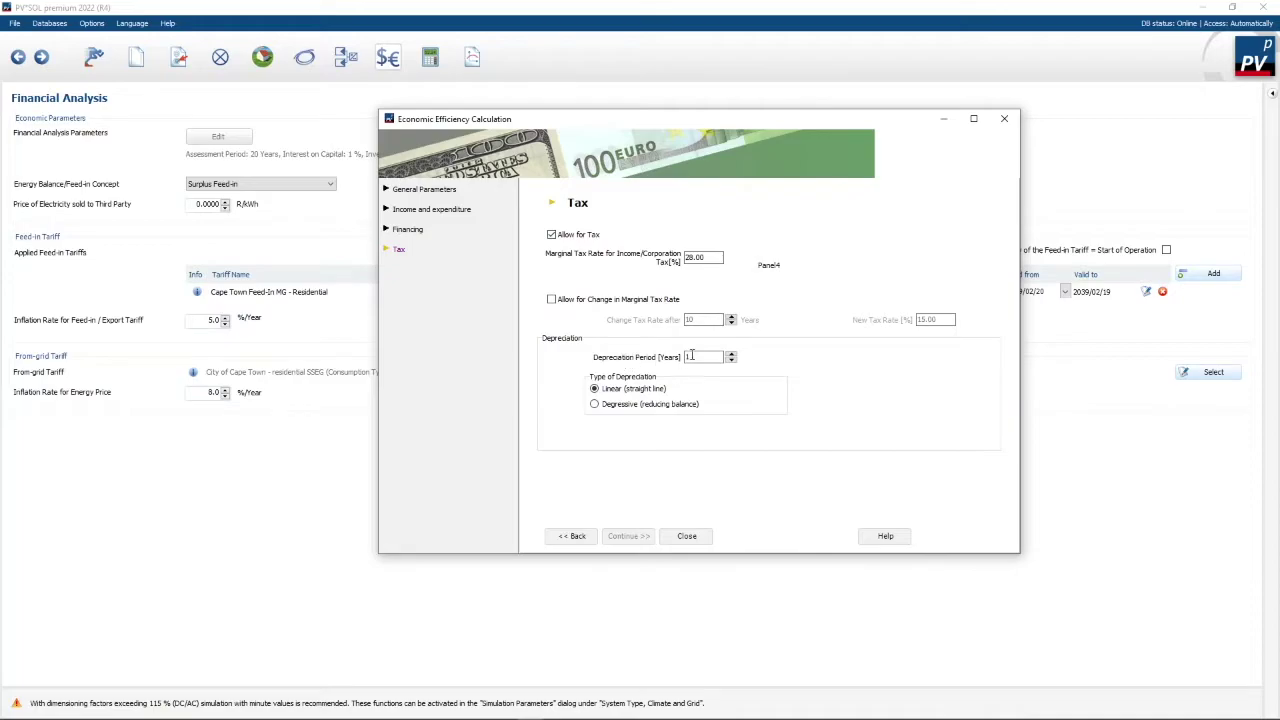
{"action": "left_click", "coordinate": [552, 236]}
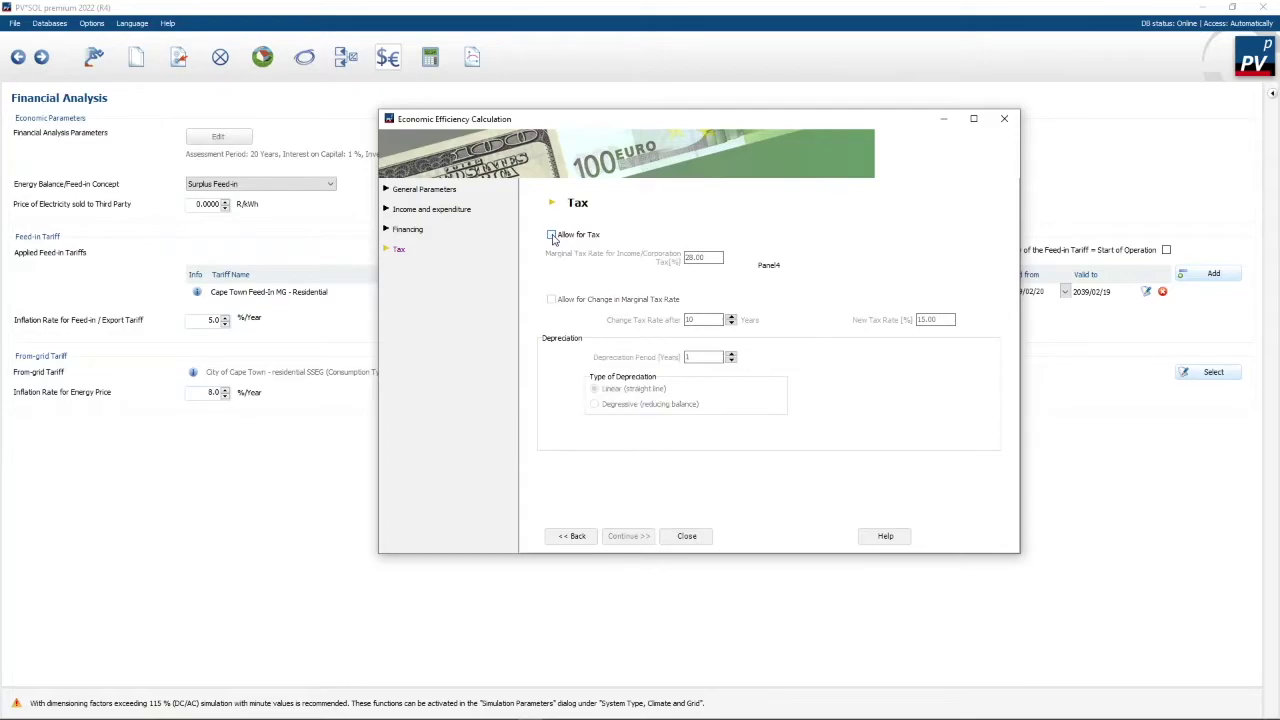
{"action": "left_click", "coordinate": [690, 536]}
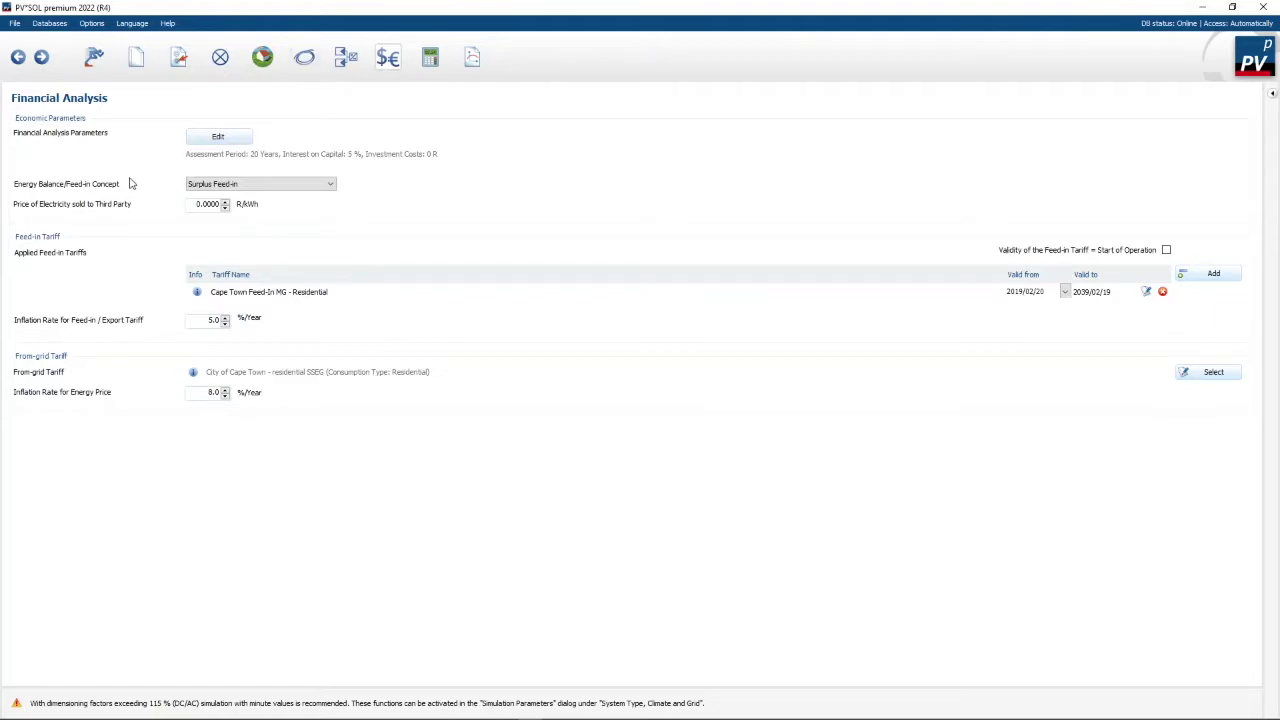
Use Surplus Feed-in as the feed-in concept, check the Cape Town Feed-In MG tariff's details and select it as the feed-in tariff
{"action": "left_click", "coordinate": [330, 185]}
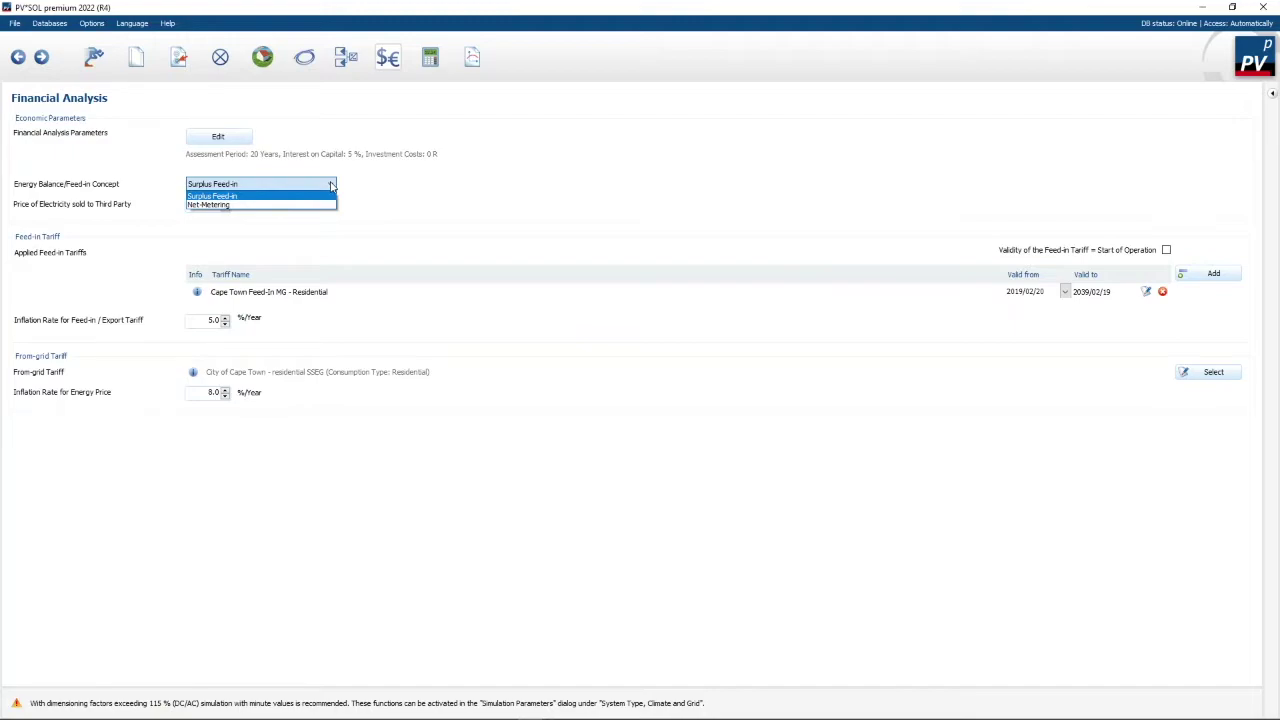
{"action": "left_click", "coordinate": [331, 185]}
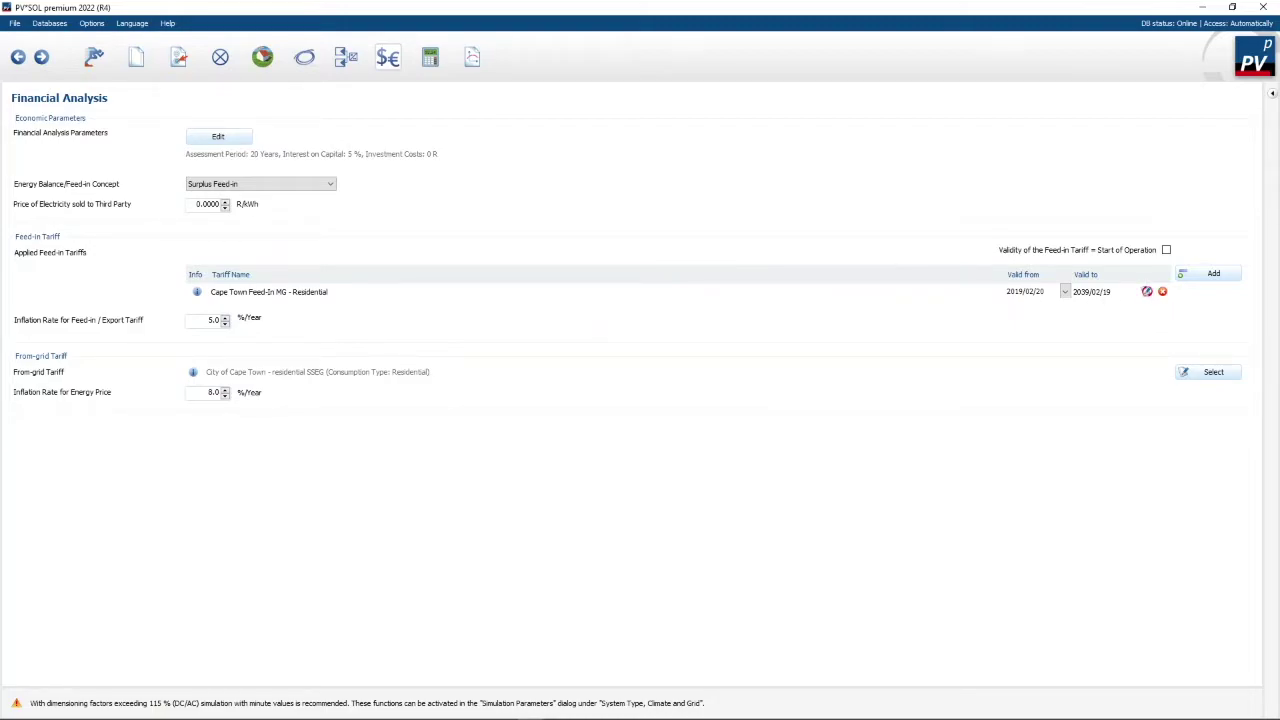
{"action": "left_click", "coordinate": [1147, 291]}
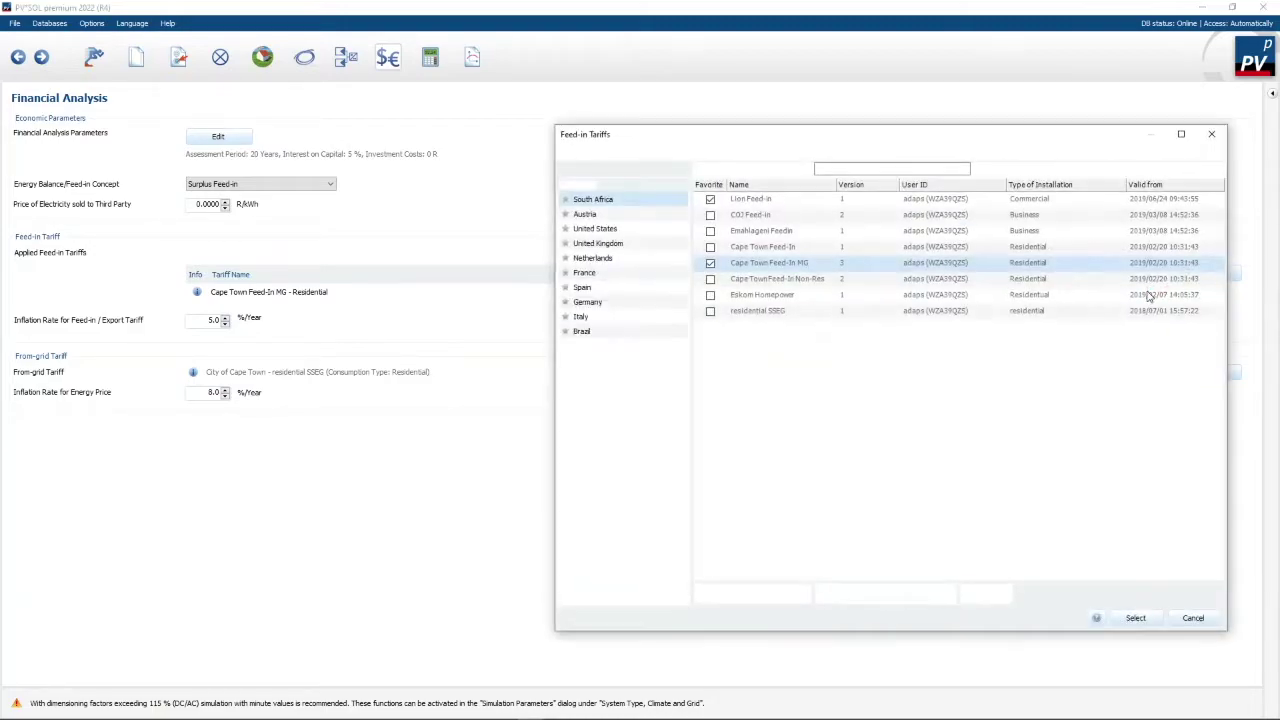
{"action": "double_click", "coordinate": [855, 267]}
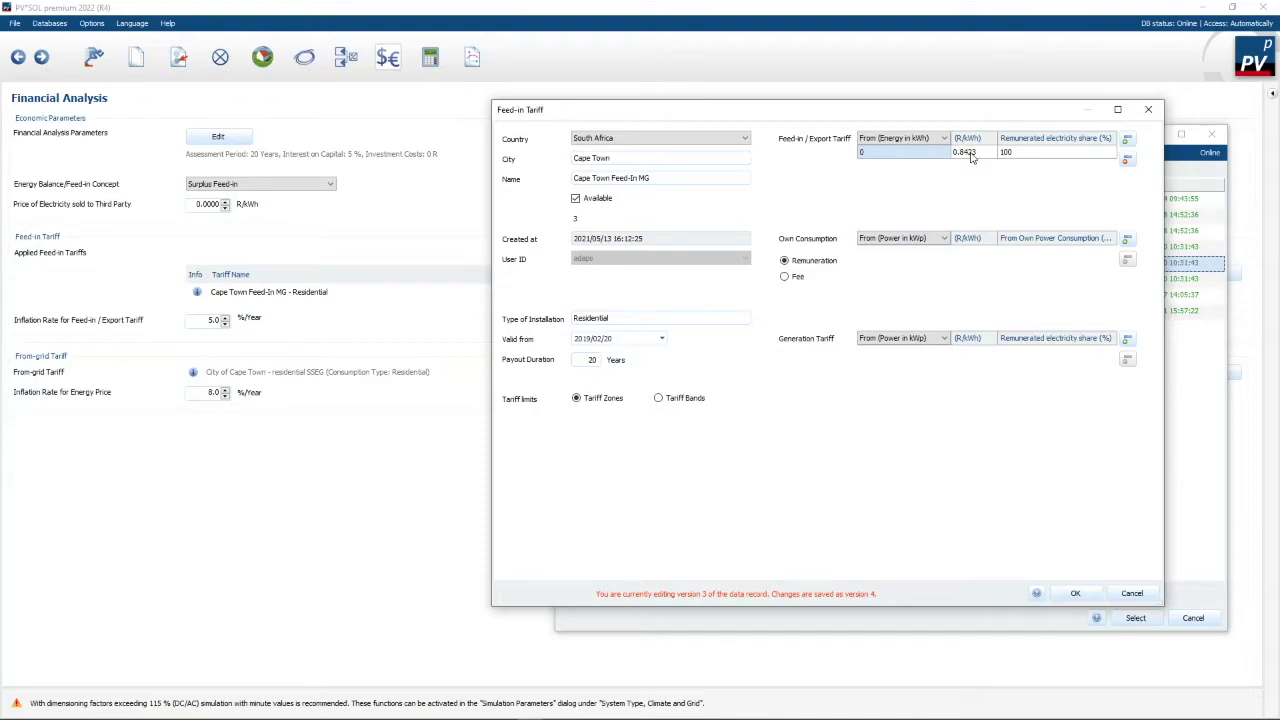
{"action": "left_click", "coordinate": [1076, 594]}
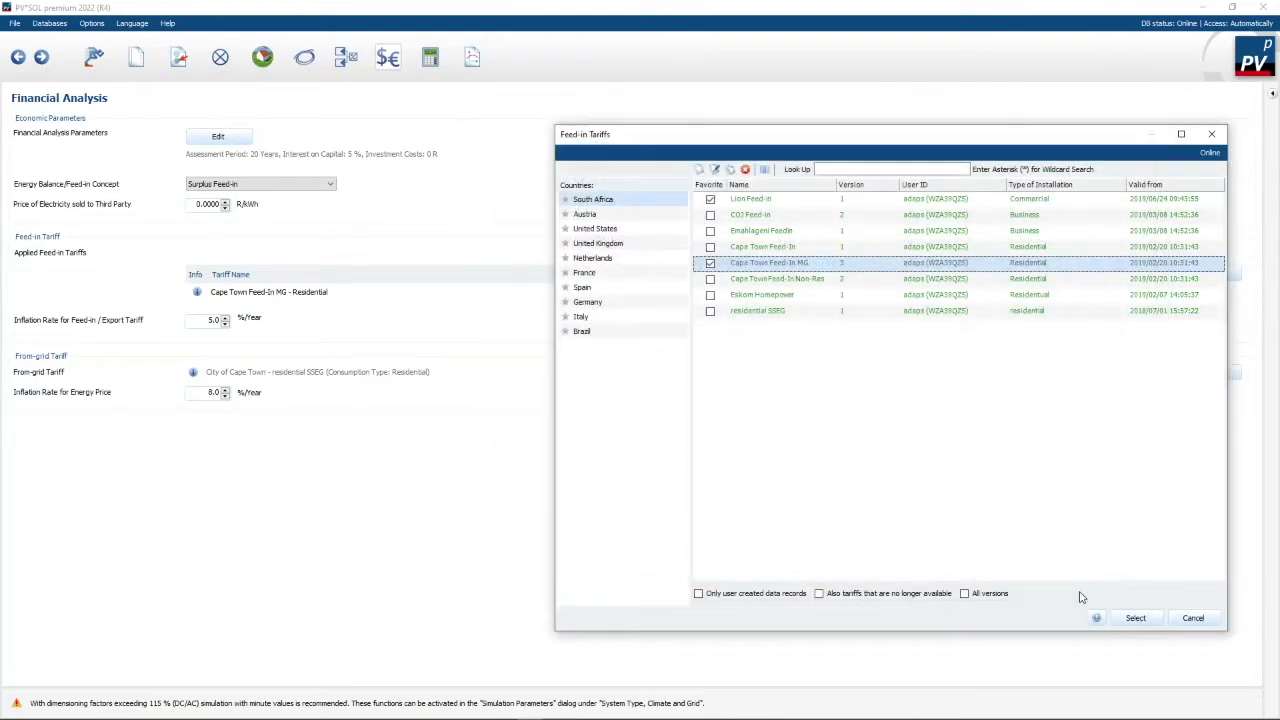
{"action": "left_click", "coordinate": [1135, 618]}
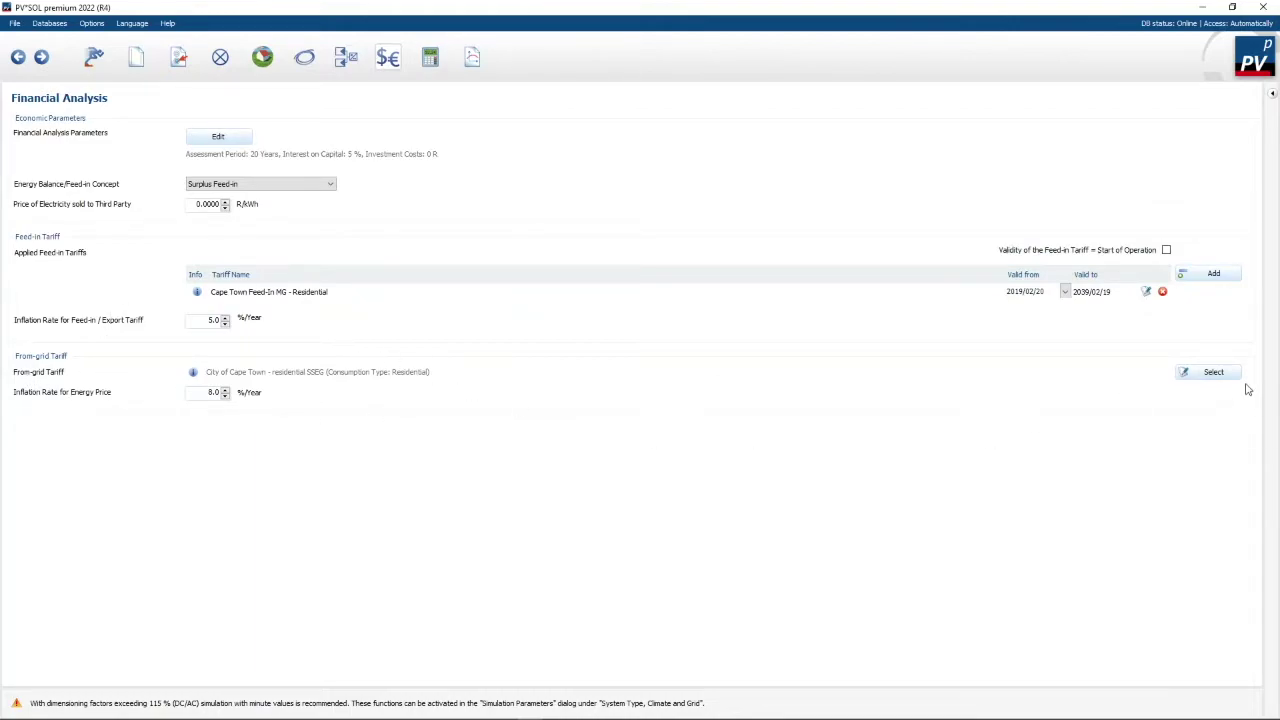
Examine the City of Cape Town residential SSEG from-grid tariff's base price and energy prices, and leave the tariff list
{"action": "left_click", "coordinate": [1212, 372]}
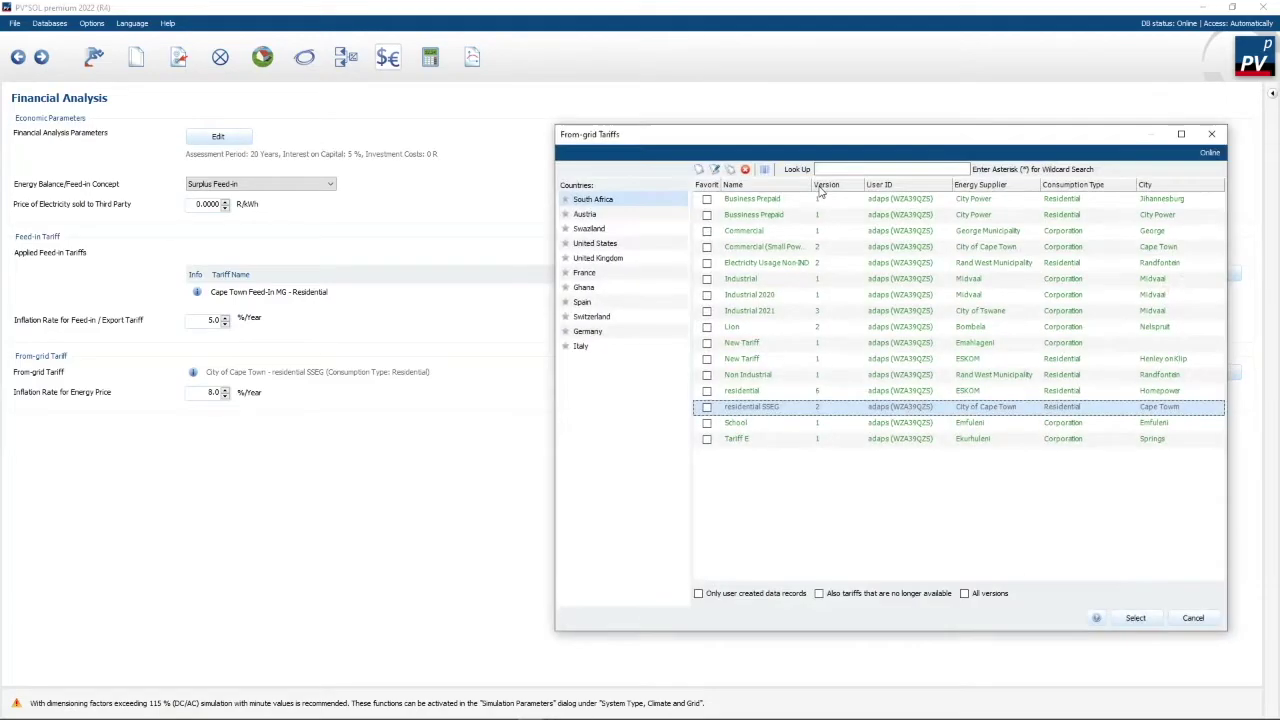
{"action": "double_click", "coordinate": [838, 412]}
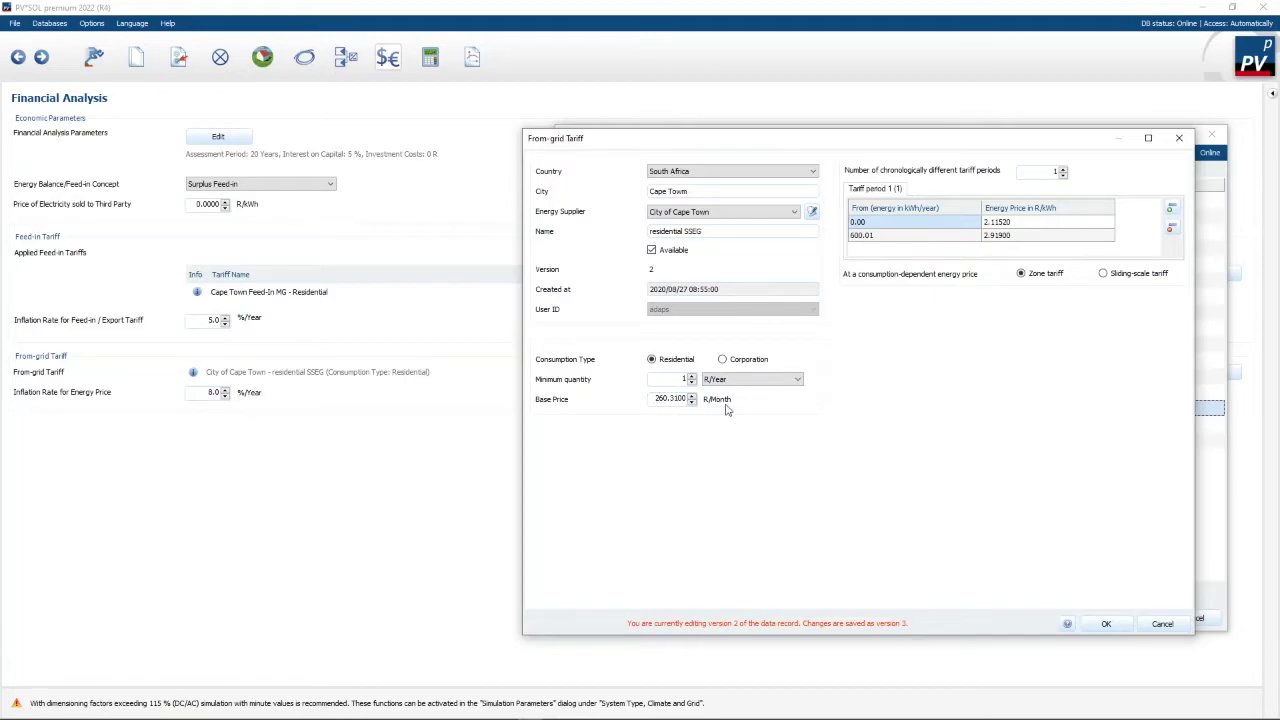
{"action": "left_click", "coordinate": [1106, 623]}
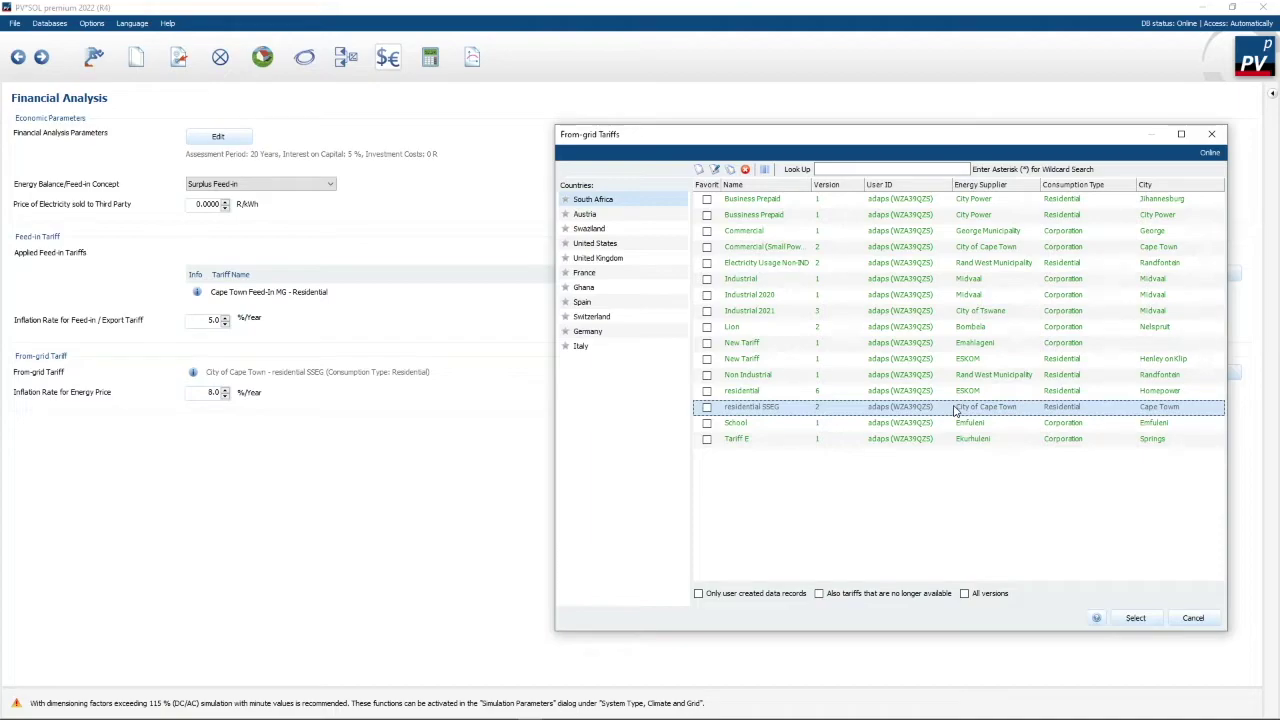
{"action": "left_click", "coordinate": [1193, 619]}
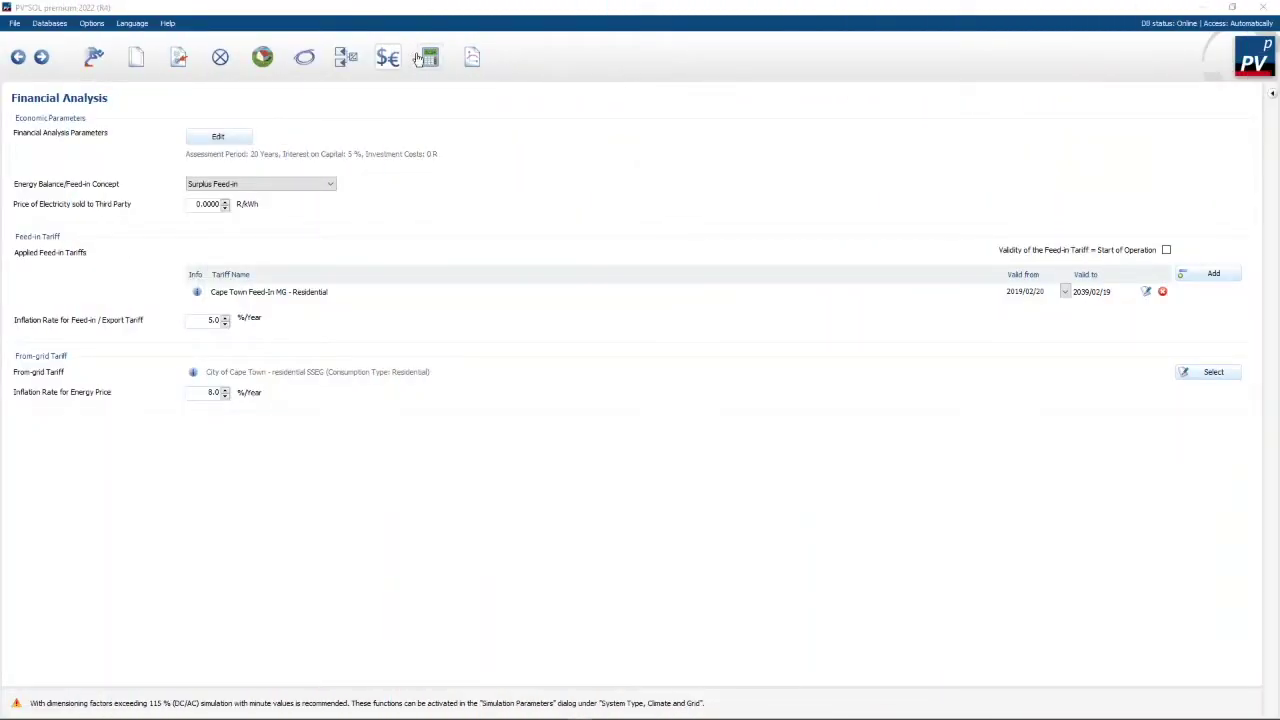
Run the simulation and open the results overview with the production forecast
{"action": "left_click", "coordinate": [431, 58]}
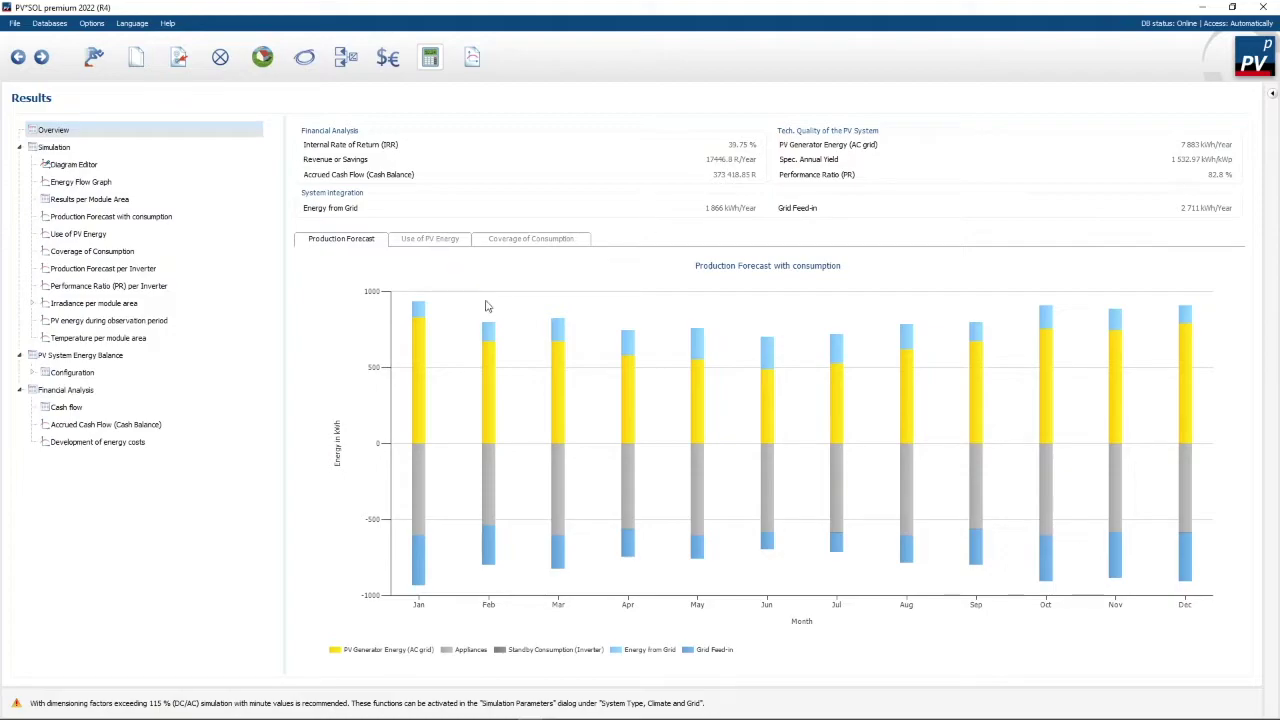
Examine the monthly use of PV energy, including January's generation and own use, and the coverage of consumption in the results overview
{"action": "left_click", "coordinate": [424, 243]}
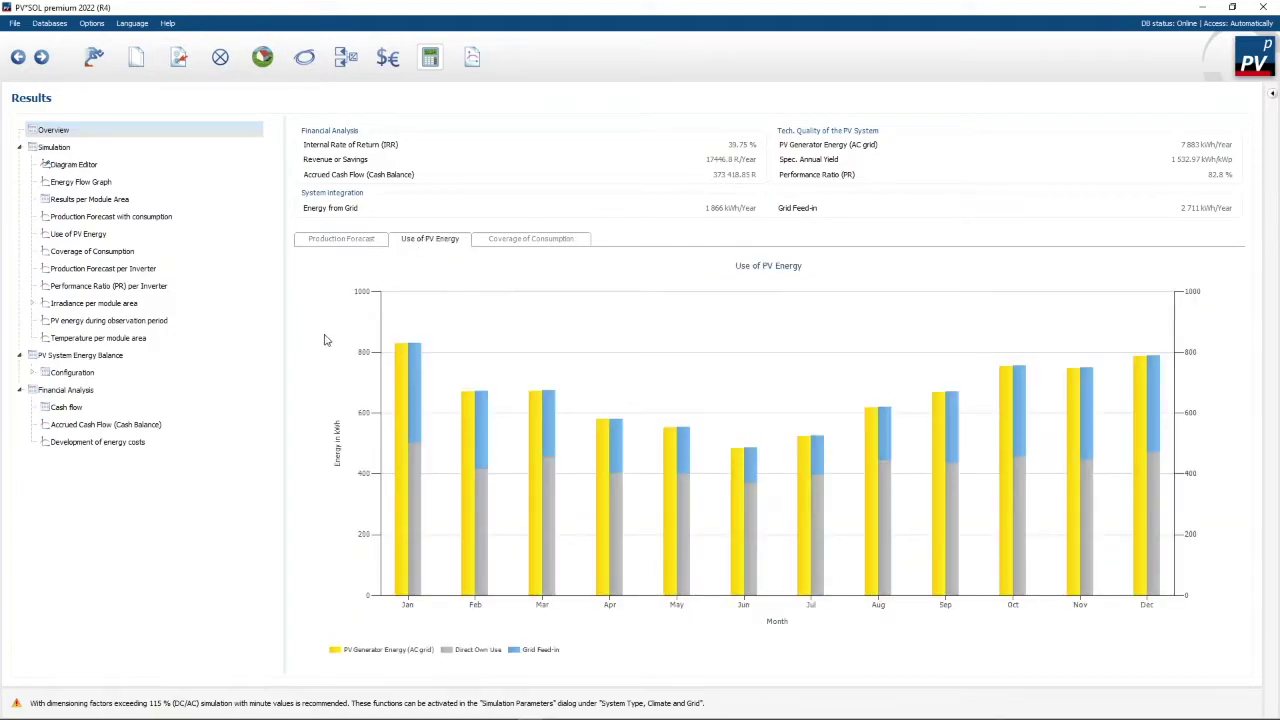
{"action": "mouse_move", "coordinate": [399, 393]}
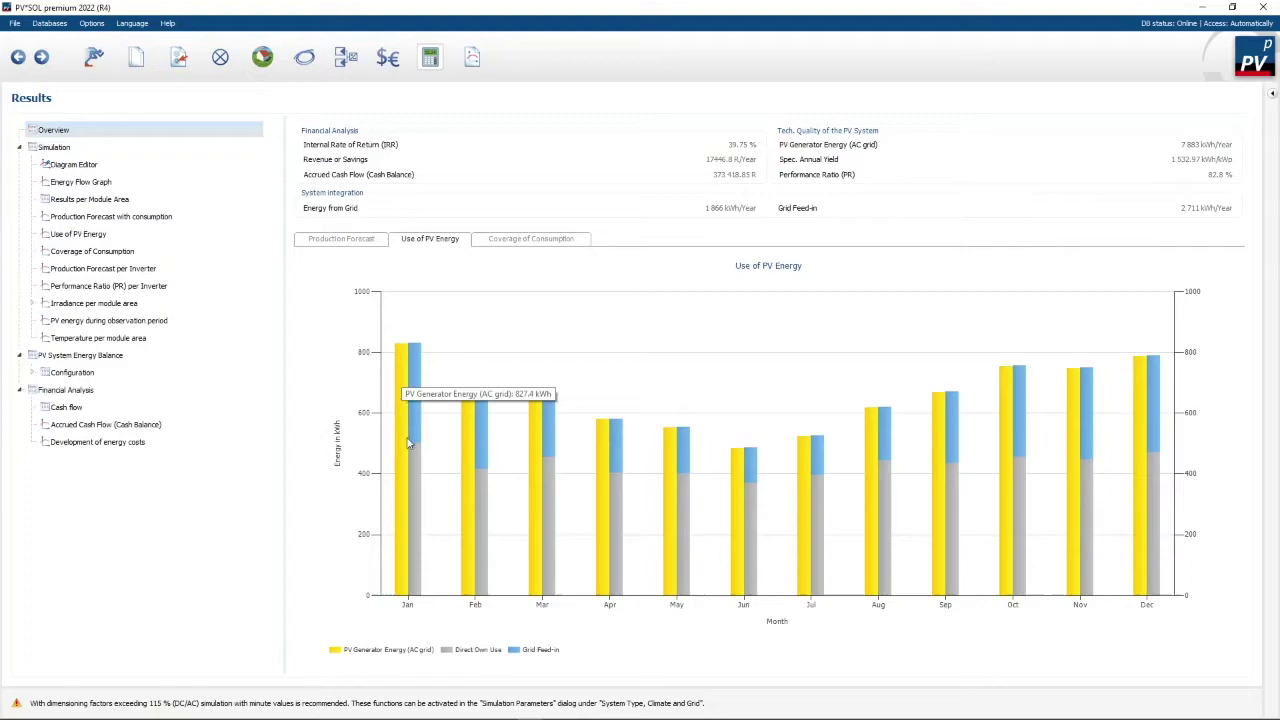
{"action": "mouse_move", "coordinate": [416, 472]}
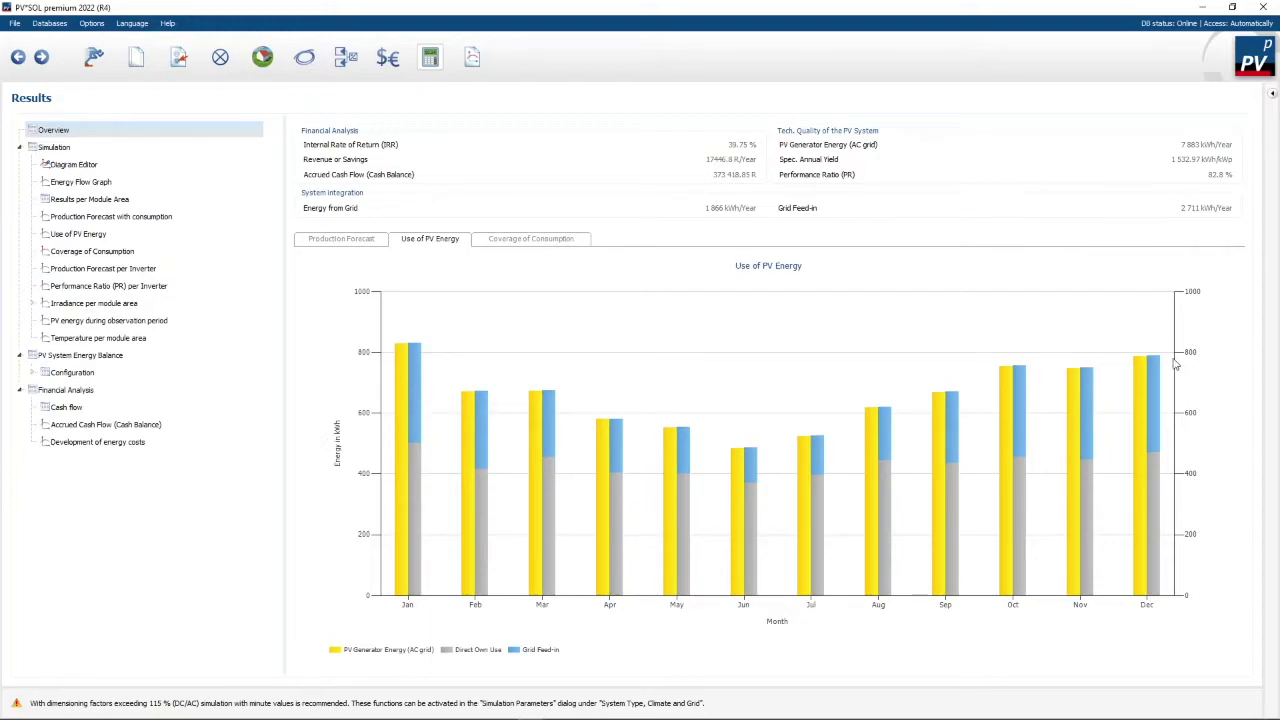
{"action": "left_click", "coordinate": [522, 242]}
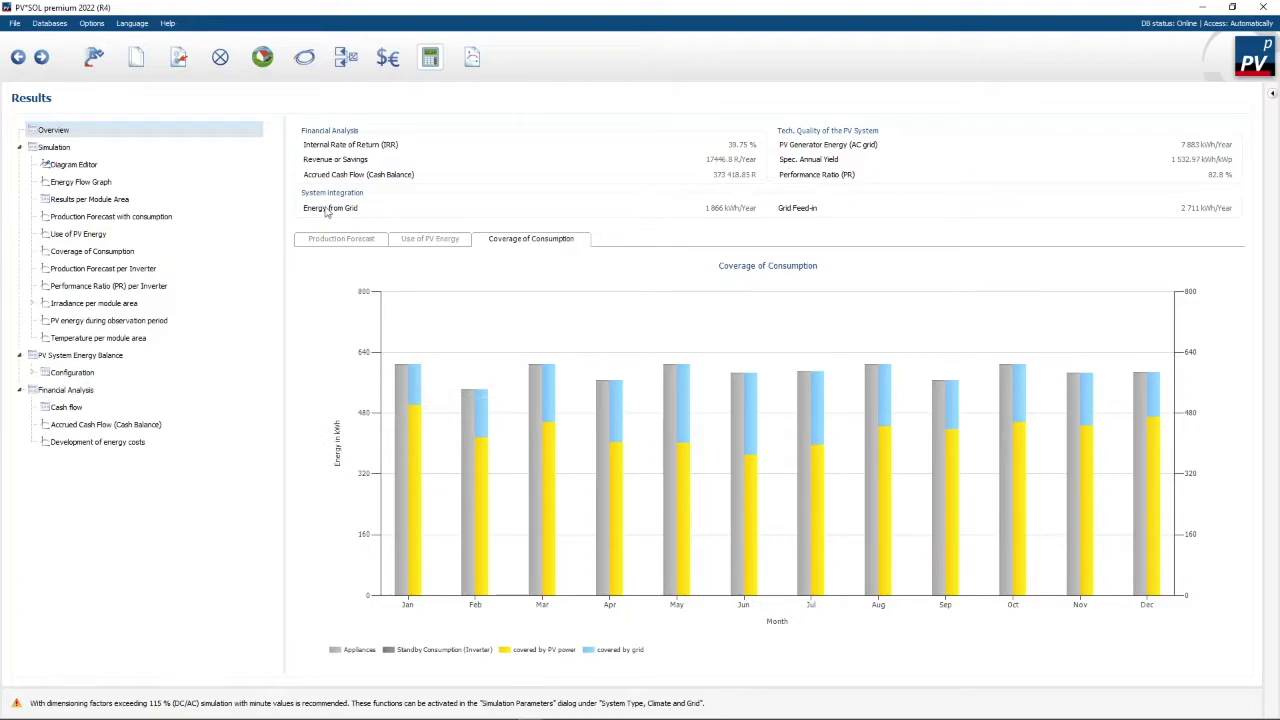
Review the simulation summary, energy flow graph, coverage of consumption and PV system energy balance
{"action": "left_click", "coordinate": [52, 148]}
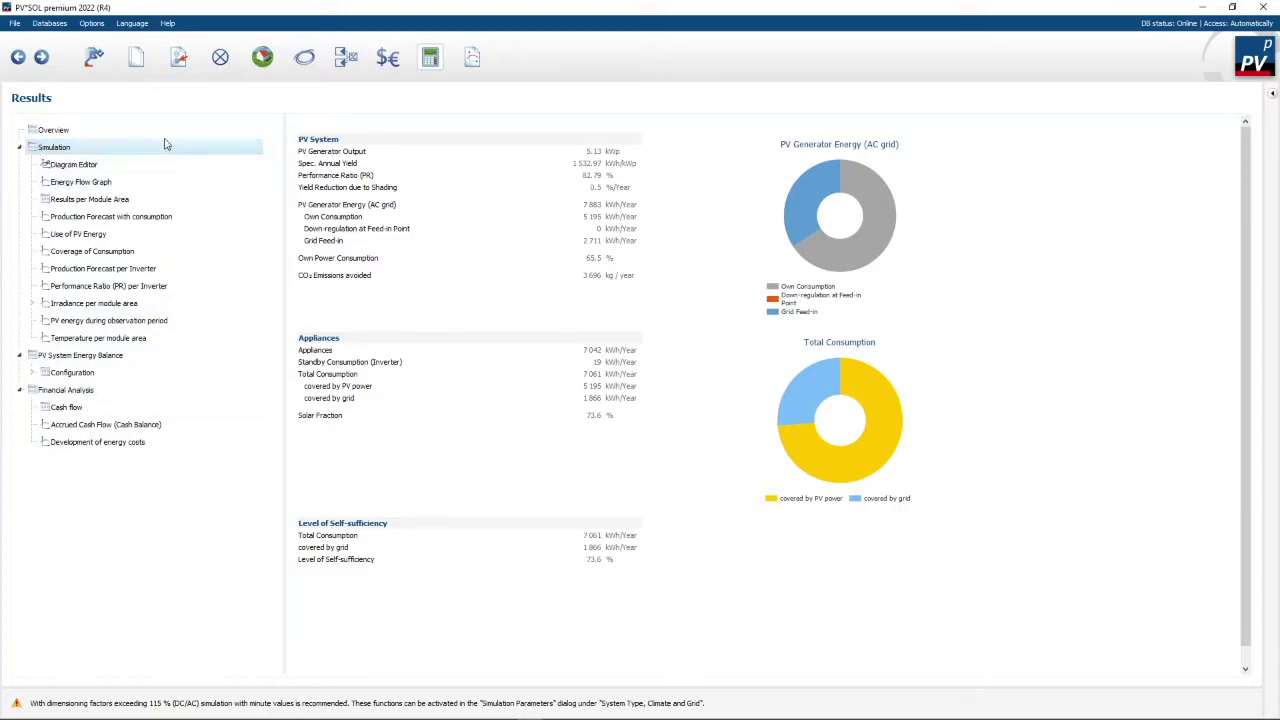
{"action": "left_click", "coordinate": [70, 186]}
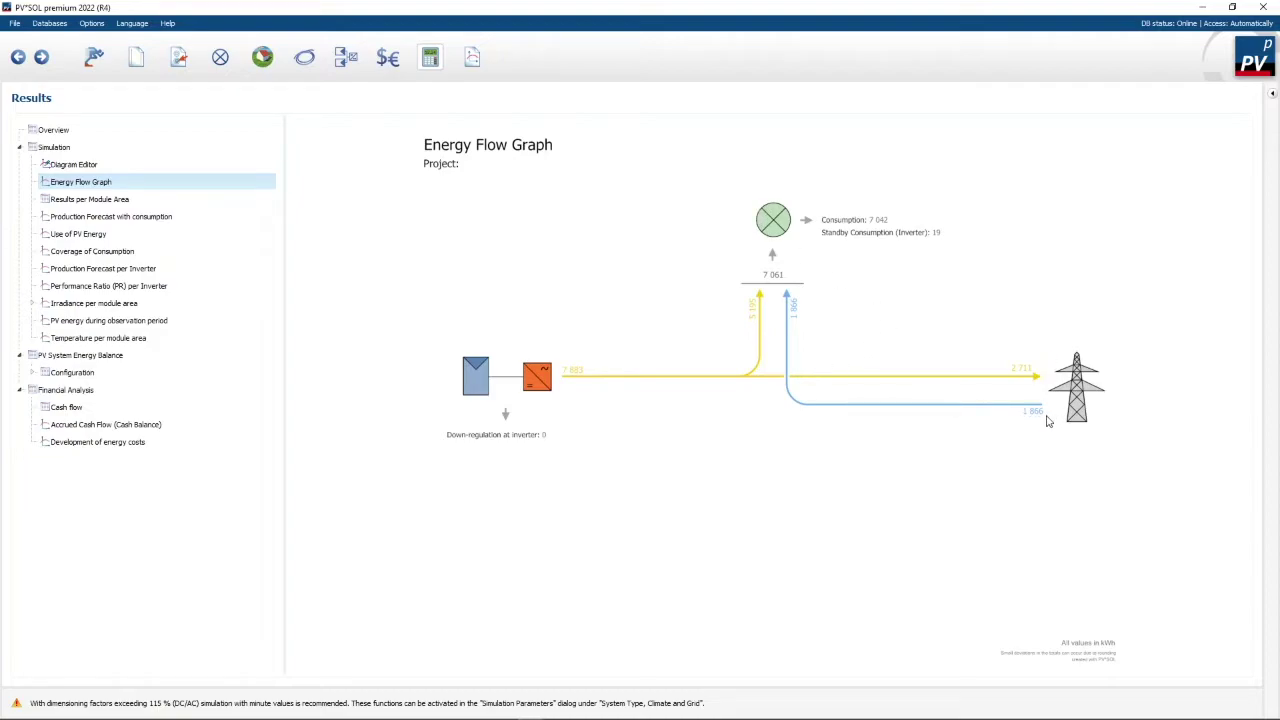
{"action": "left_click", "coordinate": [272, 185]}
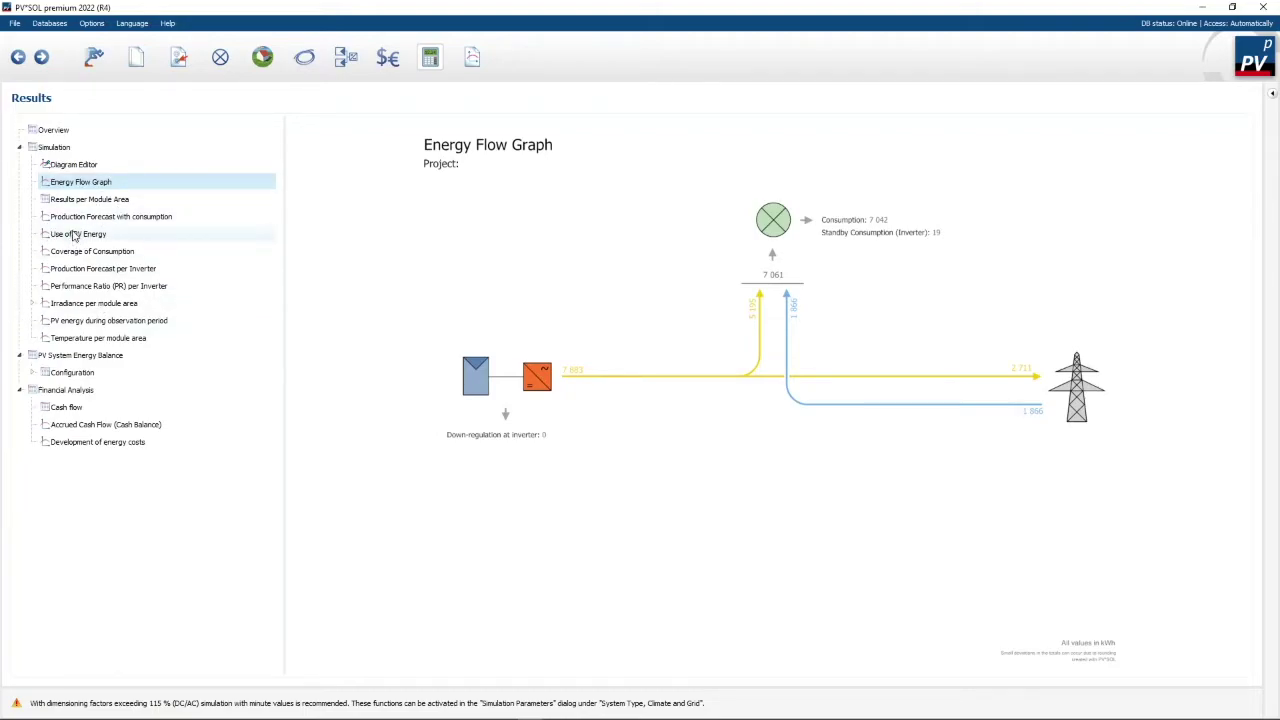
{"action": "left_click", "coordinate": [73, 235]}
{"action": "left_click", "coordinate": [77, 252]}
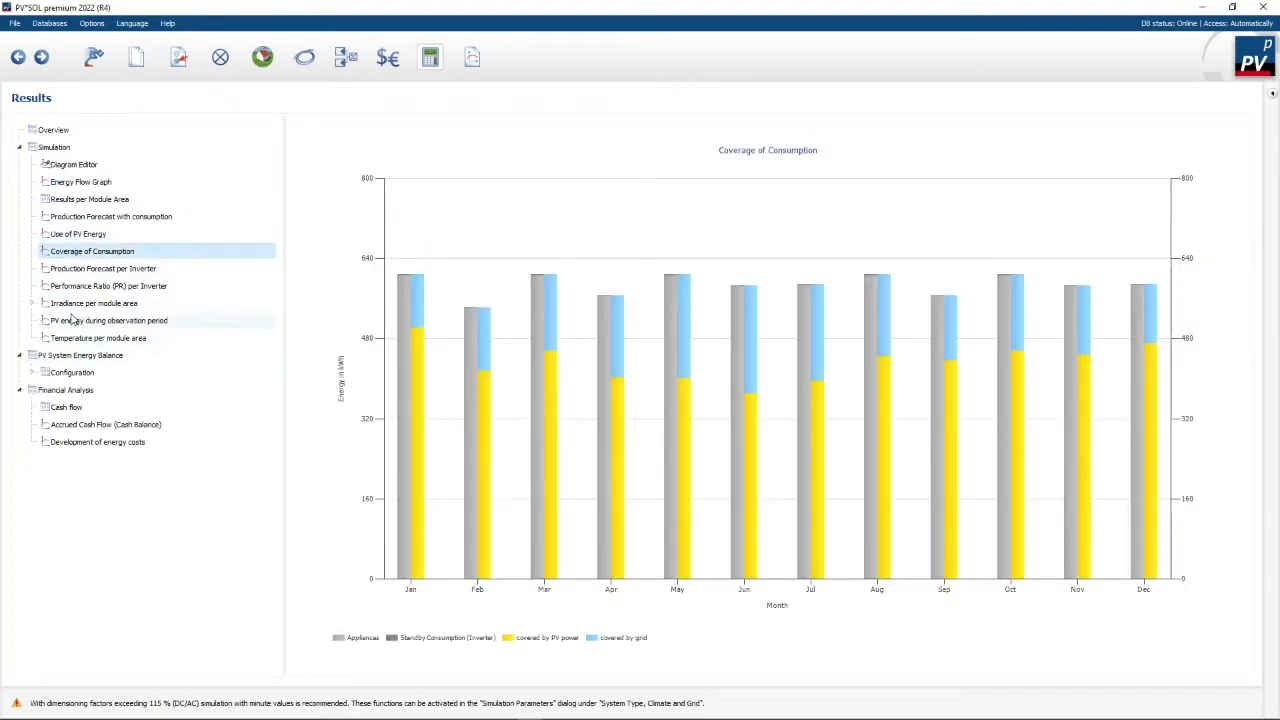
{"action": "left_click", "coordinate": [76, 357]}
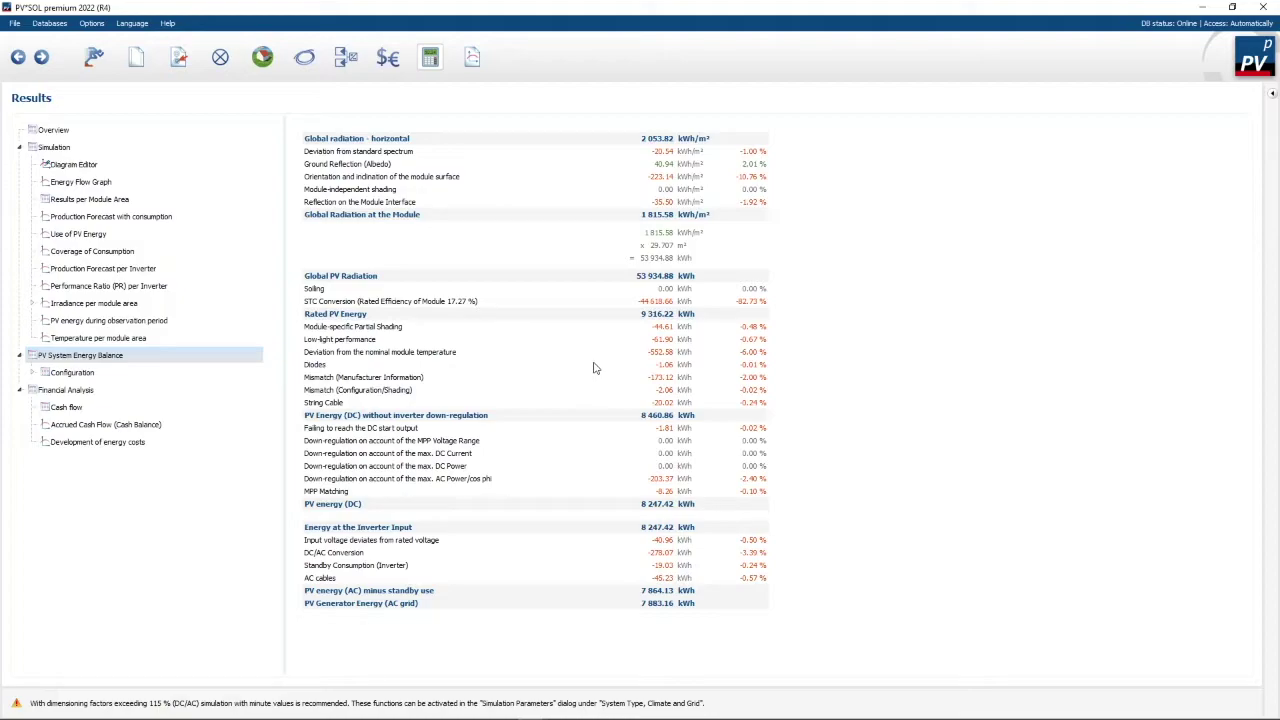
Review the financial analysis, including the yearly cash flow, accrued cash balance and development of energy costs with and without PV
{"action": "left_click", "coordinate": [61, 391]}
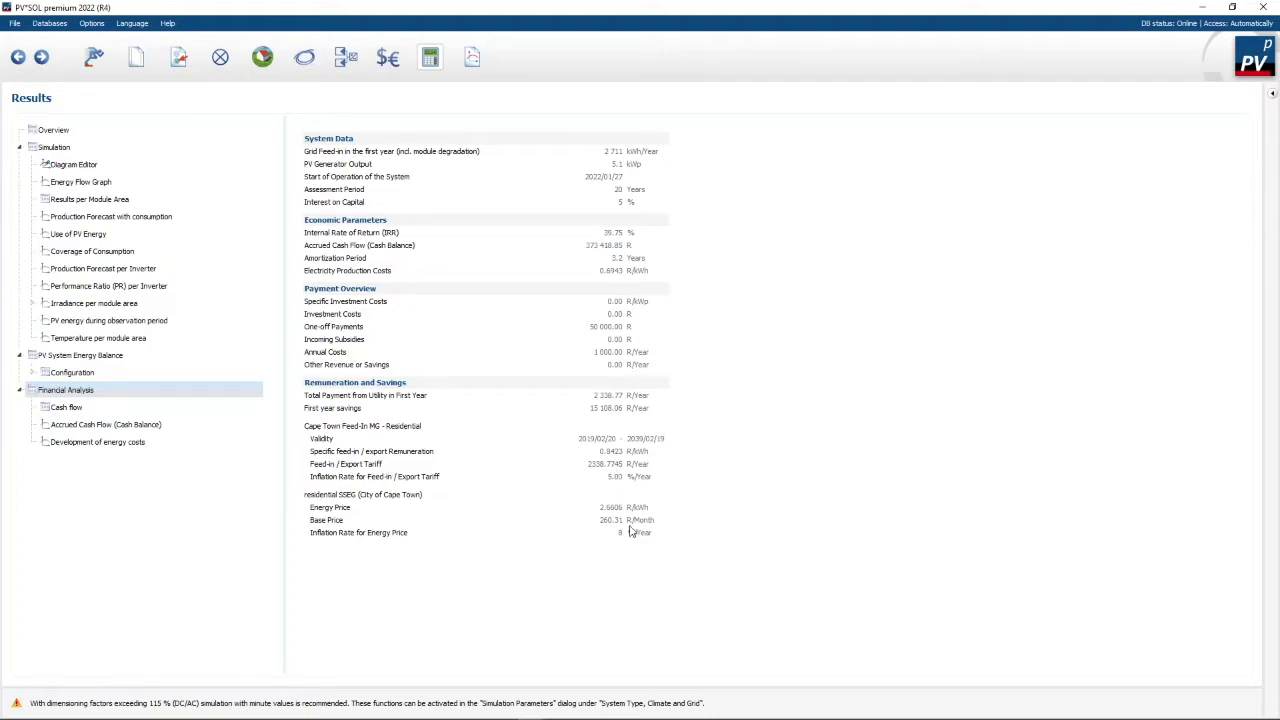
{"action": "left_click", "coordinate": [66, 407]}
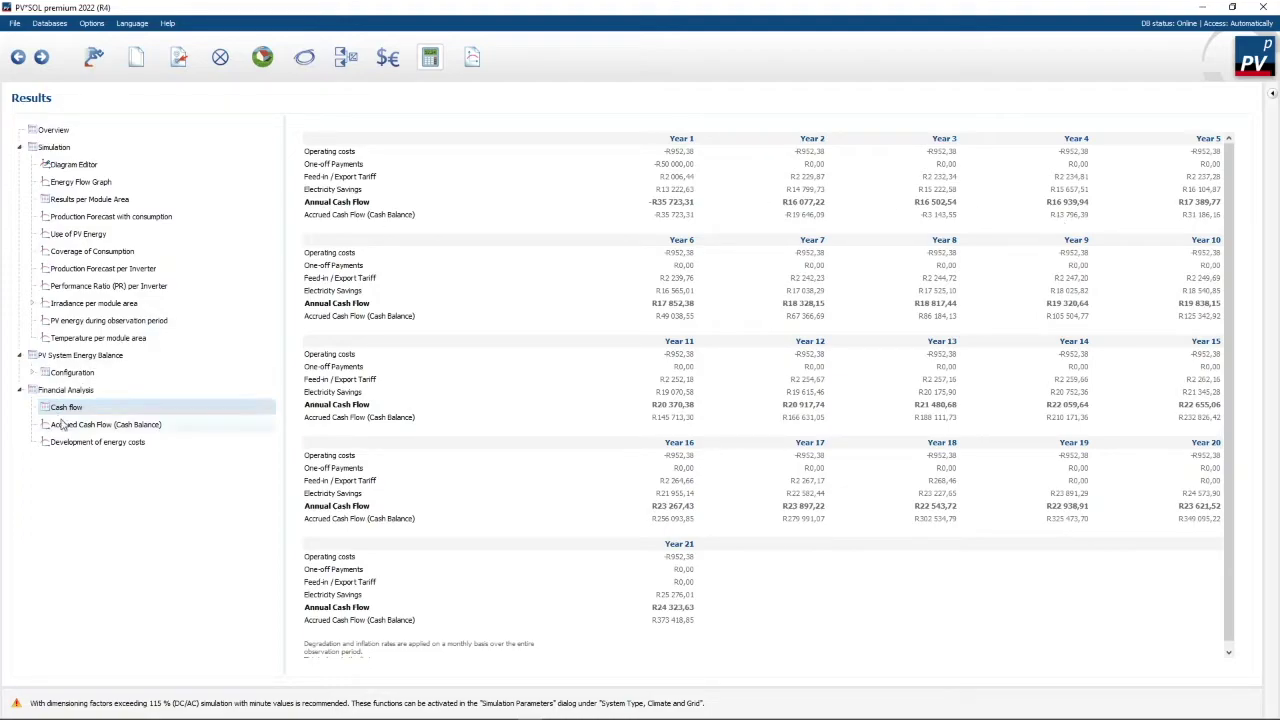
{"action": "left_click", "coordinate": [74, 428]}
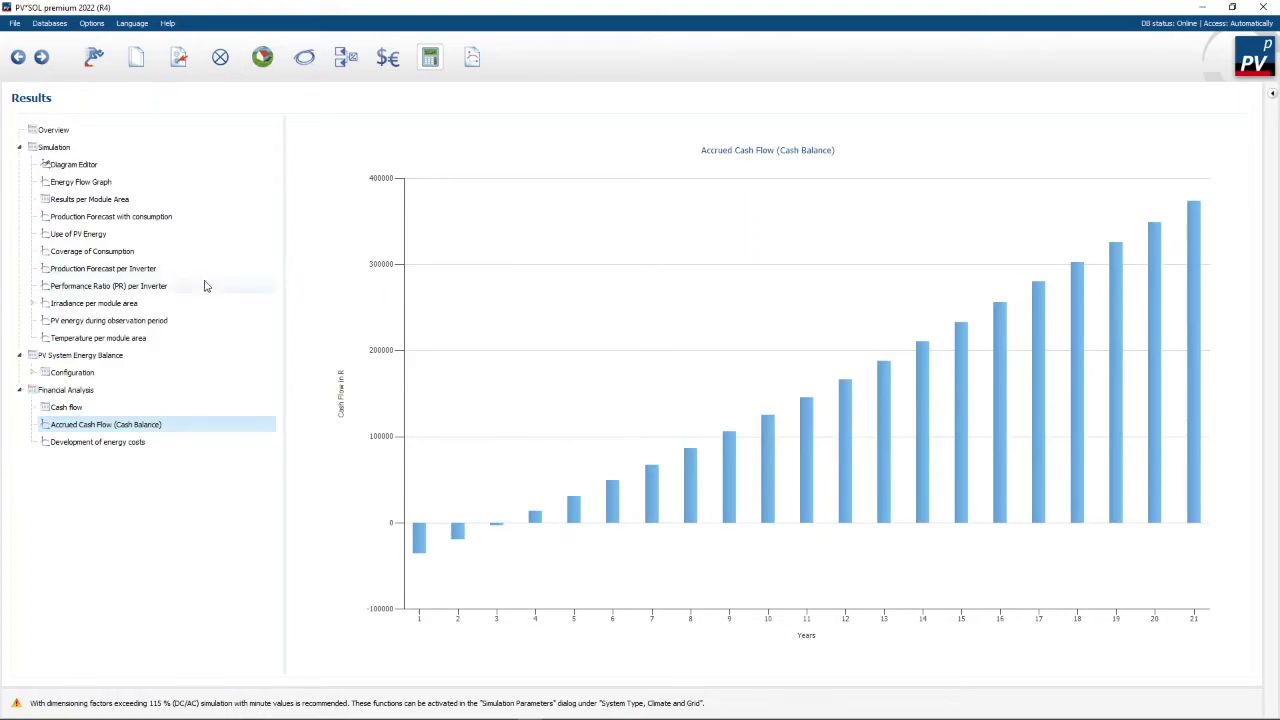
{"action": "left_click", "coordinate": [87, 444]}
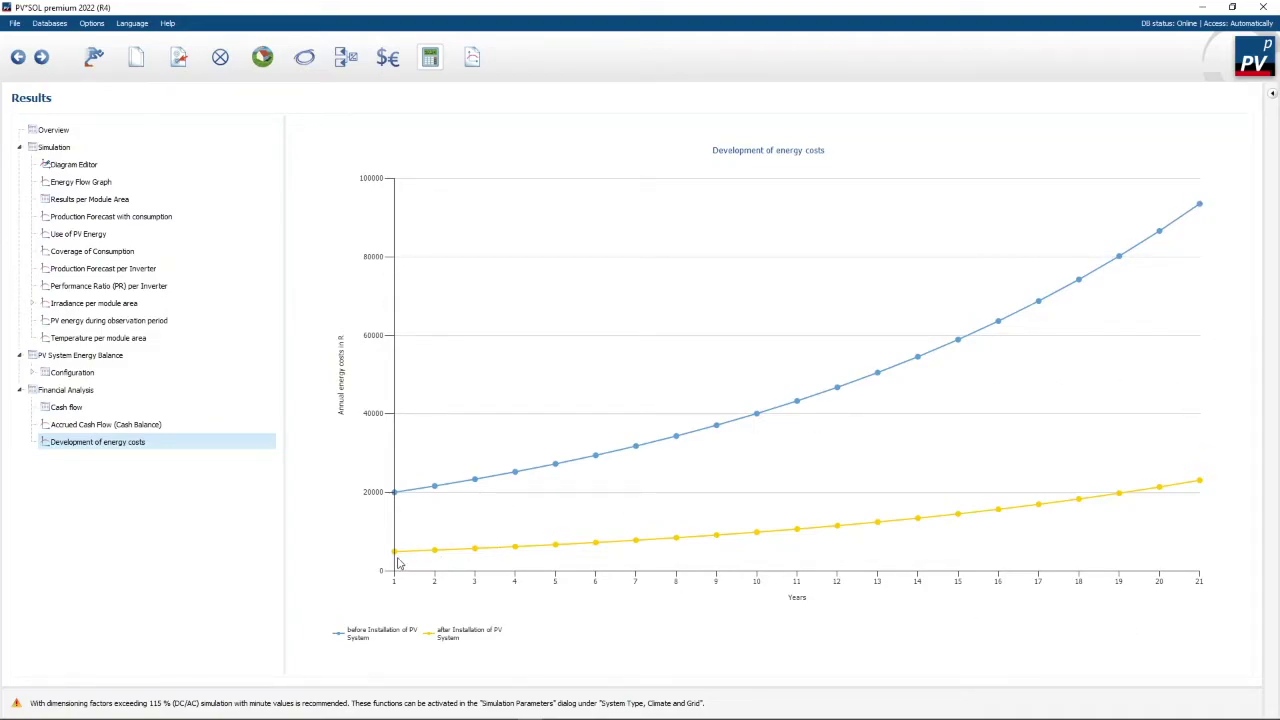
{"action": "mouse_move", "coordinate": [398, 557]}
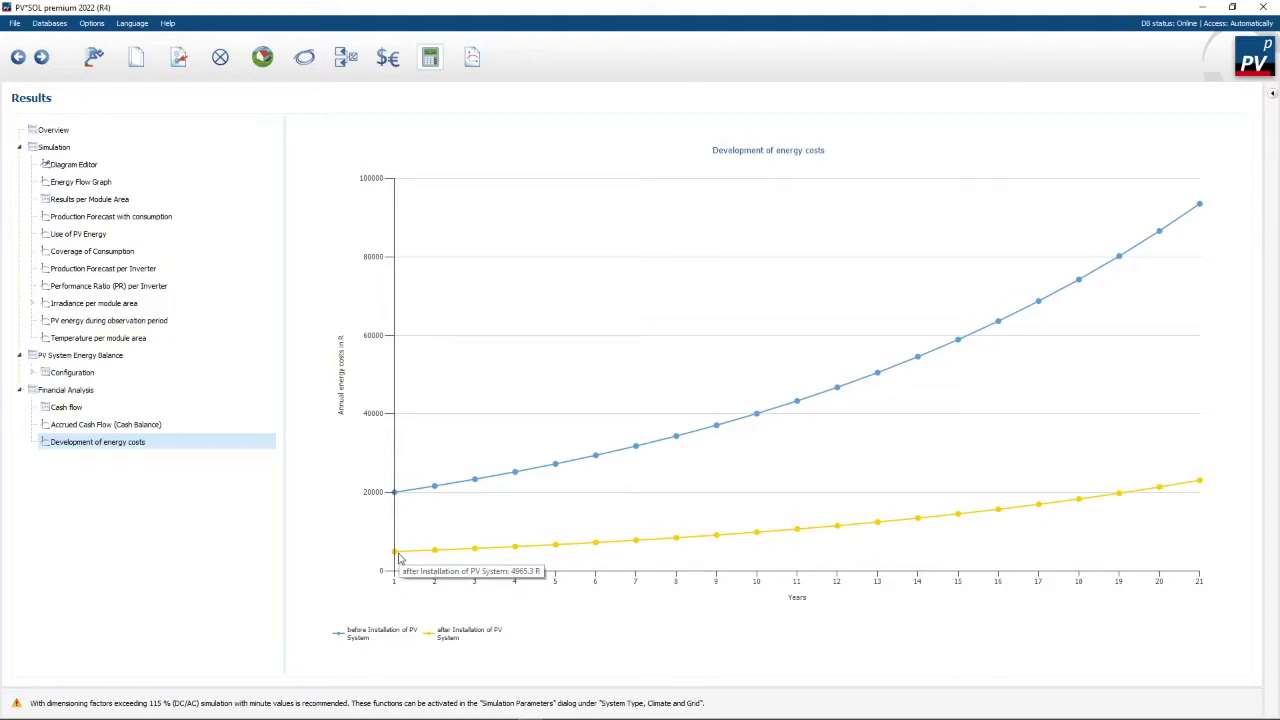
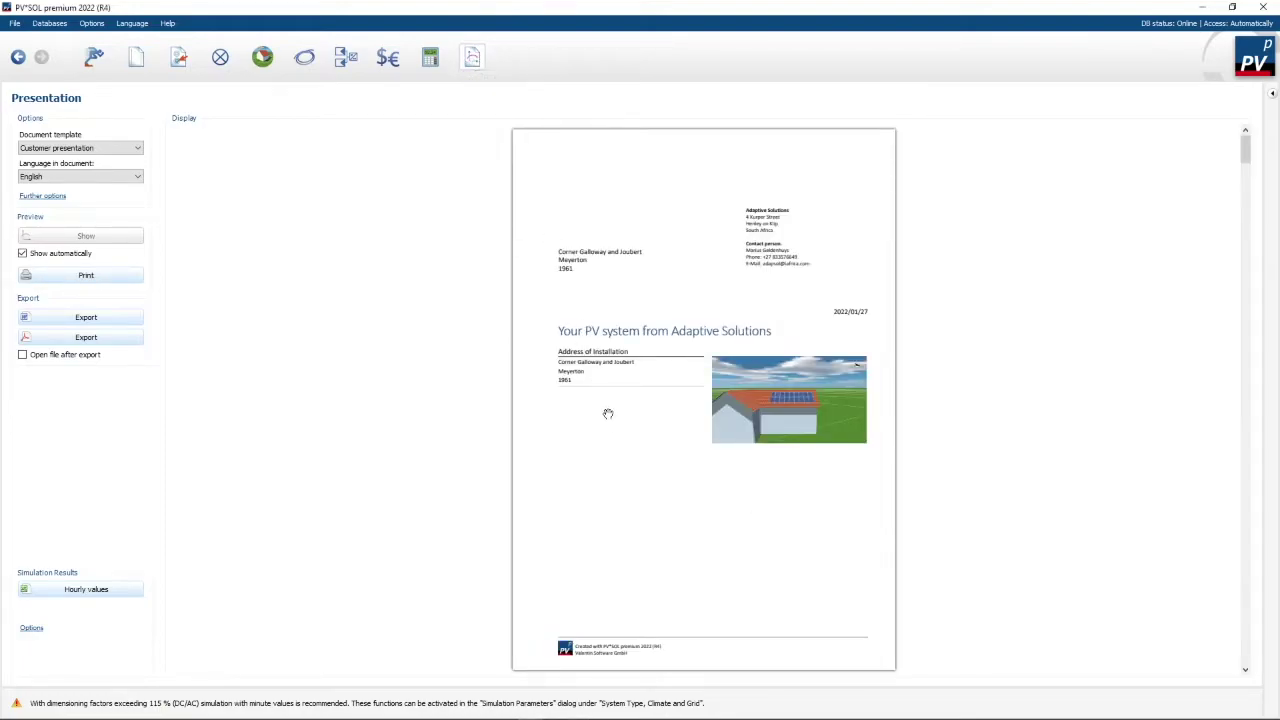
Read through the customer presentation report from the cover page to the parts list
{"action": "scroll", "coordinate": [637, 389], "scroll_direction": "down", "scroll_amount": 10}
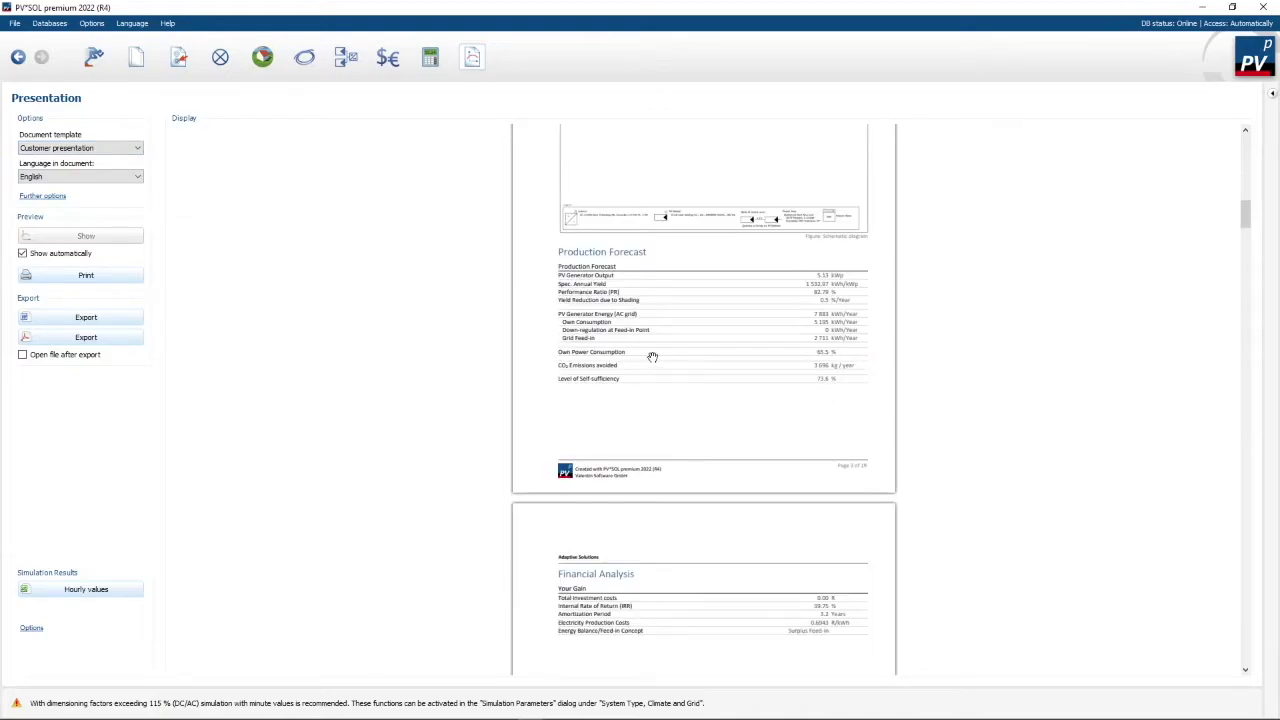
{"action": "scroll", "coordinate": [625, 334], "scroll_direction": "down", "scroll_amount": 4}
{"action": "scroll", "coordinate": [625, 334], "scroll_direction": "down", "scroll_amount": 12}
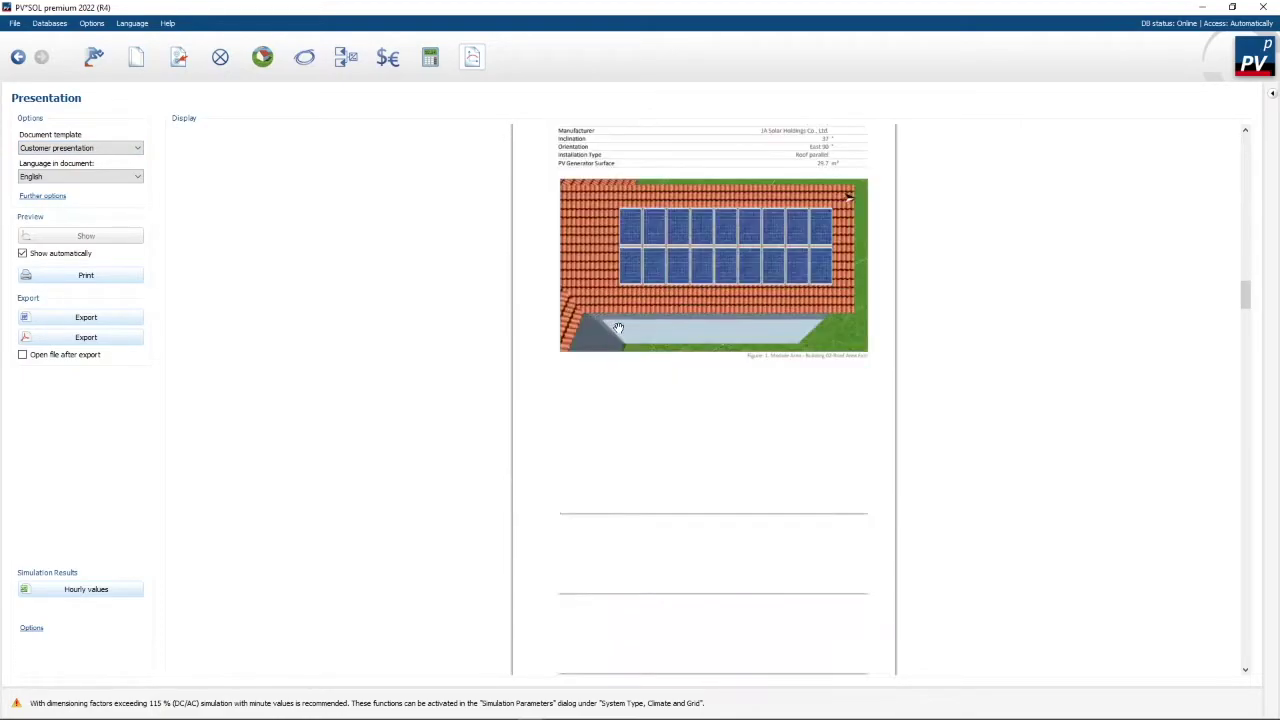
{"action": "scroll", "coordinate": [648, 337], "scroll_direction": "down", "scroll_amount": 16}
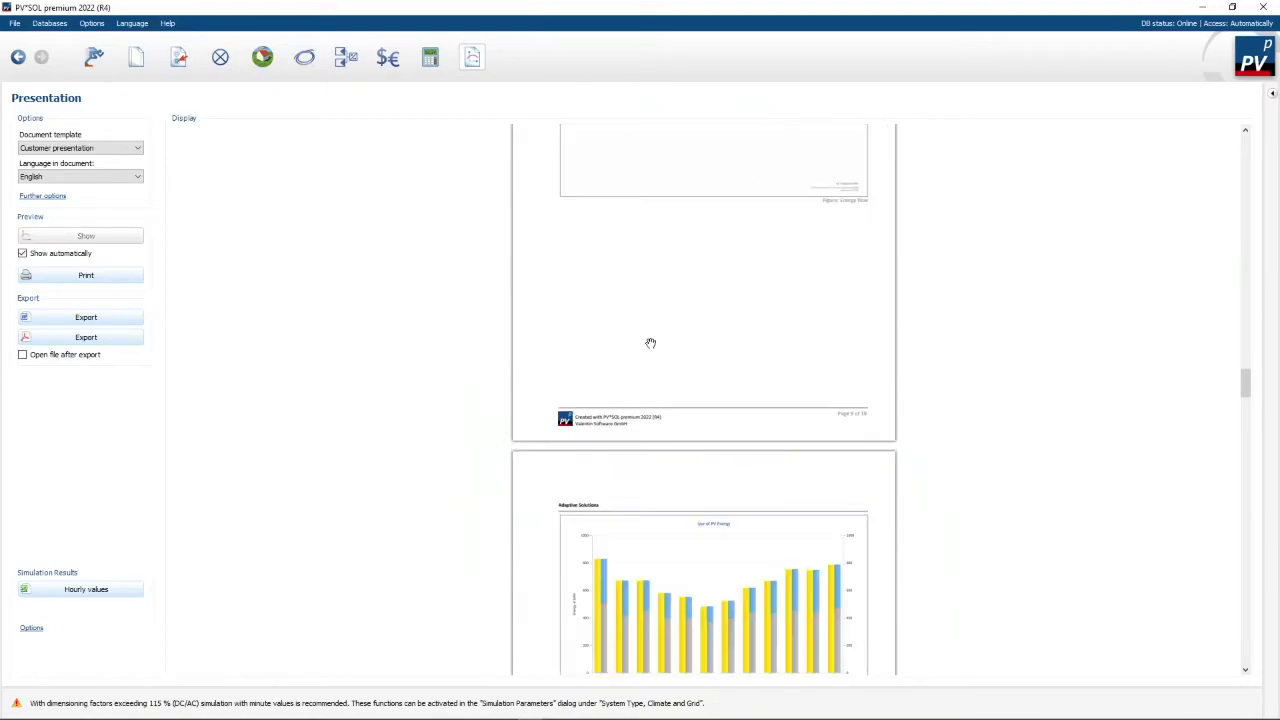
{"action": "scroll", "coordinate": [659, 349], "scroll_direction": "down", "scroll_amount": 20}
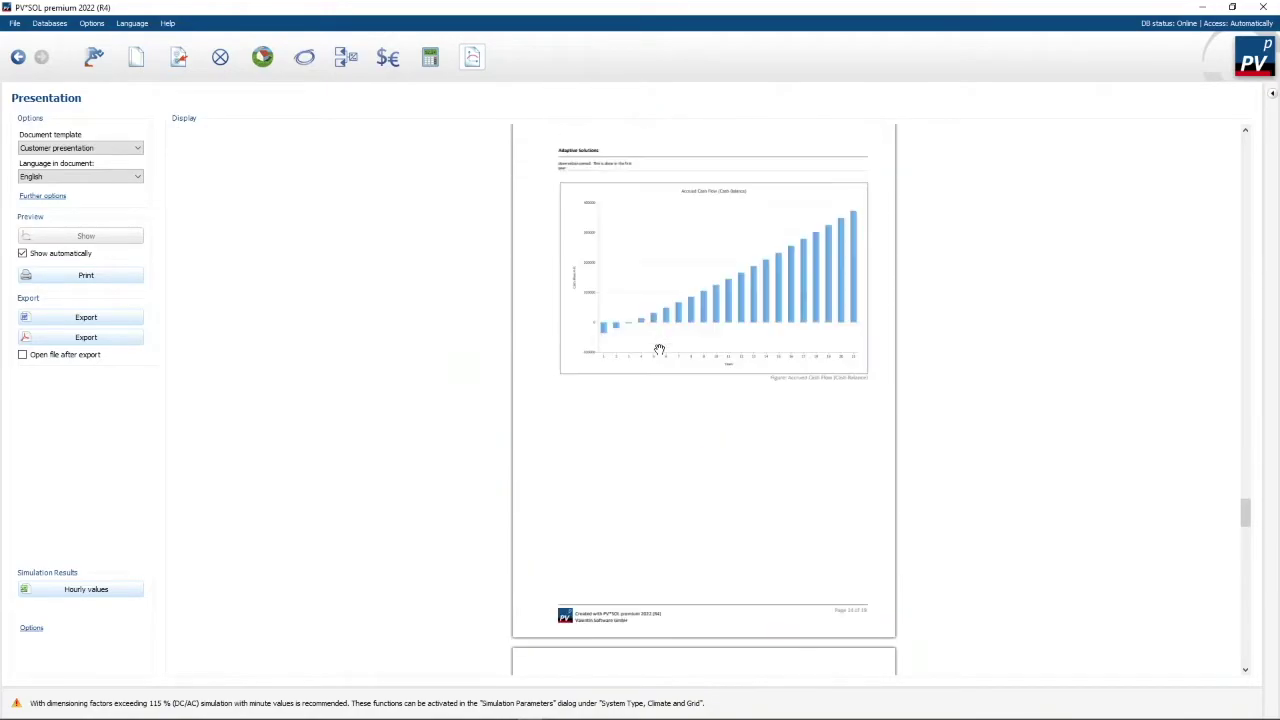
{"action": "scroll", "coordinate": [655, 348], "scroll_direction": "down", "scroll_amount": 8}
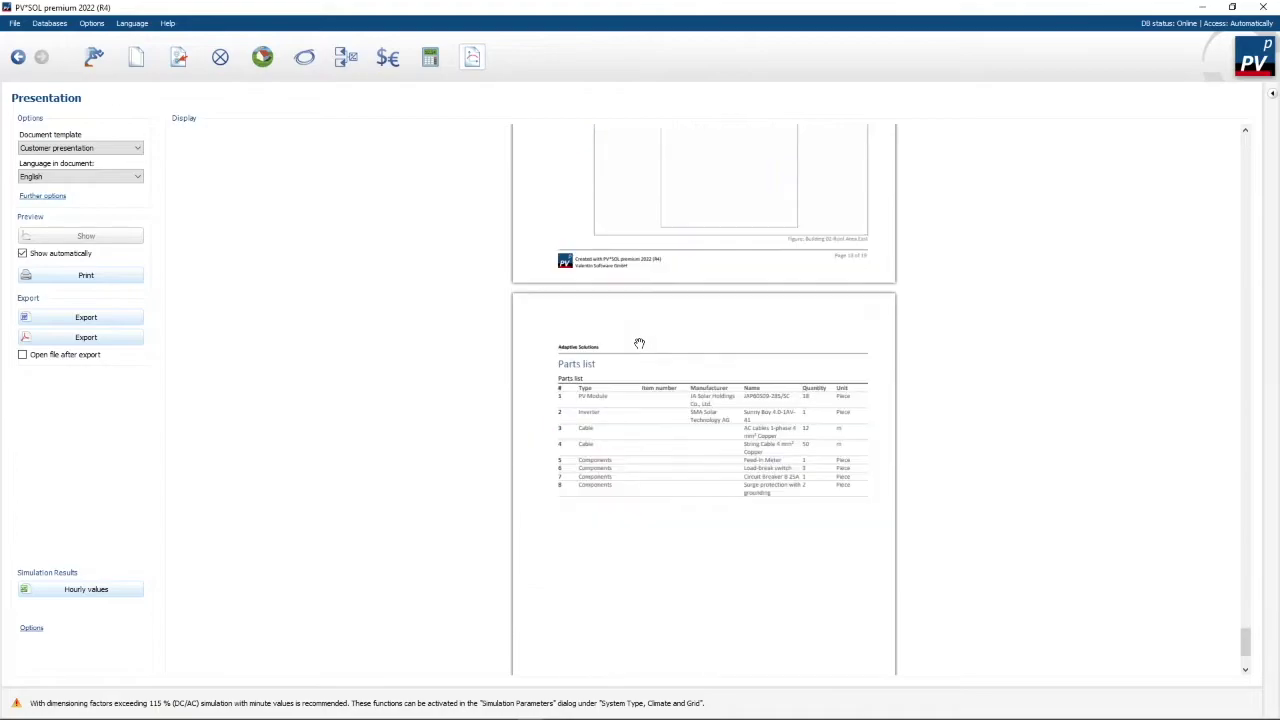
{"action": "scroll", "coordinate": [639, 343], "scroll_direction": "down", "scroll_amount": 2}
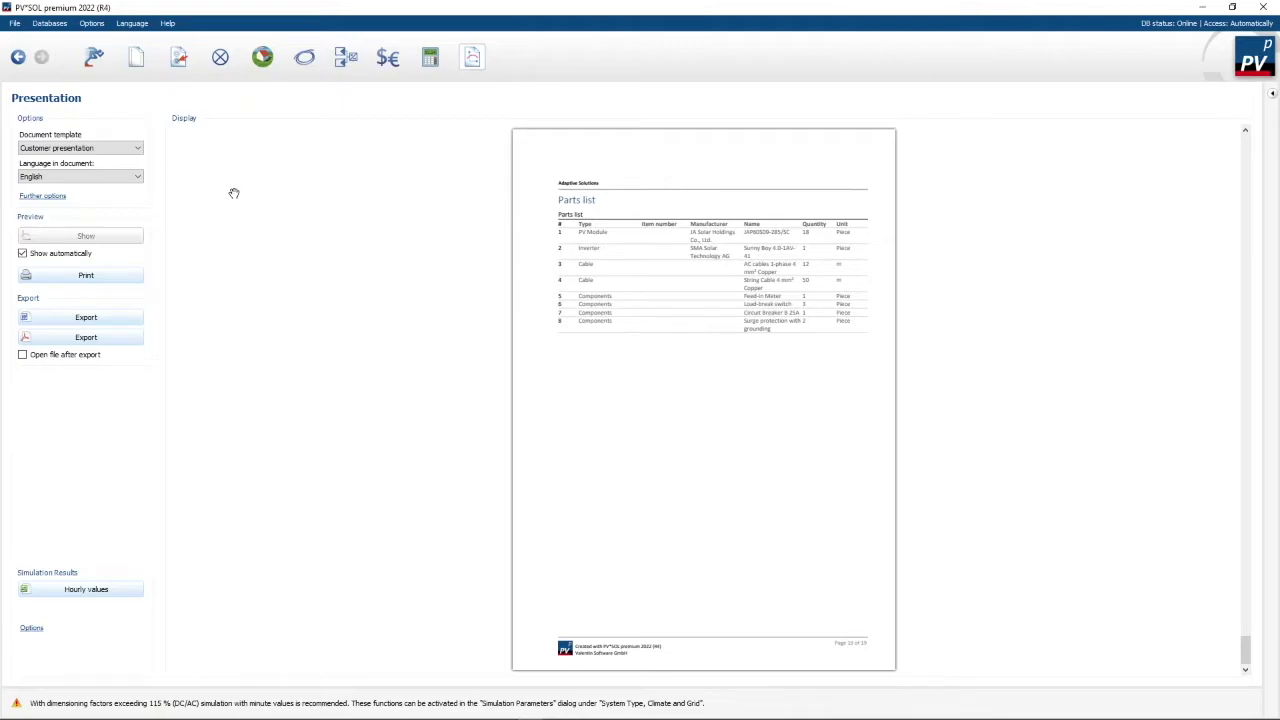
Inspect the document template and the content options for the customer presentation, leaving the settings unmodified
{"action": "left_click", "coordinate": [139, 149]}
{"action": "left_click", "coordinate": [140, 152]}
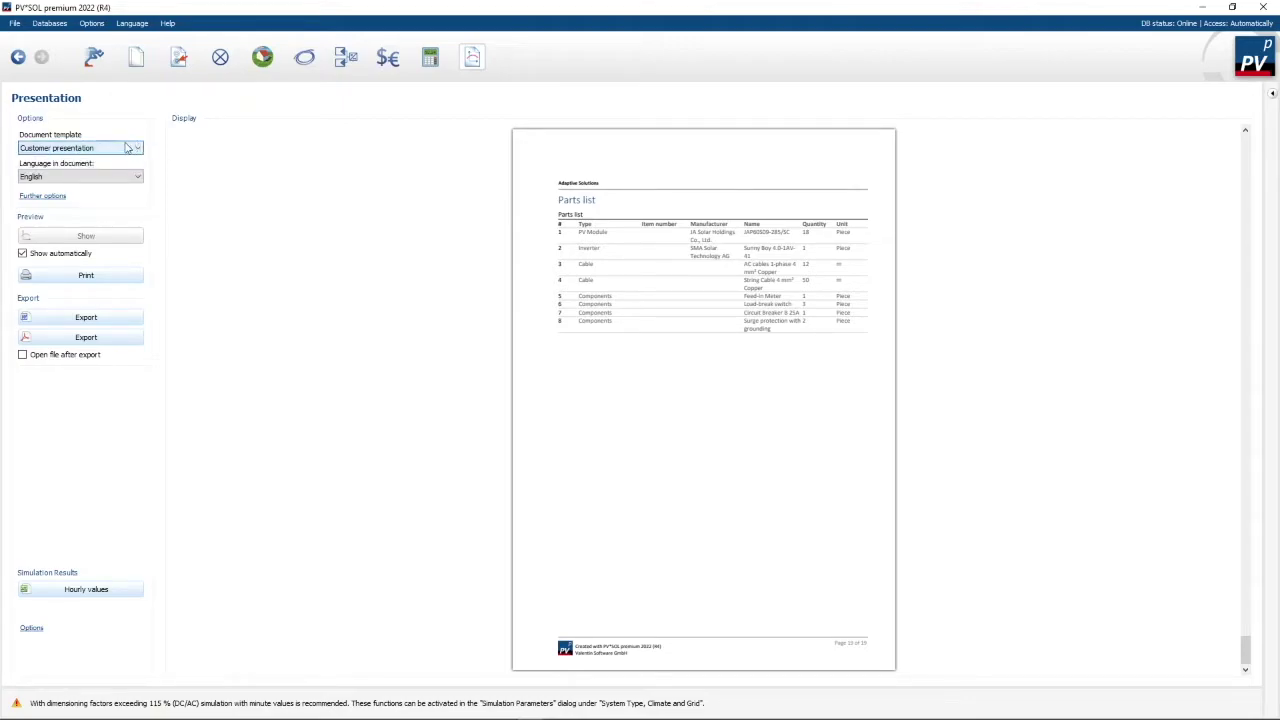
{"action": "left_click", "coordinate": [48, 197]}
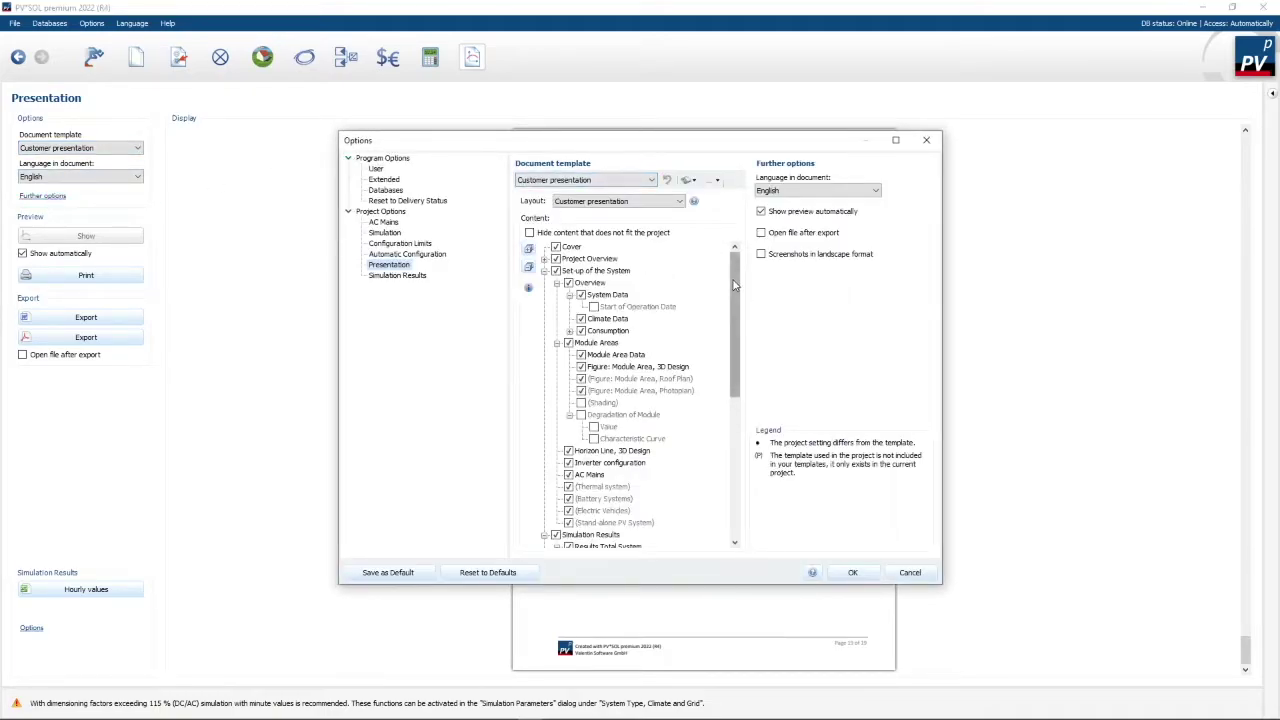
{"action": "mouse_move", "coordinate": [734, 285]}
{"action": "left_mouse_down"}
{"action": "mouse_move", "coordinate": [734, 432]}
{"action": "mouse_move", "coordinate": [737, 260]}
{"action": "left_mouse_up"}
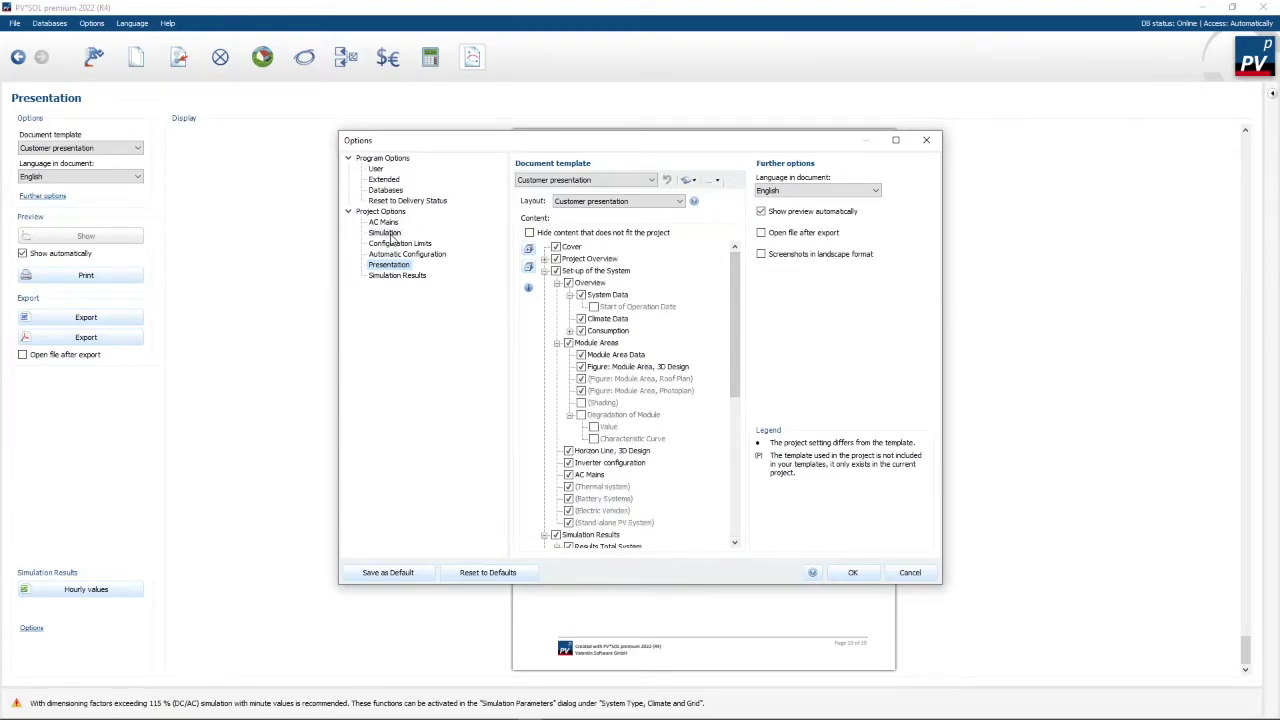
{"action": "left_click", "coordinate": [910, 573]}
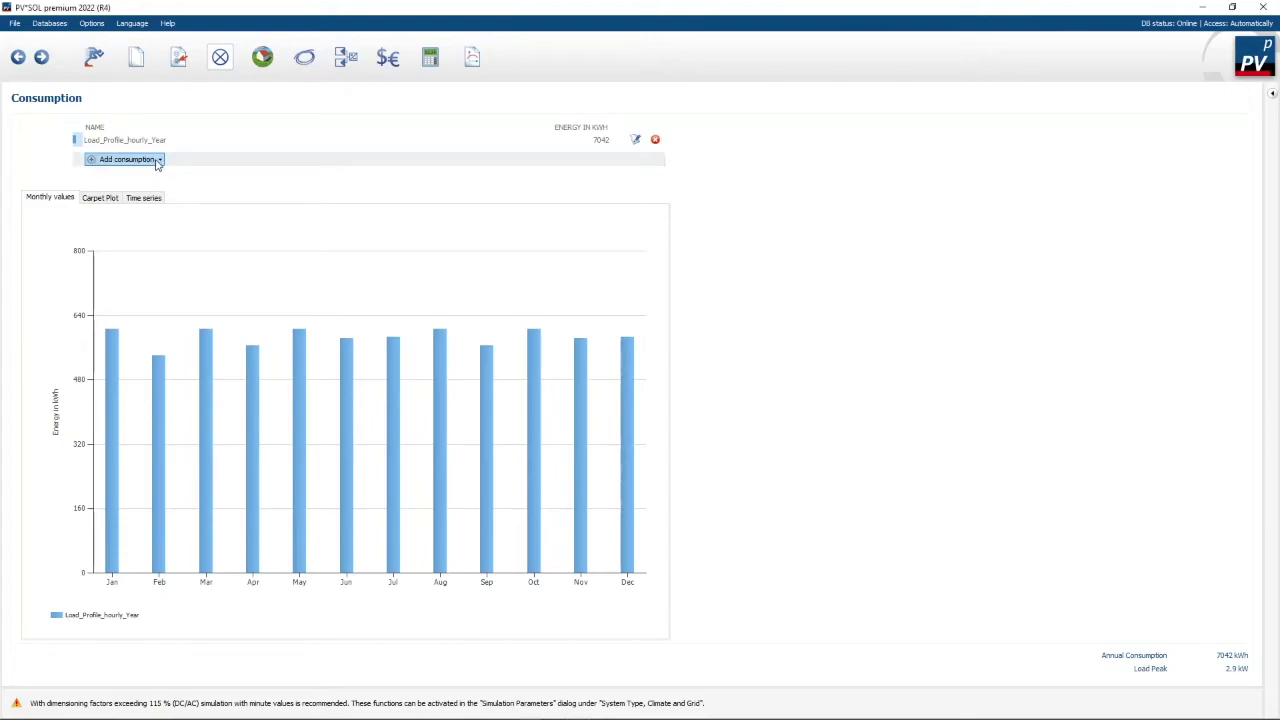
Add a constant surplus consumption named Pool Pump with a maximum power of 750 W
{"action": "left_click", "coordinate": [158, 162]}
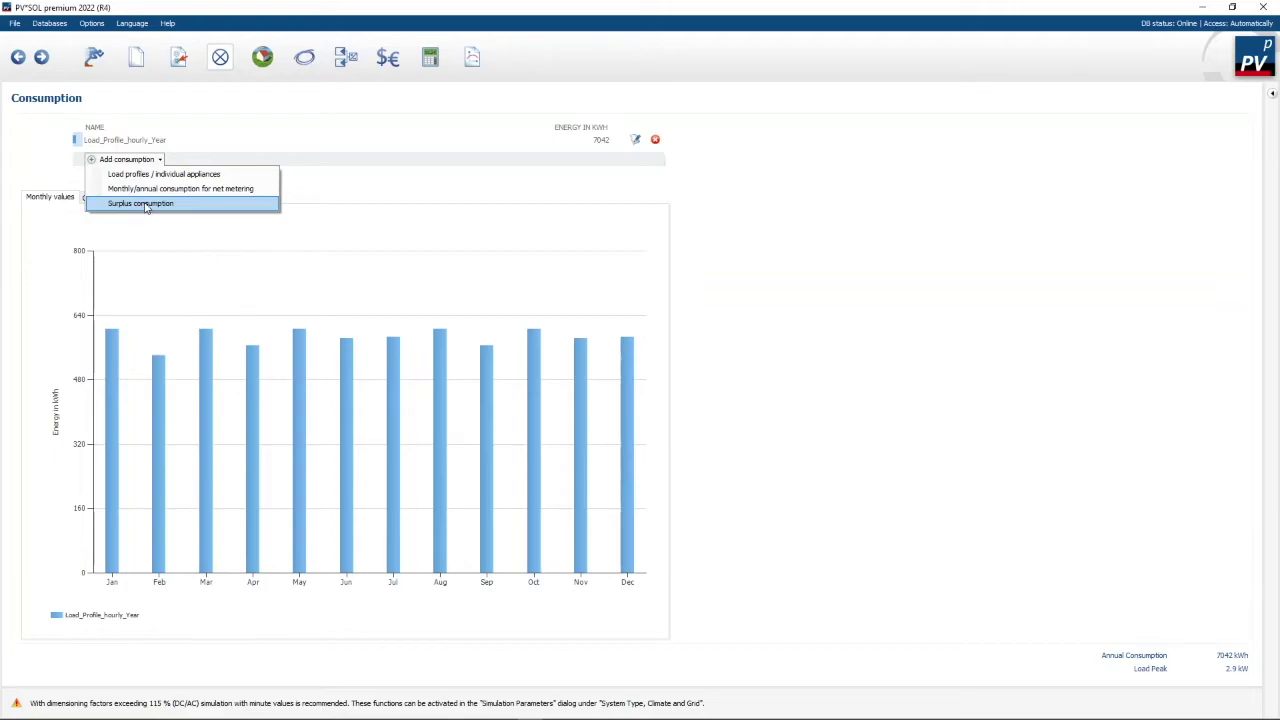
{"action": "left_click", "coordinate": [146, 204]}
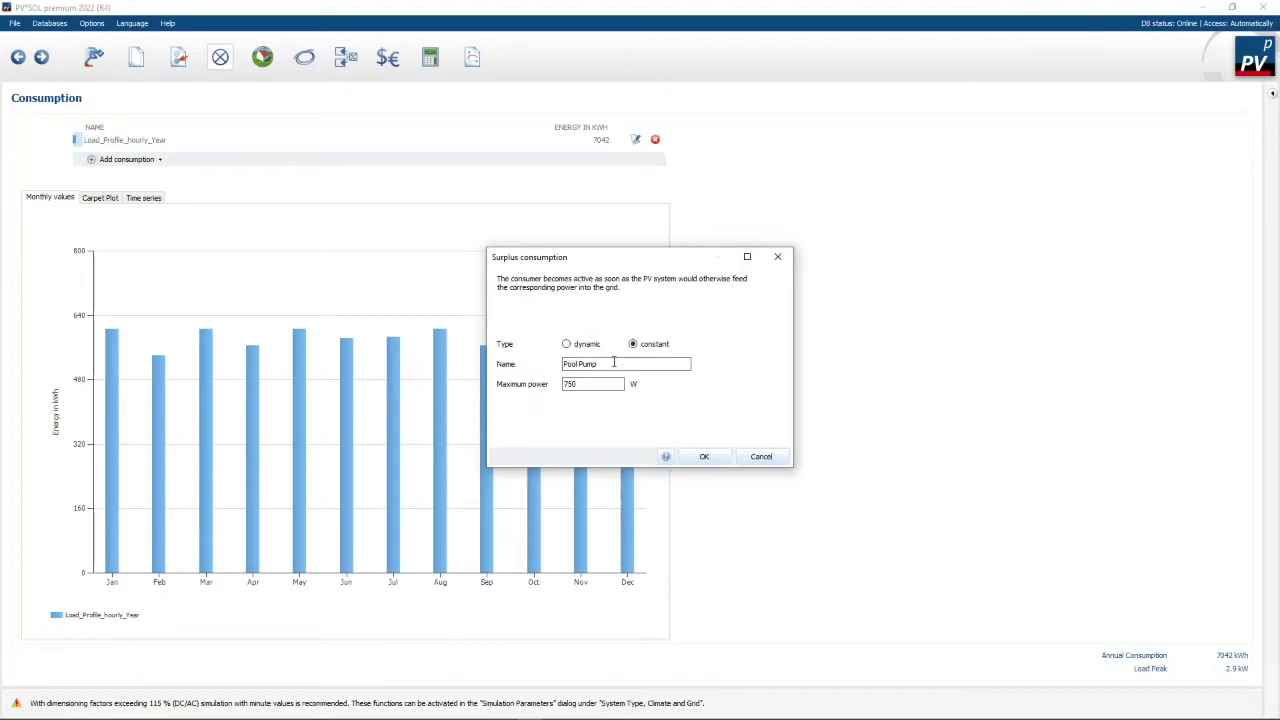
{"action": "left_click", "coordinate": [582, 384]}
{"action": "left_click", "coordinate": [567, 345]}
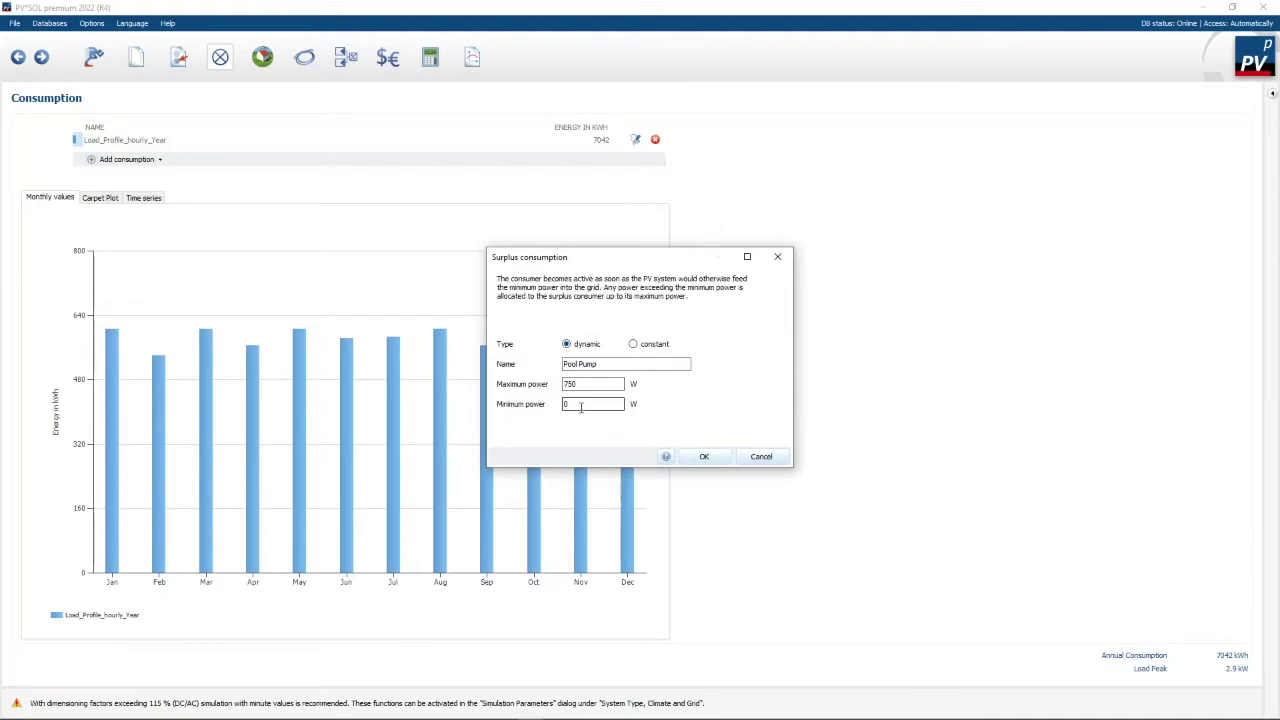
{"action": "left_click", "coordinate": [632, 344]}
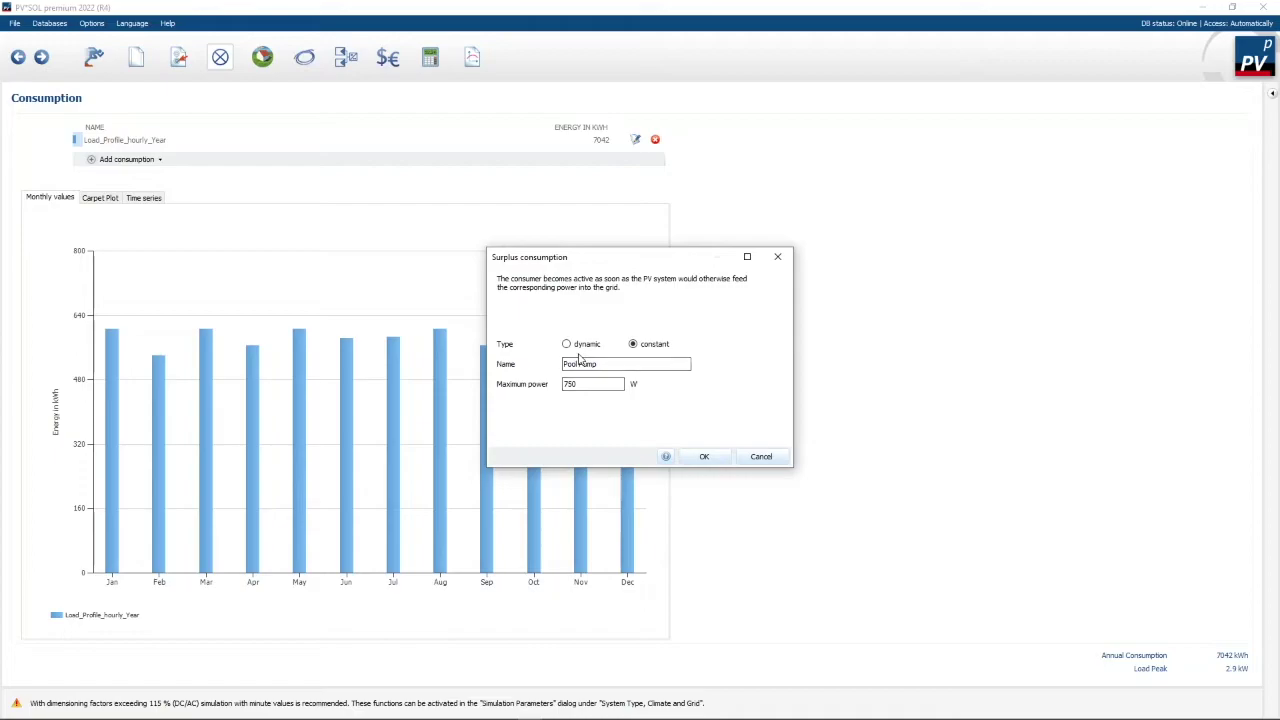
{"action": "left_click", "coordinate": [705, 458]}
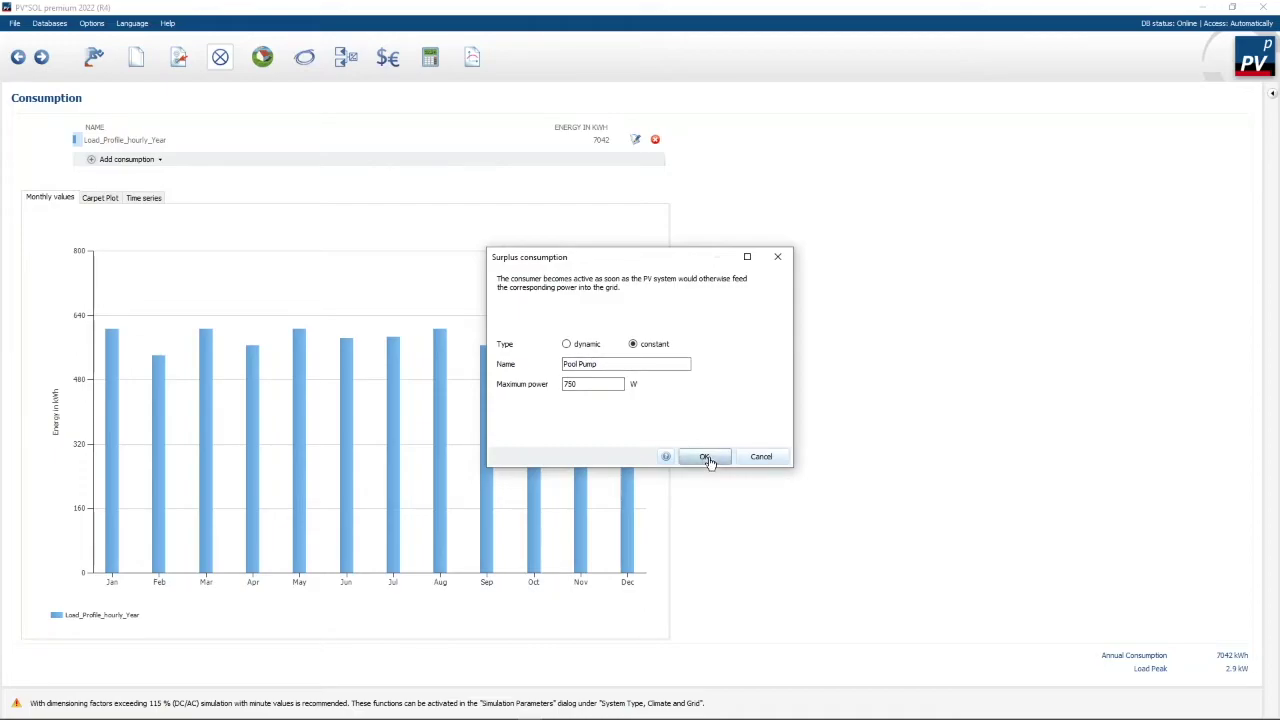
Rerun the simulation with the added surplus consumer and show the results in the Diagram Editor
{"action": "left_click", "coordinate": [389, 60]}
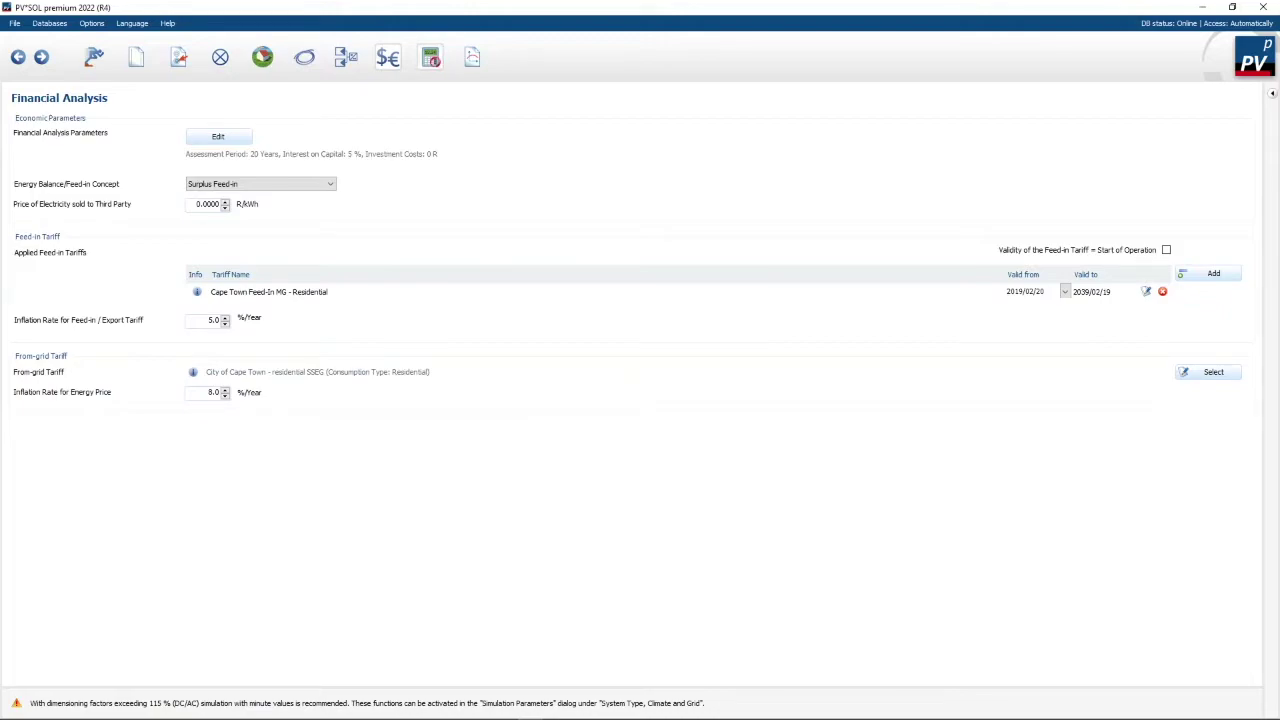
{"action": "left_click", "coordinate": [431, 60]}
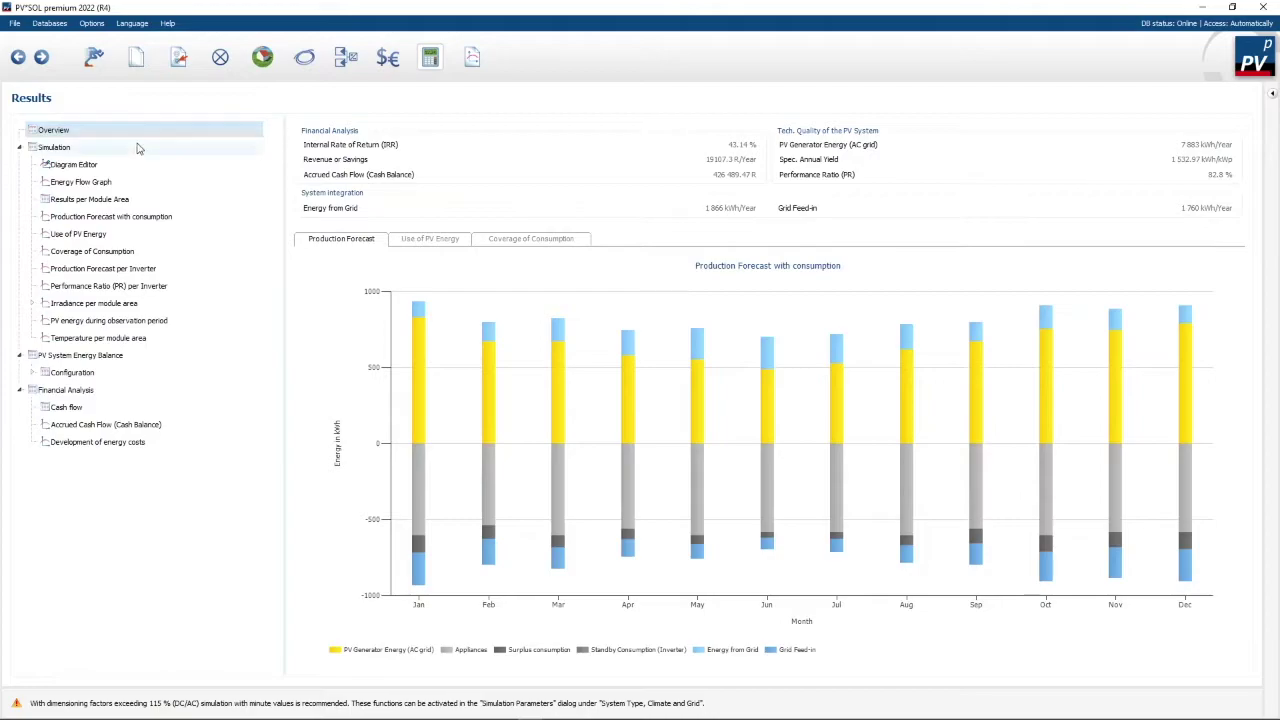
{"action": "left_click", "coordinate": [70, 166]}
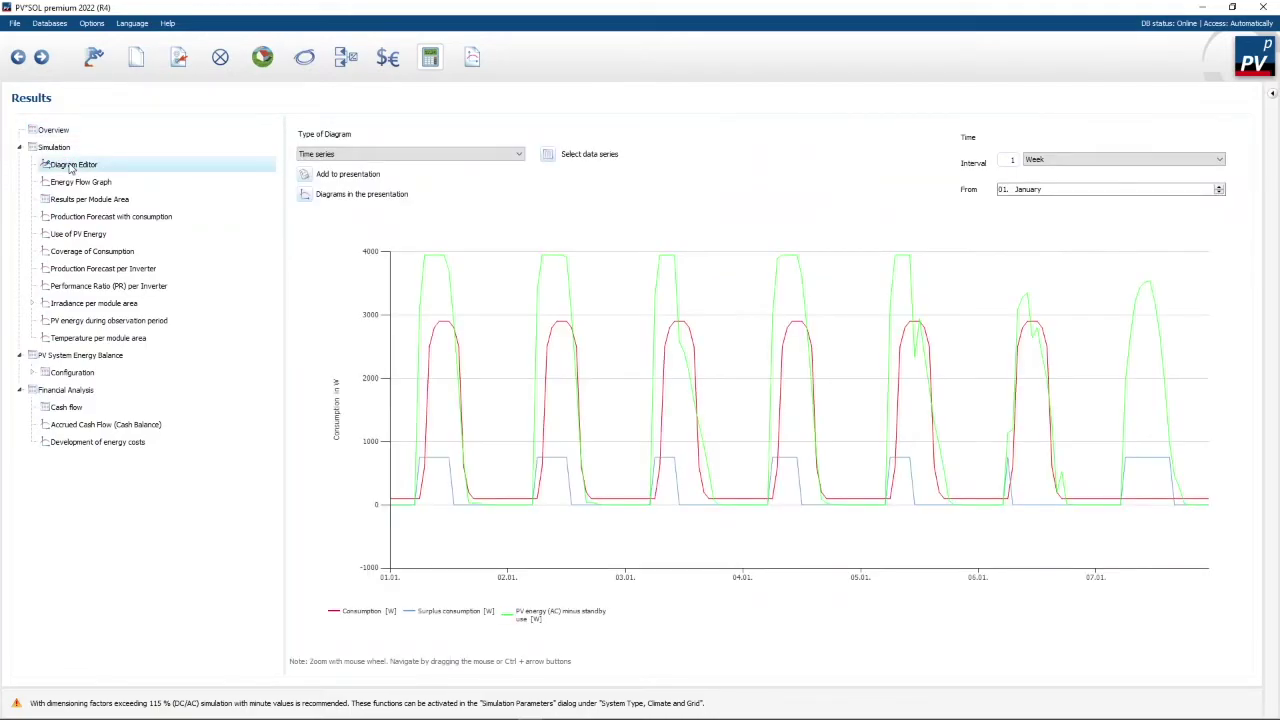
Review which data series the diagram plots, keep the selection, and display the simulation results summary
{"action": "left_click", "coordinate": [548, 155]}
{"action": "mouse_move", "coordinate": [843, 246]}
{"action": "left_mouse_down"}
{"action": "mouse_move", "coordinate": [840, 430]}
{"action": "mouse_move", "coordinate": [842, 248]}
{"action": "left_mouse_up"}
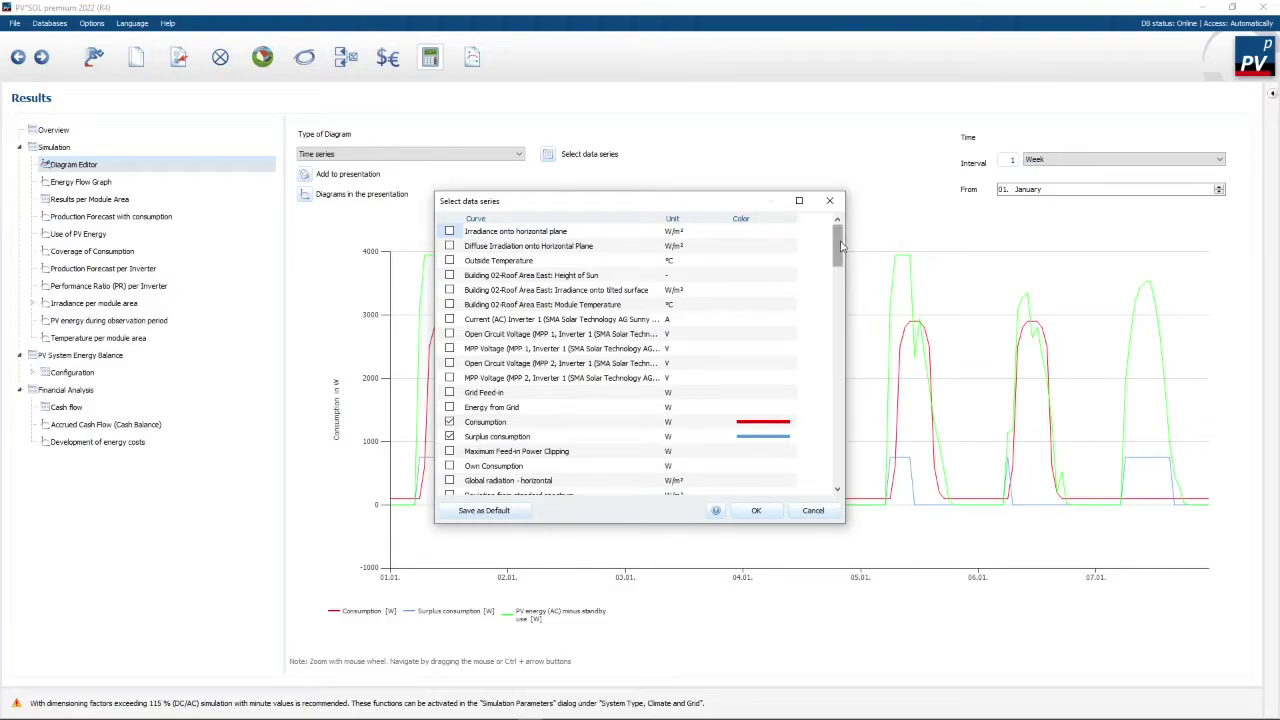
{"action": "left_click_drag", "start_coordinate": [834, 240], "coordinate": [854, 472]}
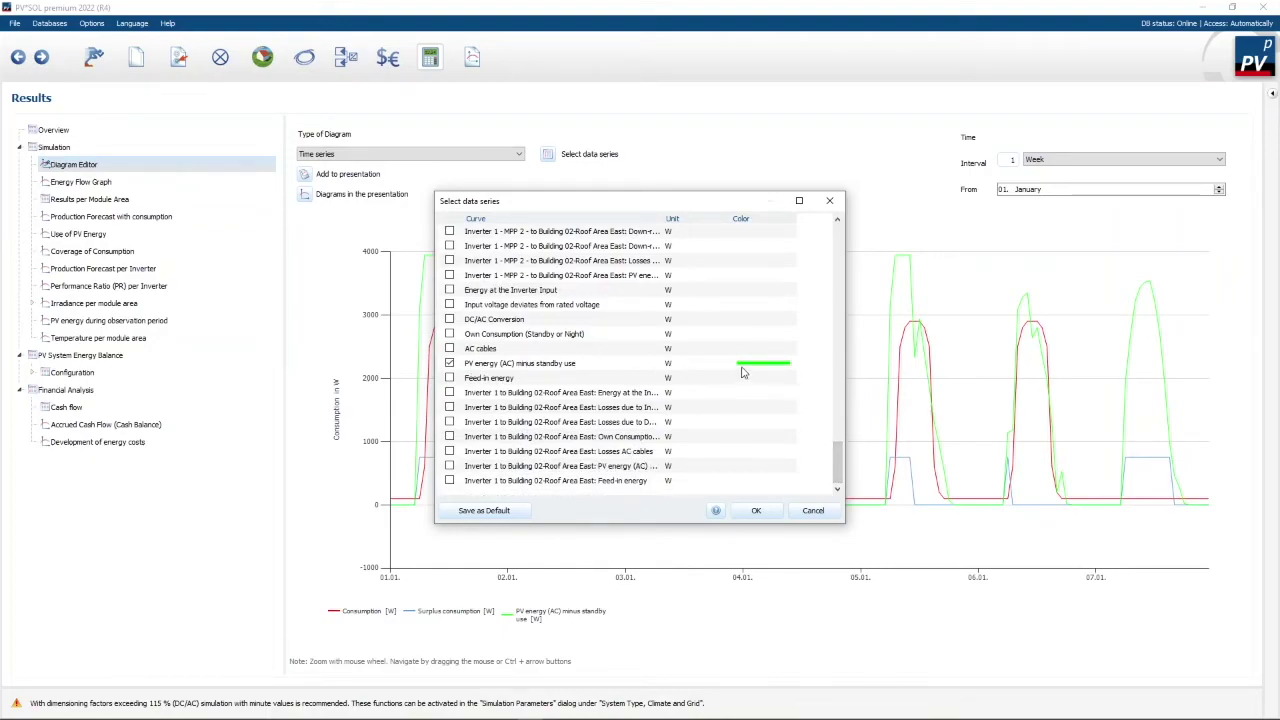
{"action": "left_click", "coordinate": [763, 512]}
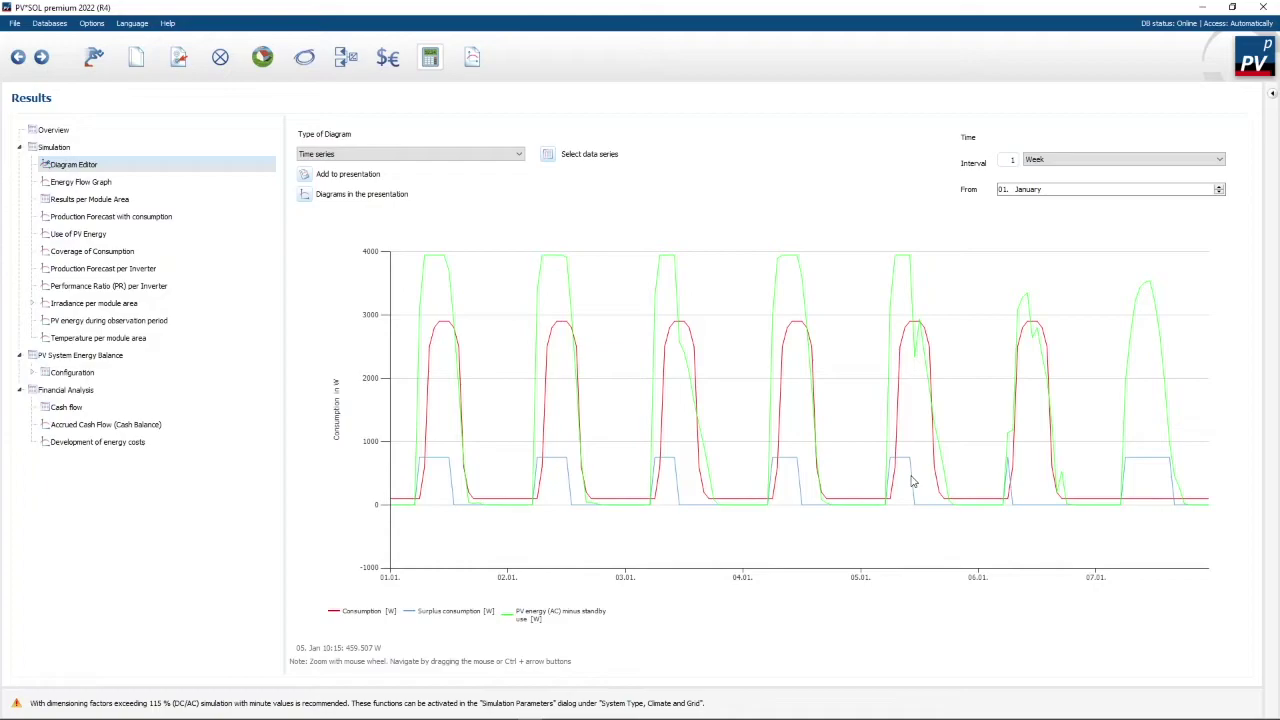
{"action": "left_click", "coordinate": [53, 147]}
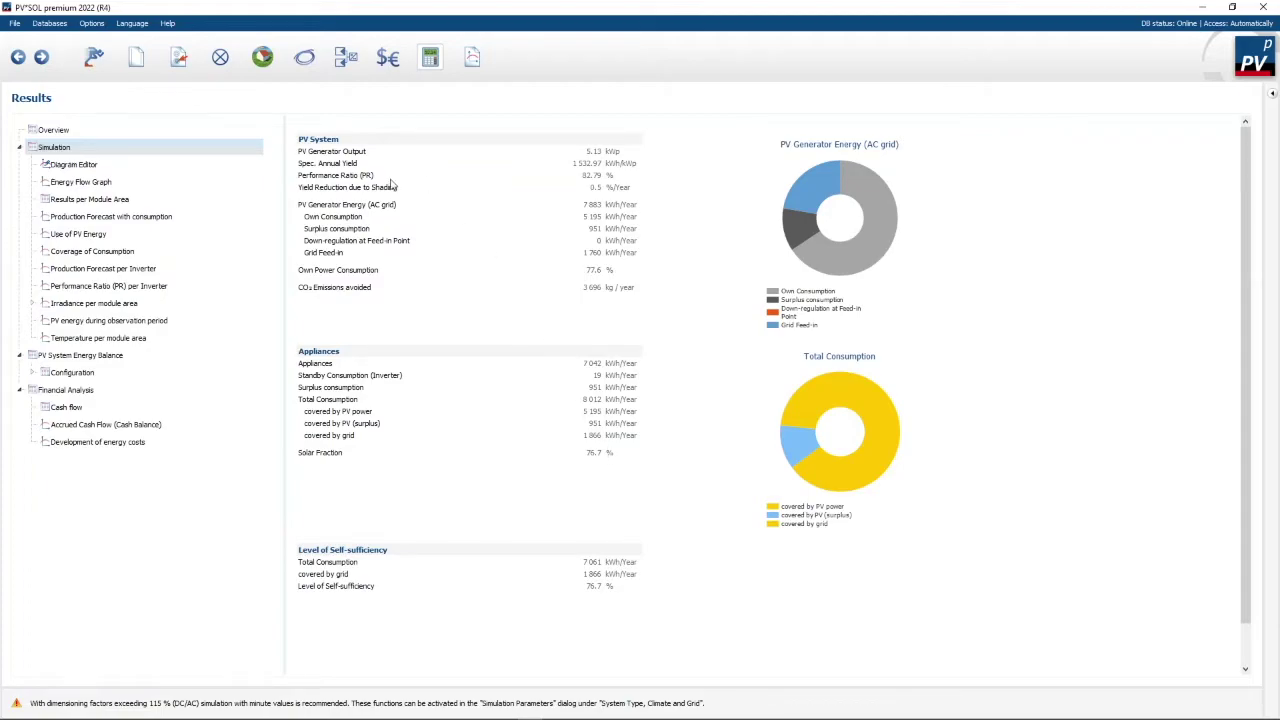
Delete the Pool Pump surplus consumption, rerun the simulation and show its results summary
{"action": "left_click", "coordinate": [221, 58]}
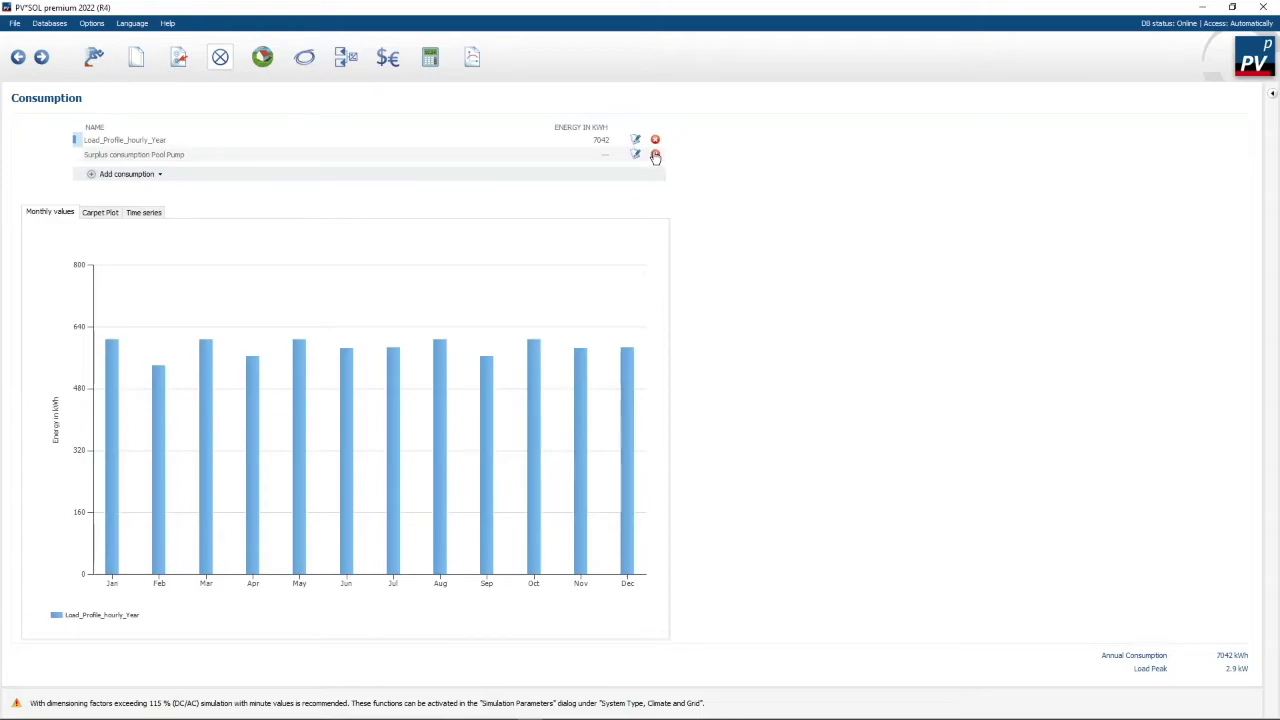
{"action": "left_click", "coordinate": [655, 154]}
{"action": "left_click", "coordinate": [430, 57]}
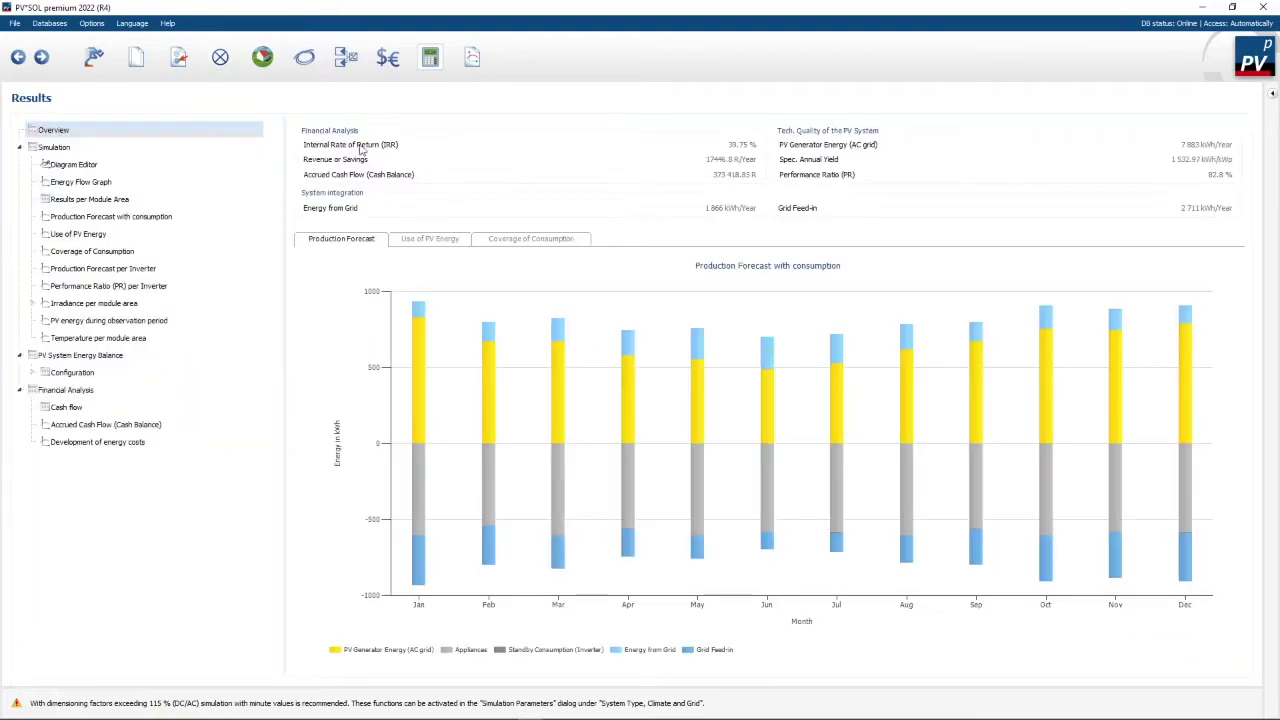
{"action": "left_click", "coordinate": [58, 148]}
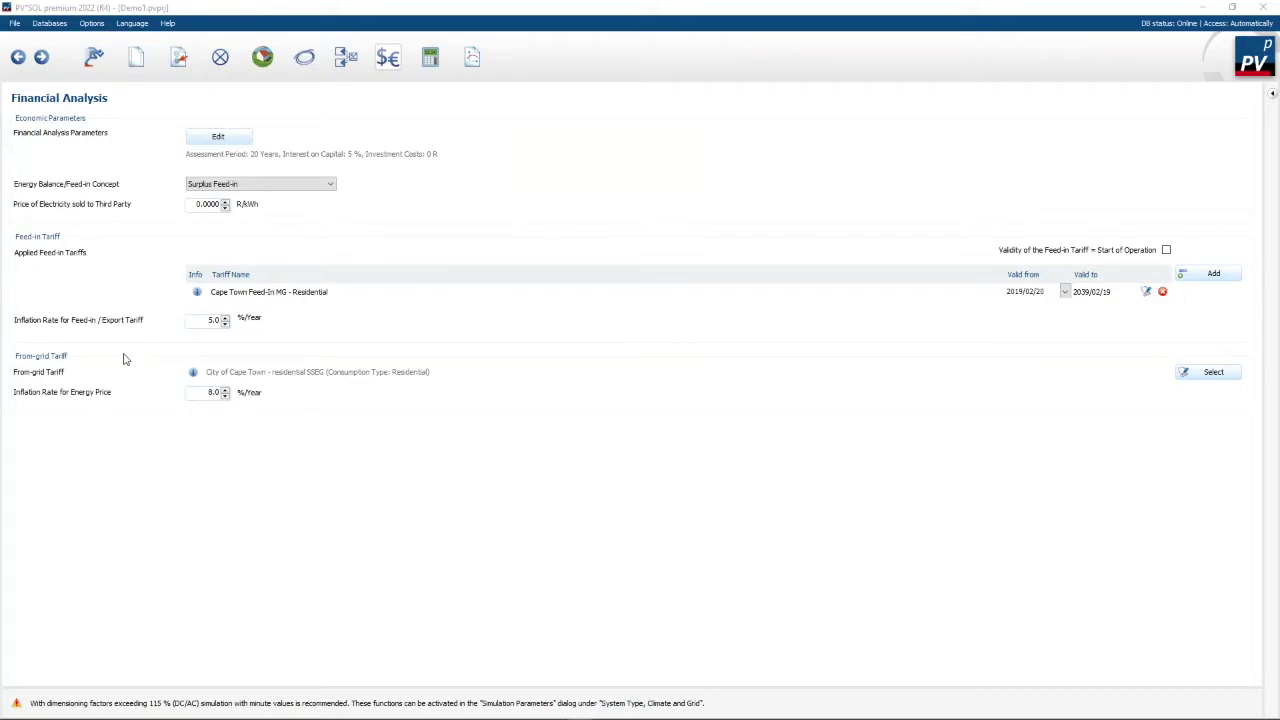
Create a new South African from-grid tariff for Johannesburg with City Power as energy supplier, named Sample_fixed
{"action": "left_click", "coordinate": [1214, 371]}
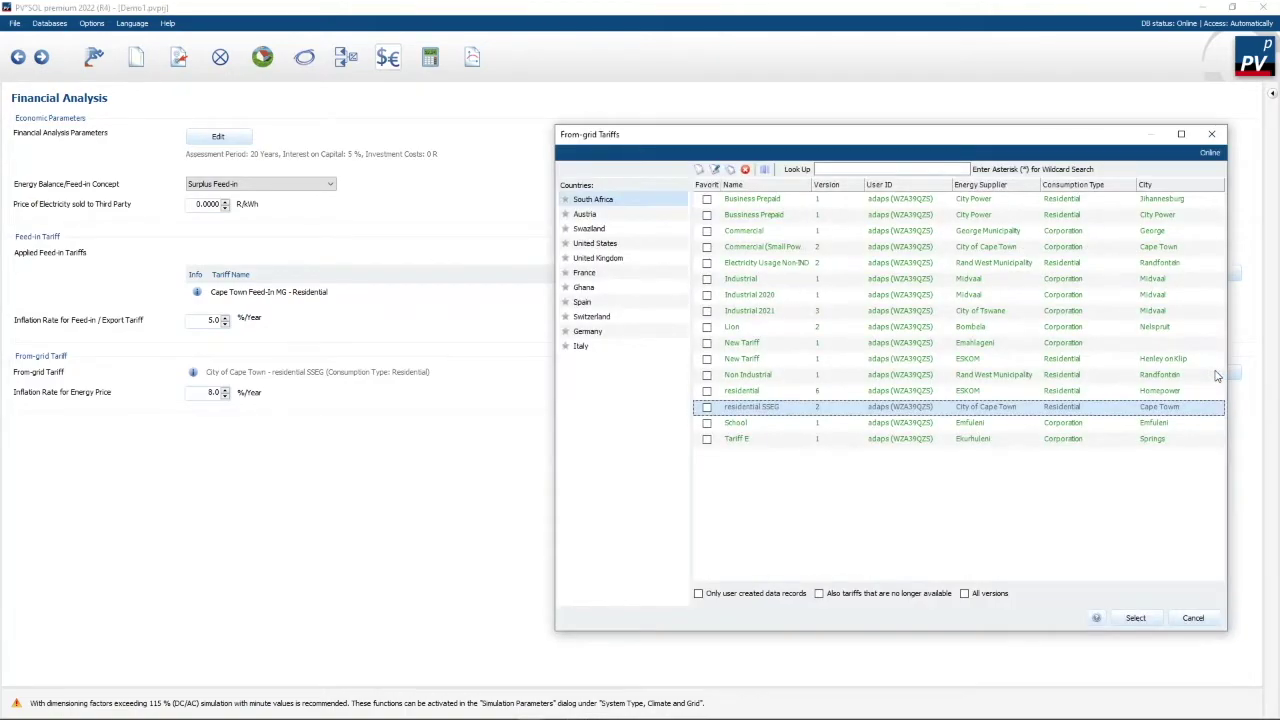
{"action": "left_click", "coordinate": [698, 171]}
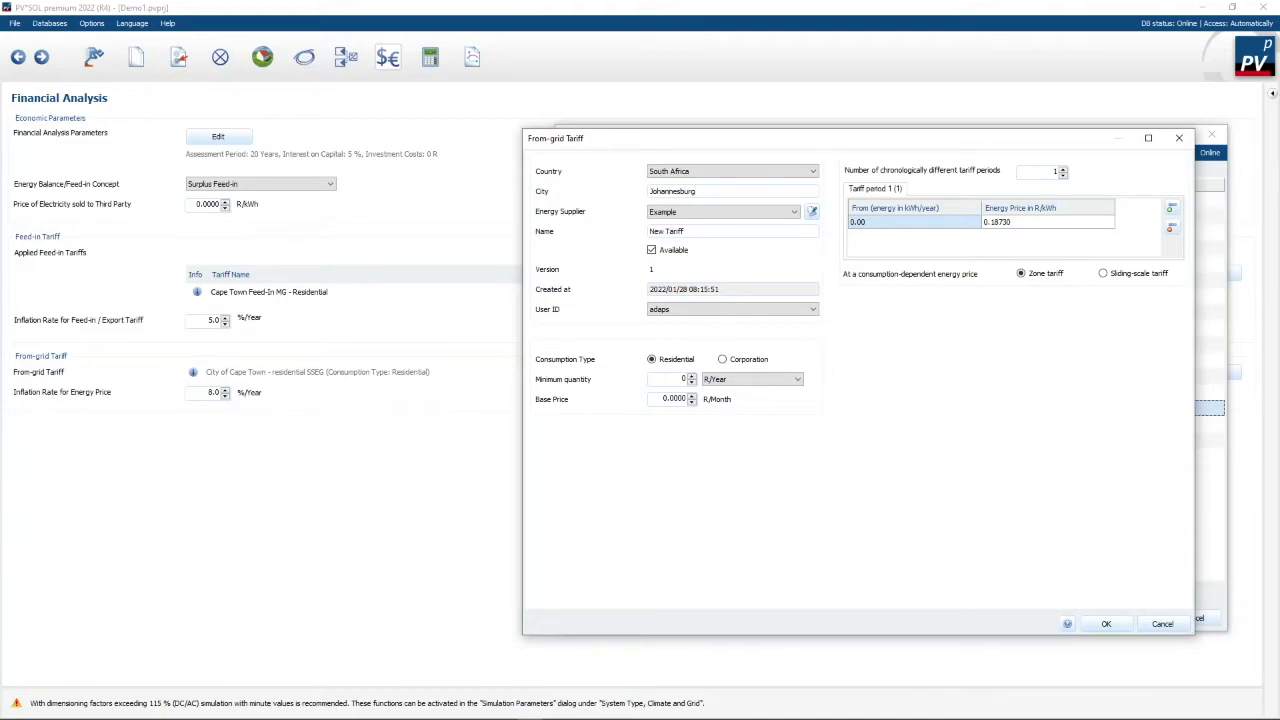
{"action": "left_click", "coordinate": [795, 213]}
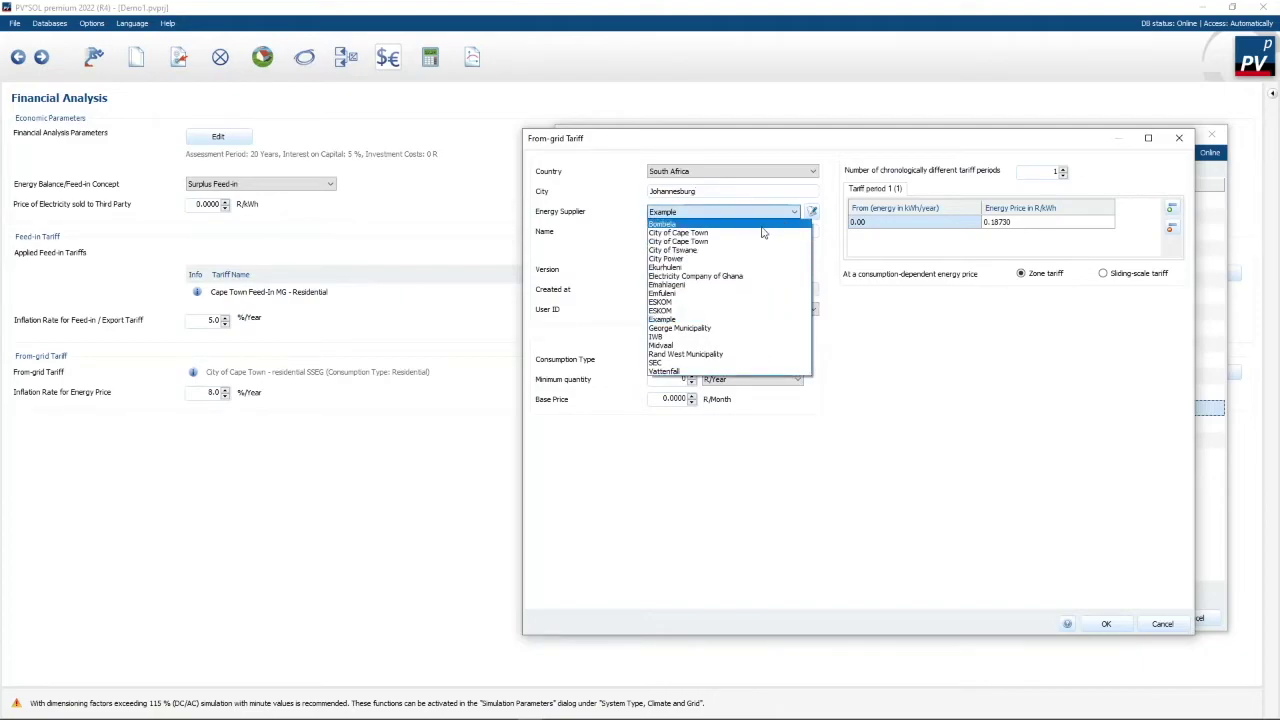
{"action": "left_click", "coordinate": [671, 259]}
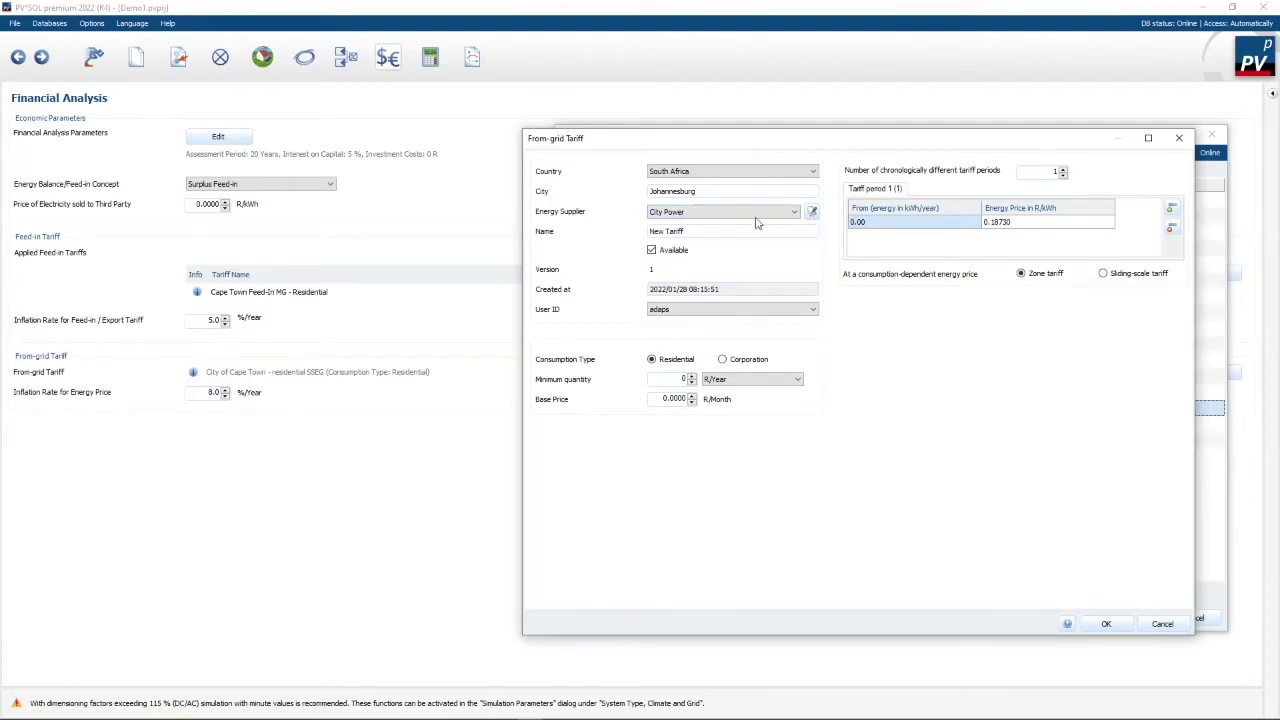
{"action": "left_click_drag", "start_coordinate": [706, 228], "coordinate": [624, 234]}
{"action": "type", "text": "Sample_fixed"}
Set the Sample_fixed tariff's energy price to 2.50 R/kWh and its base price to 150 R/month, and save it
{"action": "left_click", "coordinate": [1025, 223]}
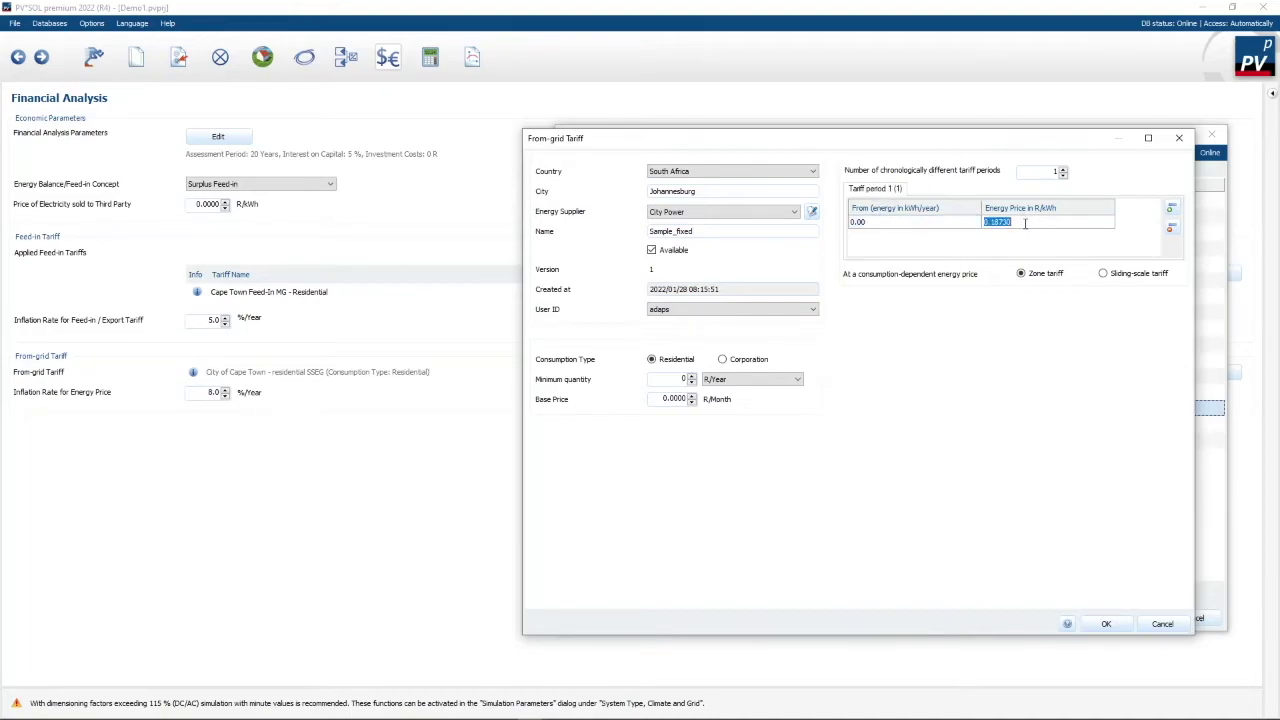
{"action": "type", "text": "2.50"}
{"action": "left_click", "coordinate": [662, 399]}
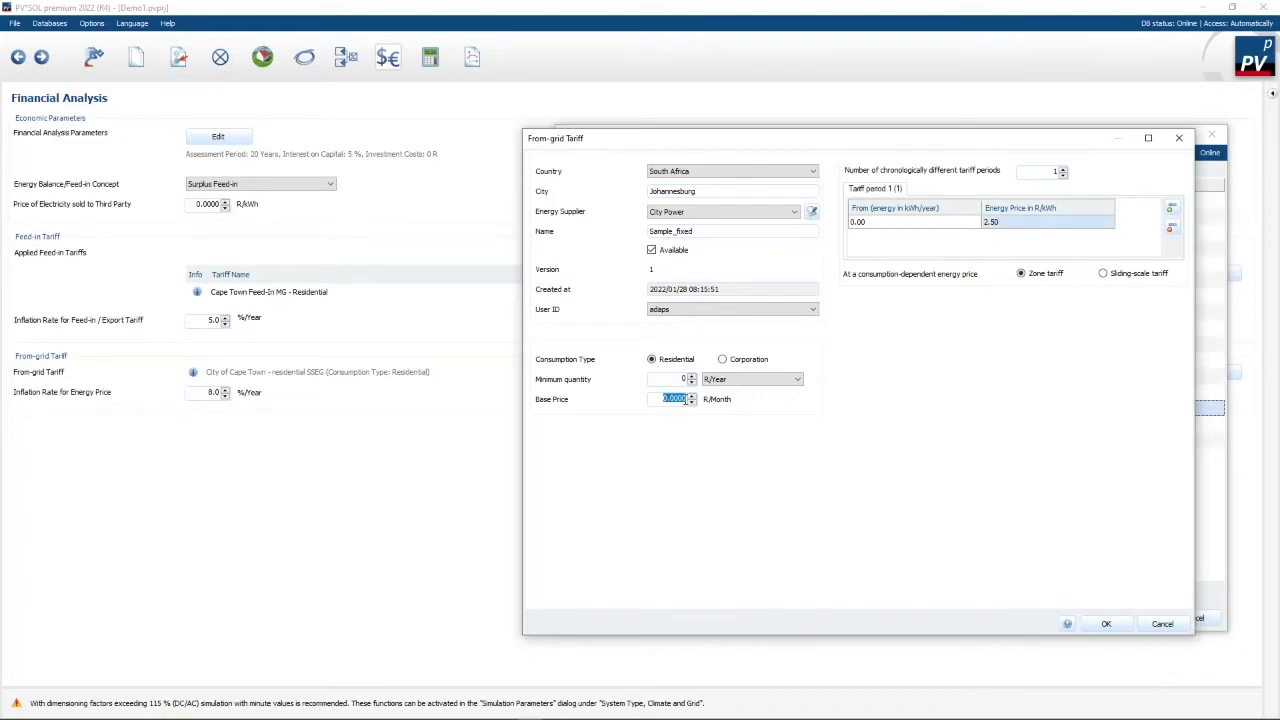
{"action": "type", "text": "150"}
{"action": "left_click", "coordinate": [1106, 624]}
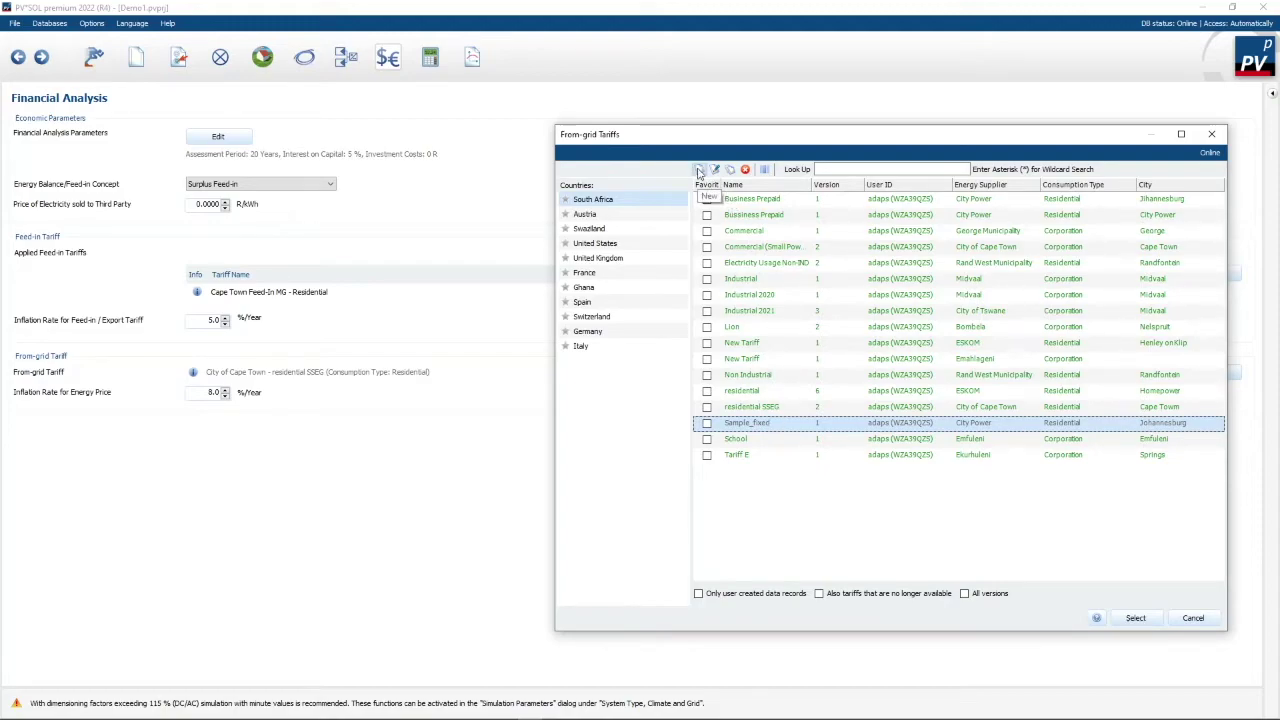
Start another new from-grid tariff and consult the City of Cape Town residential tariff example in the PowerPoint slides
{"action": "left_click", "coordinate": [699, 171]}
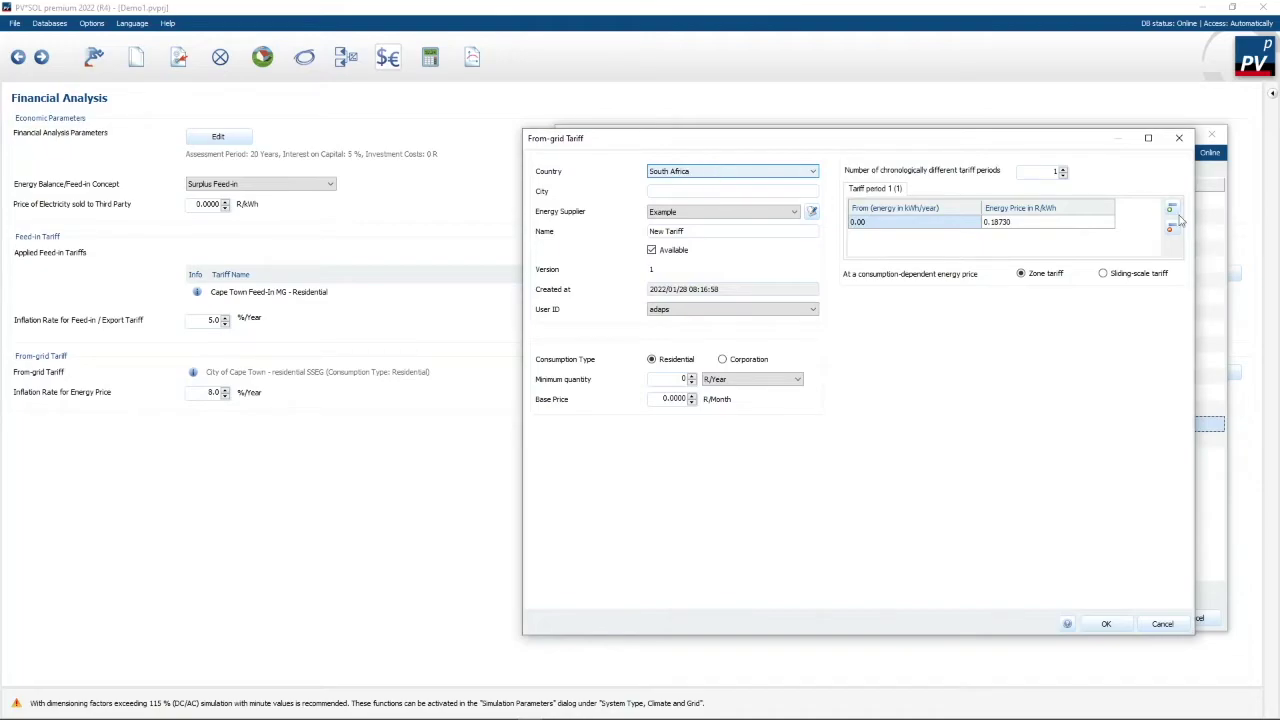
{"action": "key", "text": "alt+Tab"}
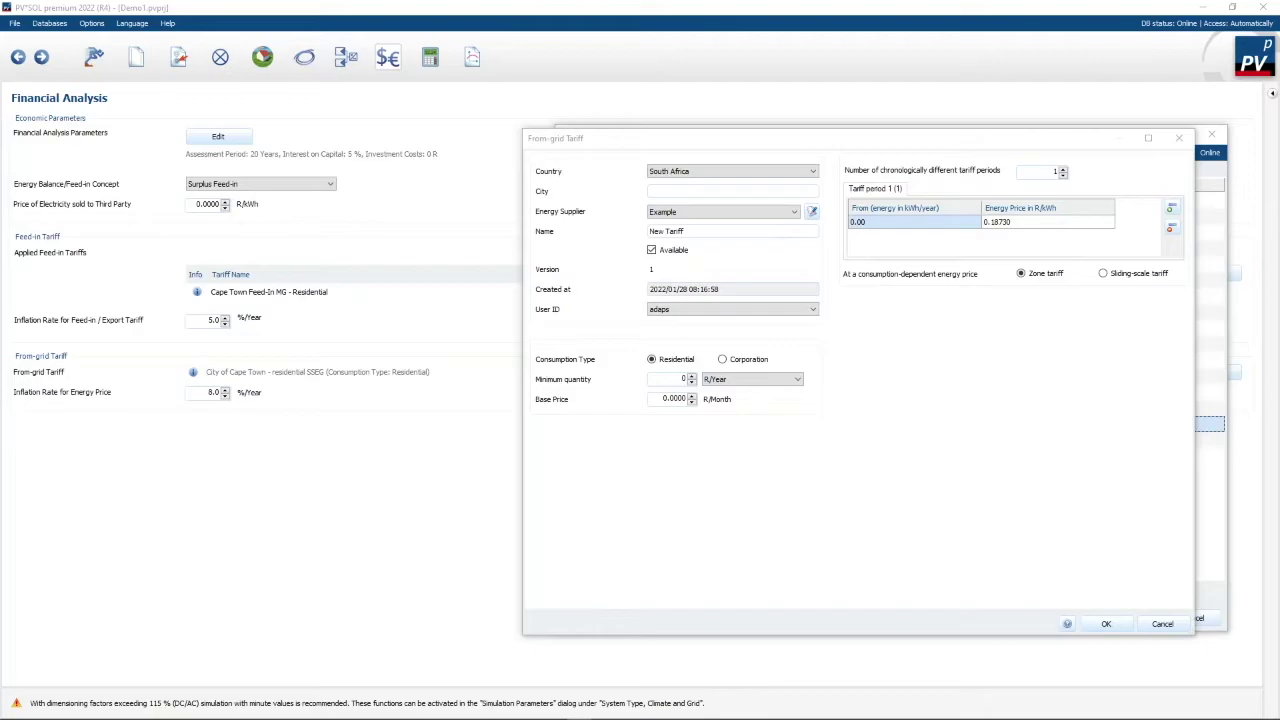
{"action": "key", "text": "alt+Tab"}
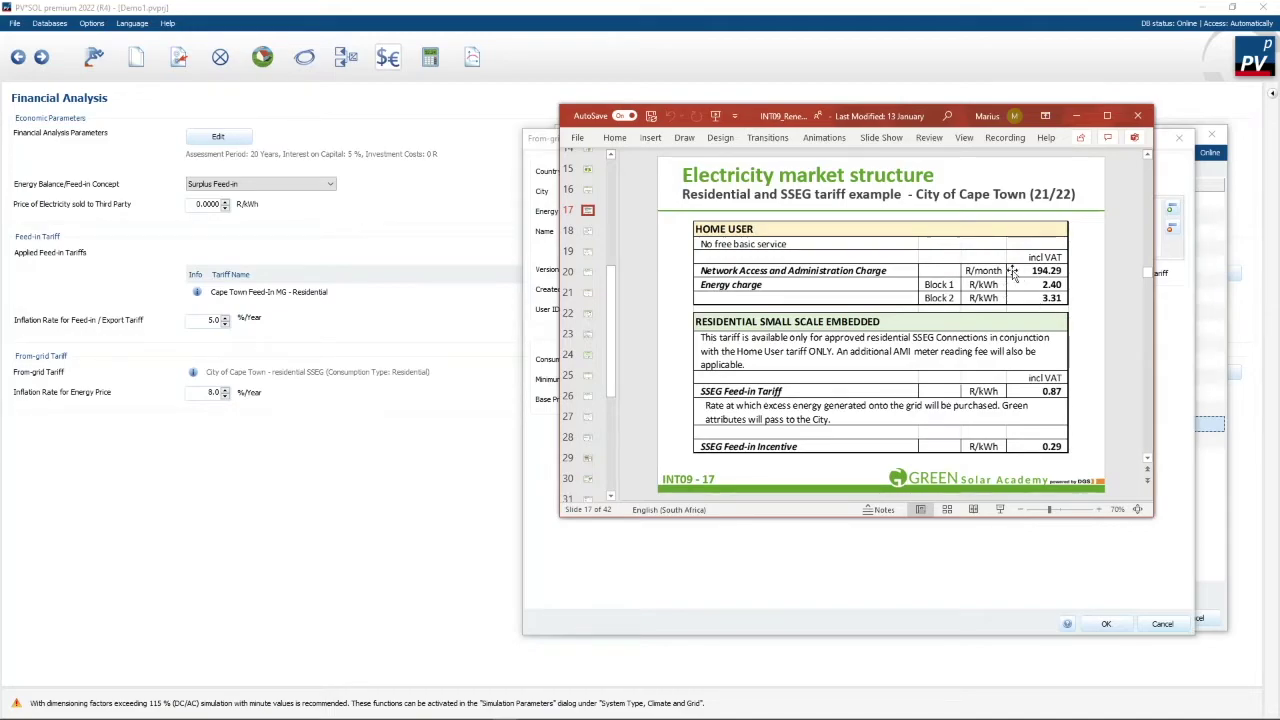
{"action": "key", "text": "alt+Tab"}
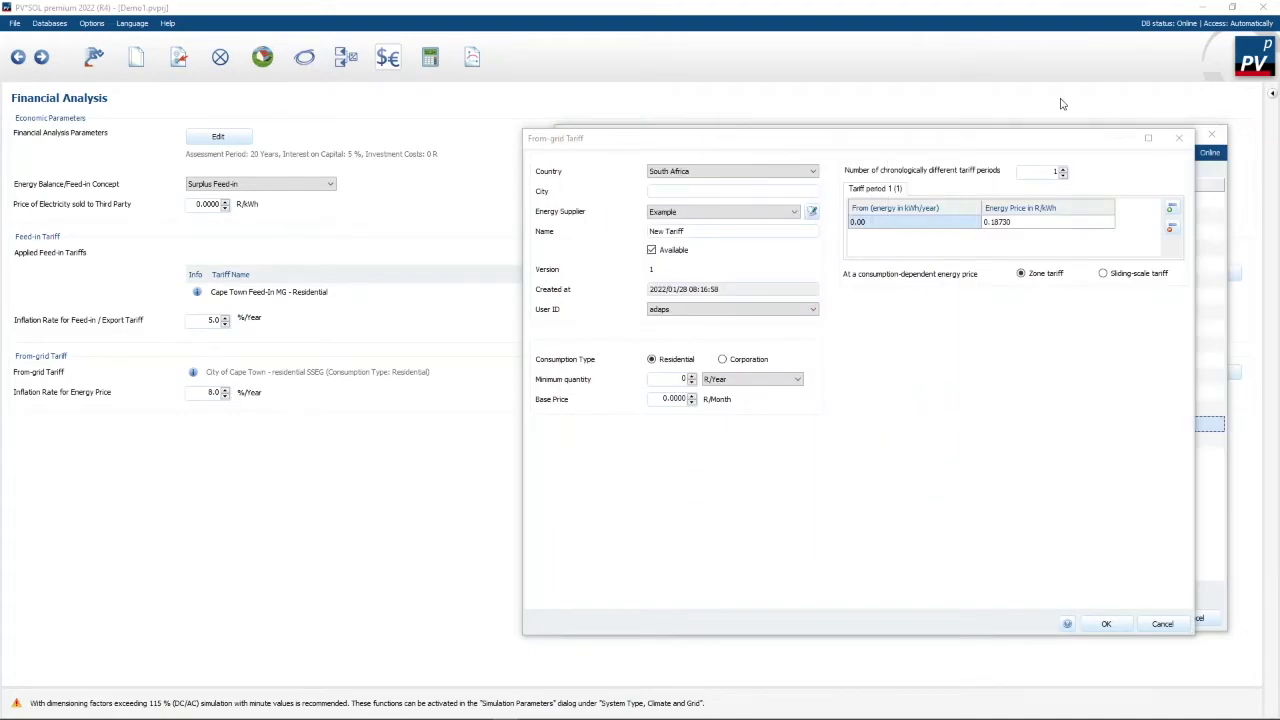
Set the new tariff's city to Johannesburg, its energy supplier to City Power and its name to Sample_block
{"action": "left_click", "coordinate": [690, 190]}
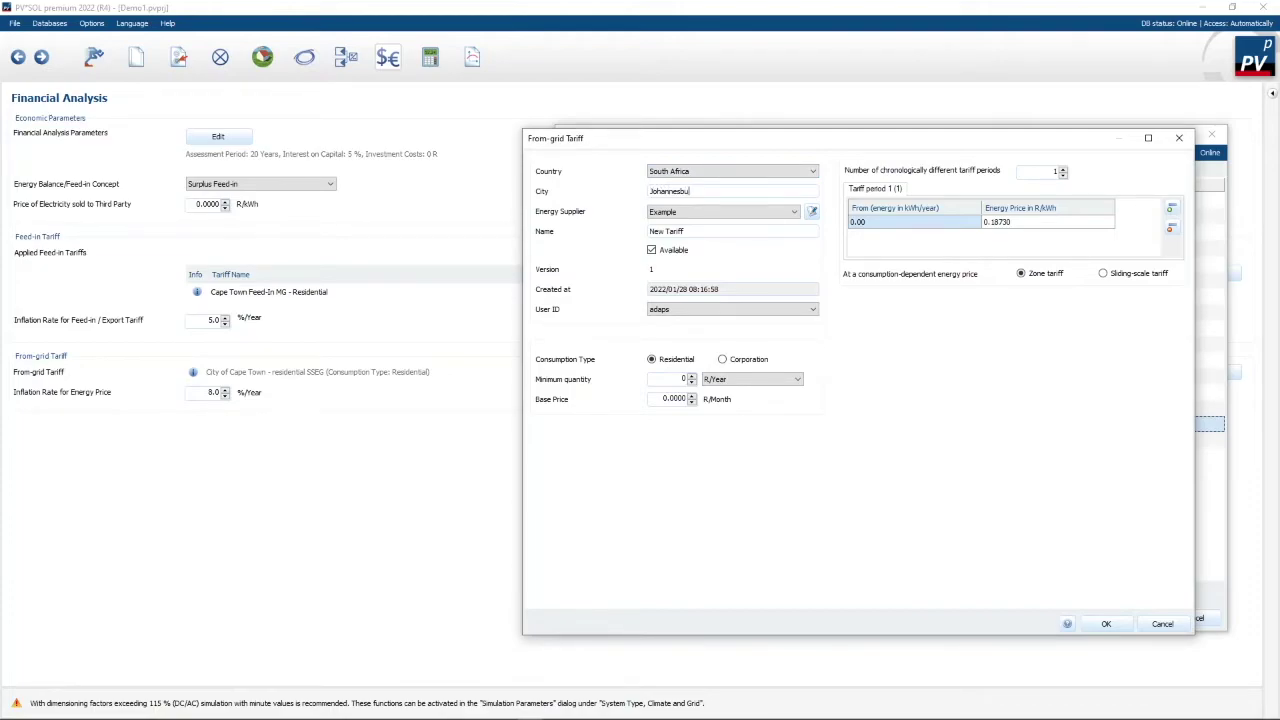
{"action": "left_click", "coordinate": [795, 213]}
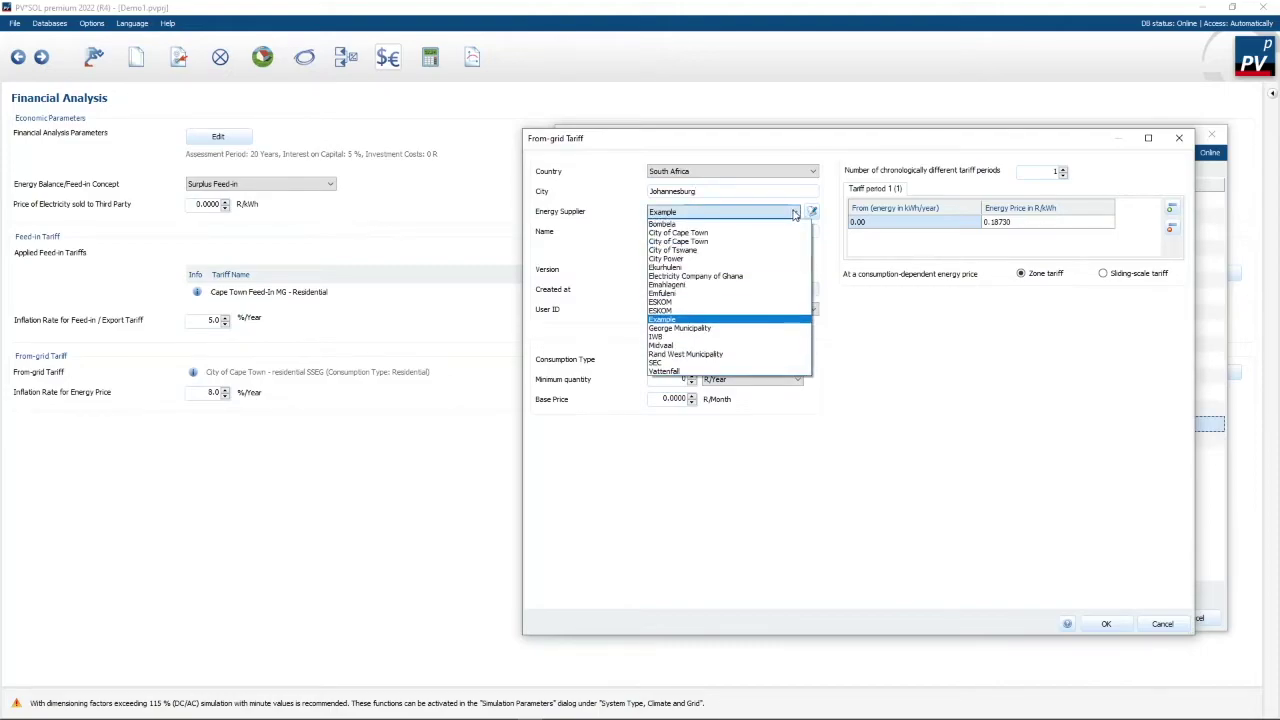
{"action": "left_click", "coordinate": [690, 258]}
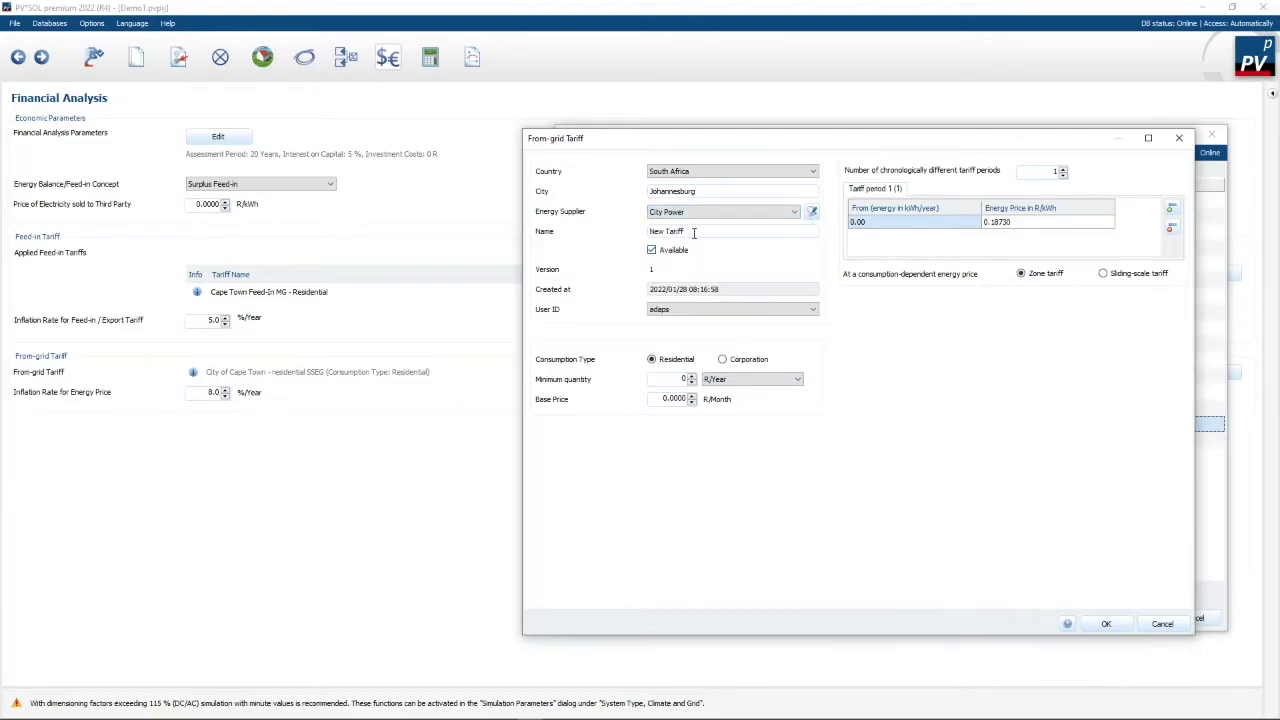
{"action": "left_click_drag", "start_coordinate": [694, 232], "coordinate": [643, 234]}
{"action": "type", "text": "Sample_block"}
Price the first block at 2.40 R/kWh, add a second block from 601 kWh/year at 3.31 R/kWh, and save the tariff
{"action": "left_click", "coordinate": [1016, 223]}
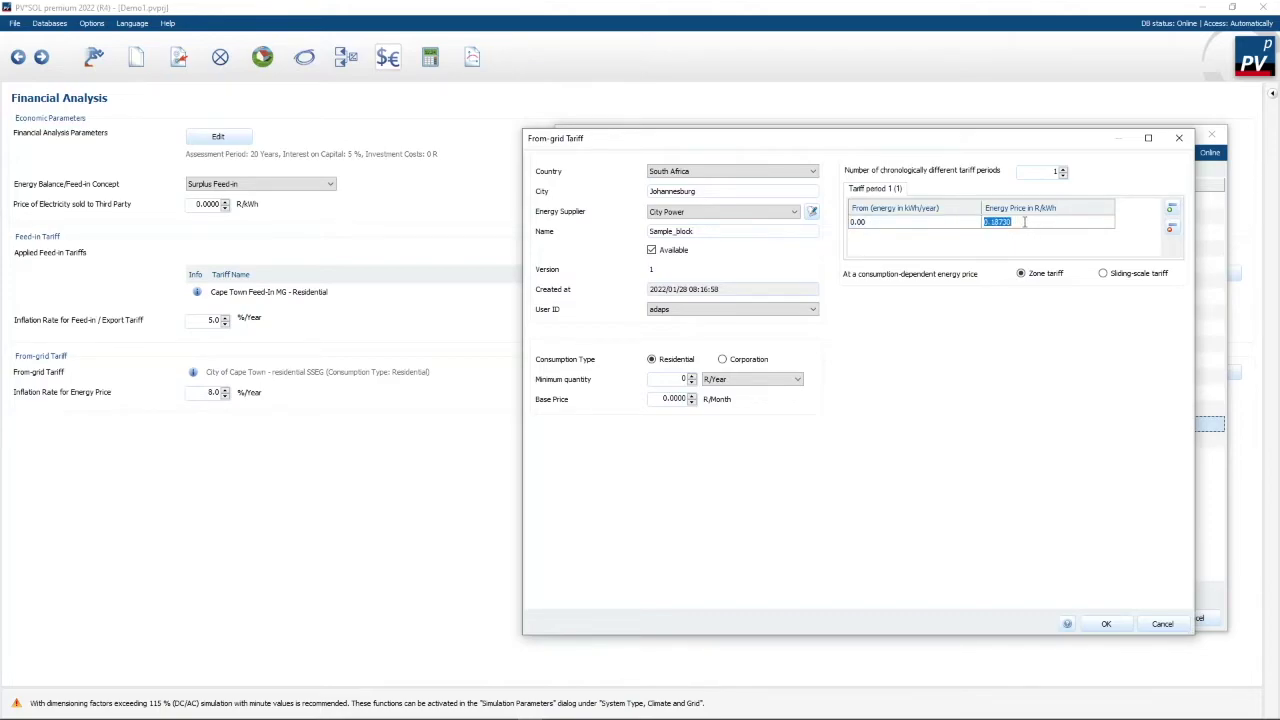
{"action": "type", "text": "2.40"}
{"action": "left_click", "coordinate": [1171, 208]}
{"action": "left_click", "coordinate": [858, 238]}
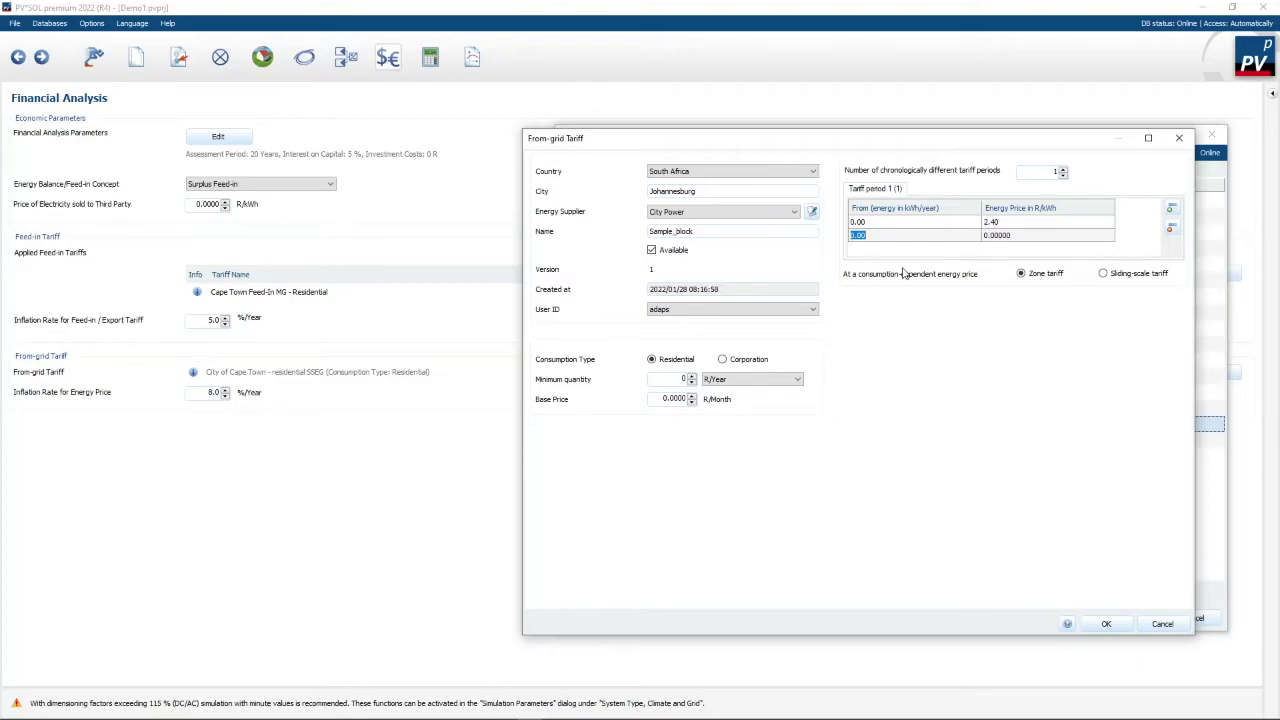
{"action": "type", "text": "601"}
{"action": "left_click", "coordinate": [1016, 235]}
{"action": "type", "text": "3.31"}
{"action": "left_click", "coordinate": [1118, 626]}
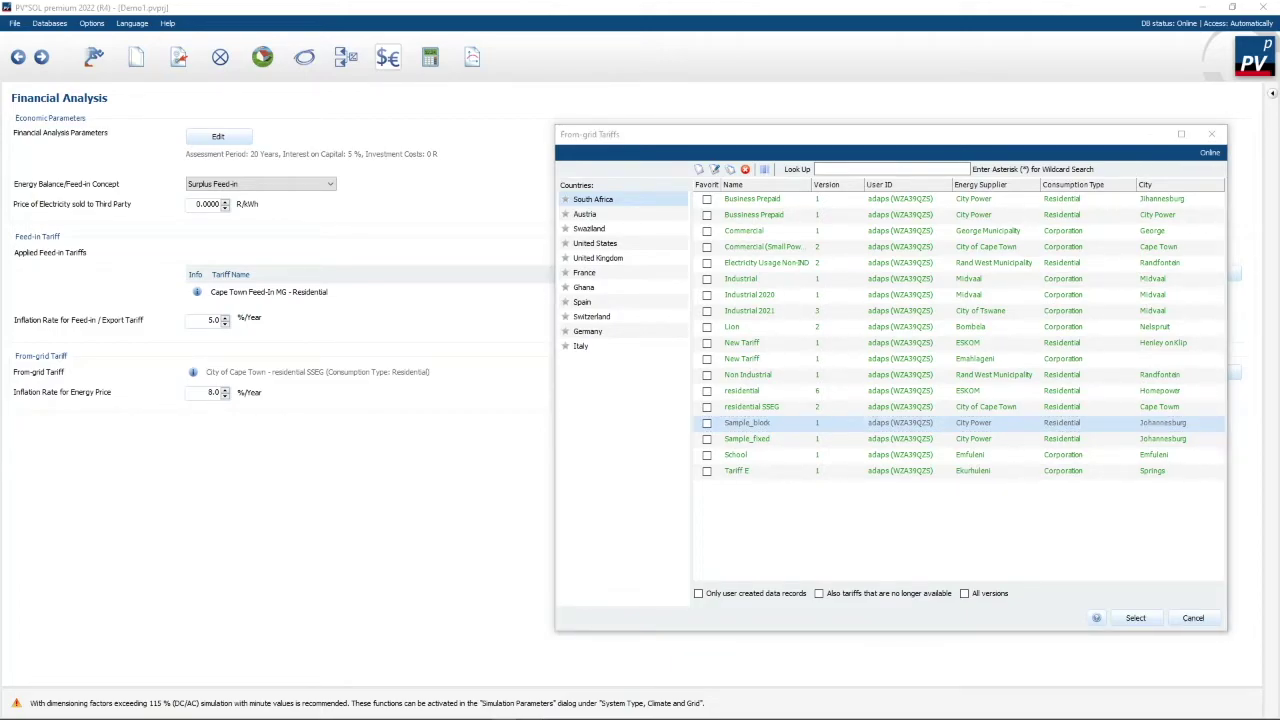
Look at the time-of-use tariff slide in PowerPoint and leave the from-grid tariff list without selecting a tariff
{"action": "left_click_drag", "start_coordinate": [1279, 57], "coordinate": [1025, 57]}
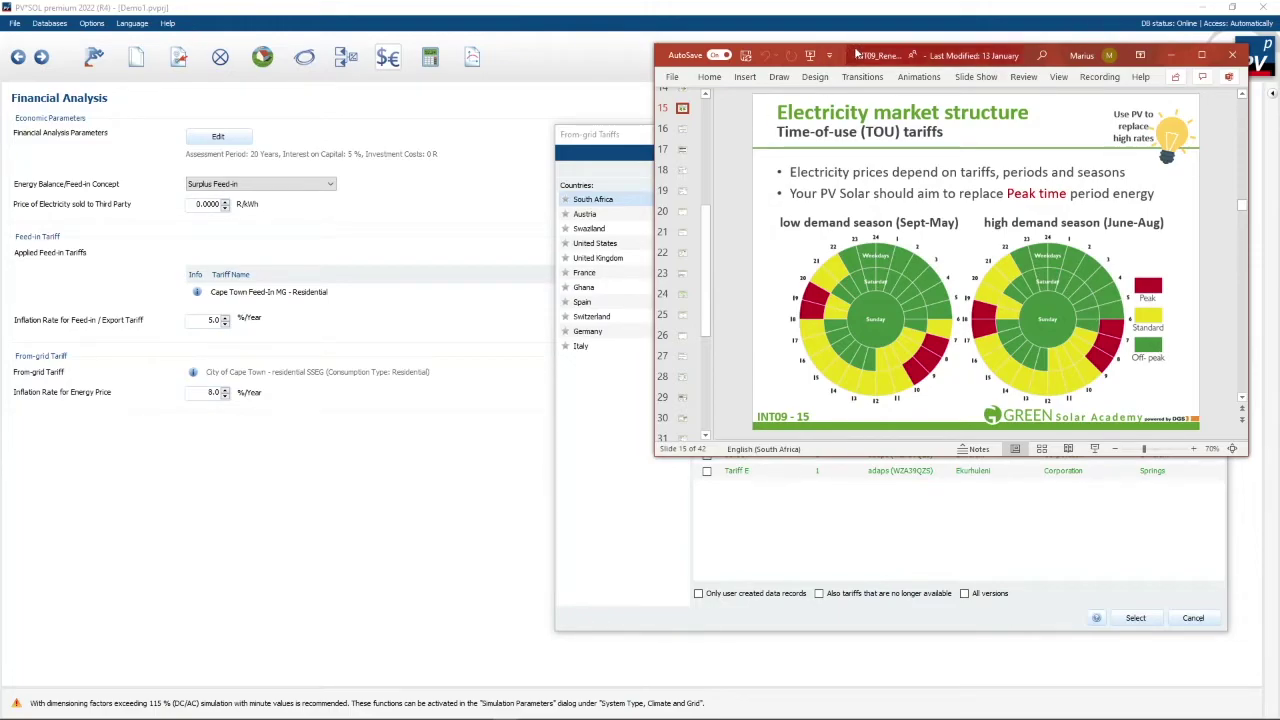
{"action": "left_click_drag", "start_coordinate": [857, 52], "coordinate": [1279, 95]}
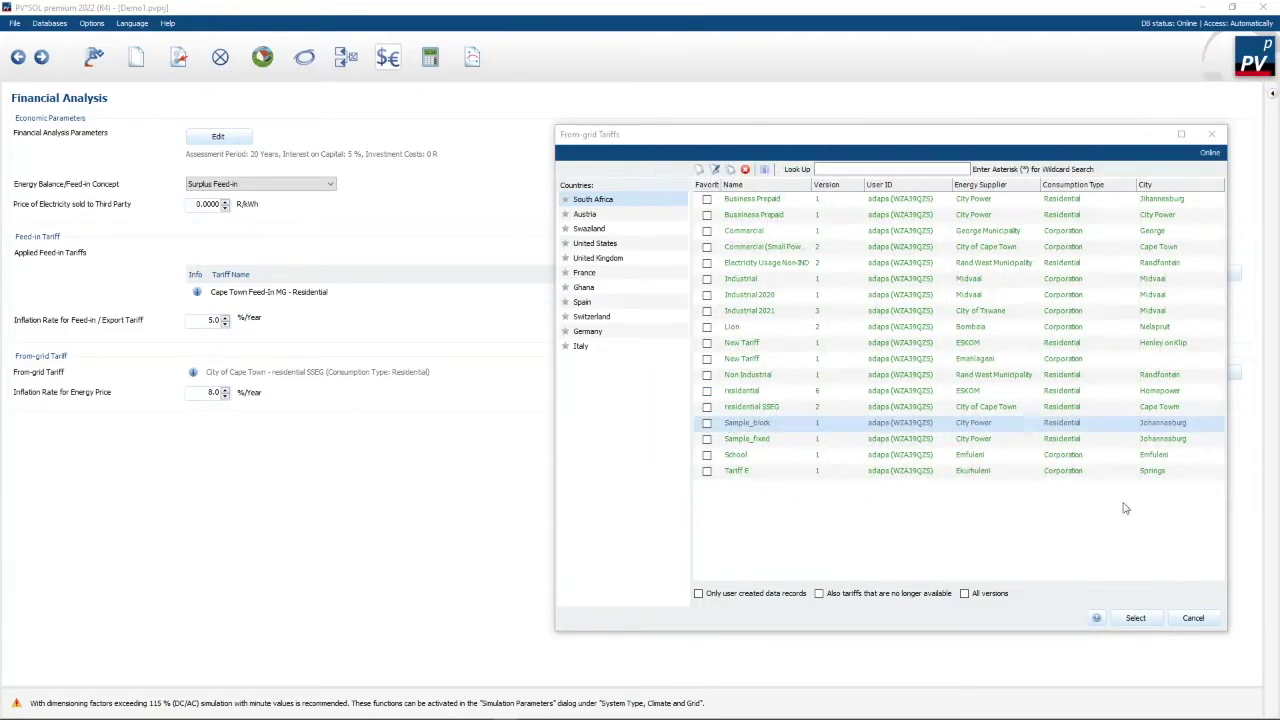
{"action": "left_click", "coordinate": [1198, 618]}
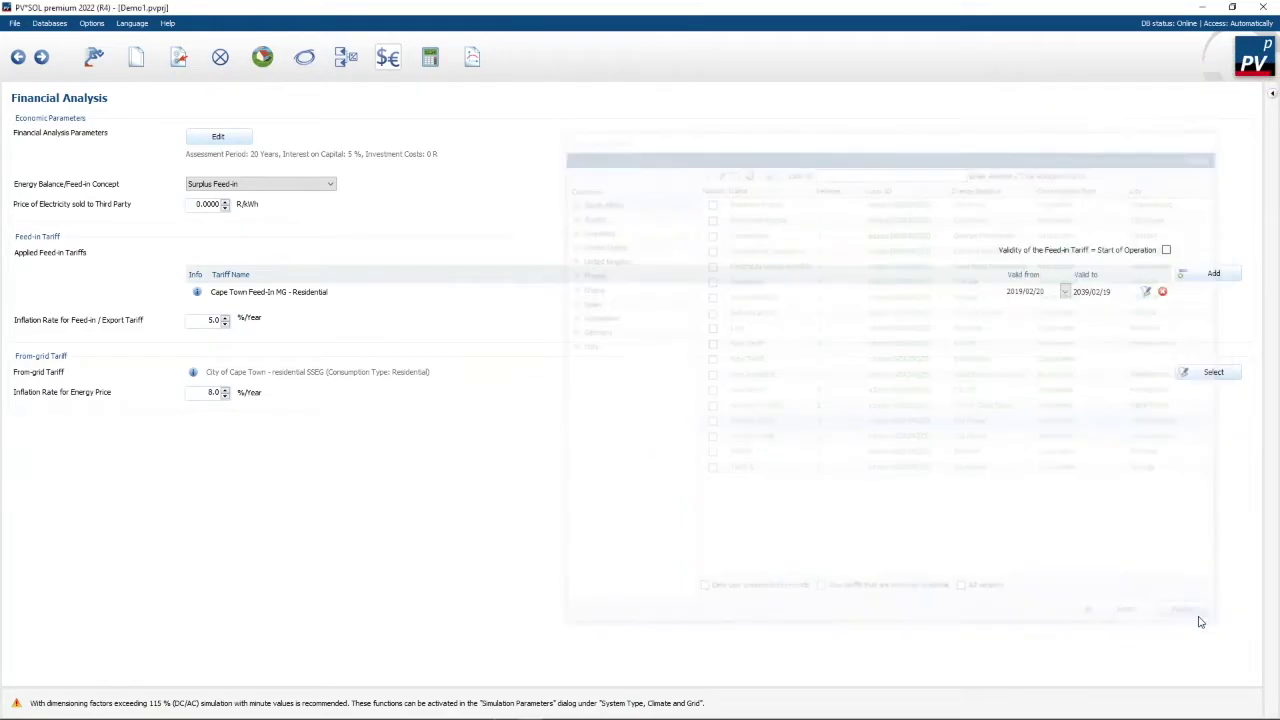
Start opening another project and browse to the SOLAR PV DESIGNS folder within Dropbox's ADAPTIVE SOLUTIONS folder
{"action": "left_click", "coordinate": [15, 23]}
{"action": "mouse_move", "coordinate": [38, 73]}
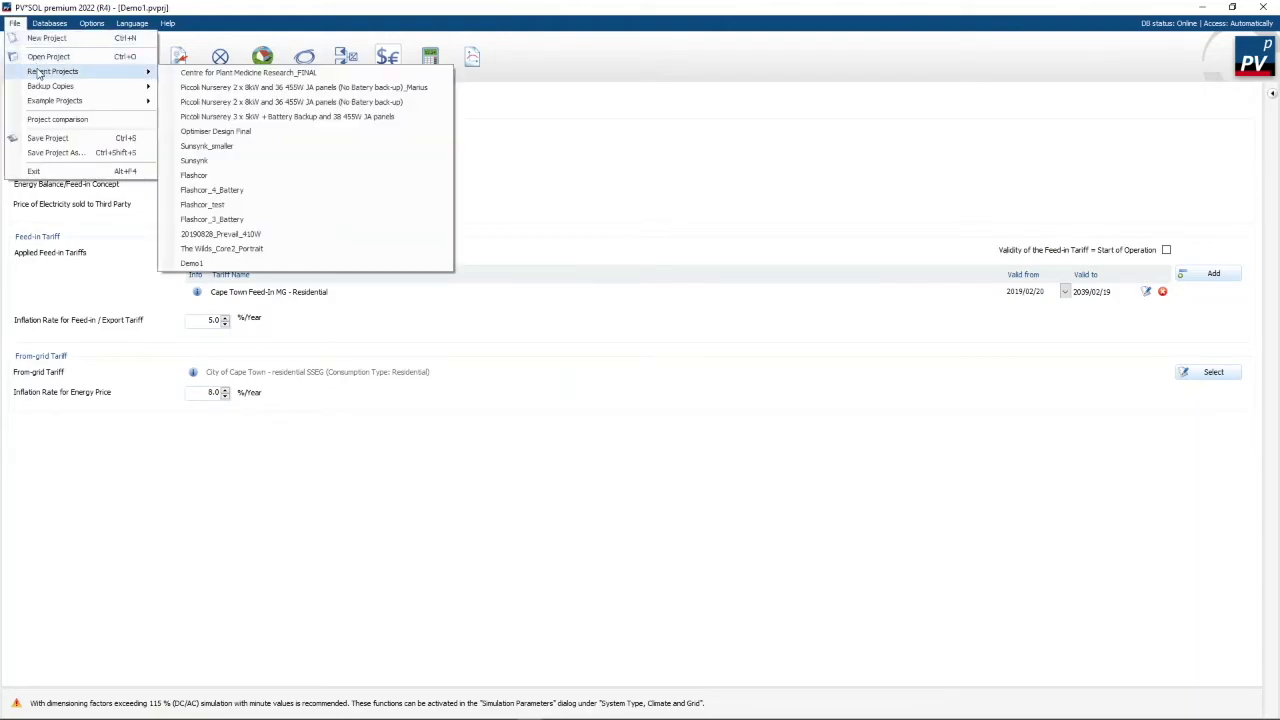
{"action": "left_click", "coordinate": [46, 57]}
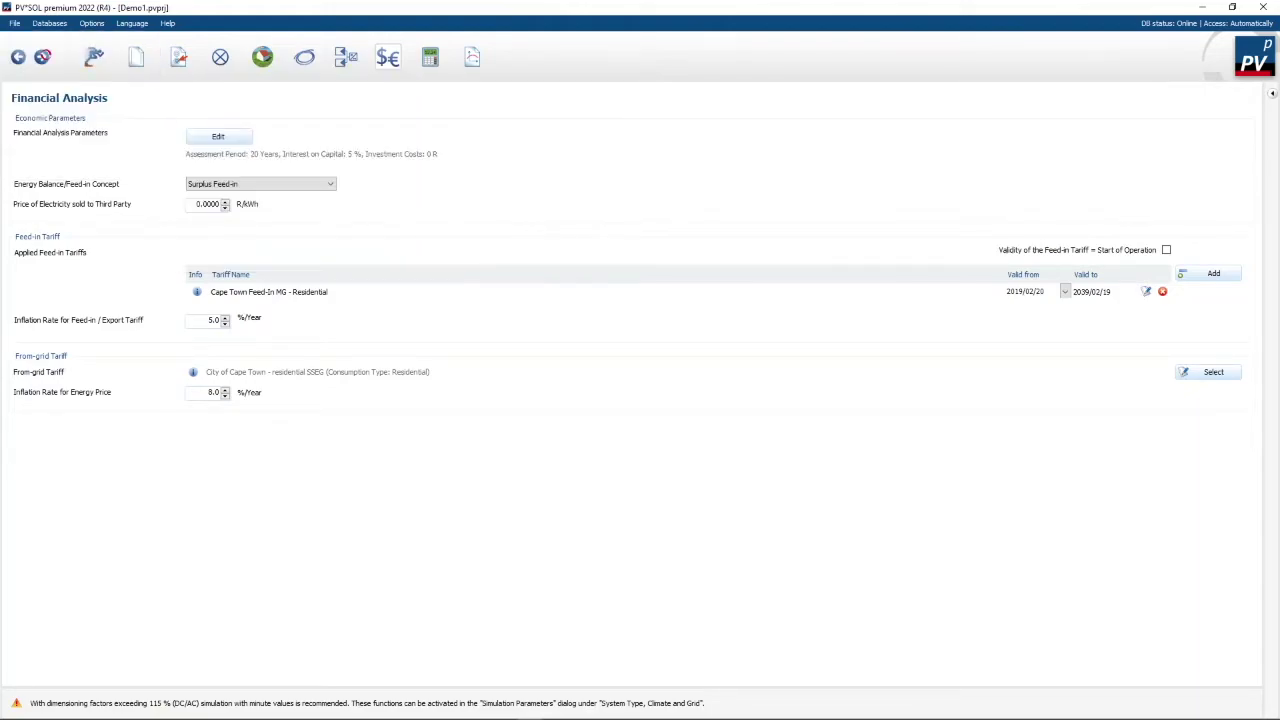
{"action": "left_click", "coordinate": [664, 409]}
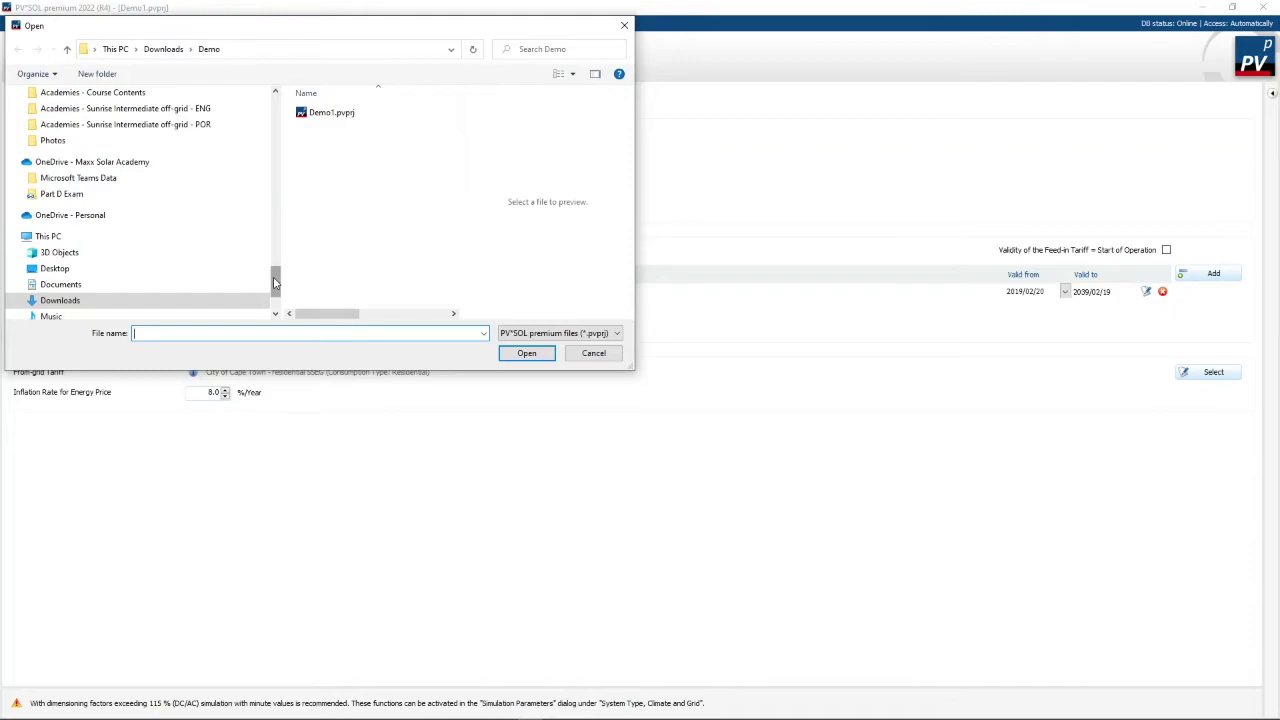
{"action": "left_click_drag", "start_coordinate": [275, 283], "coordinate": [281, 140]}
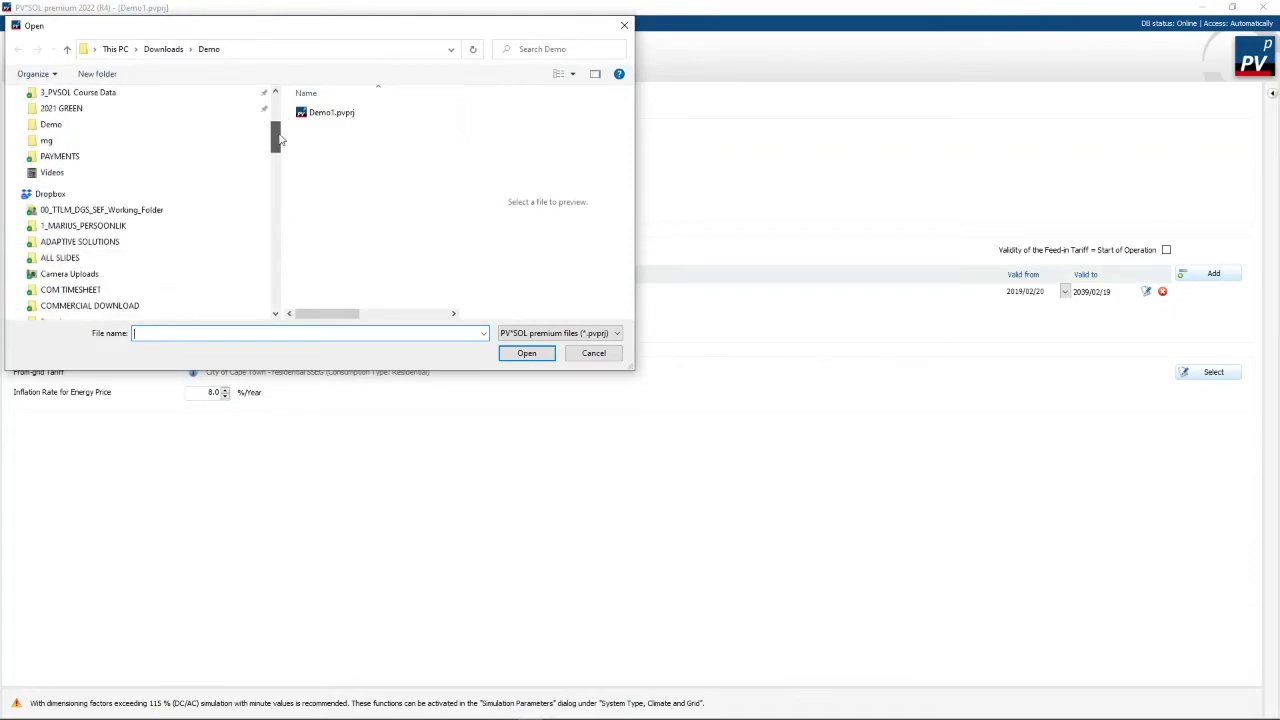
{"action": "left_click", "coordinate": [95, 241]}
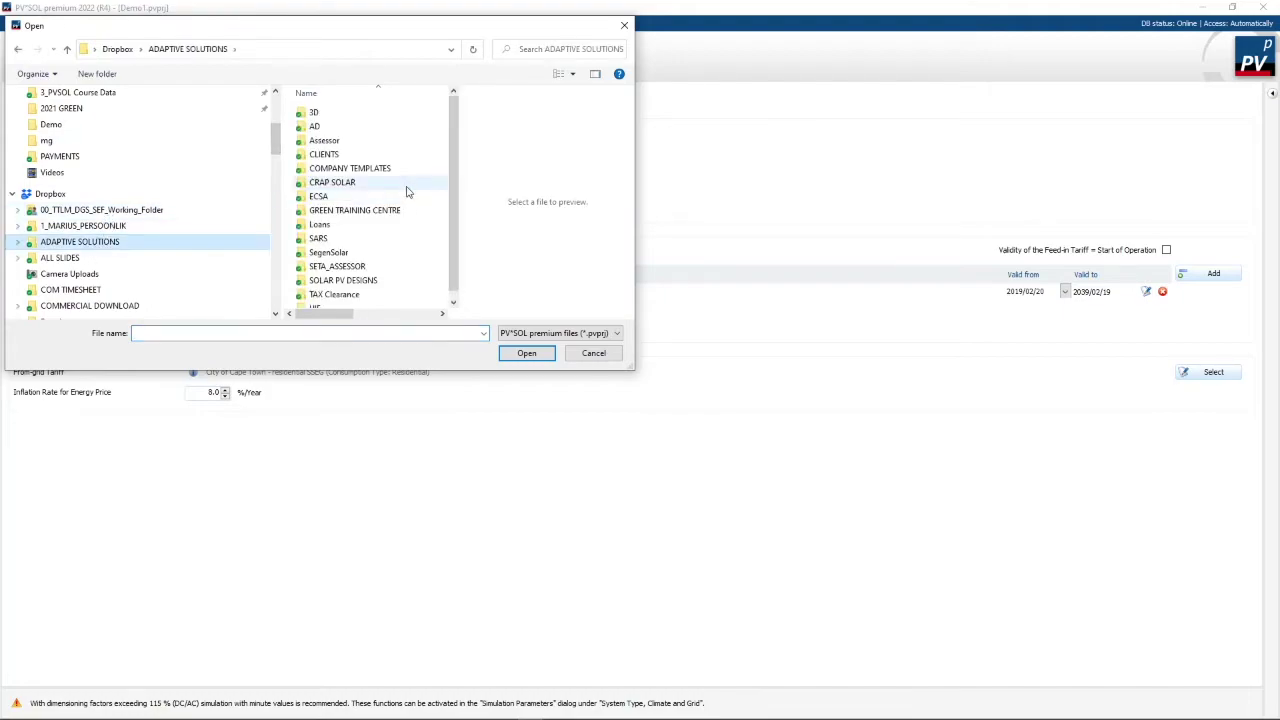
{"action": "double_click", "coordinate": [343, 280]}
{"action": "scroll", "coordinate": [350, 220], "scroll_direction": "down", "scroll_amount": 3}
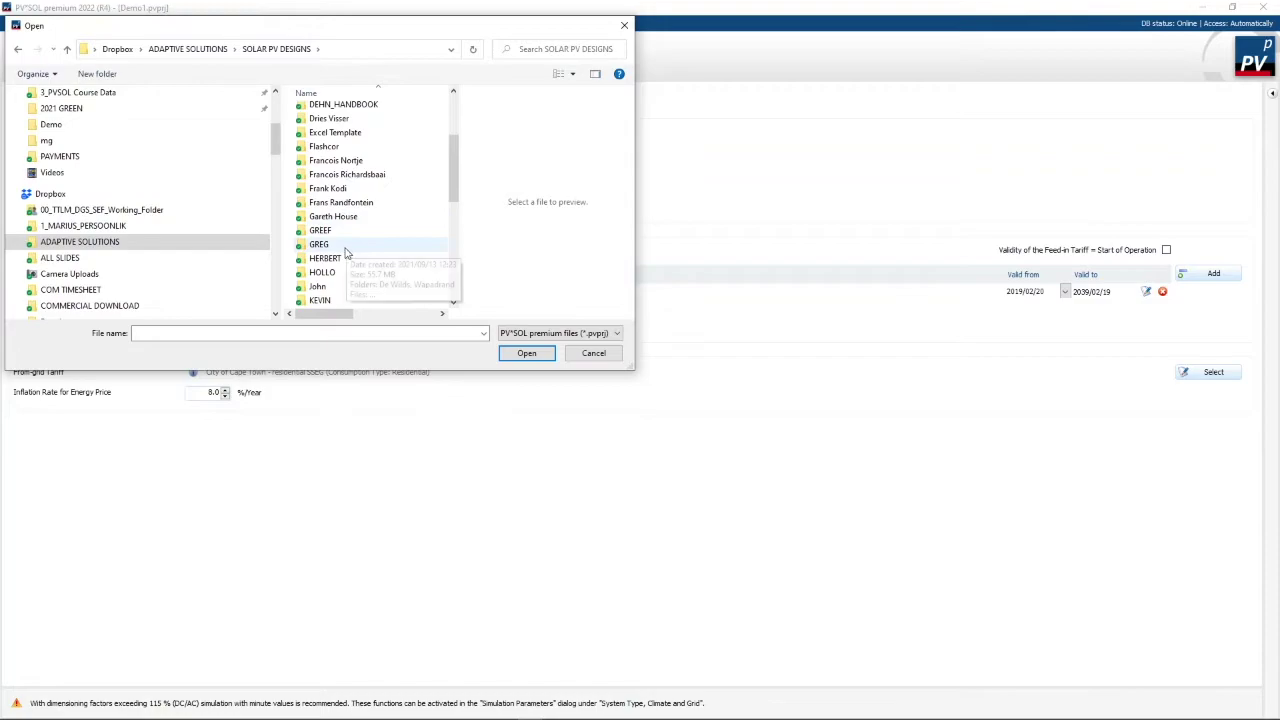
Open the The Wilds_Core2_Portrait project from the De Wilds folder
{"action": "left_click", "coordinate": [337, 247]}
{"action": "double_click", "coordinate": [337, 247]}
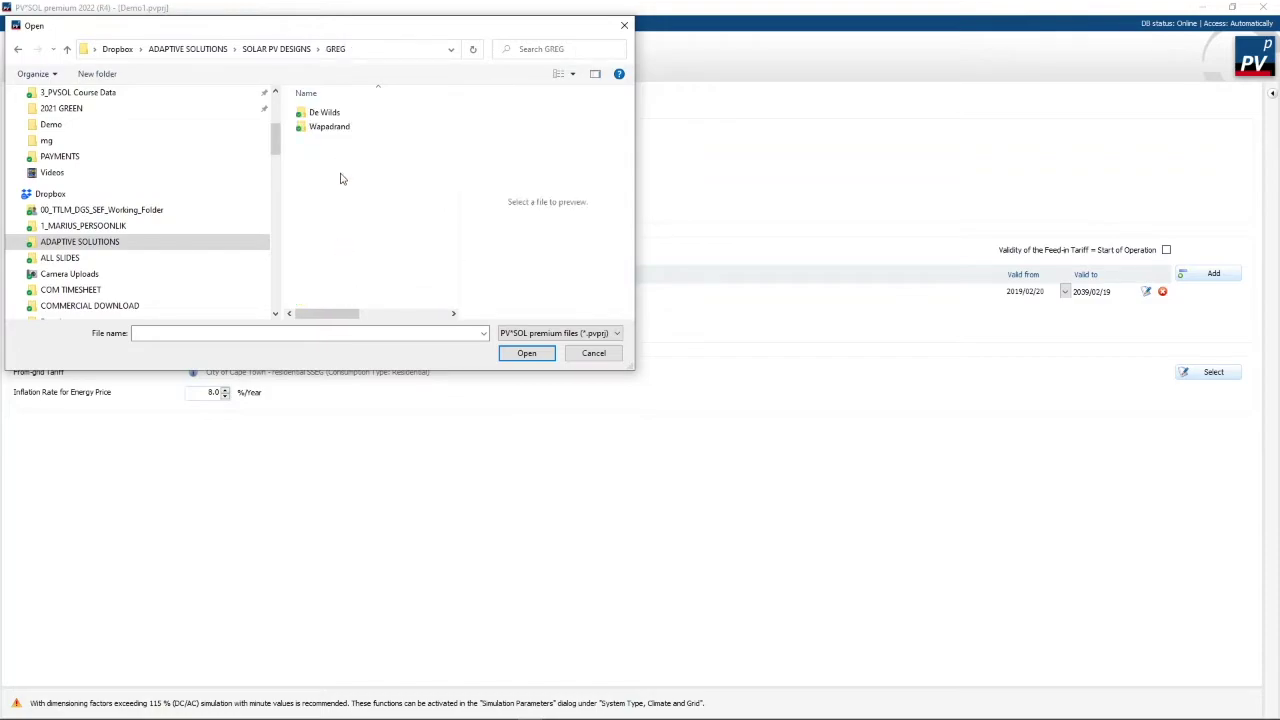
{"action": "double_click", "coordinate": [332, 114]}
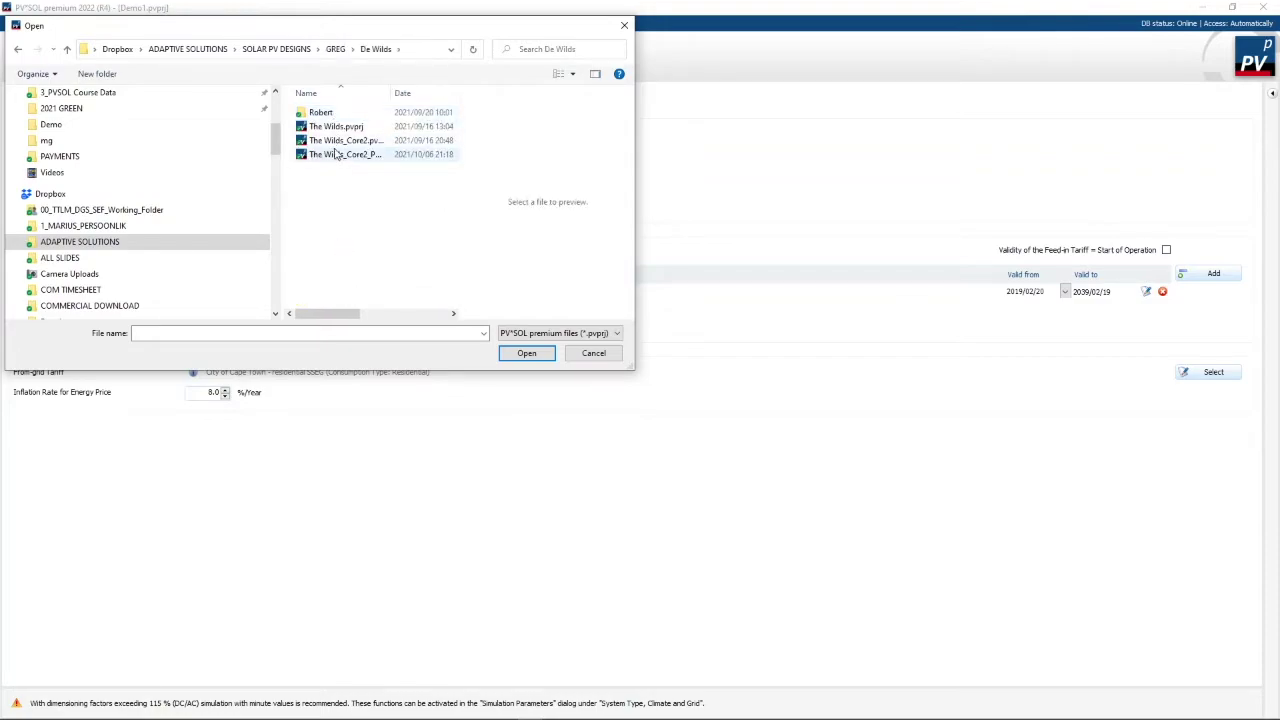
{"action": "left_click", "coordinate": [336, 155]}
{"action": "double_click", "coordinate": [336, 155]}
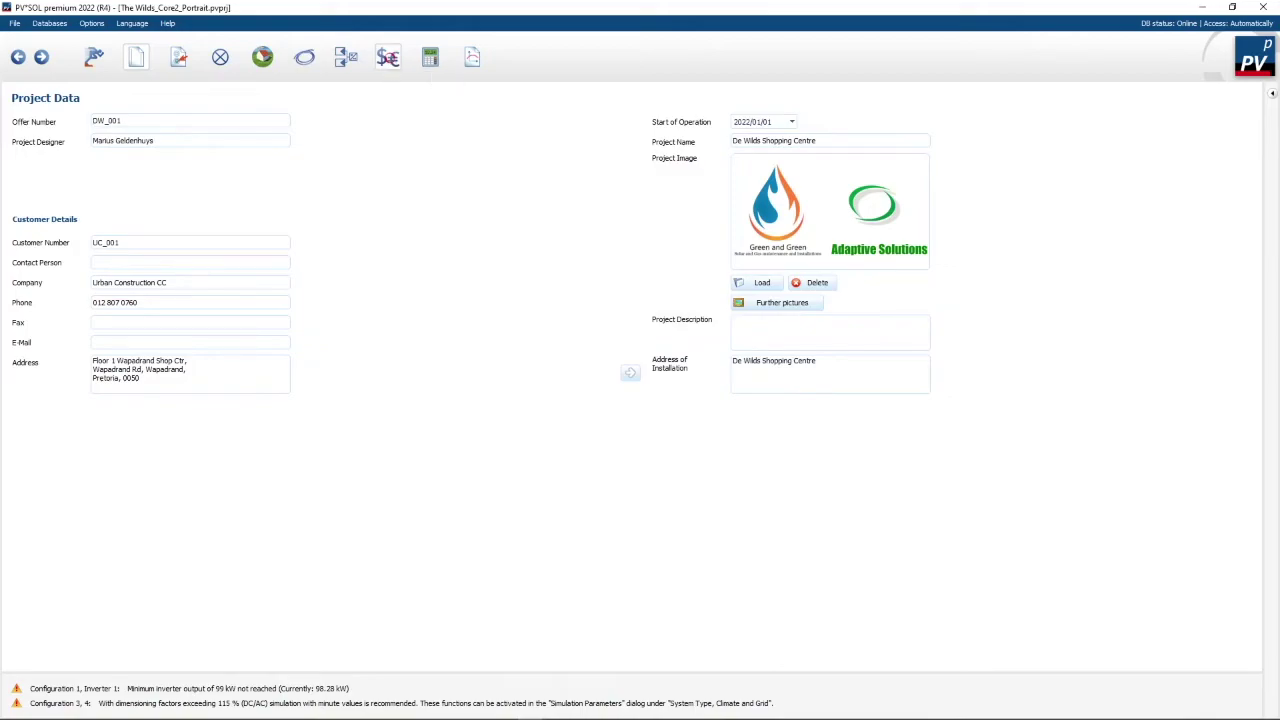
Go to the project's financial analysis and open the Industrial 2021 from-grid tariff's details
{"action": "left_click", "coordinate": [432, 57]}
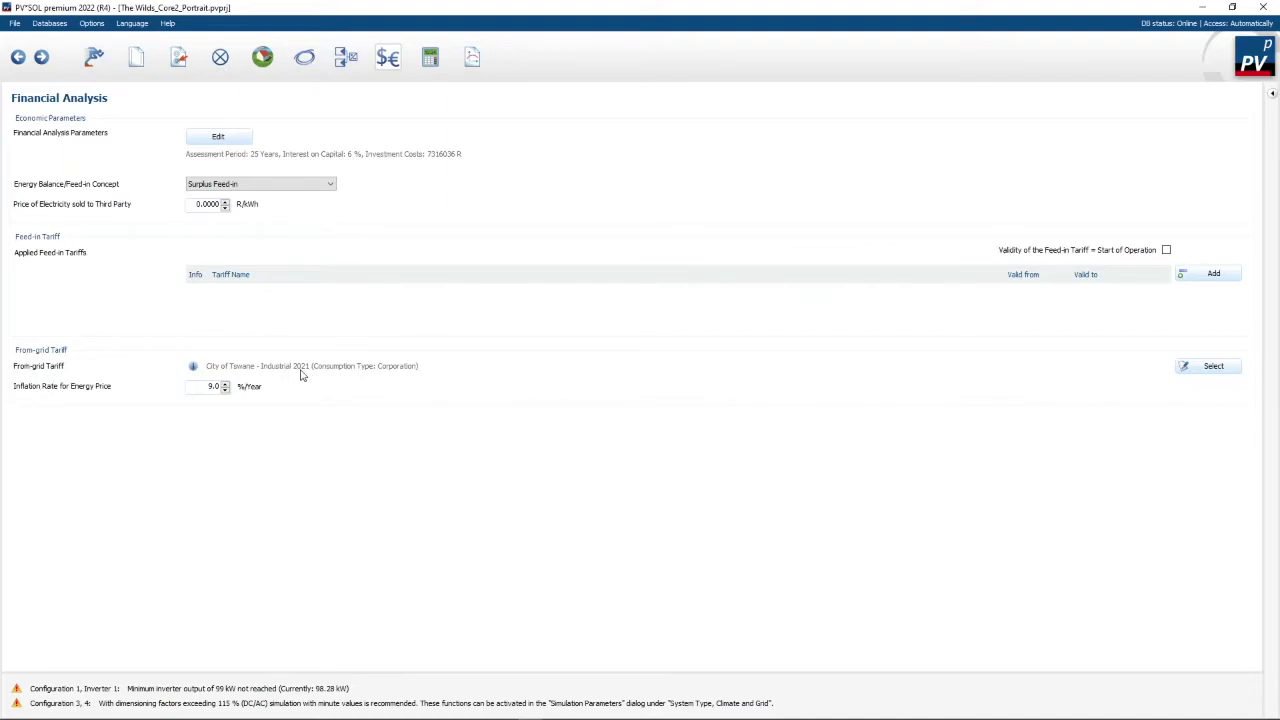
{"action": "left_click", "coordinate": [1211, 367]}
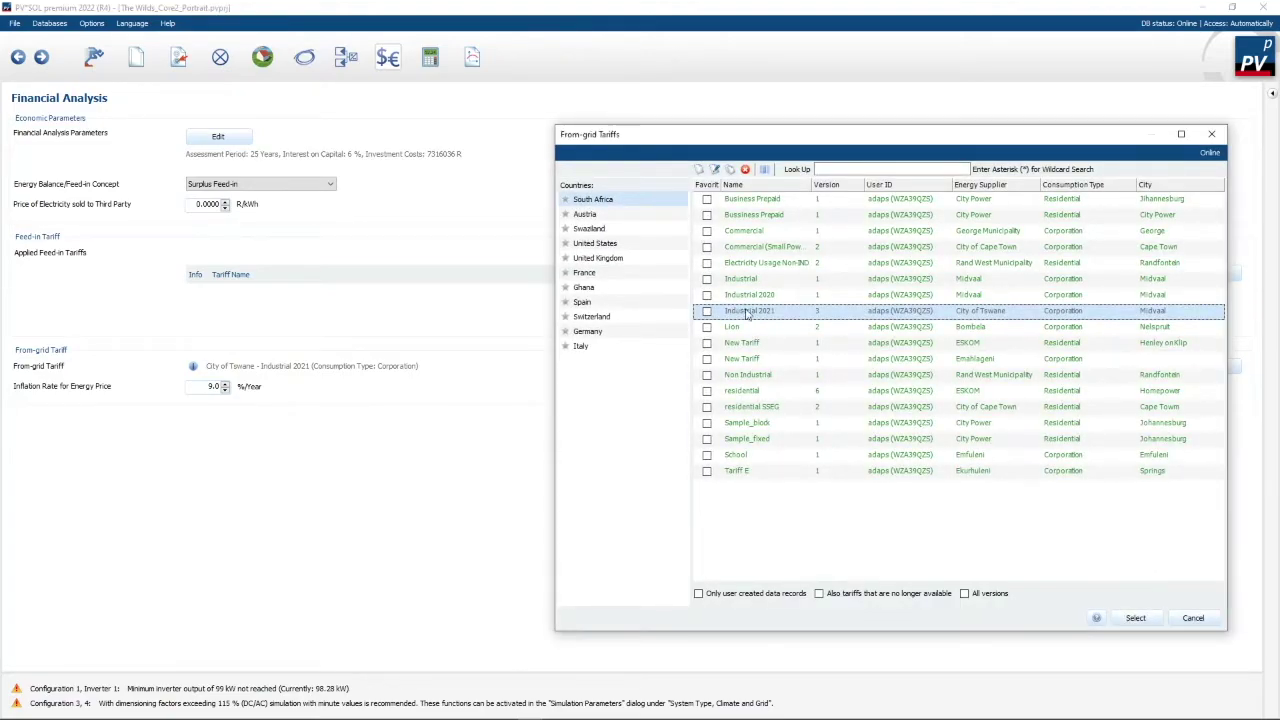
{"action": "double_click", "coordinate": [744, 314]}
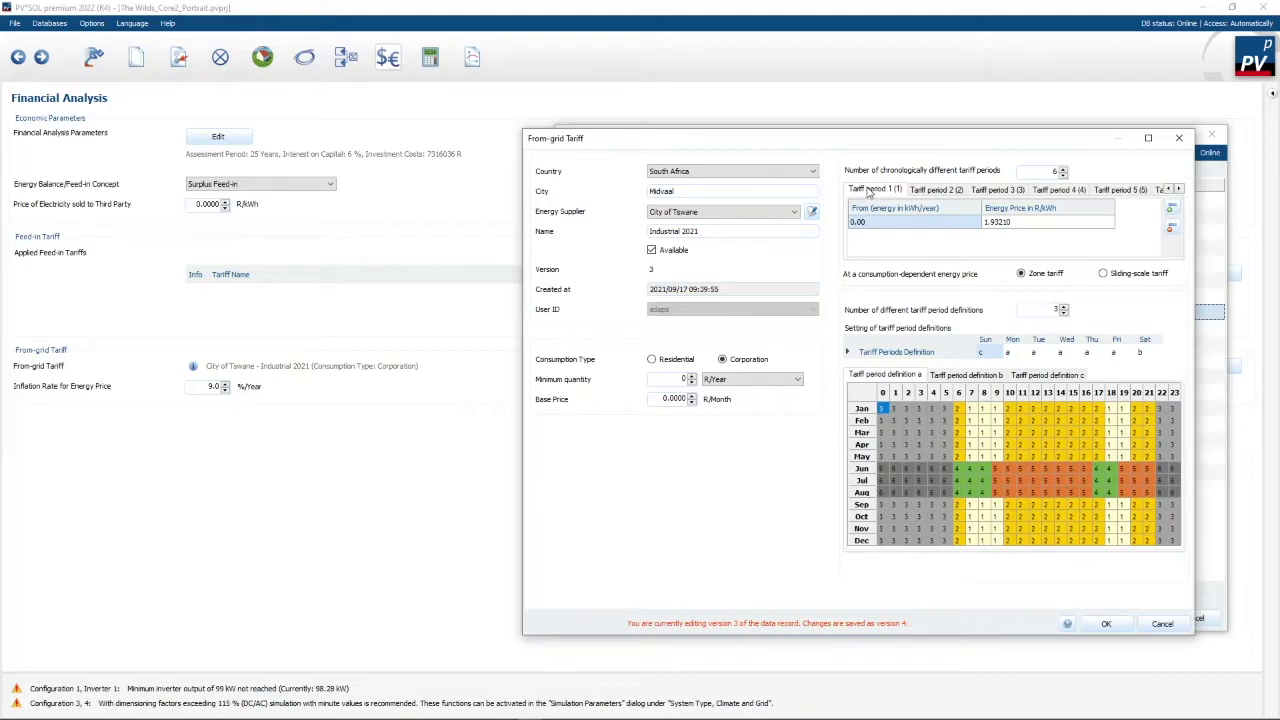
Look through the energy prices of tariff periods 2 to 6 in the Industrial 2021 tariff
{"action": "left_click", "coordinate": [934, 190]}
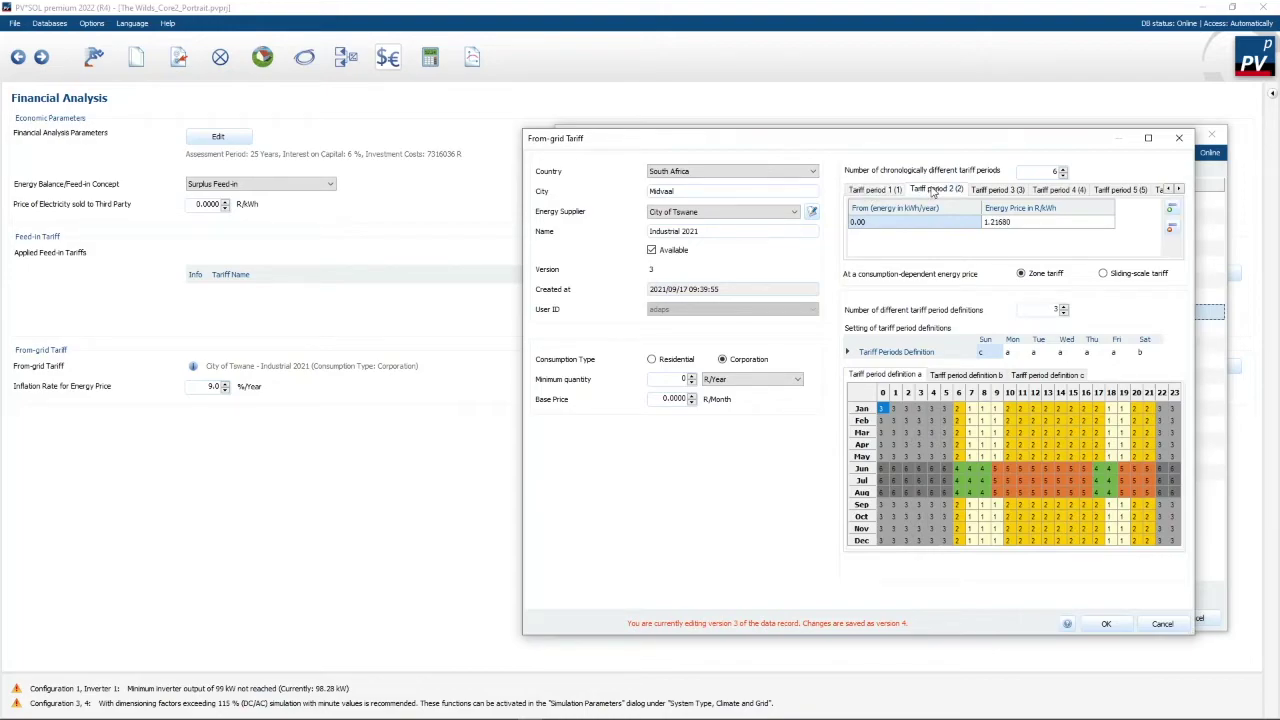
{"action": "left_click", "coordinate": [996, 190]}
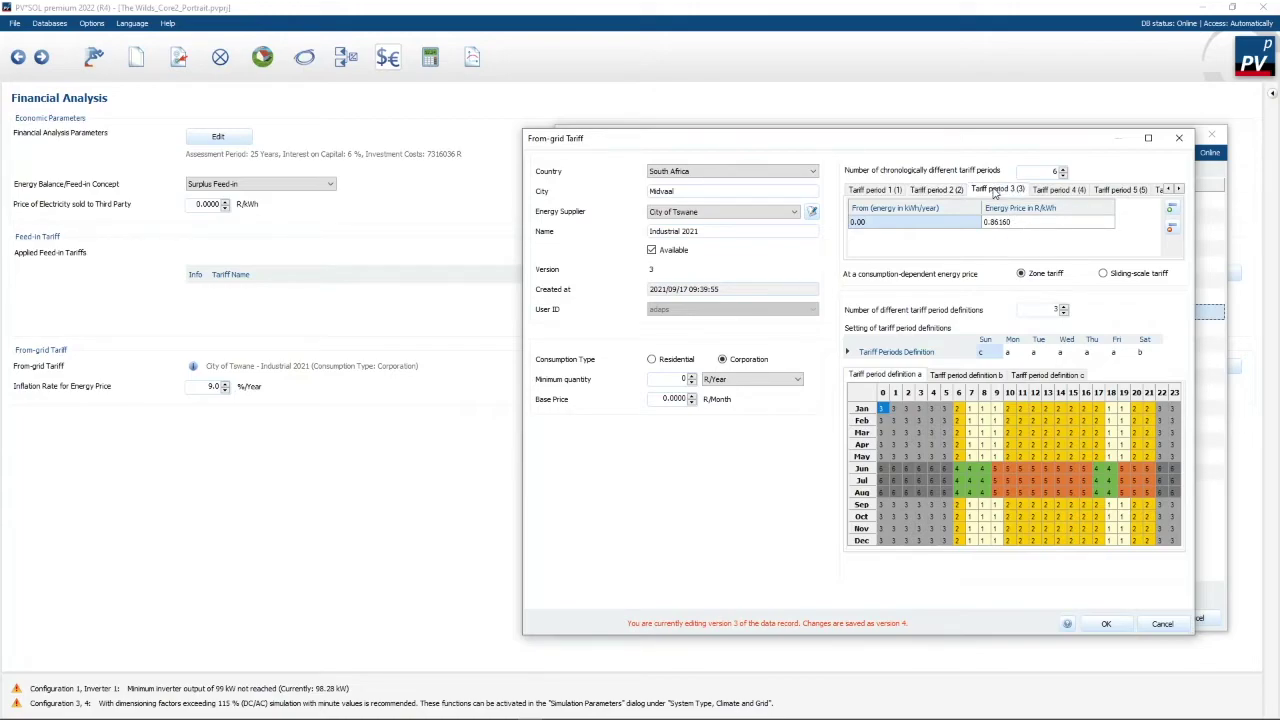
{"action": "left_click", "coordinate": [1057, 190]}
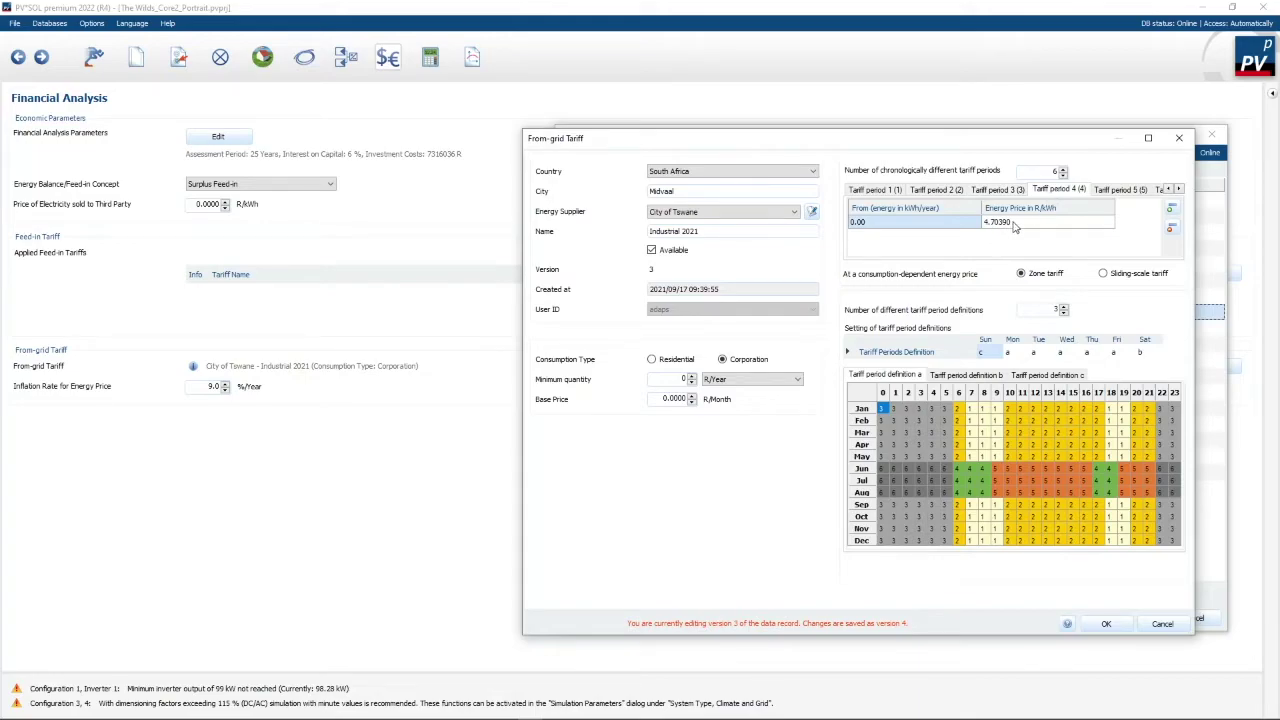
{"action": "left_click", "coordinate": [1120, 190]}
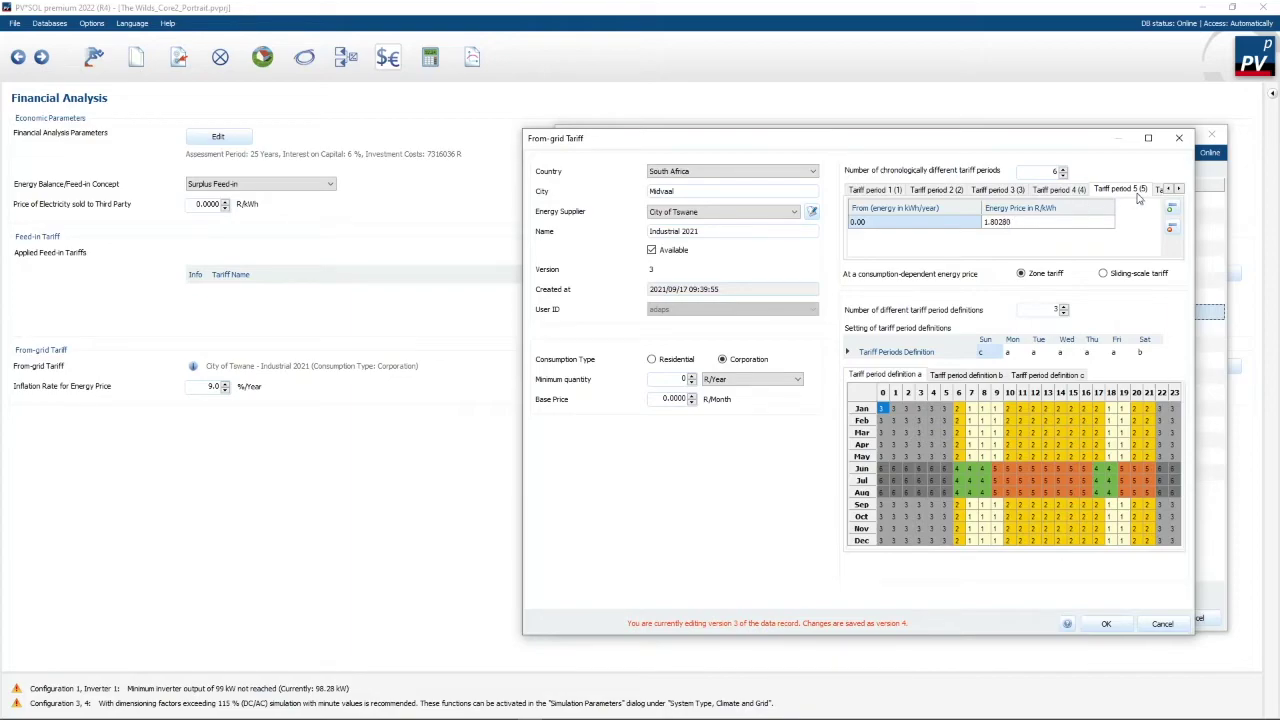
{"action": "left_click", "coordinate": [1160, 192]}
View the hourly schedules of tariff period definitions b and c, and return to definition a
{"action": "left_click", "coordinate": [957, 376]}
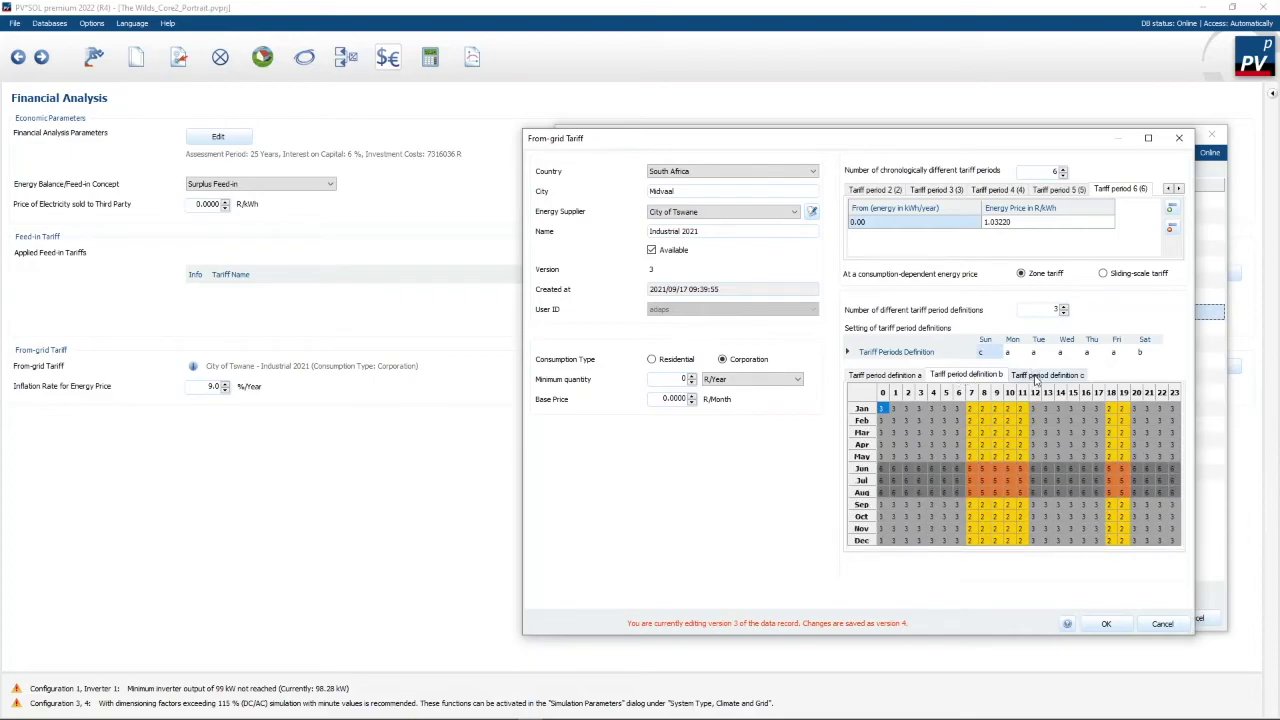
{"action": "left_click", "coordinate": [1037, 375]}
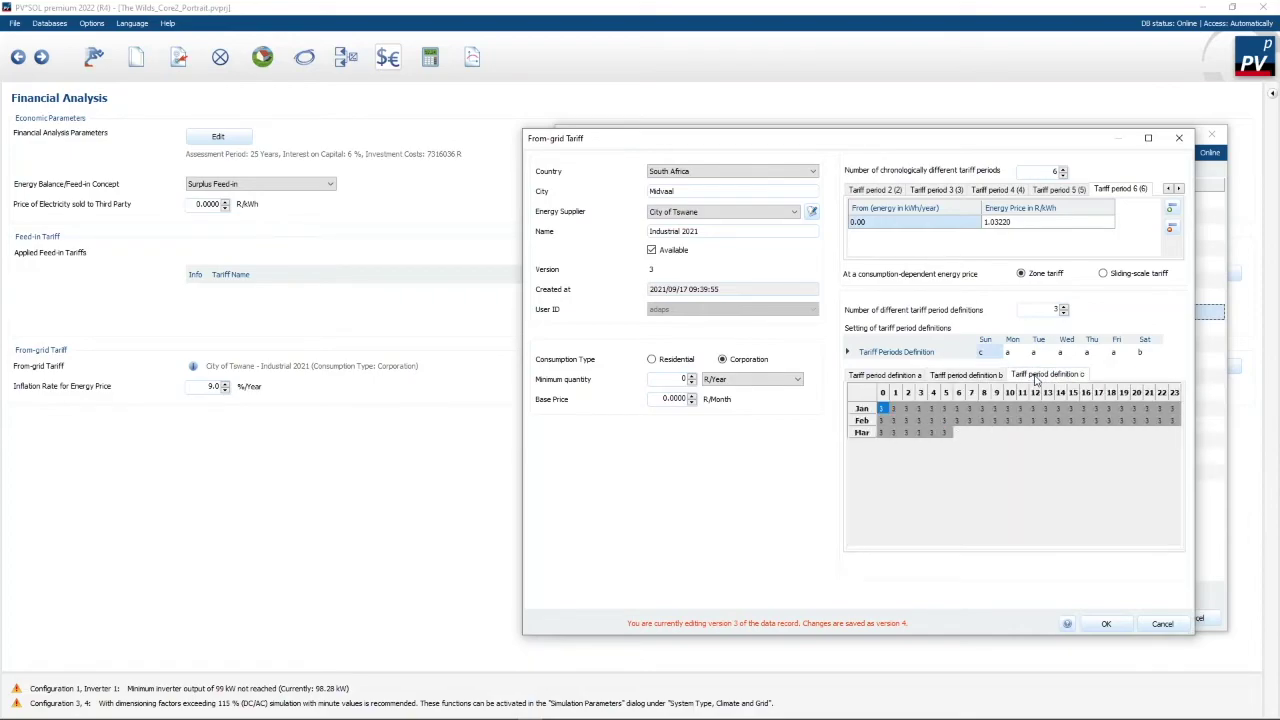
{"action": "left_click", "coordinate": [870, 377]}
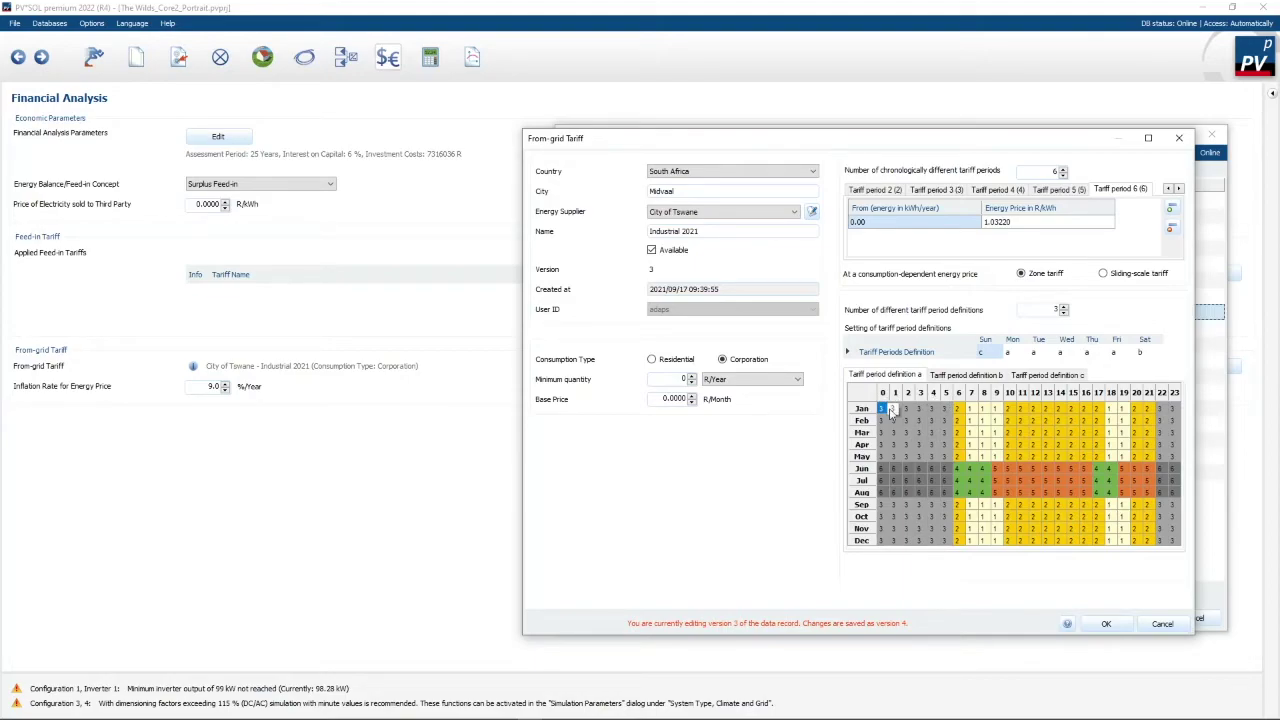
Check the energy prices of tariff periods 3, 2 and 1 against definition a's hourly schedule
{"action": "left_click", "coordinate": [940, 190]}
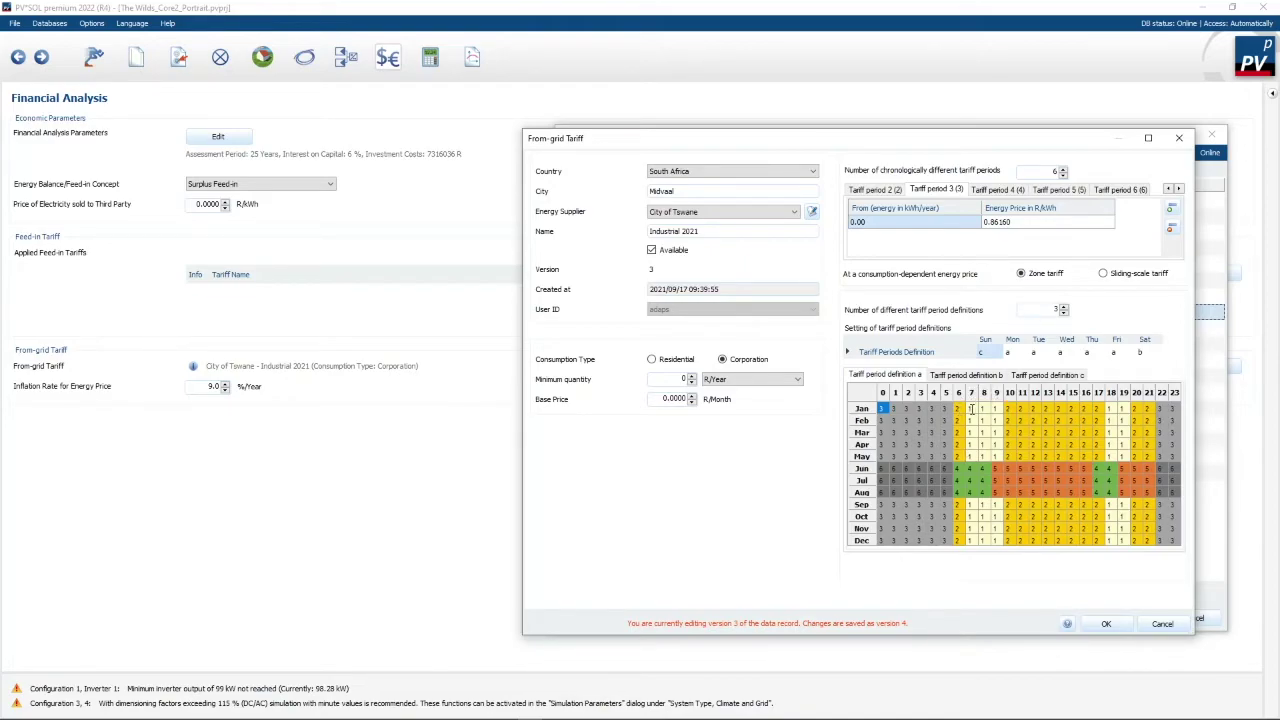
{"action": "left_click", "coordinate": [872, 190]}
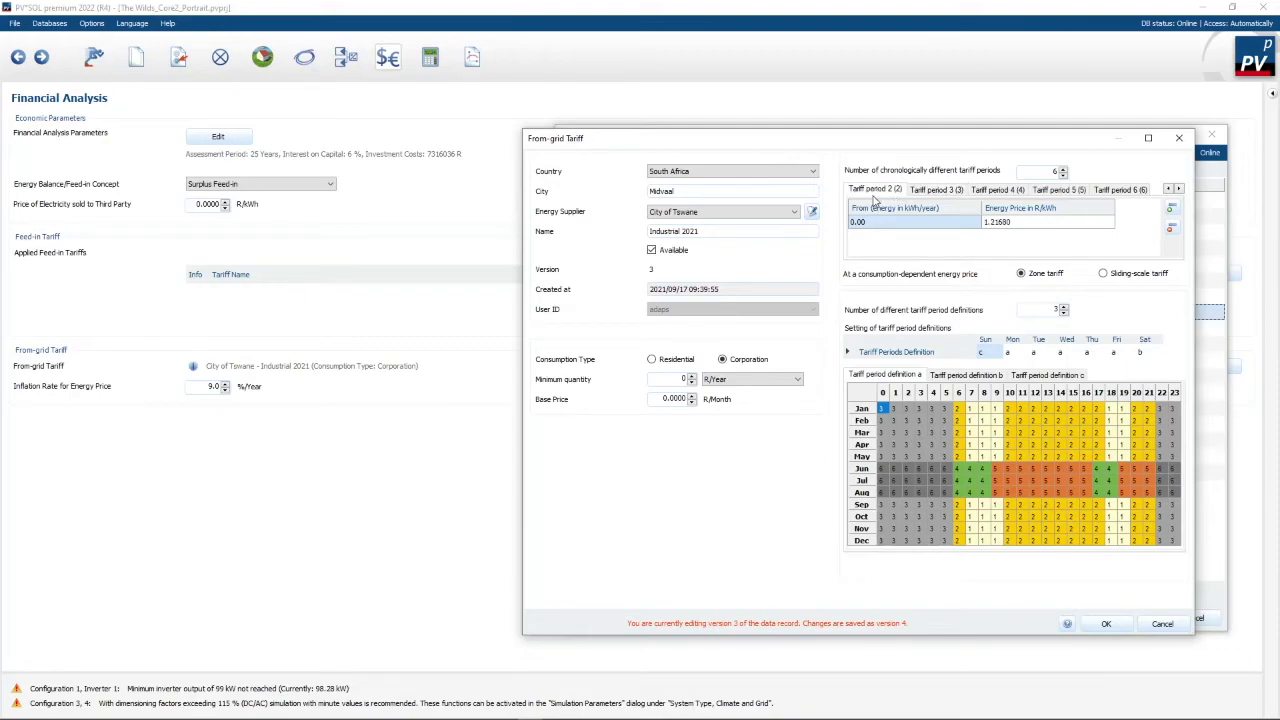
{"action": "left_click", "coordinate": [1167, 189]}
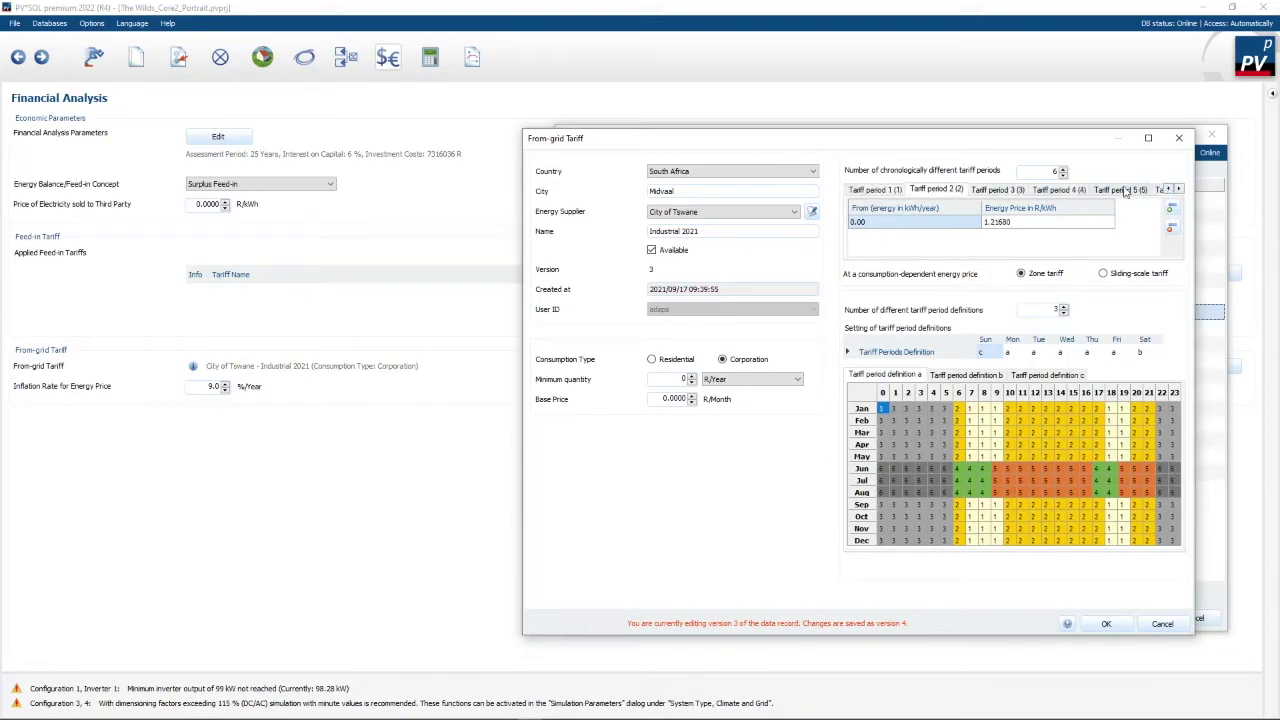
{"action": "left_click", "coordinate": [880, 191]}
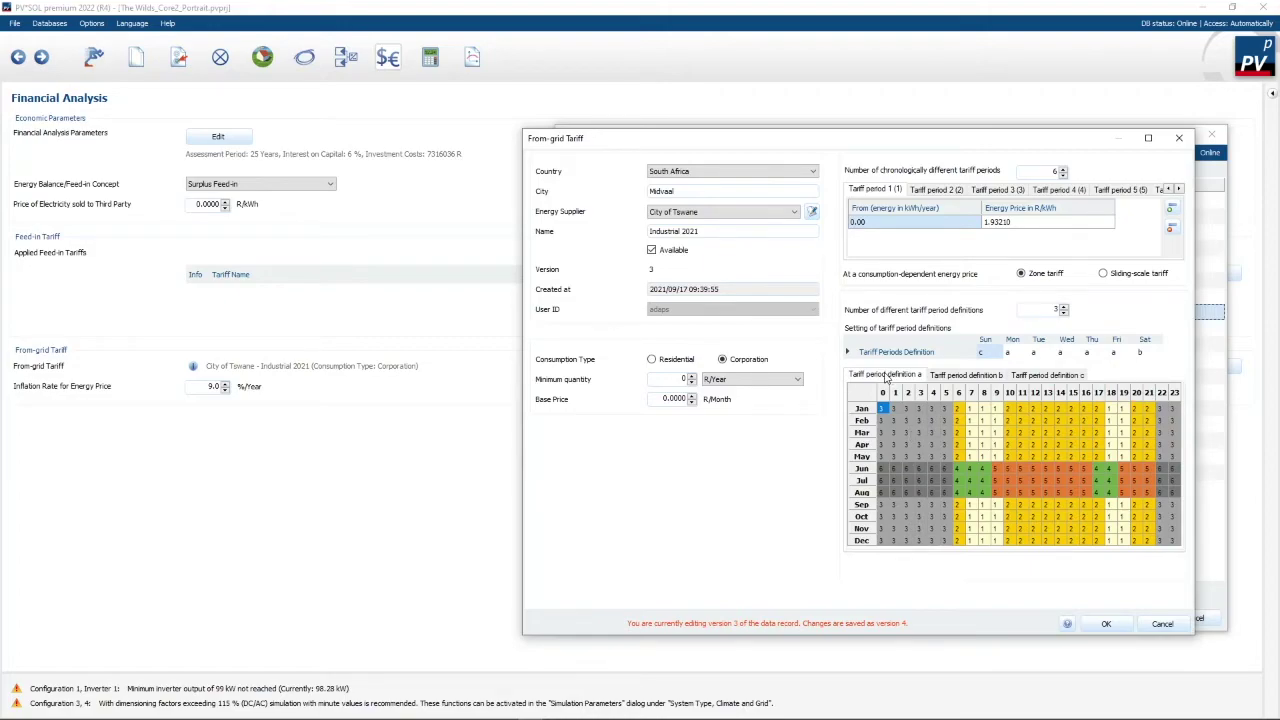
Compare the Saturday, Sunday and weekday schedules, check tariff period 4's price, and leave the tariff without saving
{"action": "left_click", "coordinate": [966, 376]}
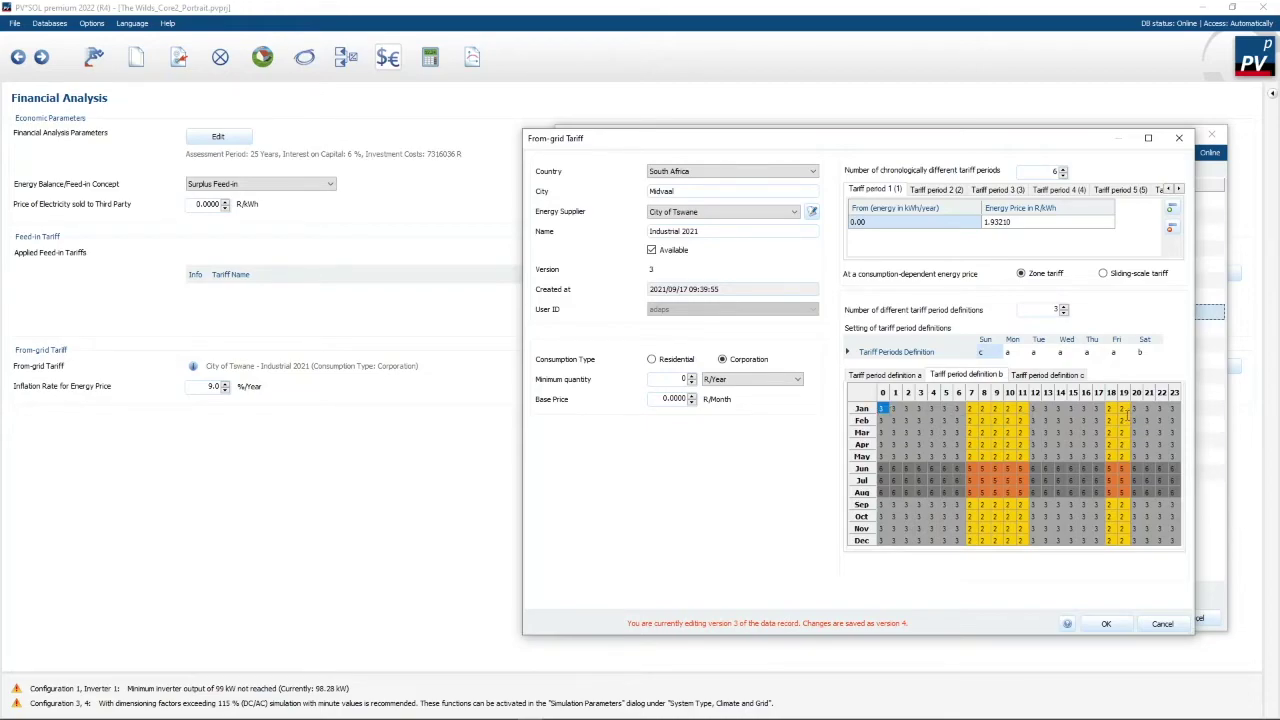
{"action": "left_click", "coordinate": [1050, 376]}
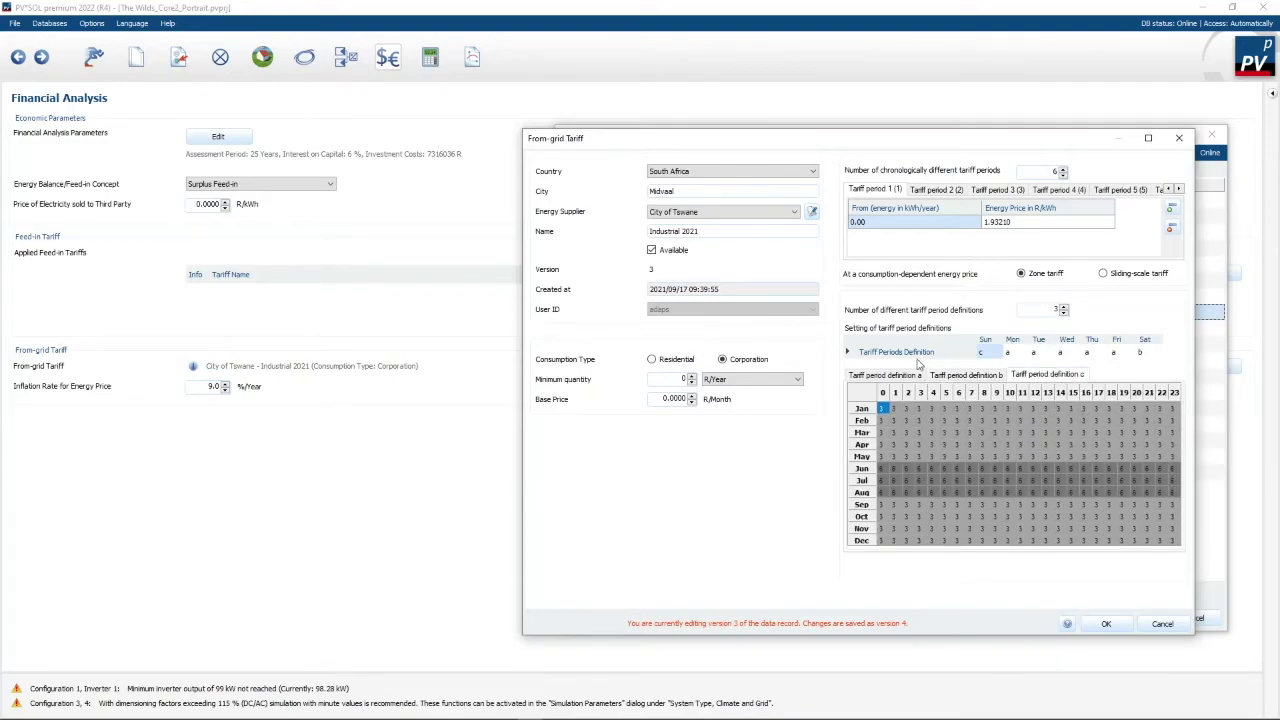
{"action": "left_click", "coordinate": [868, 377]}
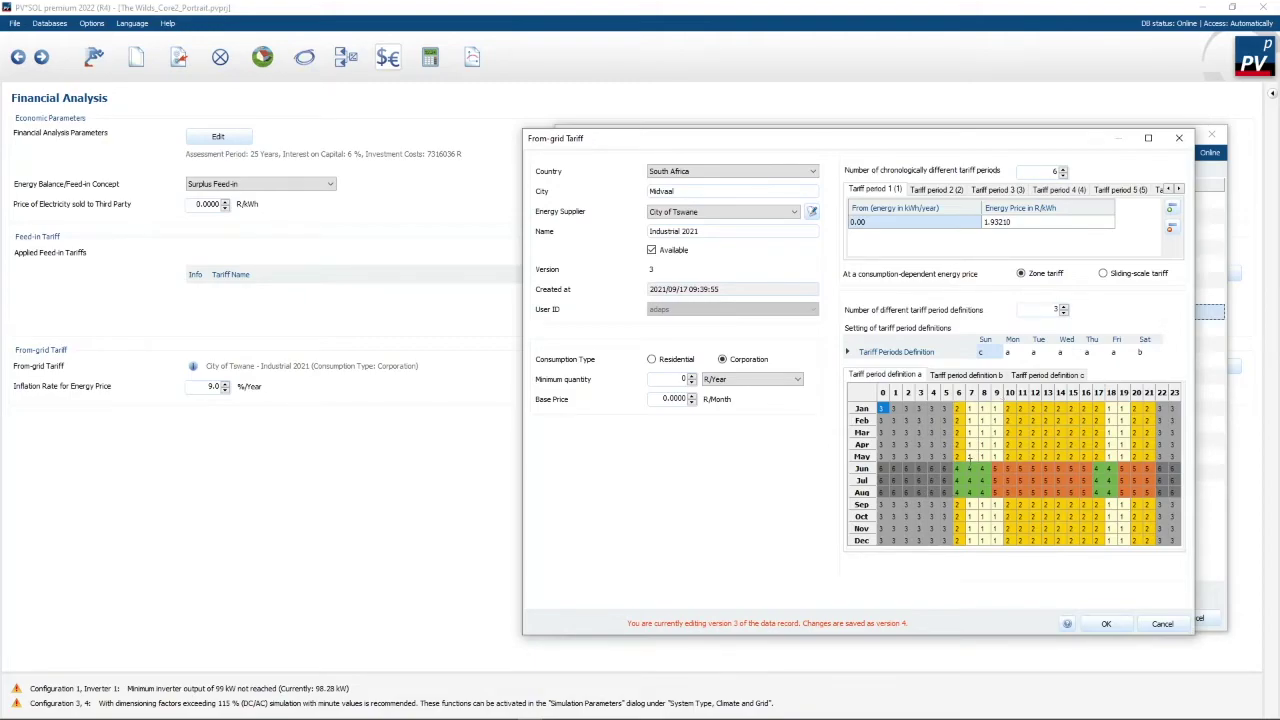
{"action": "left_click", "coordinate": [1060, 190]}
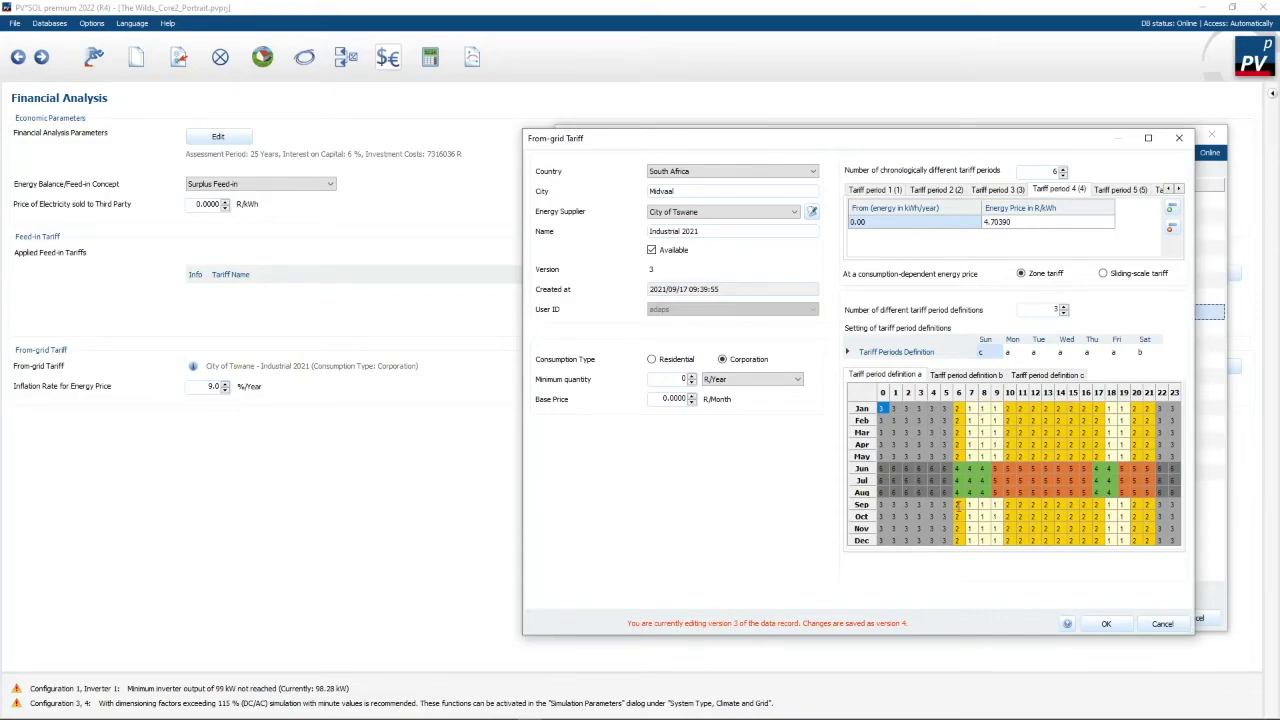
{"action": "left_click", "coordinate": [1163, 624]}
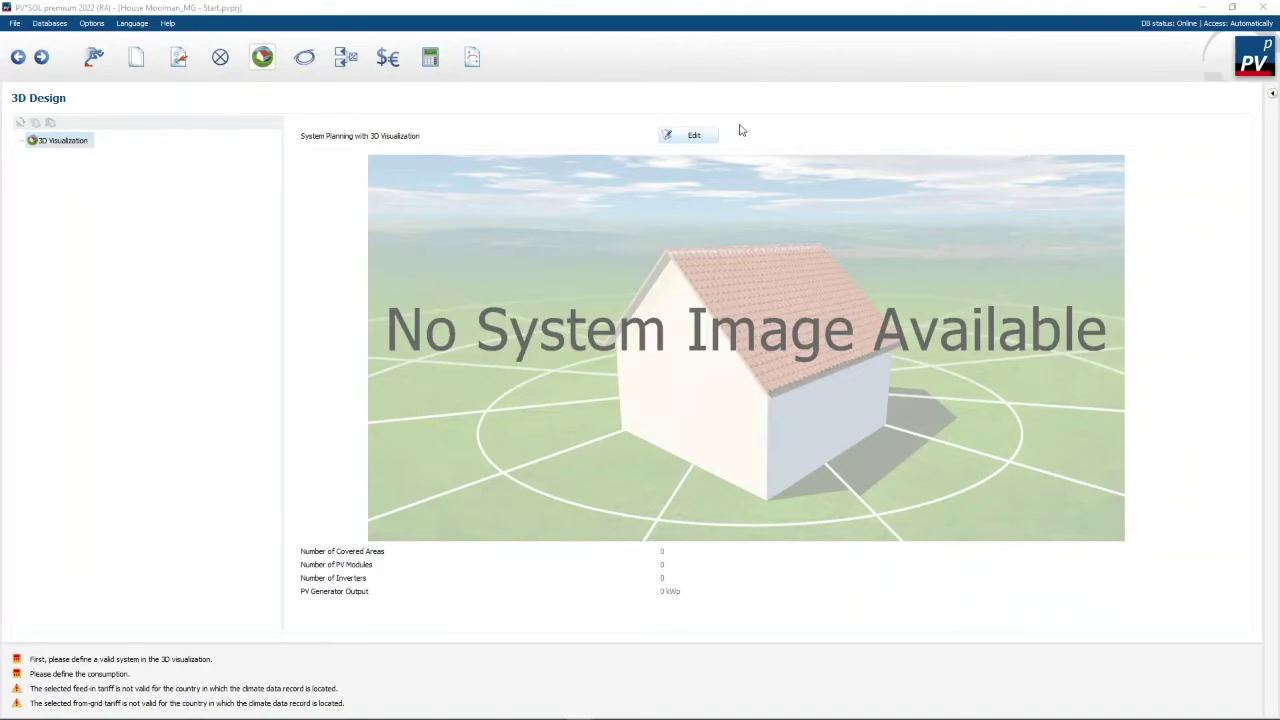
Start a new 3D system for the house project with Map Section as the coverable object
{"action": "left_click", "coordinate": [694, 137]}
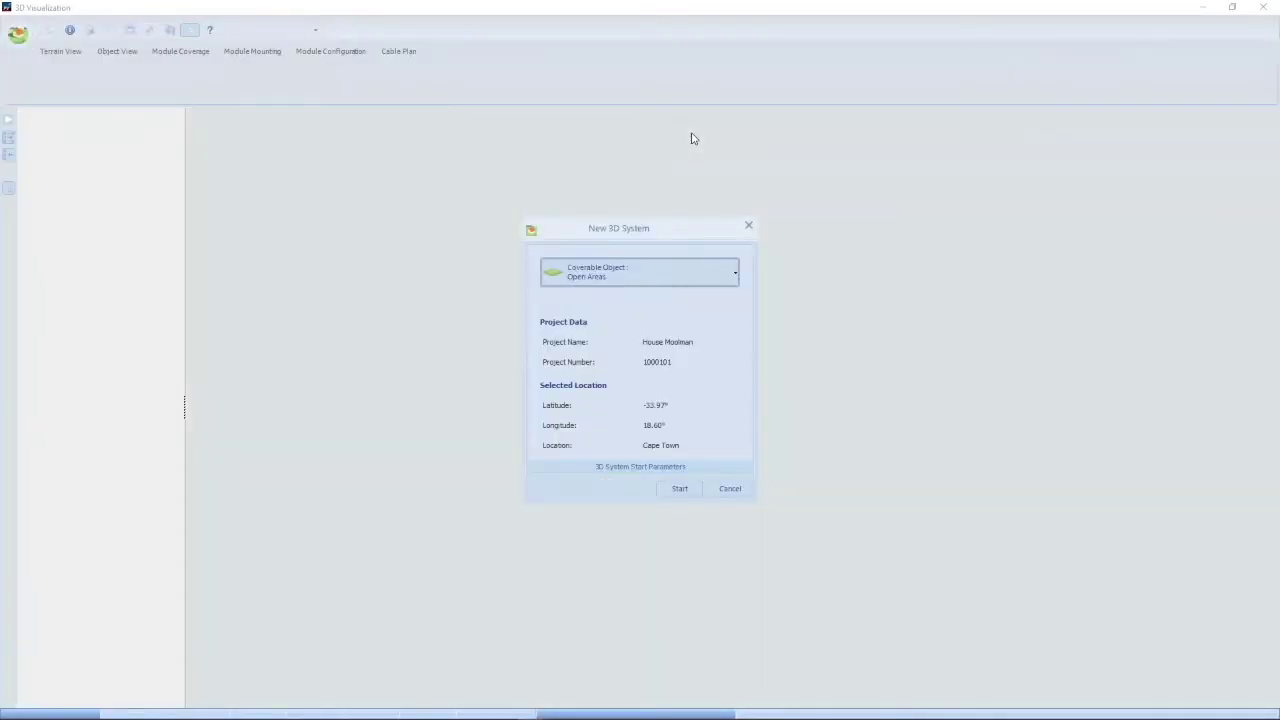
{"action": "left_click", "coordinate": [735, 274]}
{"action": "left_click", "coordinate": [590, 301]}
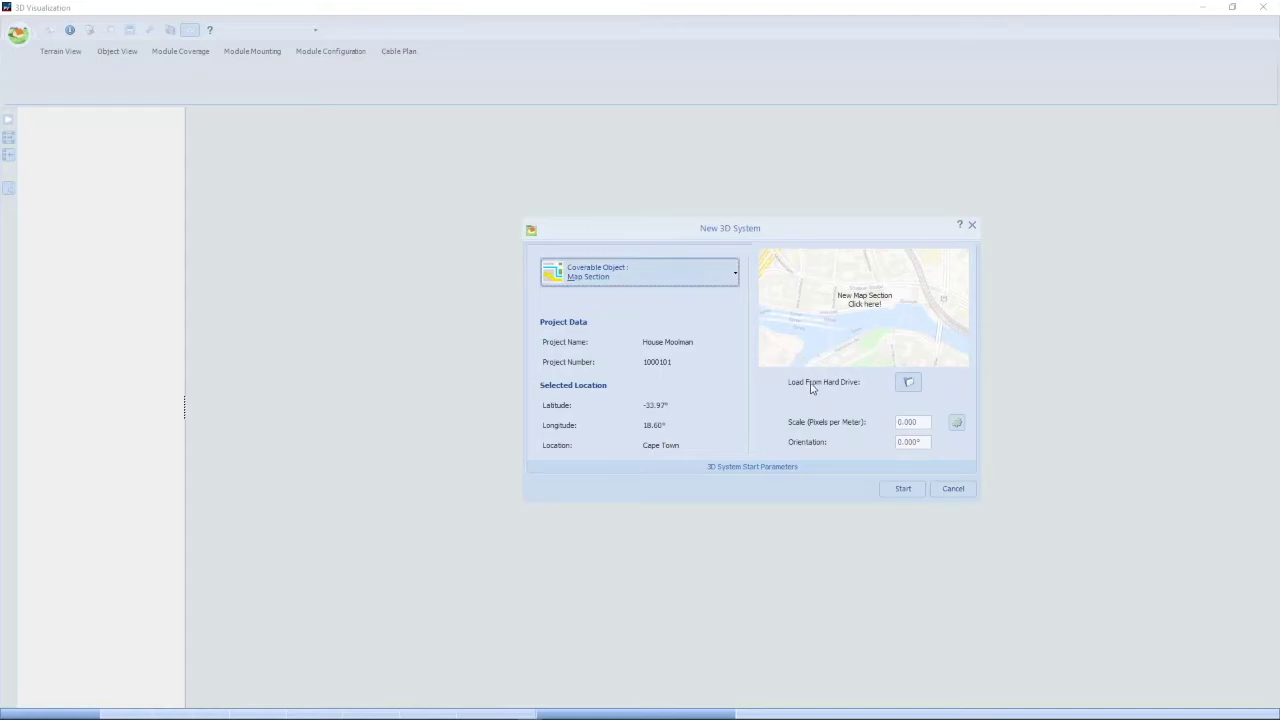
Load the house plan PNG from the VAL02_Presenter folder in PVSOL Course Data as the map section image
{"action": "left_click", "coordinate": [909, 385]}
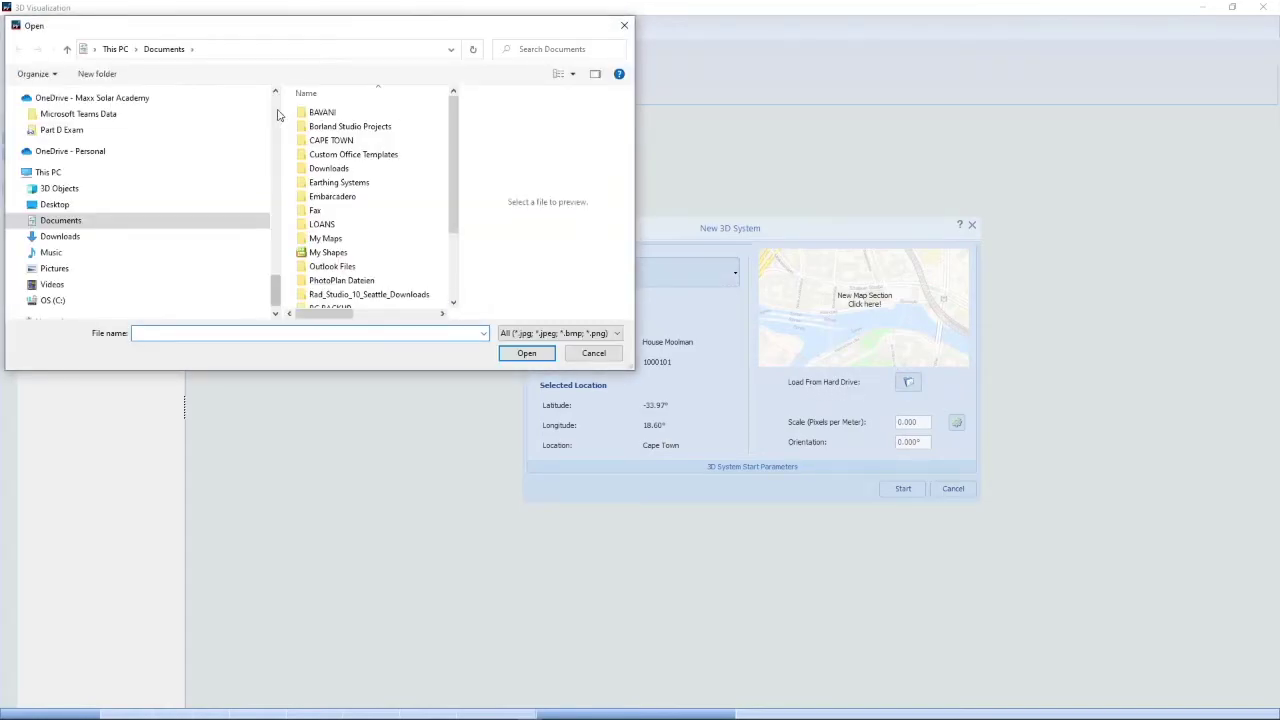
{"action": "left_click_drag", "start_coordinate": [278, 292], "coordinate": [262, 90]}
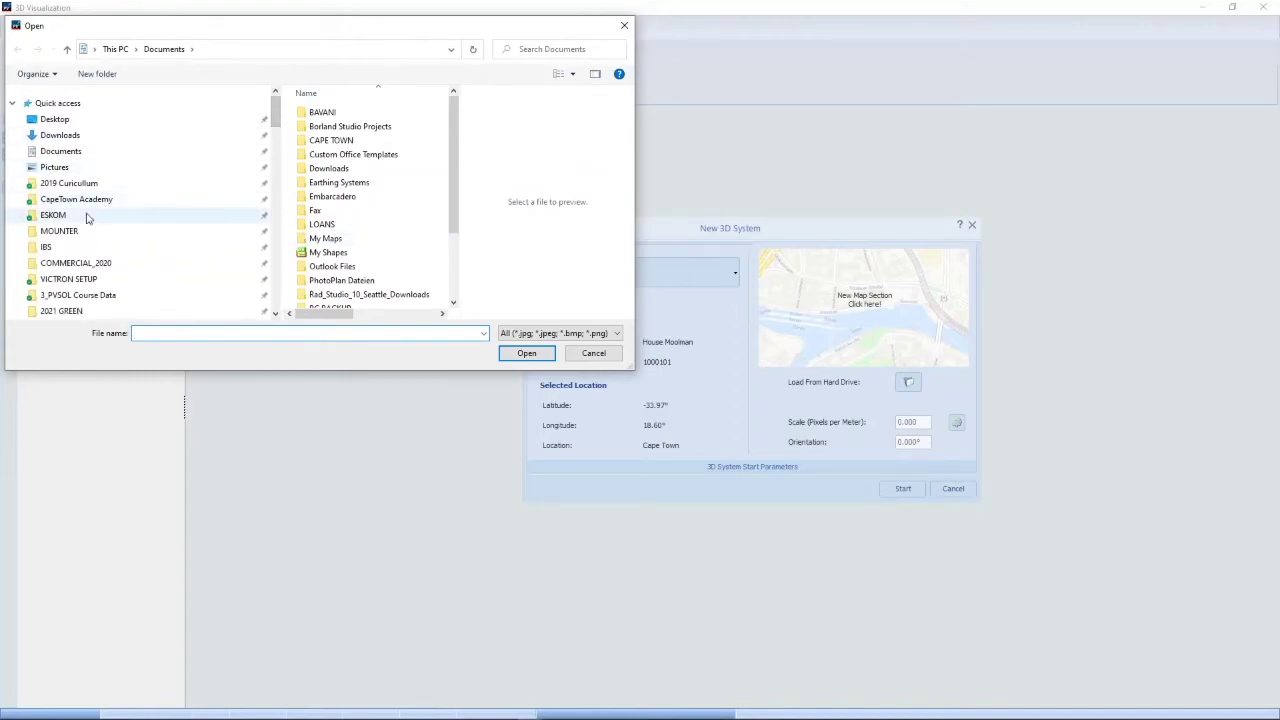
{"action": "left_click", "coordinate": [86, 263]}
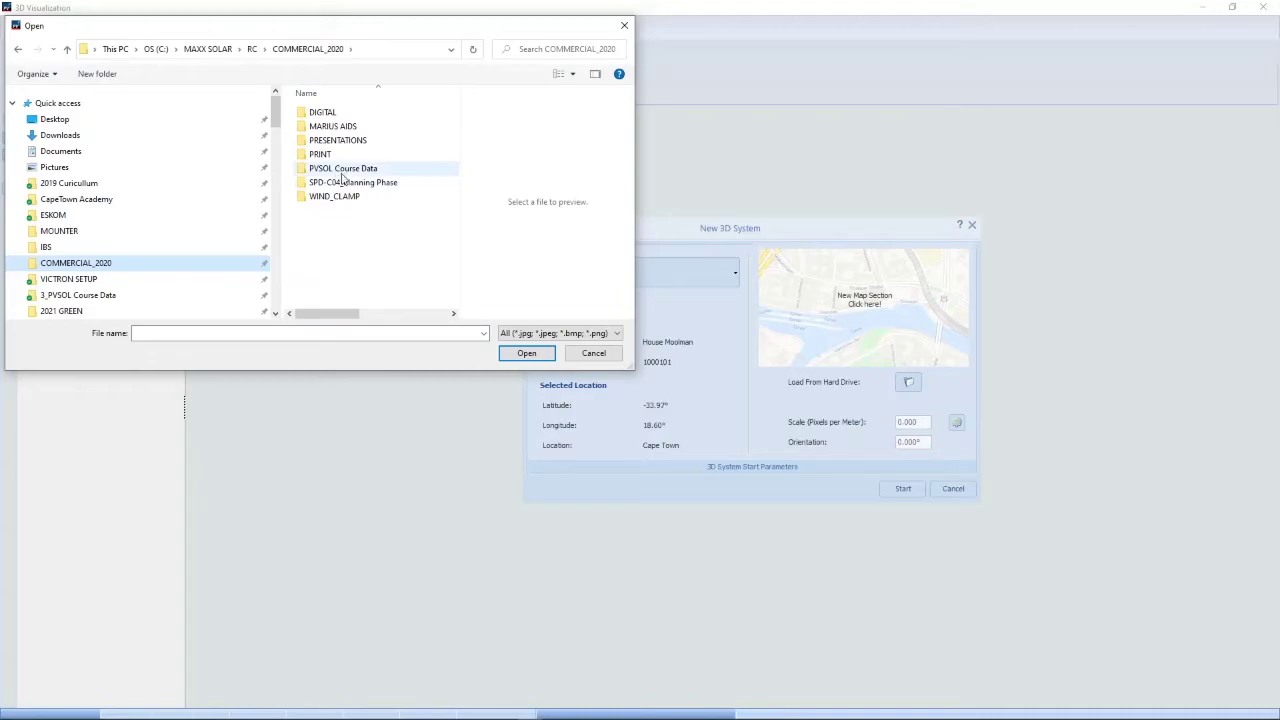
{"action": "double_click", "coordinate": [343, 170]}
{"action": "double_click", "coordinate": [343, 128]}
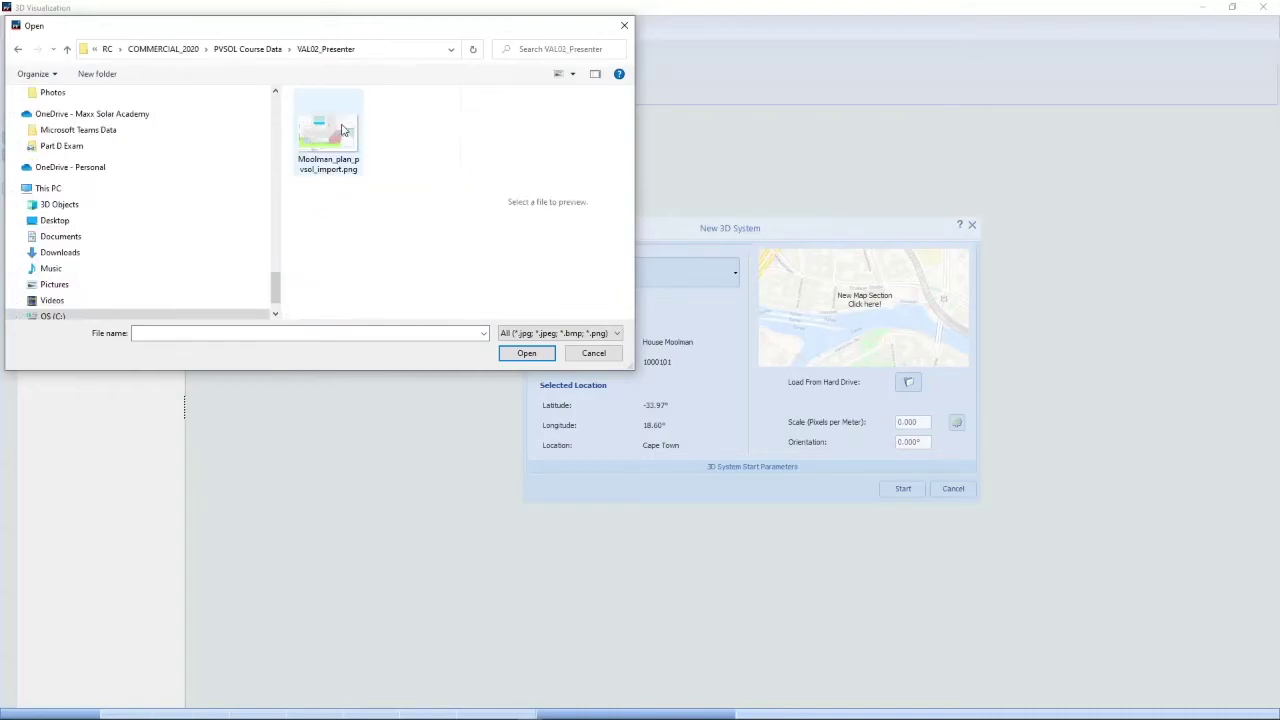
{"action": "left_click", "coordinate": [320, 149]}
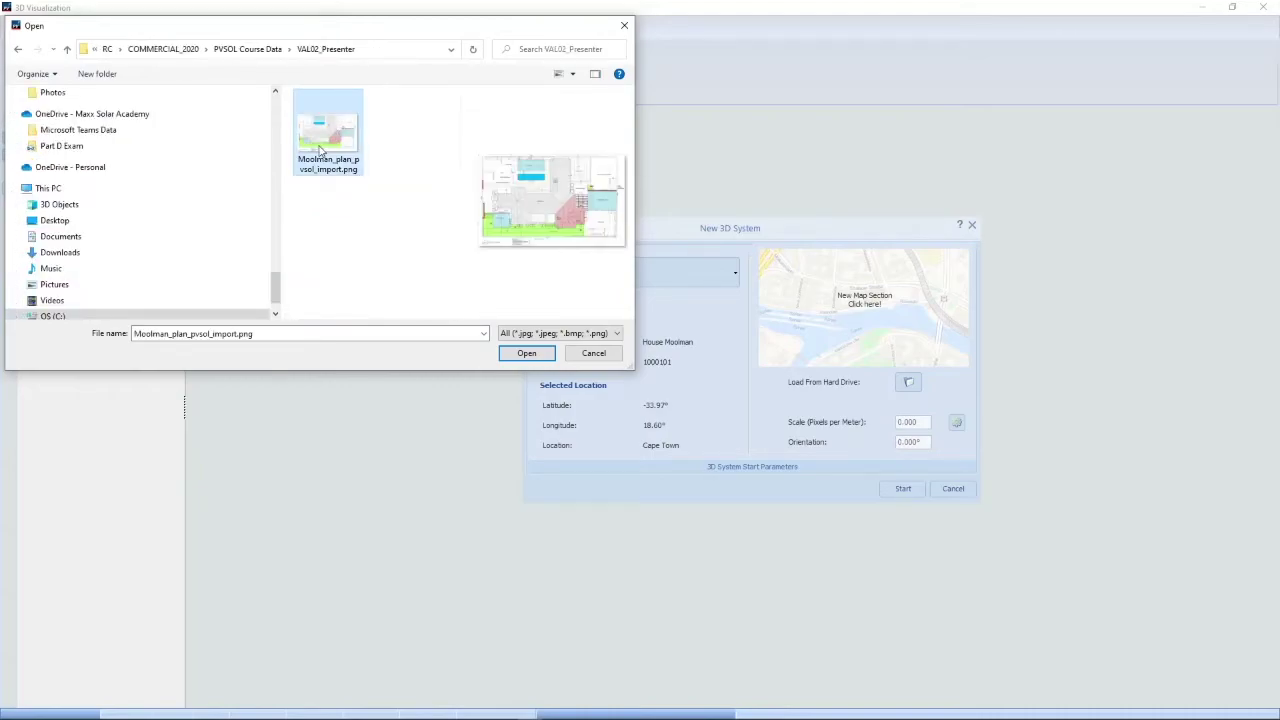
{"action": "left_click", "coordinate": [525, 353]}
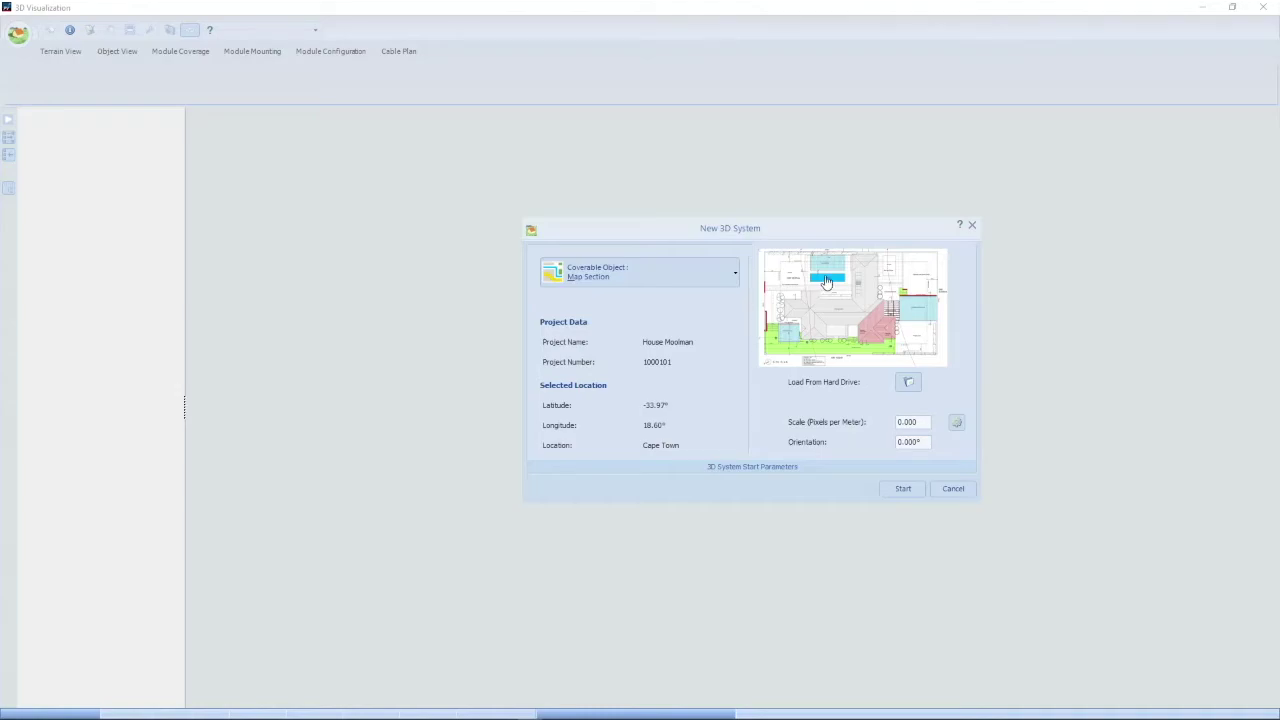
Scale the plan by measuring the full site boundary bordering ERF 150249 as 49.47 m, and start the 3D system
{"action": "left_click", "coordinate": [957, 425]}
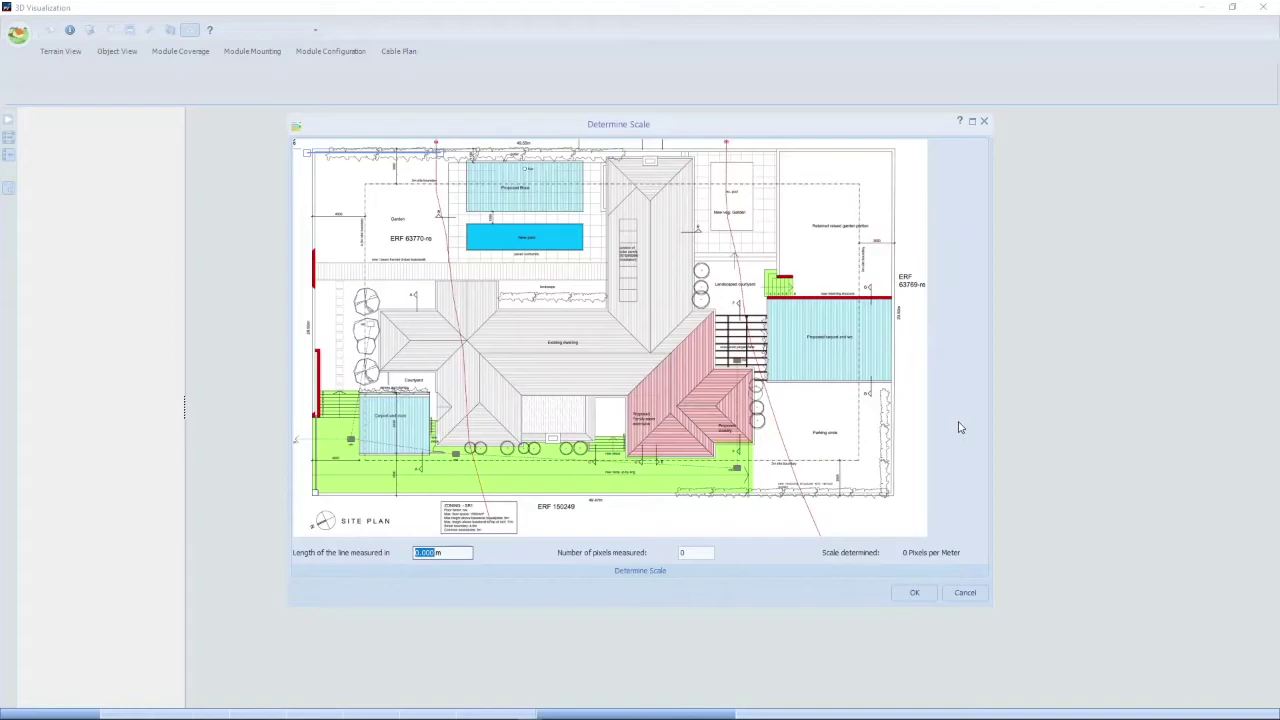
{"action": "left_click", "coordinate": [971, 121]}
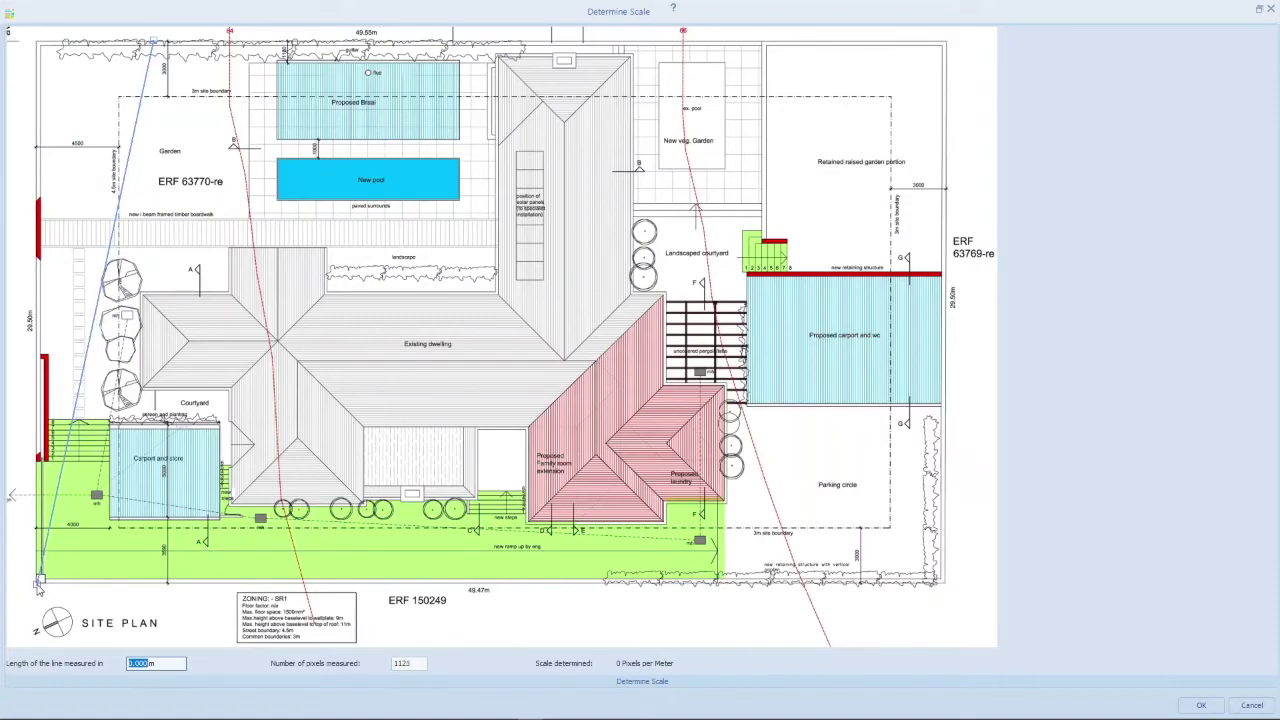
{"action": "left_click", "coordinate": [39, 584]}
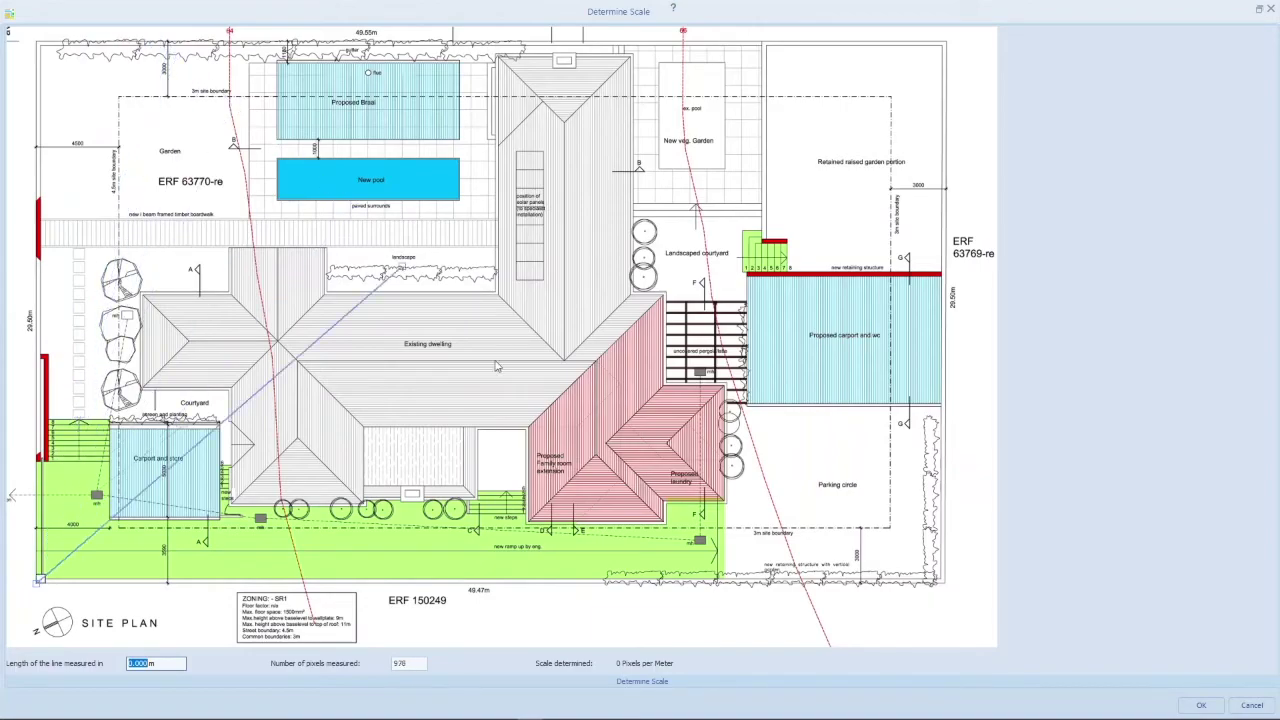
{"action": "left_click", "coordinate": [946, 587]}
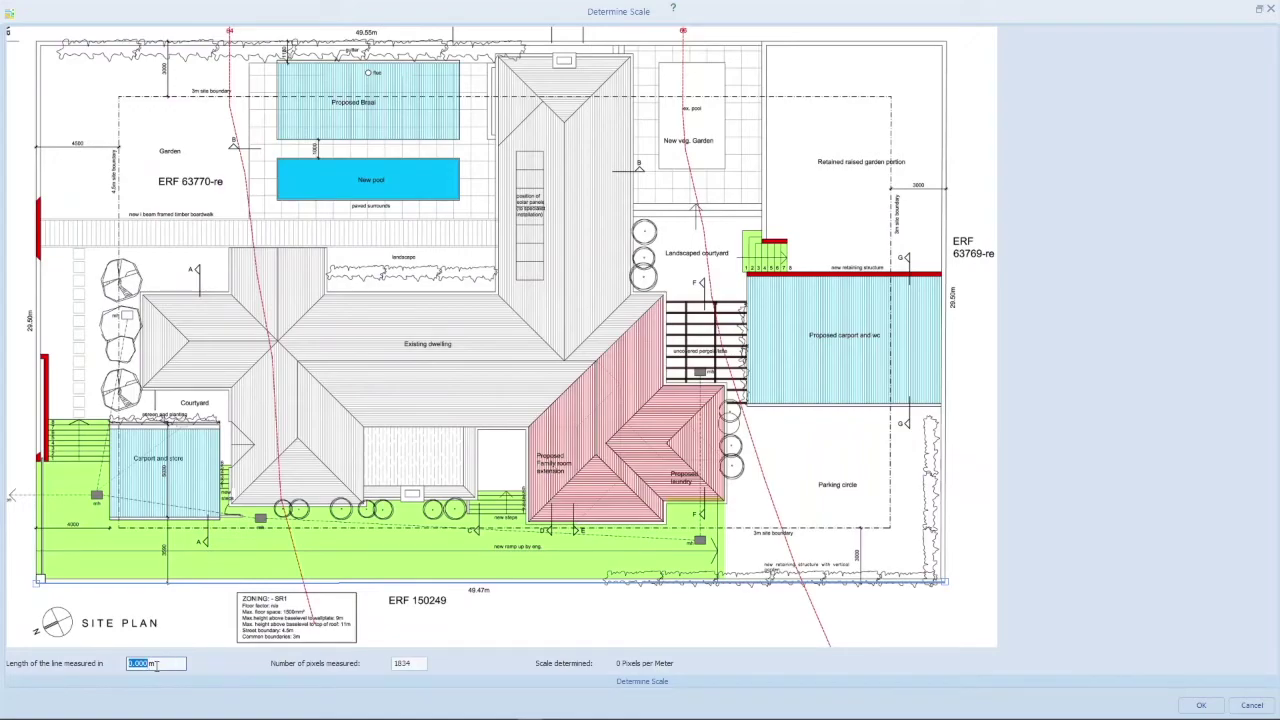
{"action": "type", "text": "49.47"}
{"action": "left_click", "coordinate": [1202, 706]}
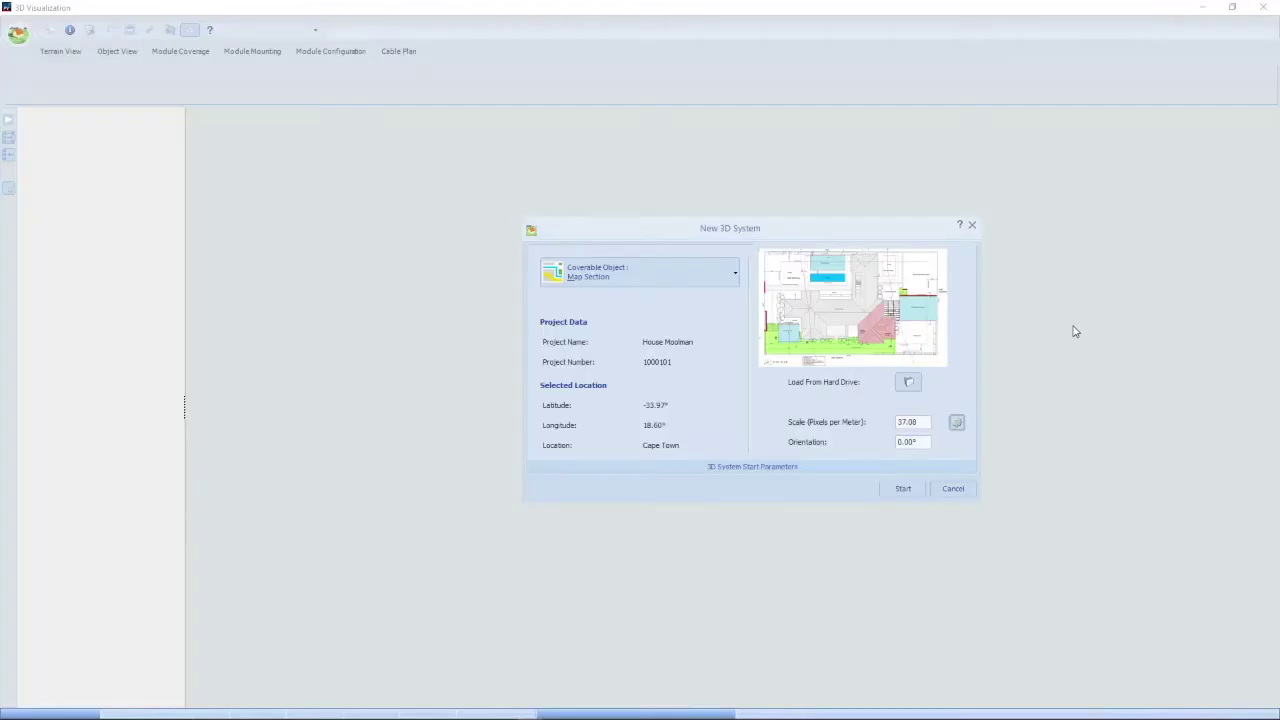
{"action": "left_click", "coordinate": [903, 489]}
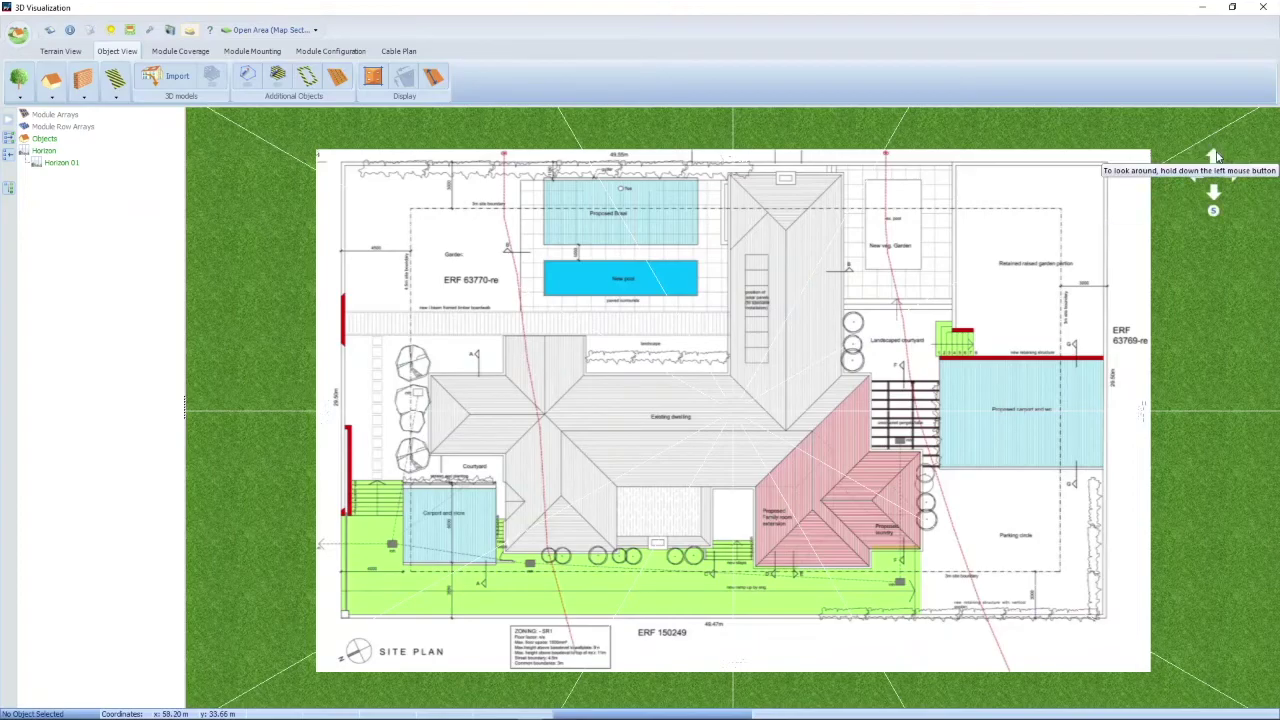
Display the terrain with the imported site plan in Overhead View
{"action": "left_click", "coordinate": [59, 49]}
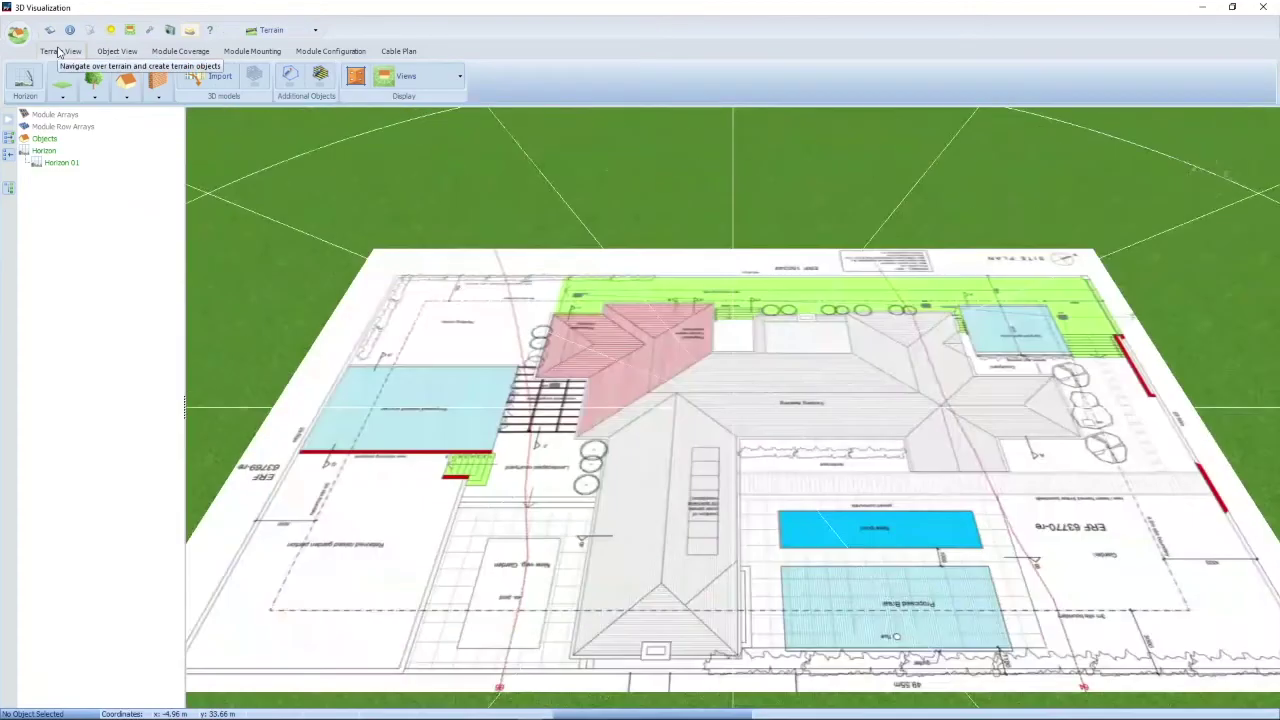
{"action": "left_click", "coordinate": [406, 76]}
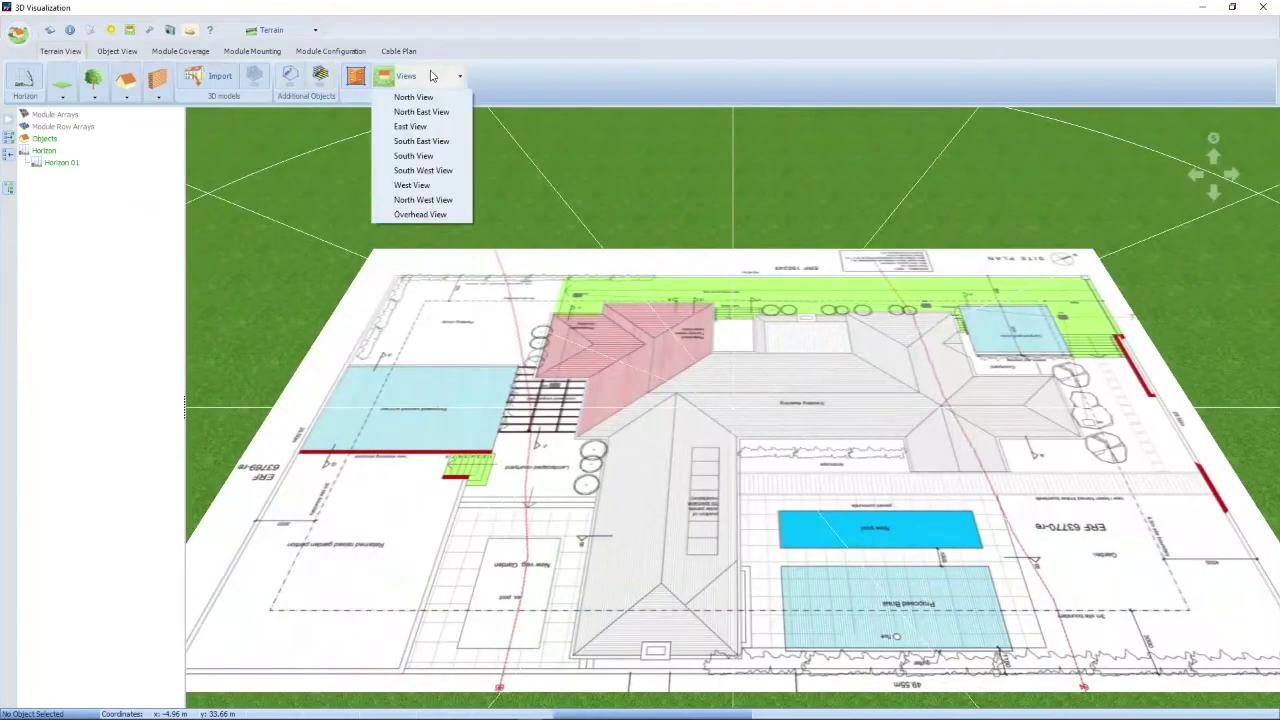
{"action": "left_click", "coordinate": [436, 214]}
{"action": "scroll", "coordinate": [576, 600], "scroll_direction": "up", "scroll_amount": 3}
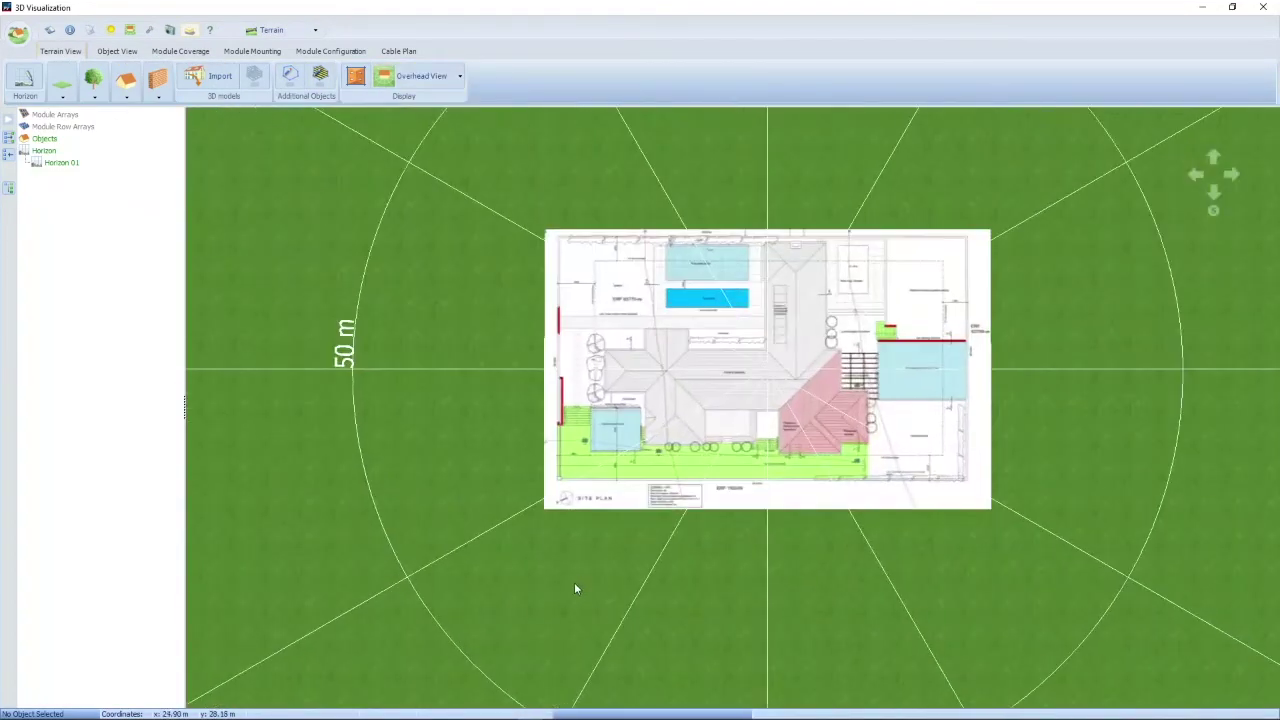
{"action": "scroll", "coordinate": [578, 575], "scroll_direction": "up", "scroll_amount": 4}
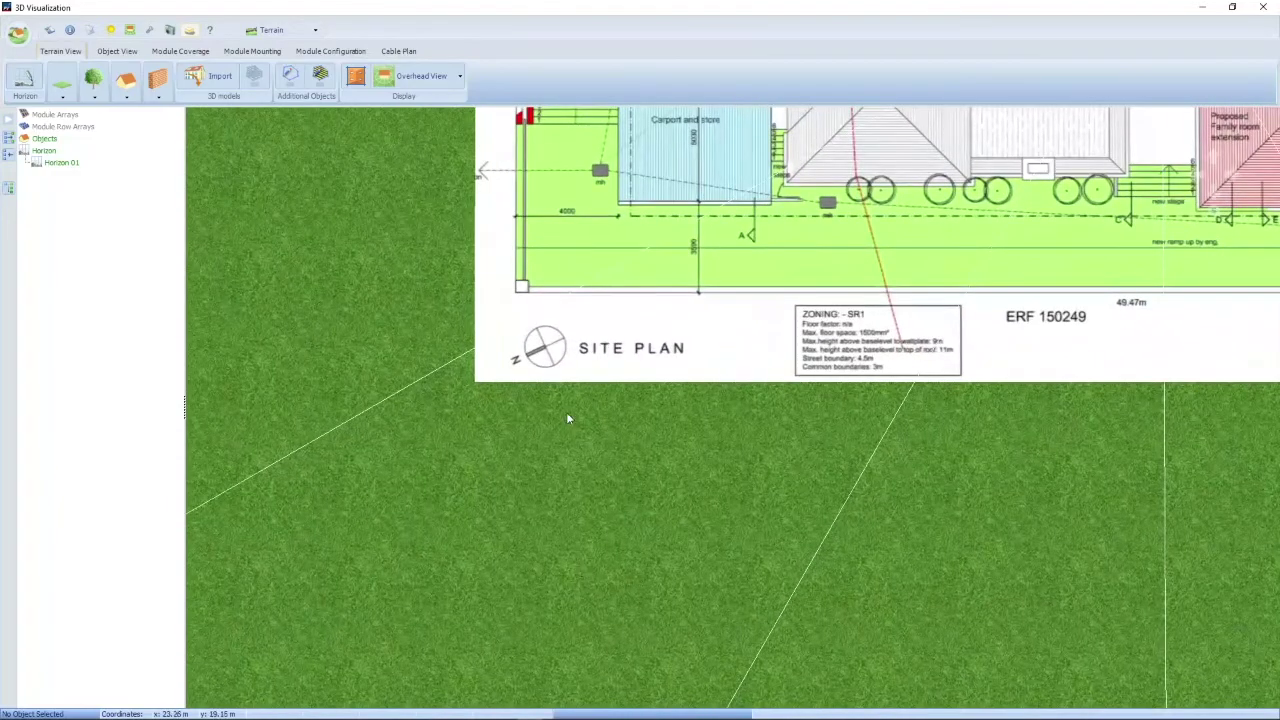
Set the map section's open area orientation to 295° so the plan's north arrow points north
{"action": "left_click", "coordinate": [587, 288]}
{"action": "right_click", "coordinate": [592, 278]}
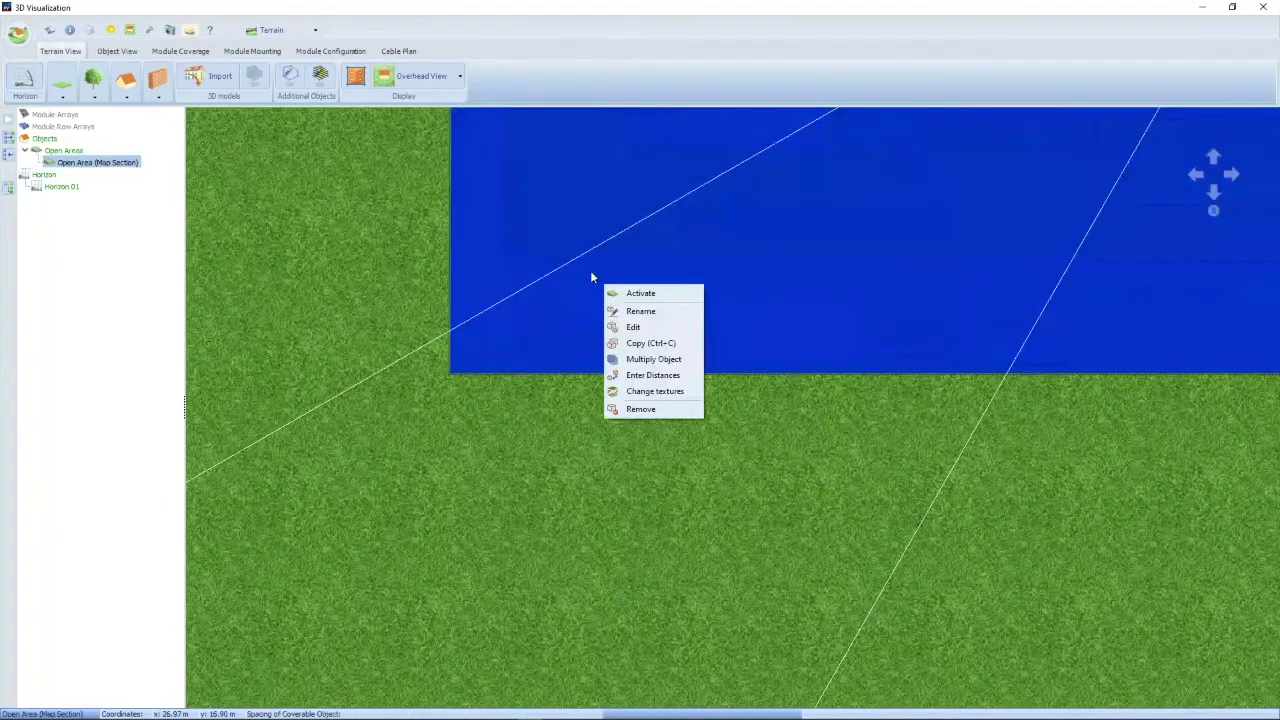
{"action": "left_click", "coordinate": [634, 327]}
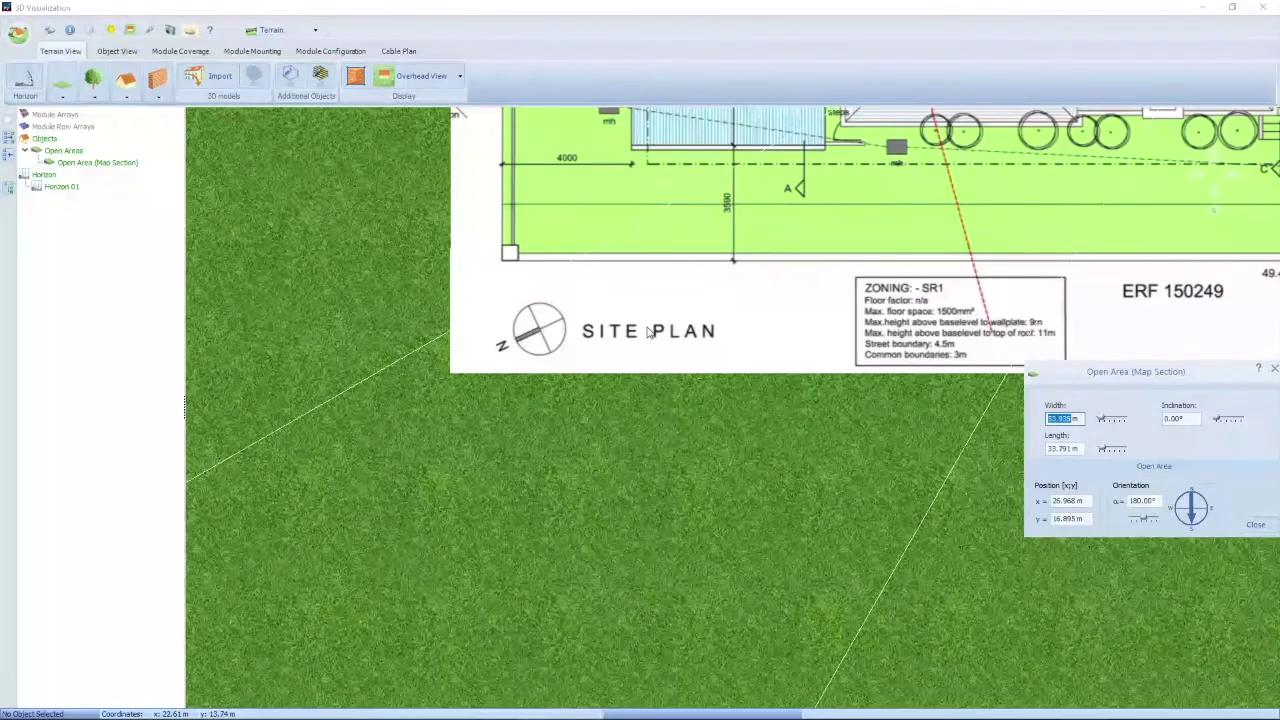
{"action": "left_click", "coordinate": [1161, 501]}
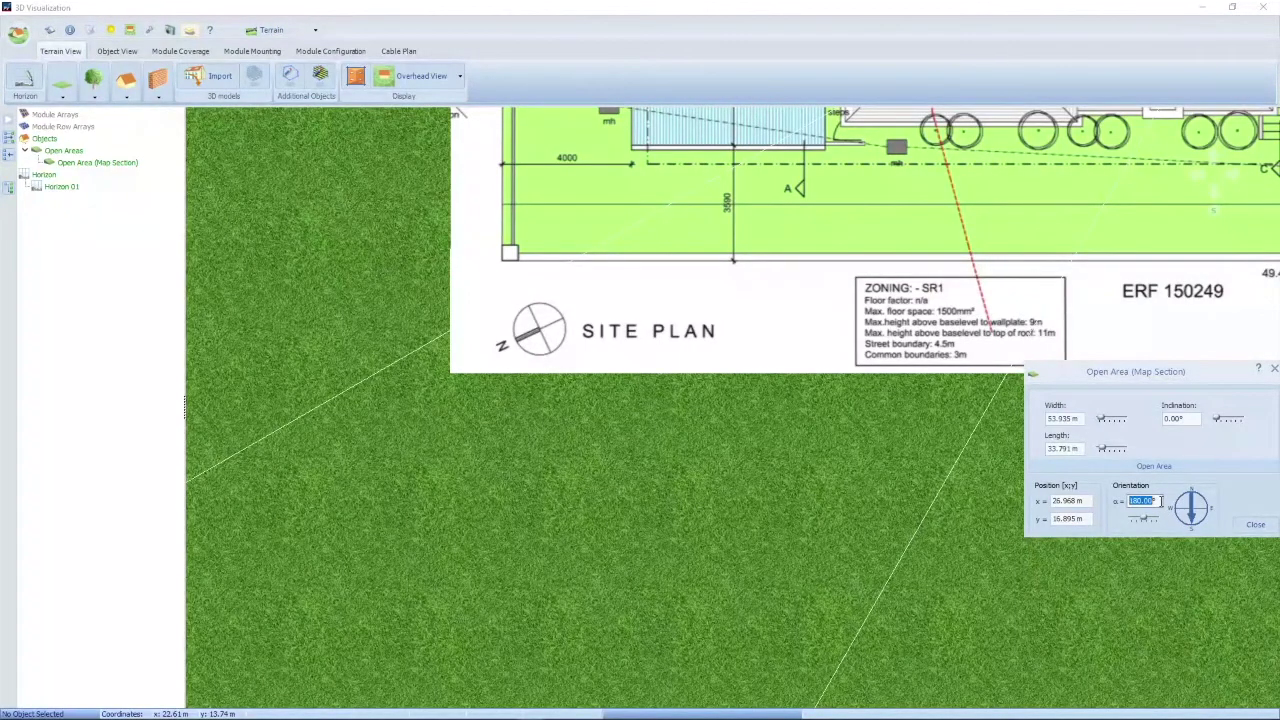
{"action": "type", "text": "295"}
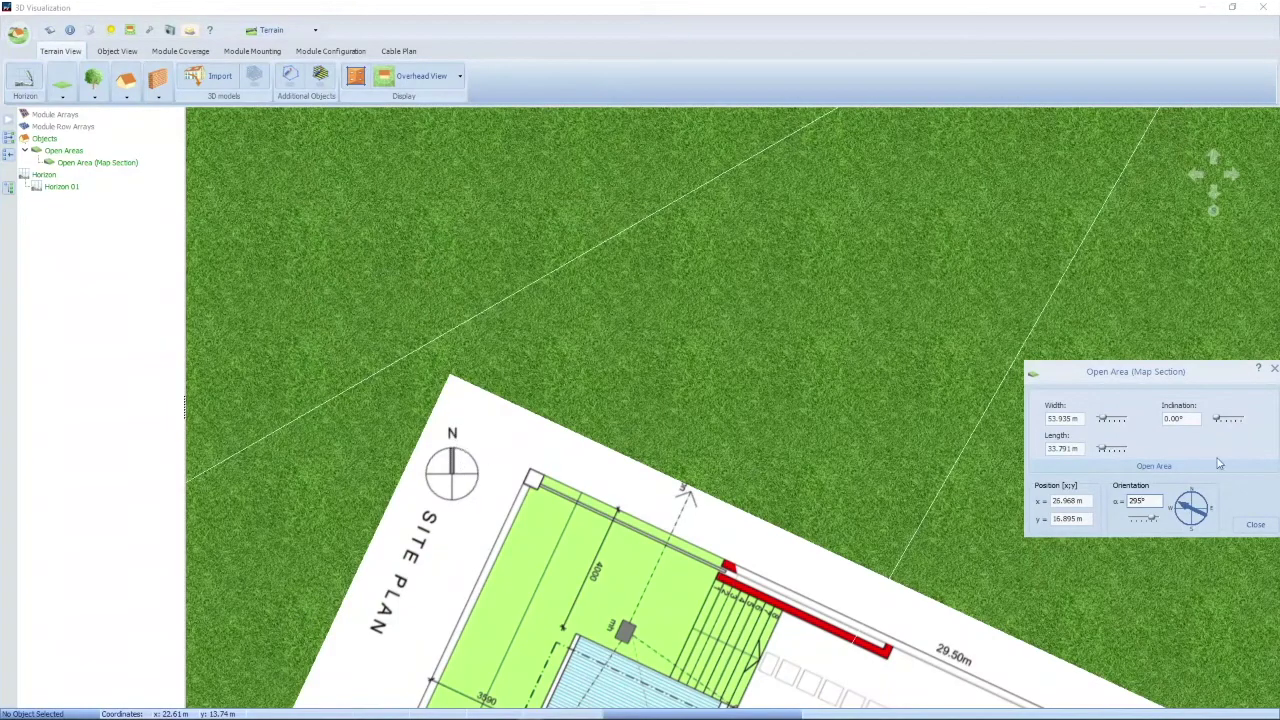
{"action": "left_click", "coordinate": [1255, 524]}
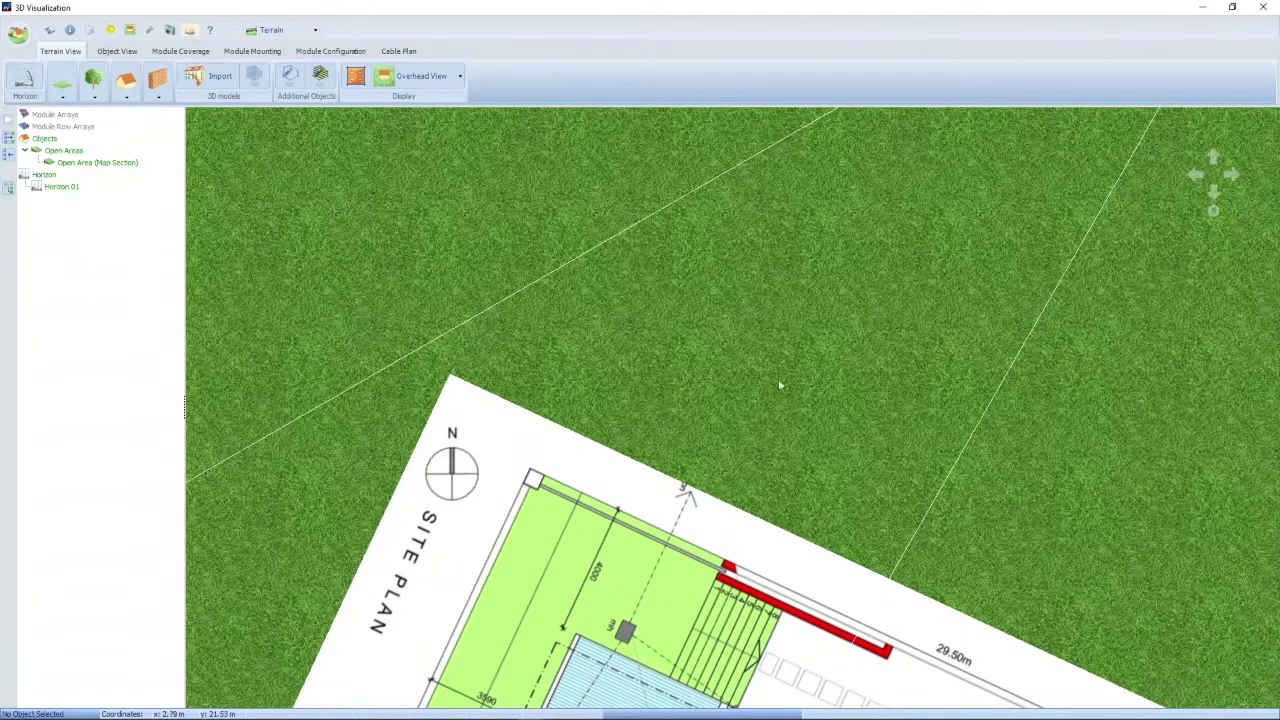
{"action": "scroll", "coordinate": [654, 308], "scroll_direction": "down", "scroll_amount": 5}
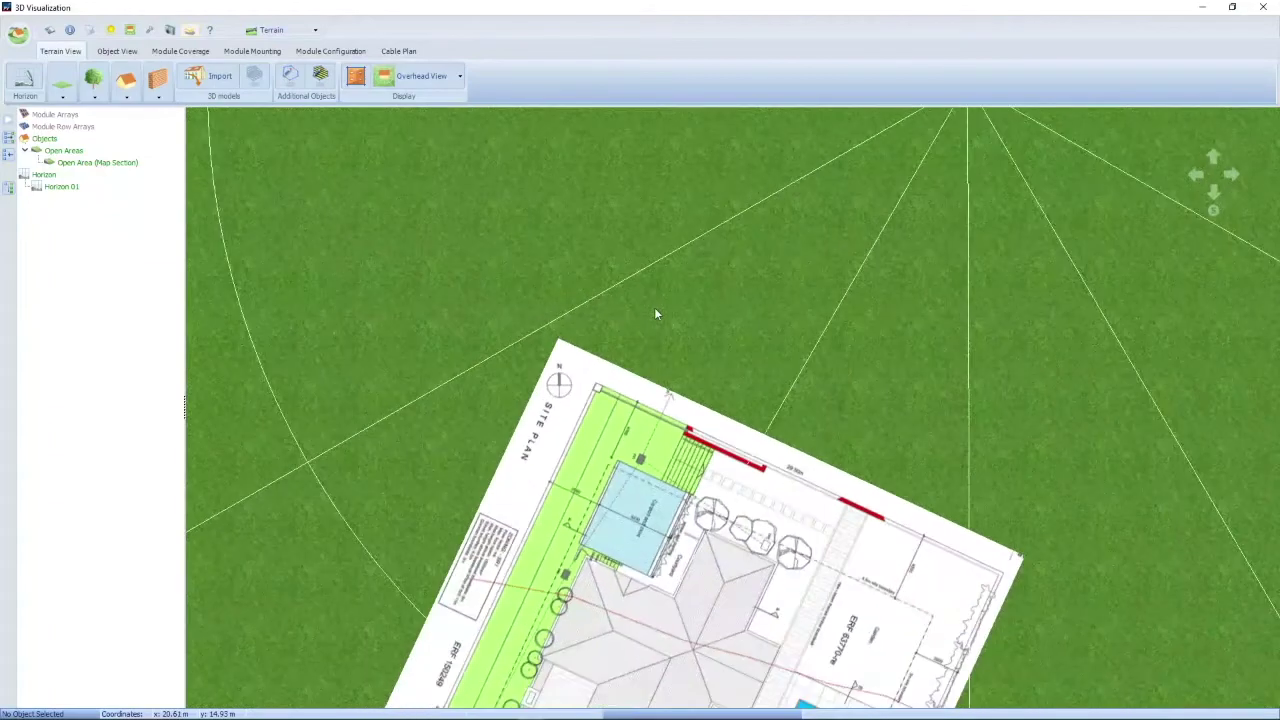
{"action": "scroll", "coordinate": [660, 319], "scroll_direction": "down", "scroll_amount": 5}
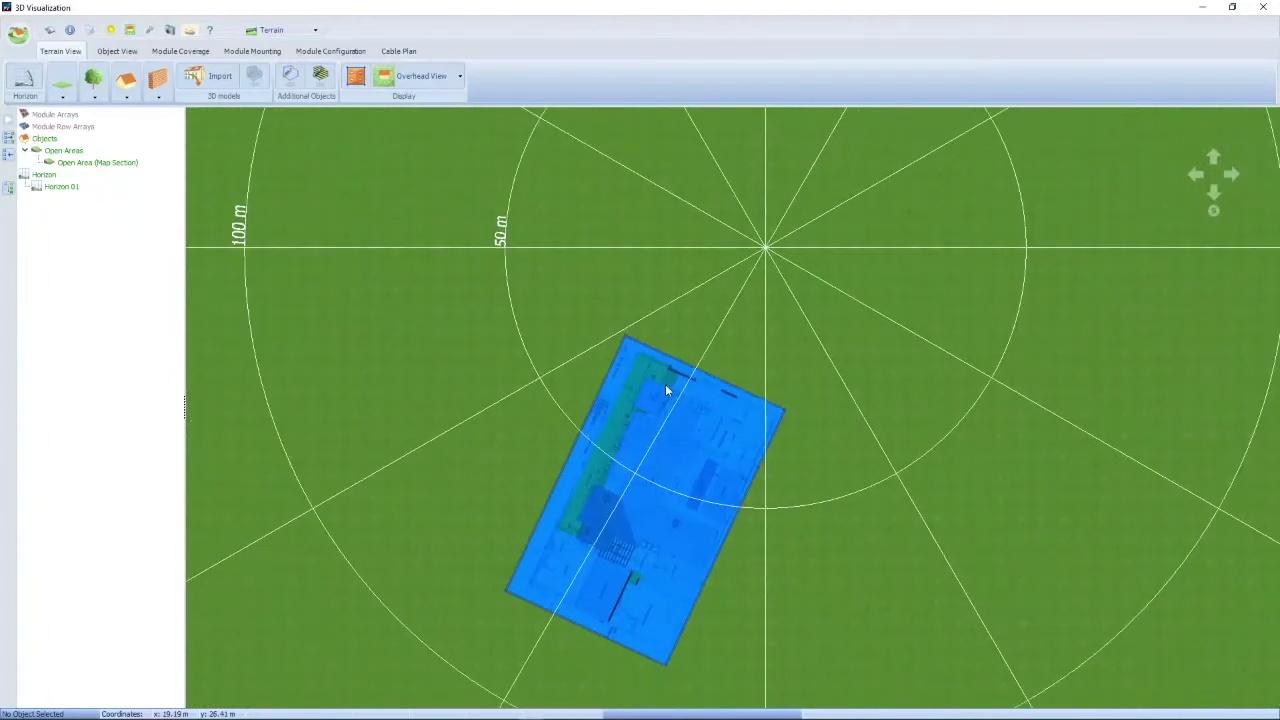
{"action": "scroll", "coordinate": [647, 667], "scroll_direction": "up", "scroll_amount": 5}
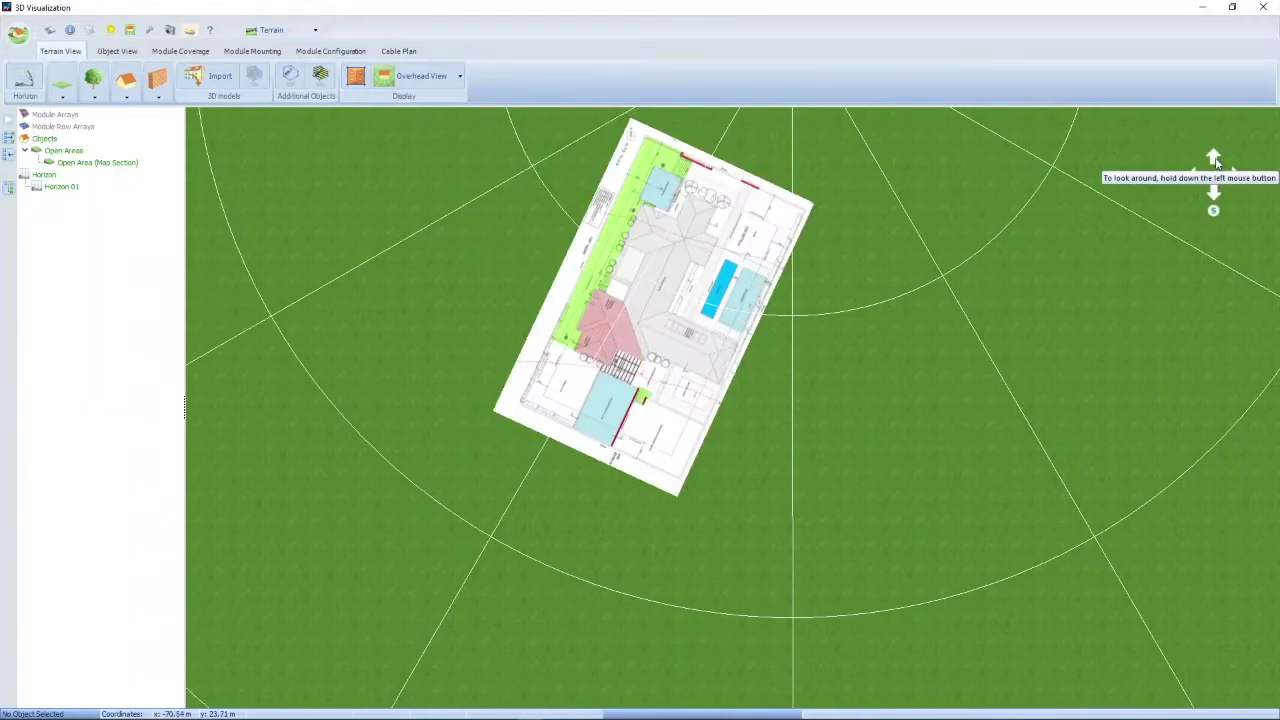
{"action": "scroll", "coordinate": [714, 110], "scroll_direction": "up", "scroll_amount": 2}
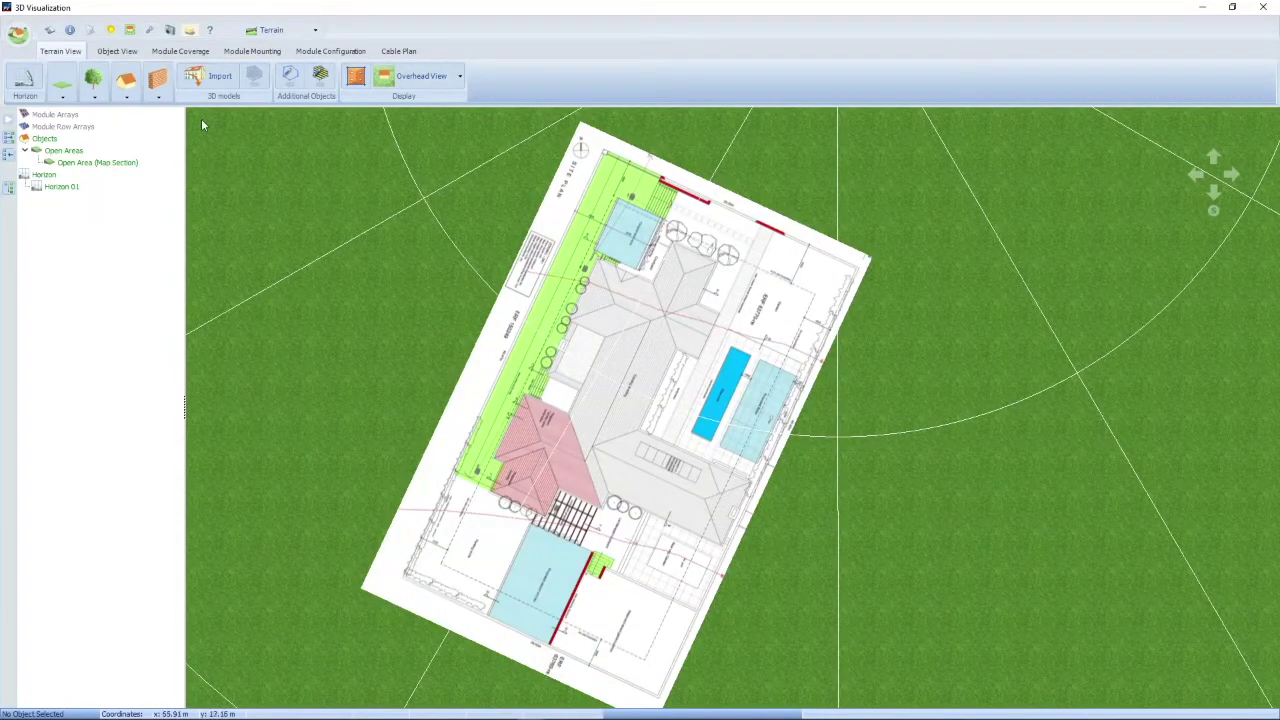
Sketch a triangular 3D polygon over the dwelling's hip roof end near the carport and store, with sloping sides about 5.07 m and 5.10 m
{"action": "left_click", "coordinate": [115, 51]}
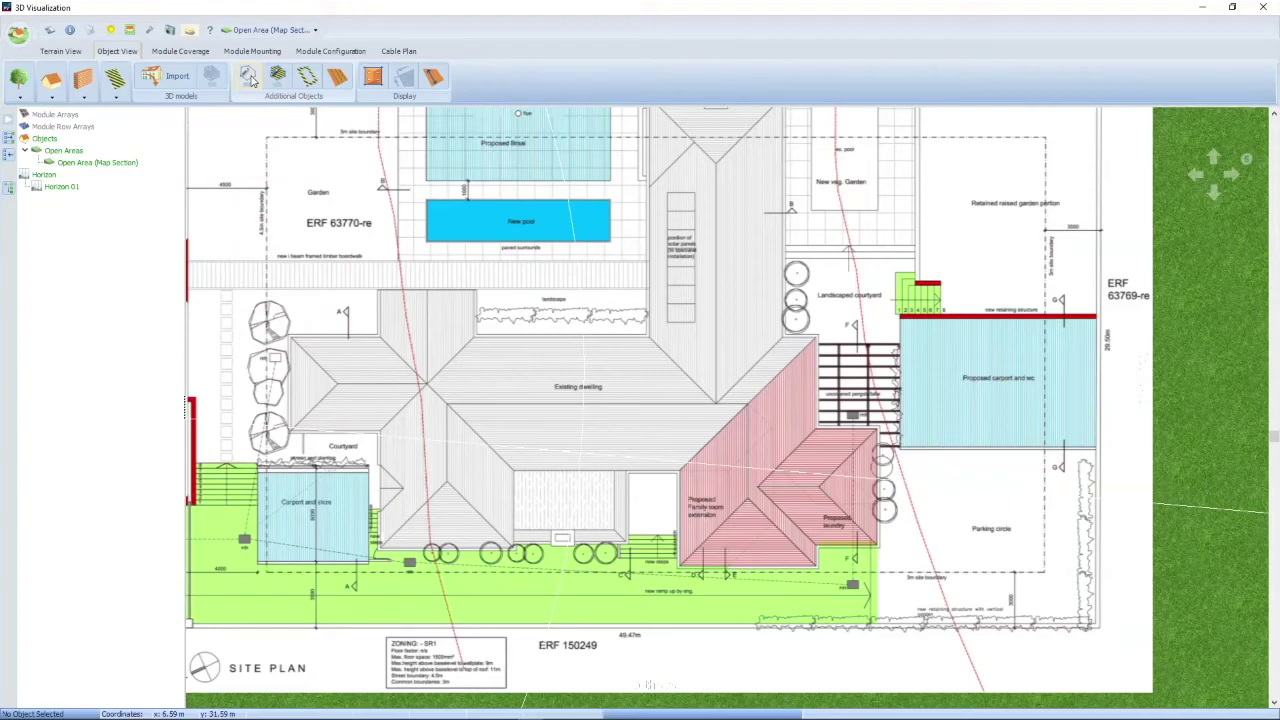
{"action": "left_click", "coordinate": [250, 82]}
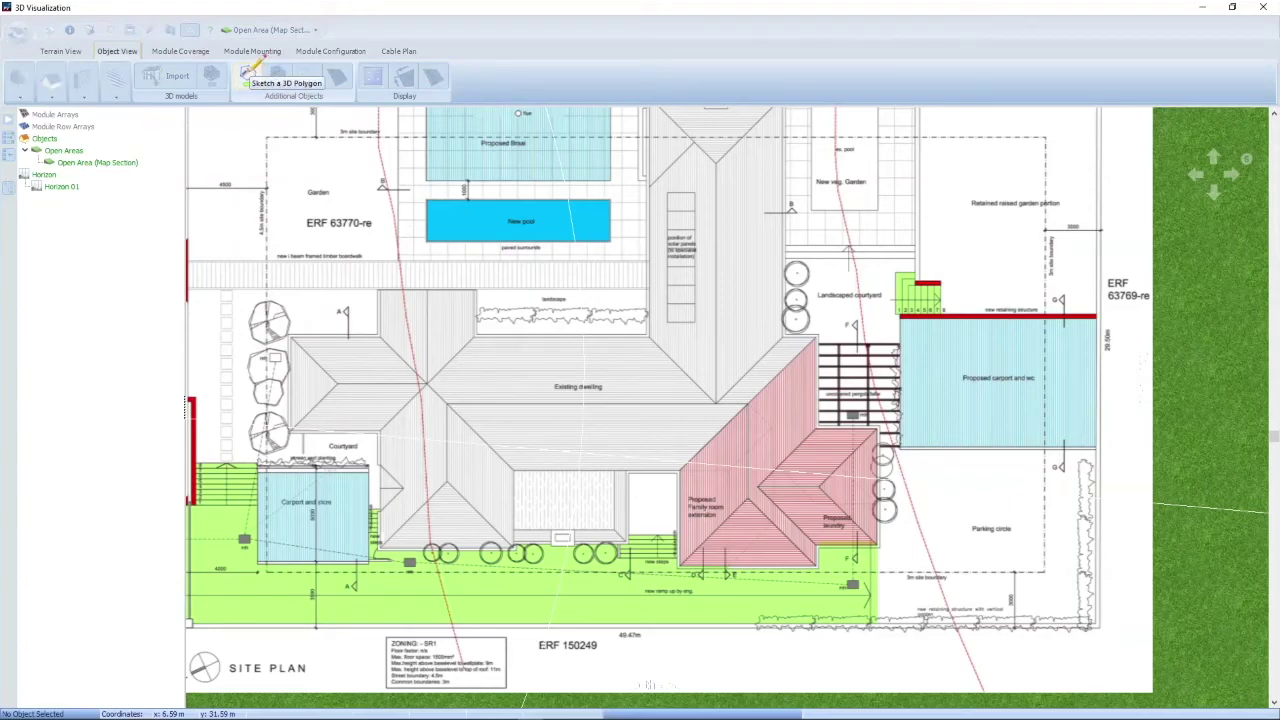
{"action": "scroll", "coordinate": [388, 552], "scroll_direction": "up", "scroll_amount": 1}
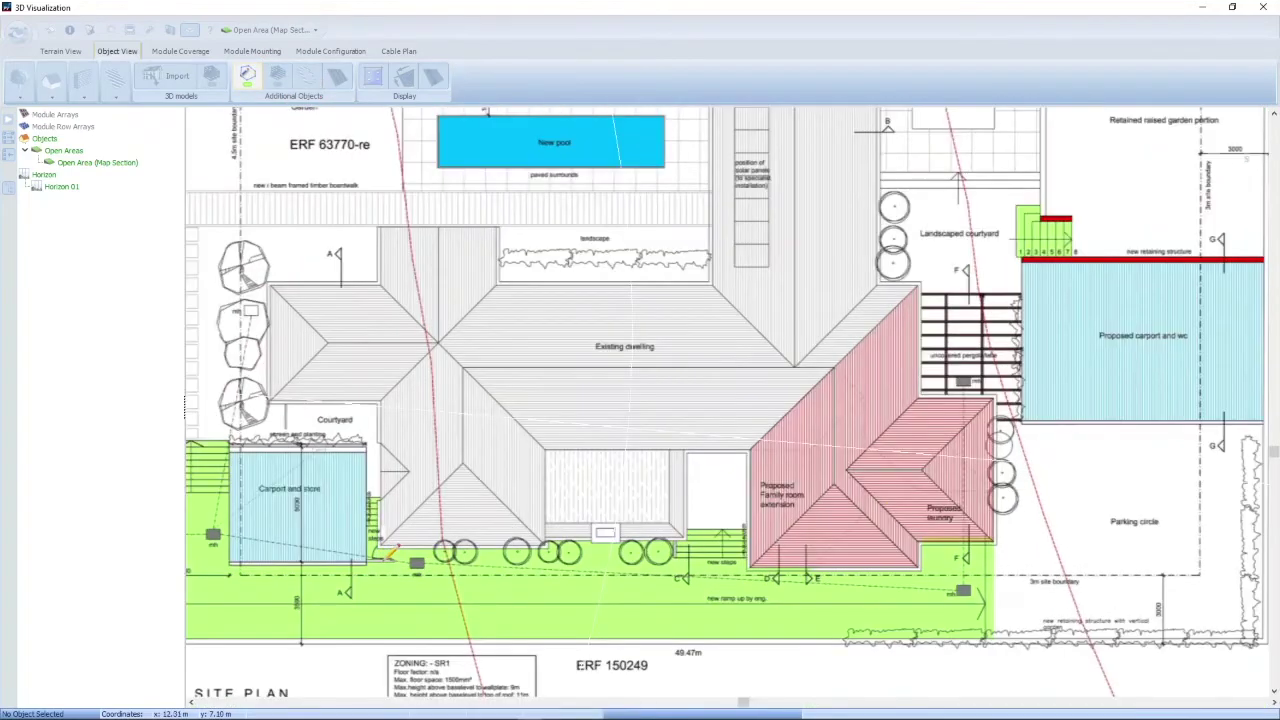
{"action": "scroll", "coordinate": [390, 552], "scroll_direction": "up", "scroll_amount": 5}
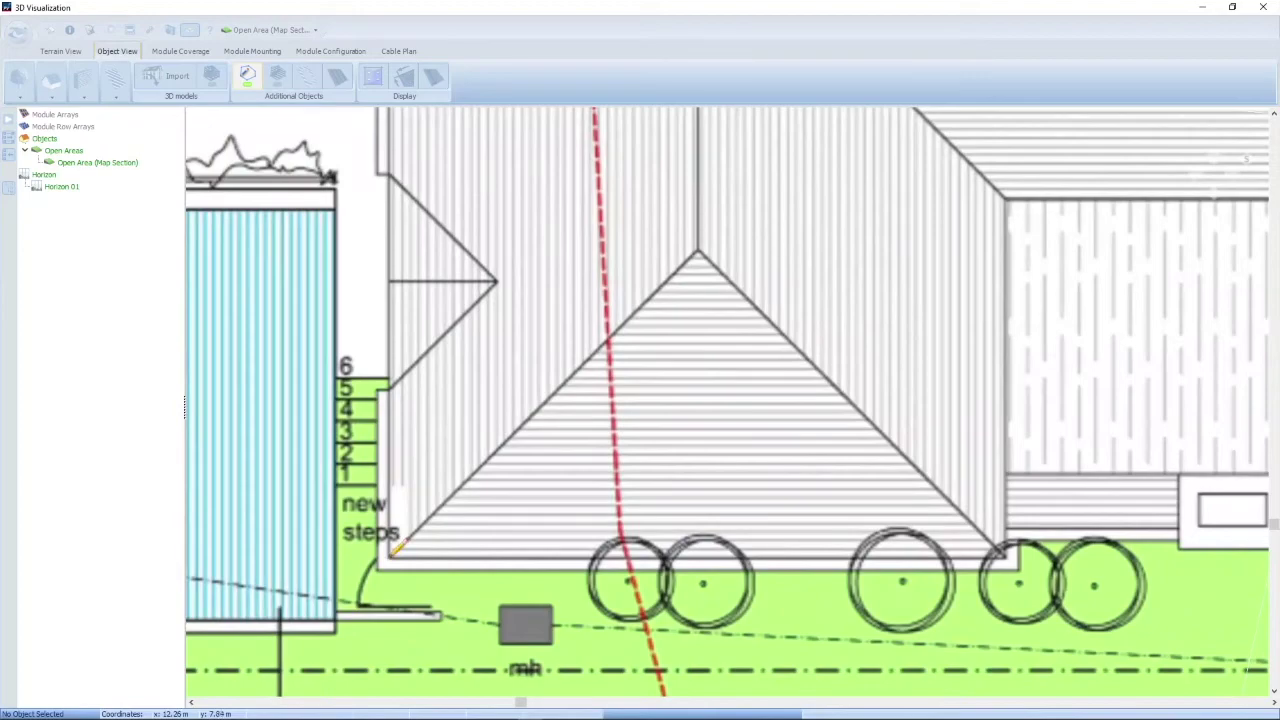
{"action": "left_click", "coordinate": [389, 556]}
{"action": "left_click", "coordinate": [700, 249]}
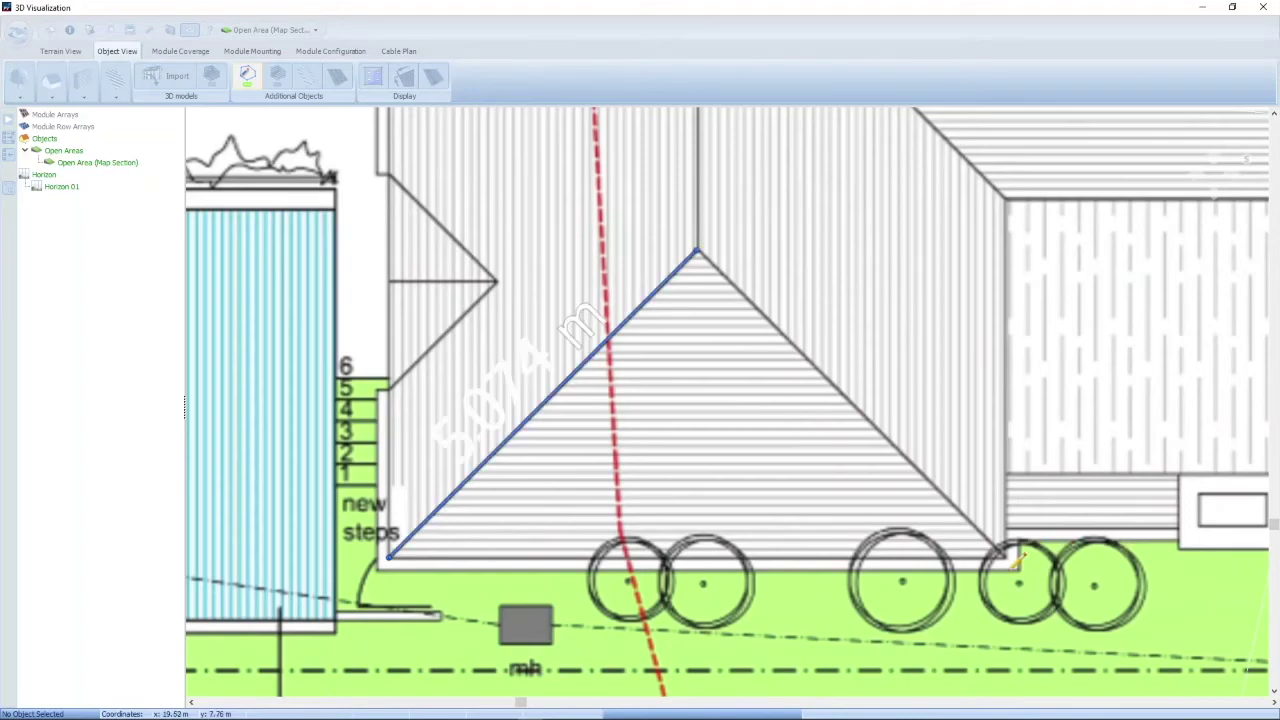
{"action": "scroll", "coordinate": [1020, 556], "scroll_direction": "up", "scroll_amount": 2}
{"action": "scroll", "coordinate": [1016, 560], "scroll_direction": "up", "scroll_amount": 1}
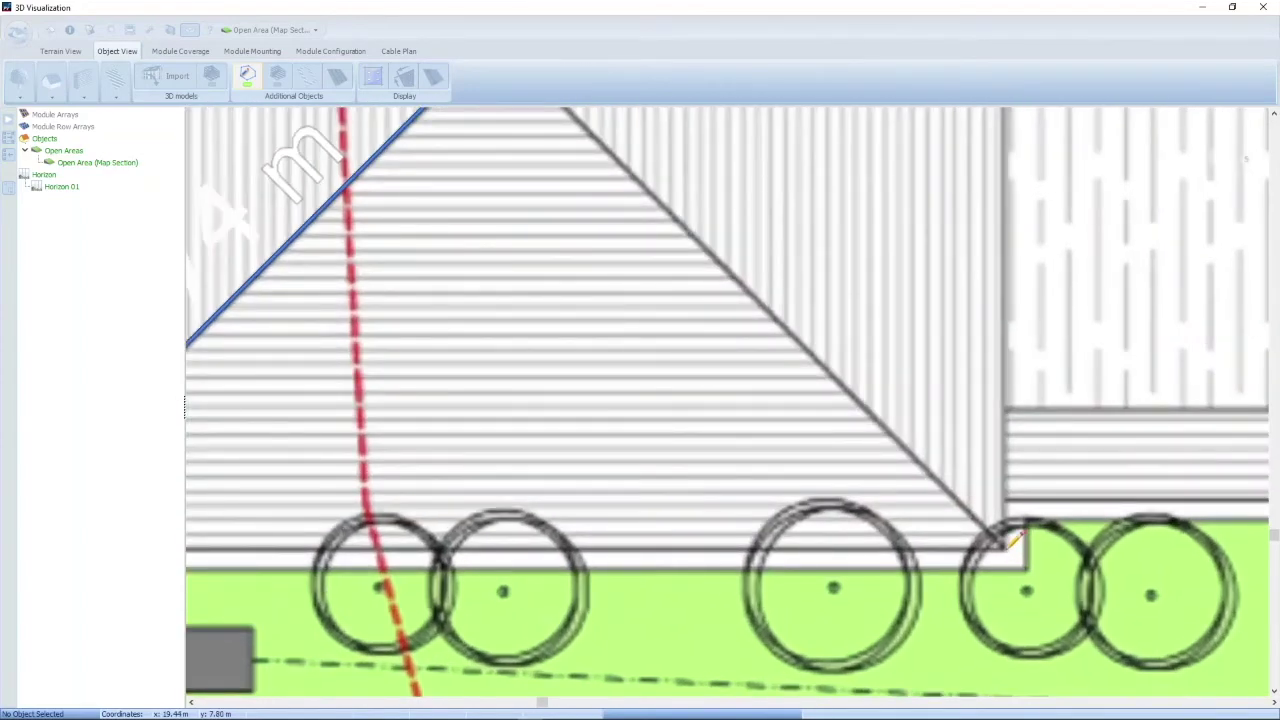
{"action": "left_click", "coordinate": [1008, 542]}
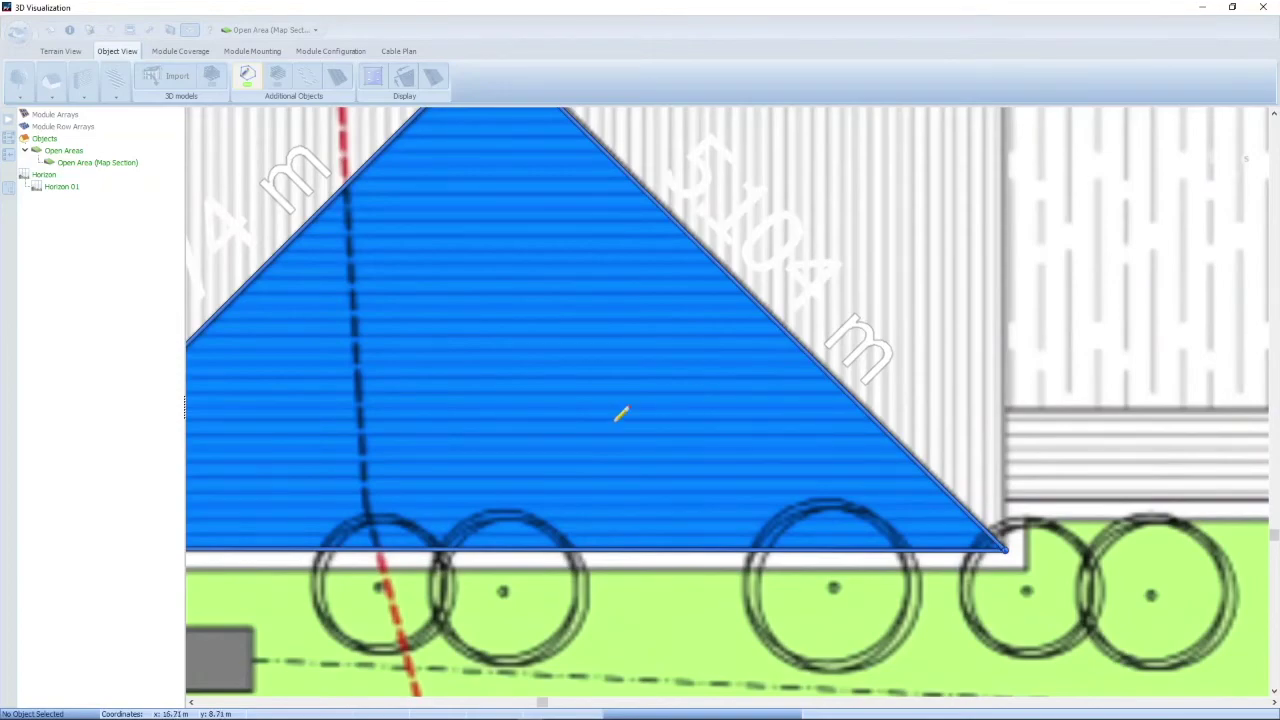
{"action": "scroll", "coordinate": [618, 414], "scroll_direction": "down", "scroll_amount": 2}
{"action": "scroll", "coordinate": [643, 380], "scroll_direction": "down", "scroll_amount": 3}
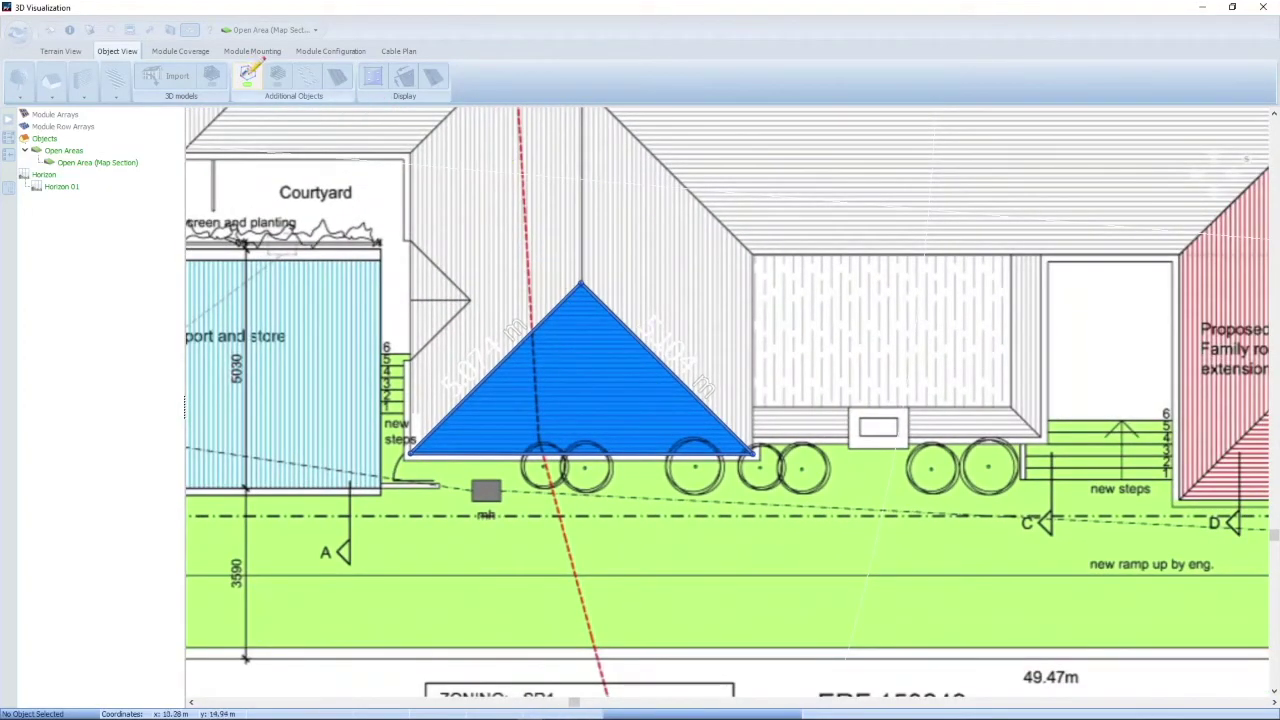
{"action": "left_click", "coordinate": [248, 78]}
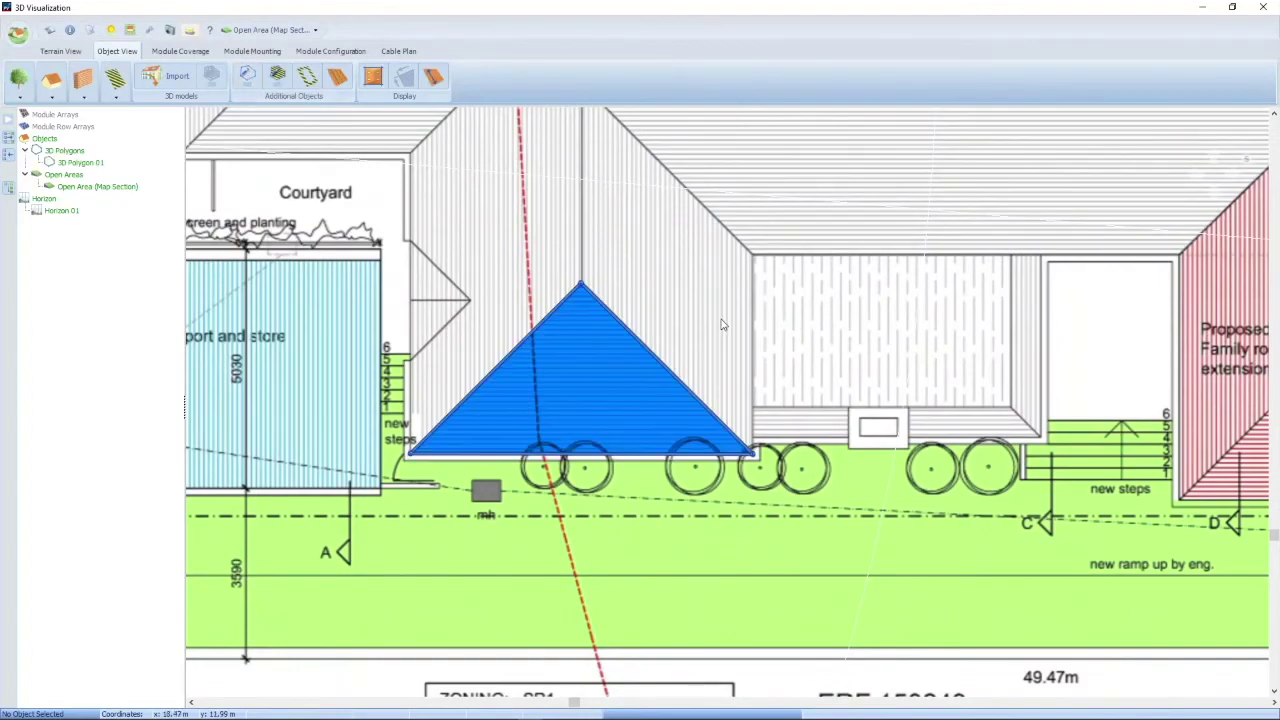
{"action": "left_click", "coordinate": [559, 384]}
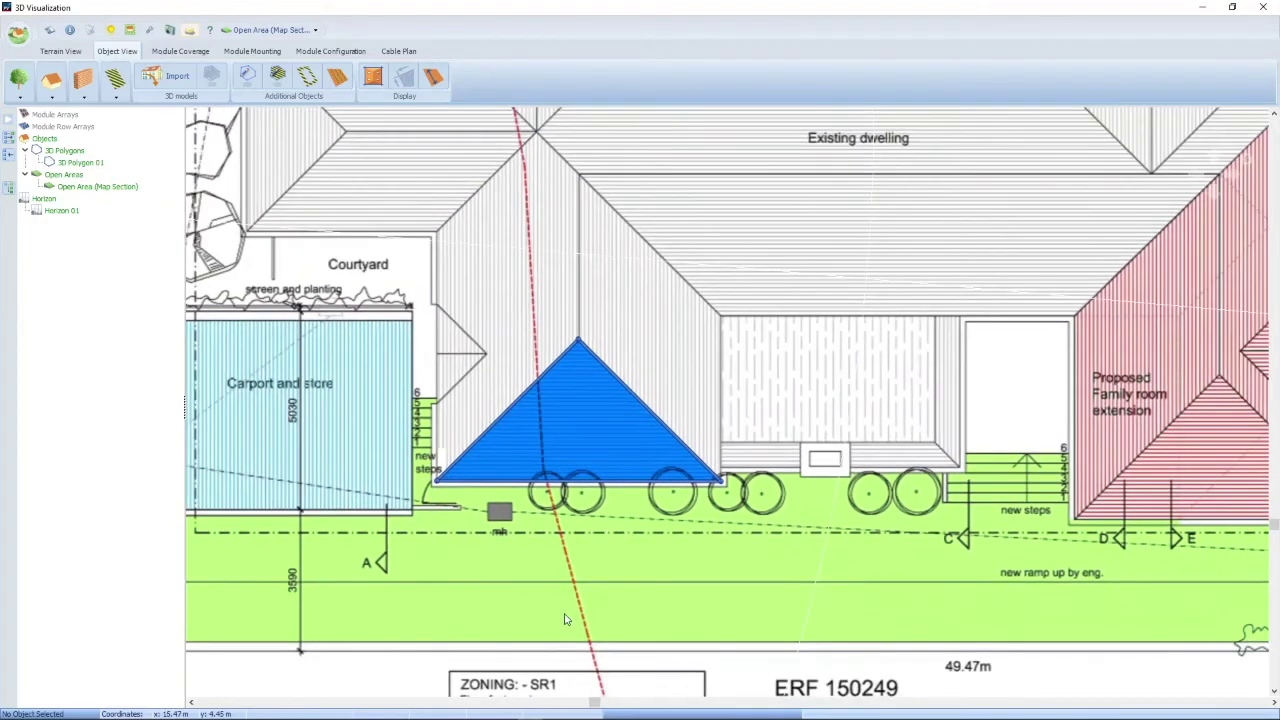
Start a second 3D polygon at the triangle's apex and trace the roof ridge up to the horizontal ridge, about 4.19 m
{"action": "scroll", "coordinate": [566, 614], "scroll_direction": "down", "scroll_amount": 2}
{"action": "scroll", "coordinate": [772, 350], "scroll_direction": "up", "scroll_amount": 2}
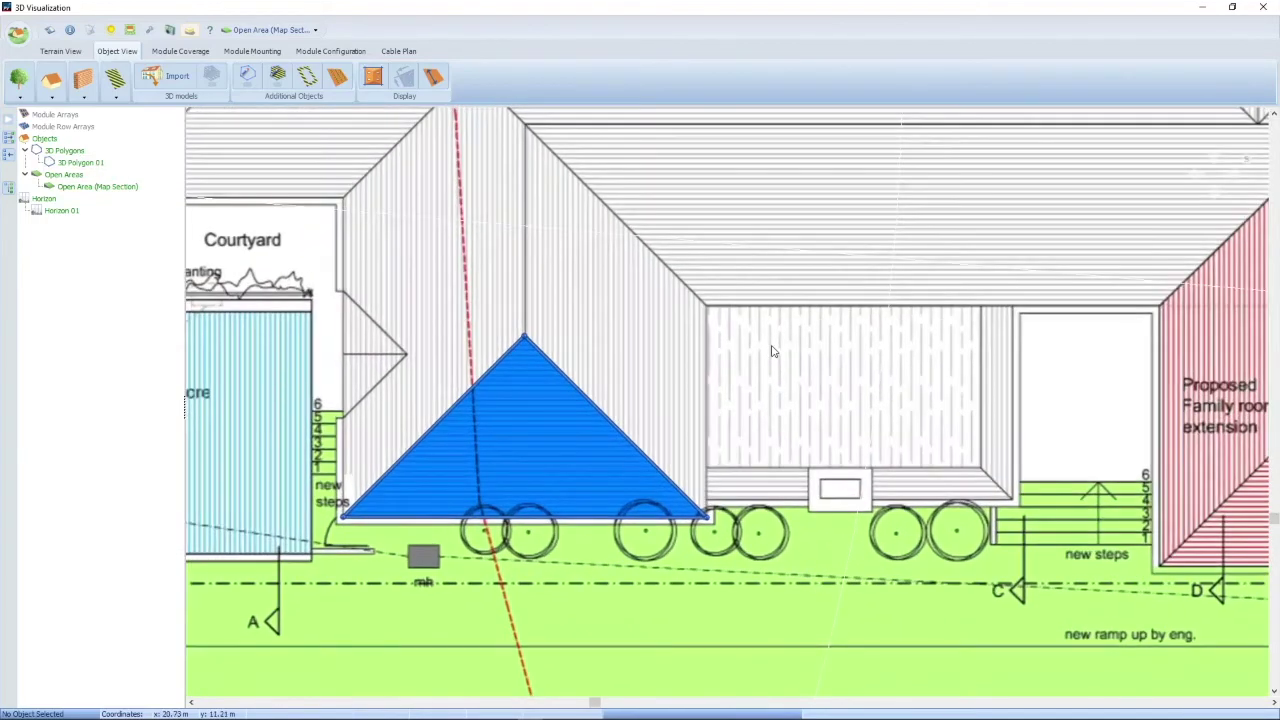
{"action": "left_click", "coordinate": [247, 76]}
{"action": "scroll", "coordinate": [513, 262], "scroll_direction": "up", "scroll_amount": 1}
{"action": "scroll", "coordinate": [513, 262], "scroll_direction": "up", "scroll_amount": 2}
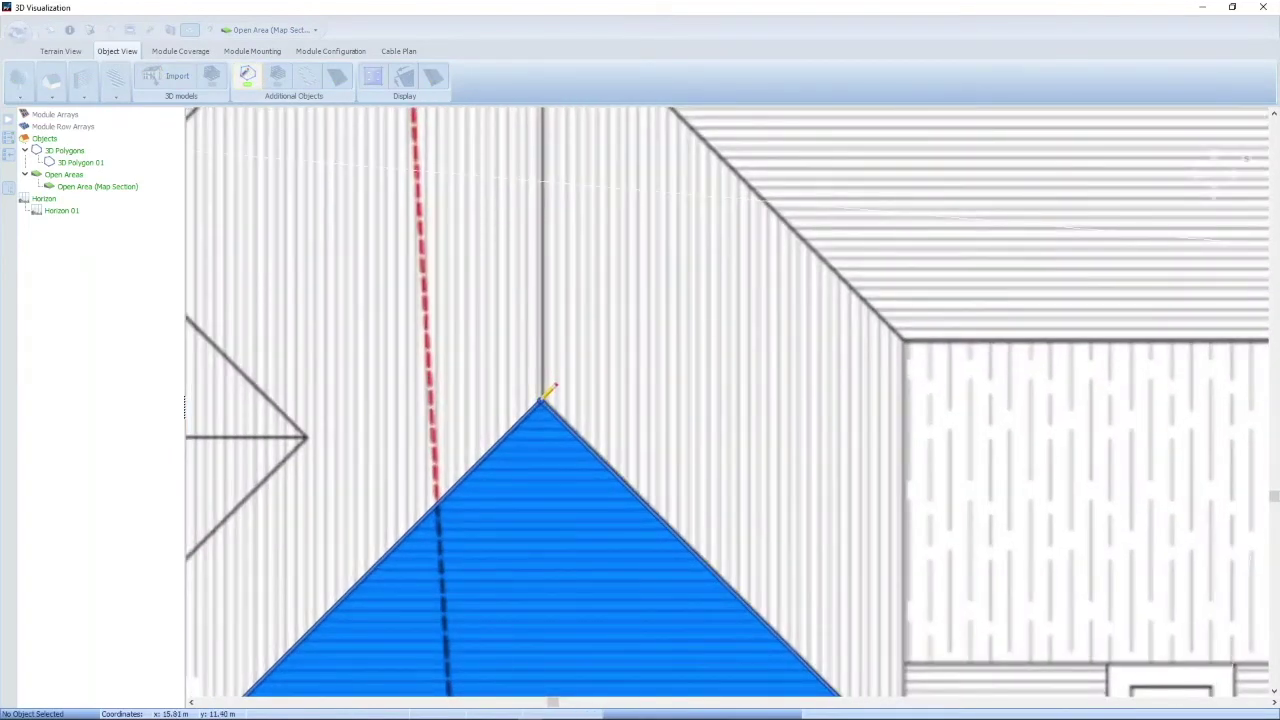
{"action": "scroll", "coordinate": [543, 316], "scroll_direction": "down", "scroll_amount": 3}
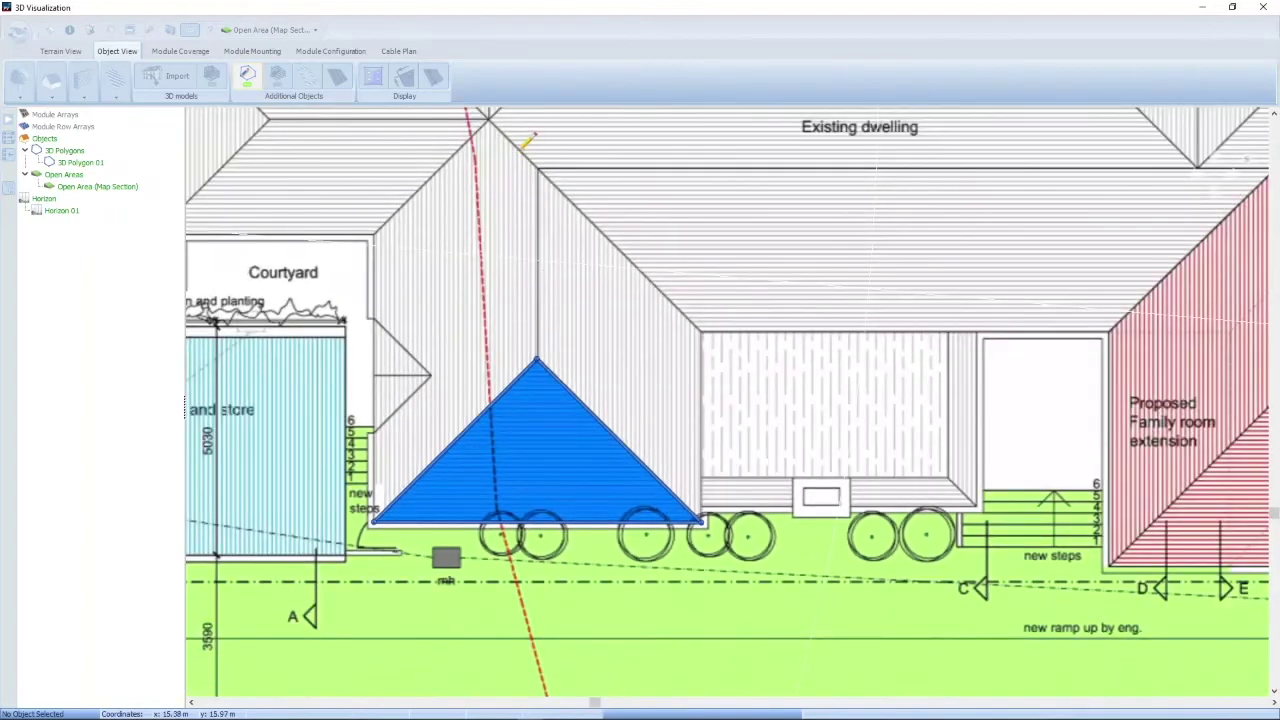
{"action": "scroll", "coordinate": [527, 132], "scroll_direction": "up", "scroll_amount": 4}
{"action": "scroll", "coordinate": [530, 140], "scroll_direction": "up", "scroll_amount": 1}
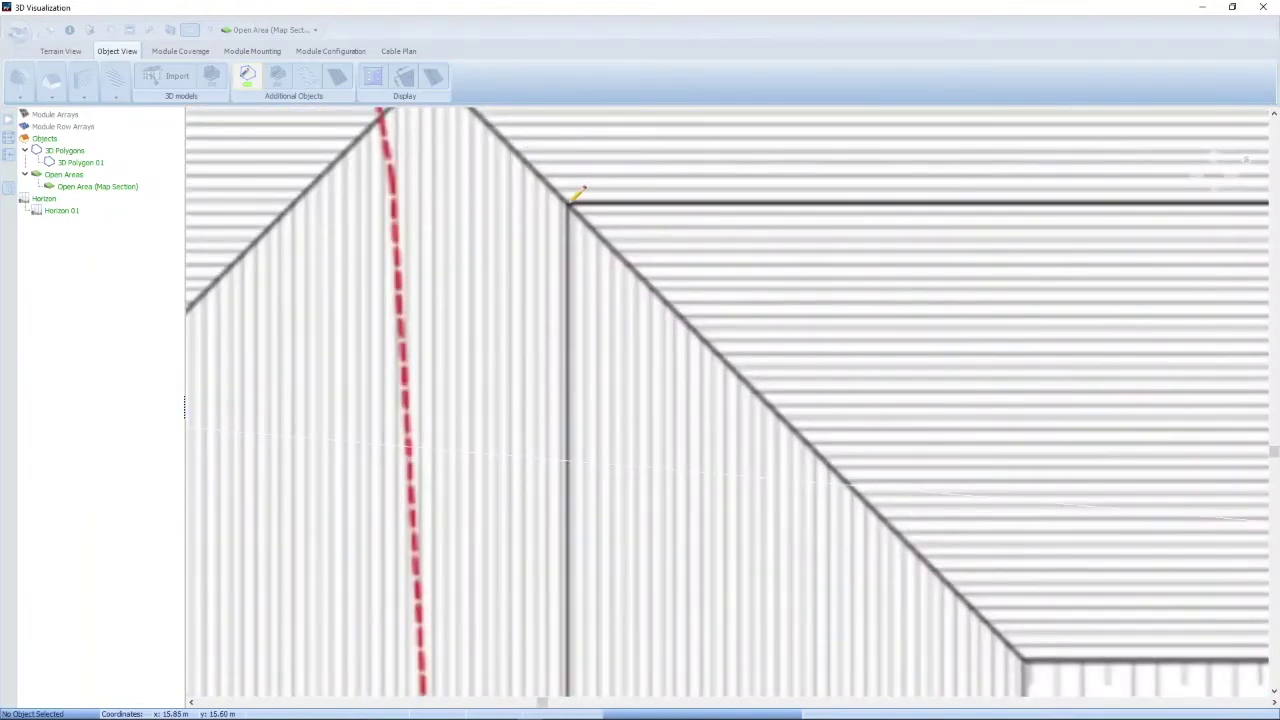
{"action": "left_click", "coordinate": [572, 196]}
{"action": "scroll", "coordinate": [560, 202], "scroll_direction": "down", "scroll_amount": 2}
Complete the second polygon along the valley, about 5.07 m, then down the eaves to the triangle's corner, with a shared hip edge of about 5.11 m
{"action": "scroll", "coordinate": [863, 571], "scroll_direction": "up", "scroll_amount": 2}
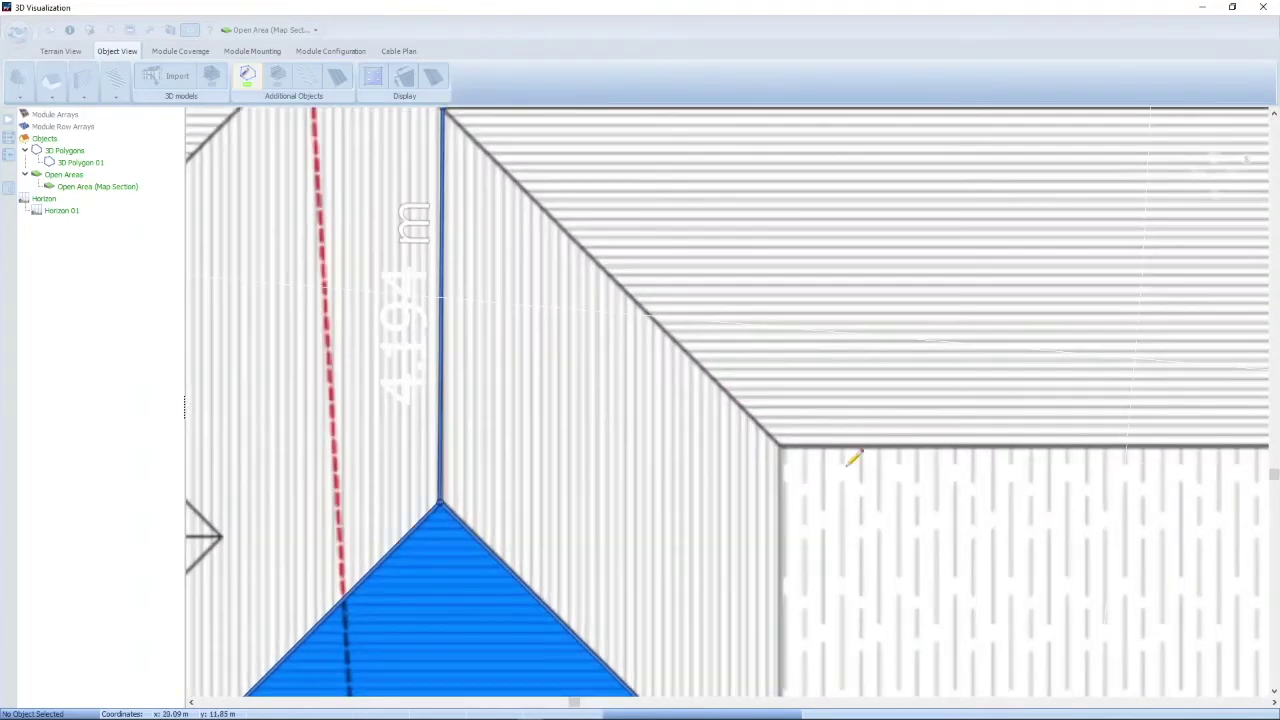
{"action": "scroll", "coordinate": [847, 464], "scroll_direction": "up", "scroll_amount": 2}
{"action": "left_click", "coordinate": [722, 423]}
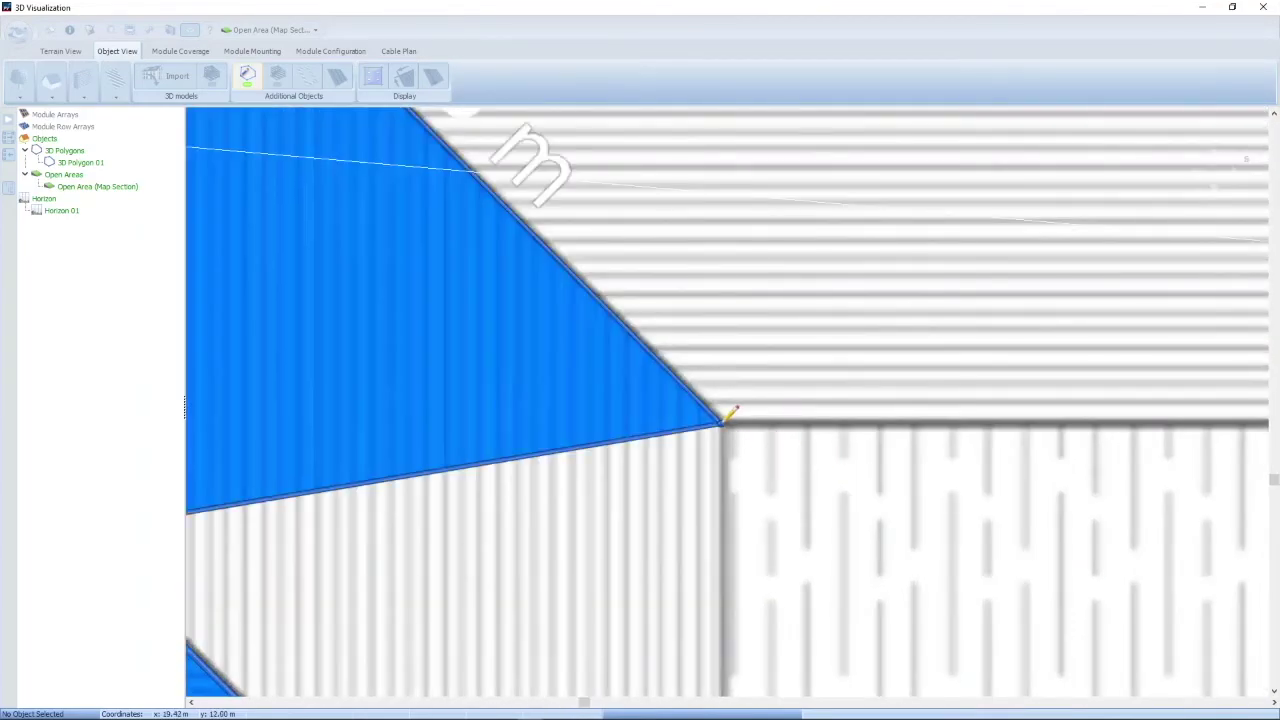
{"action": "scroll", "coordinate": [728, 414], "scroll_direction": "down", "scroll_amount": 3}
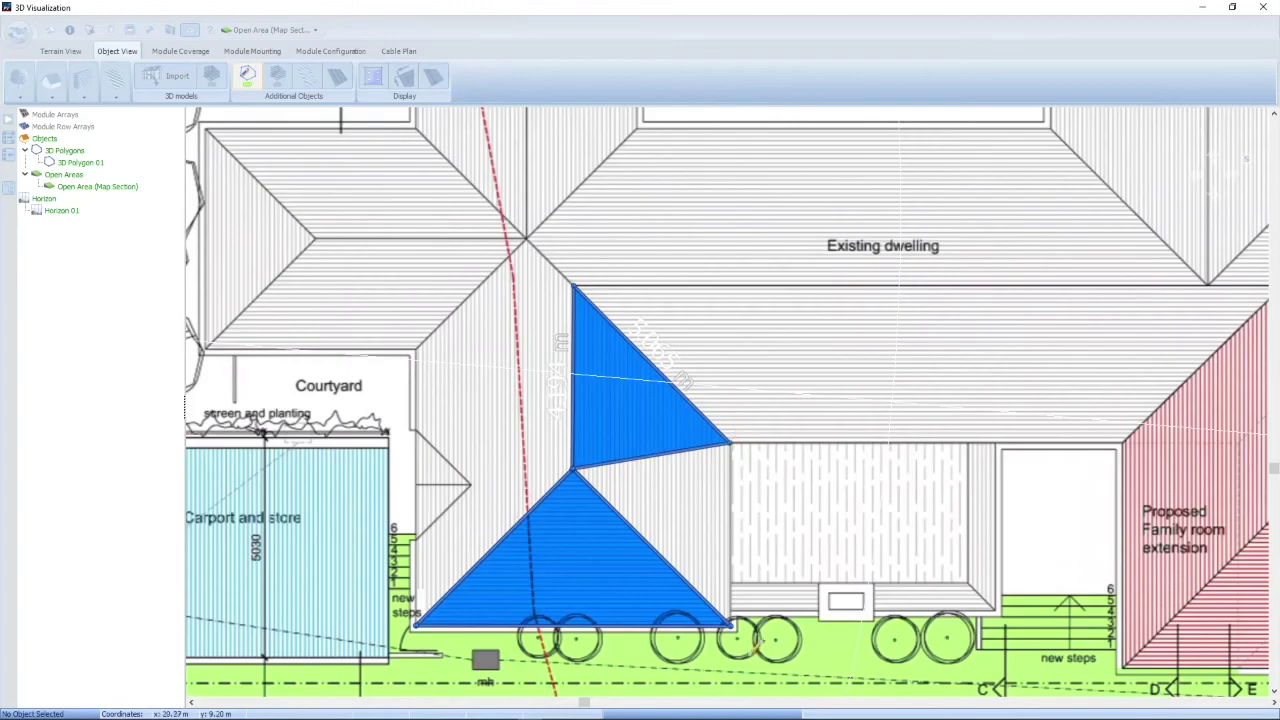
{"action": "scroll", "coordinate": [745, 635], "scroll_direction": "up", "scroll_amount": 5}
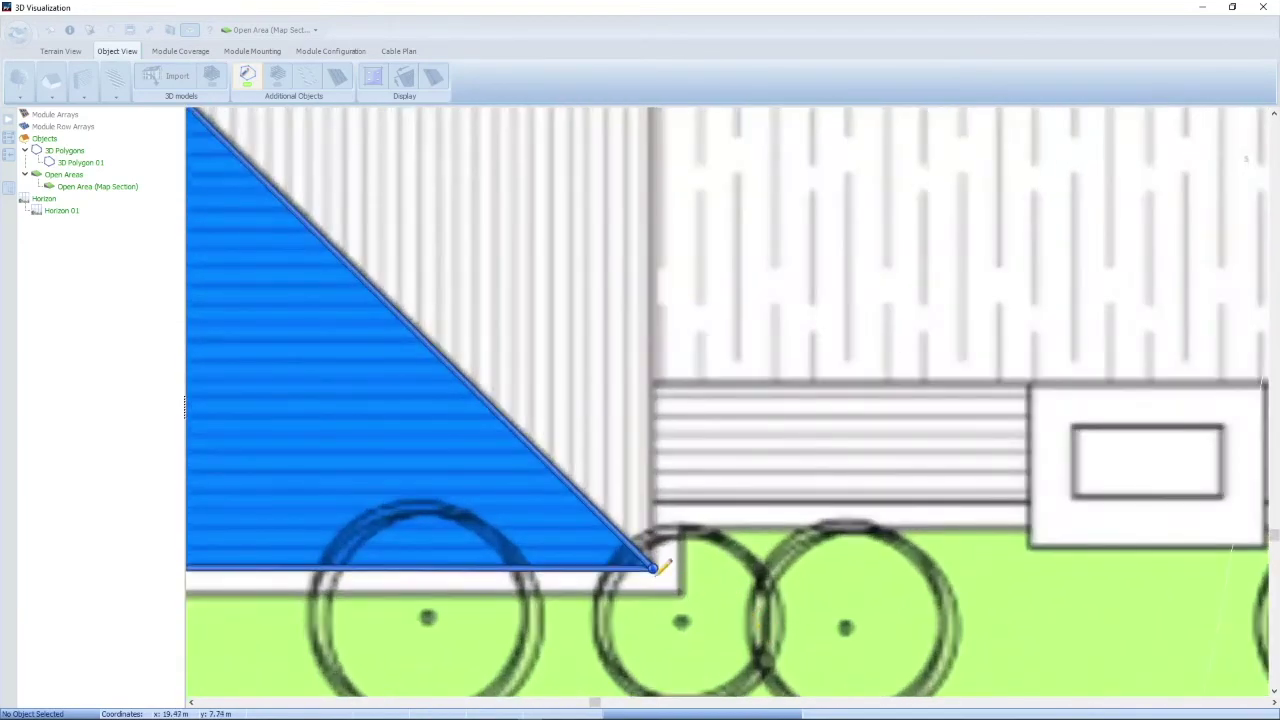
{"action": "left_click", "coordinate": [655, 562]}
{"action": "scroll", "coordinate": [894, 414], "scroll_direction": "down", "scroll_amount": 5}
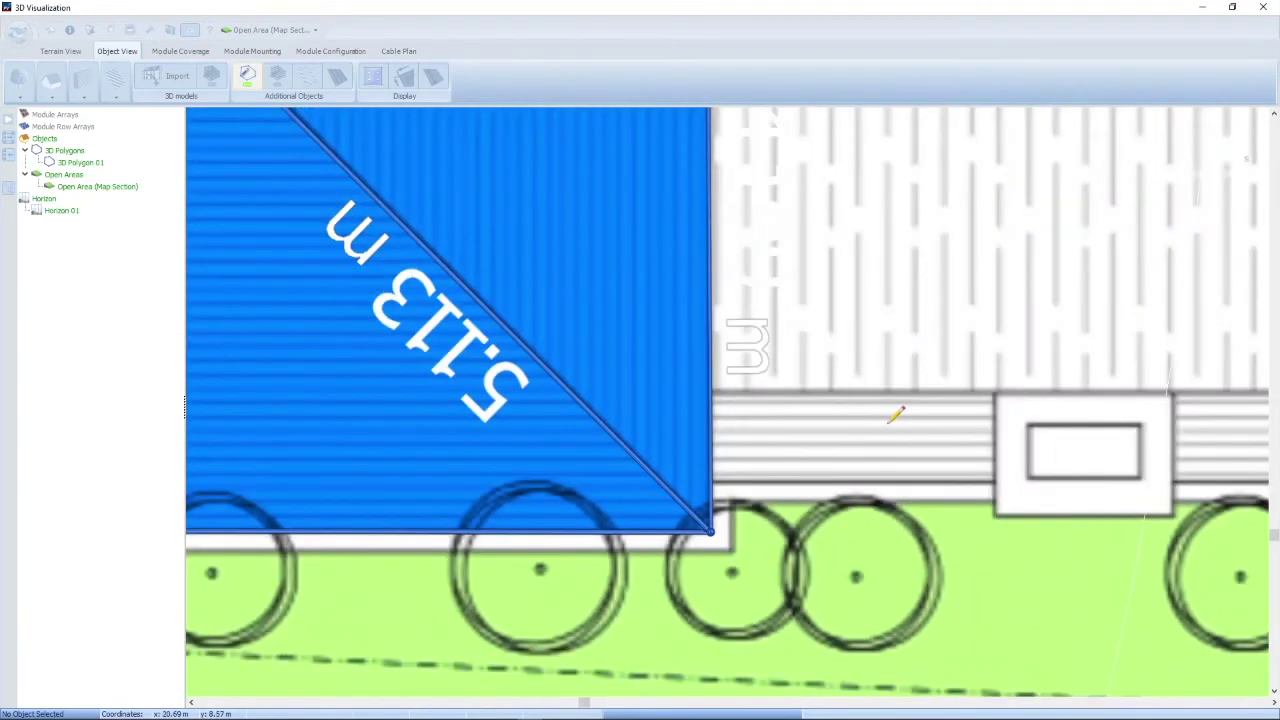
{"action": "scroll", "coordinate": [886, 425], "scroll_direction": "down", "scroll_amount": 2}
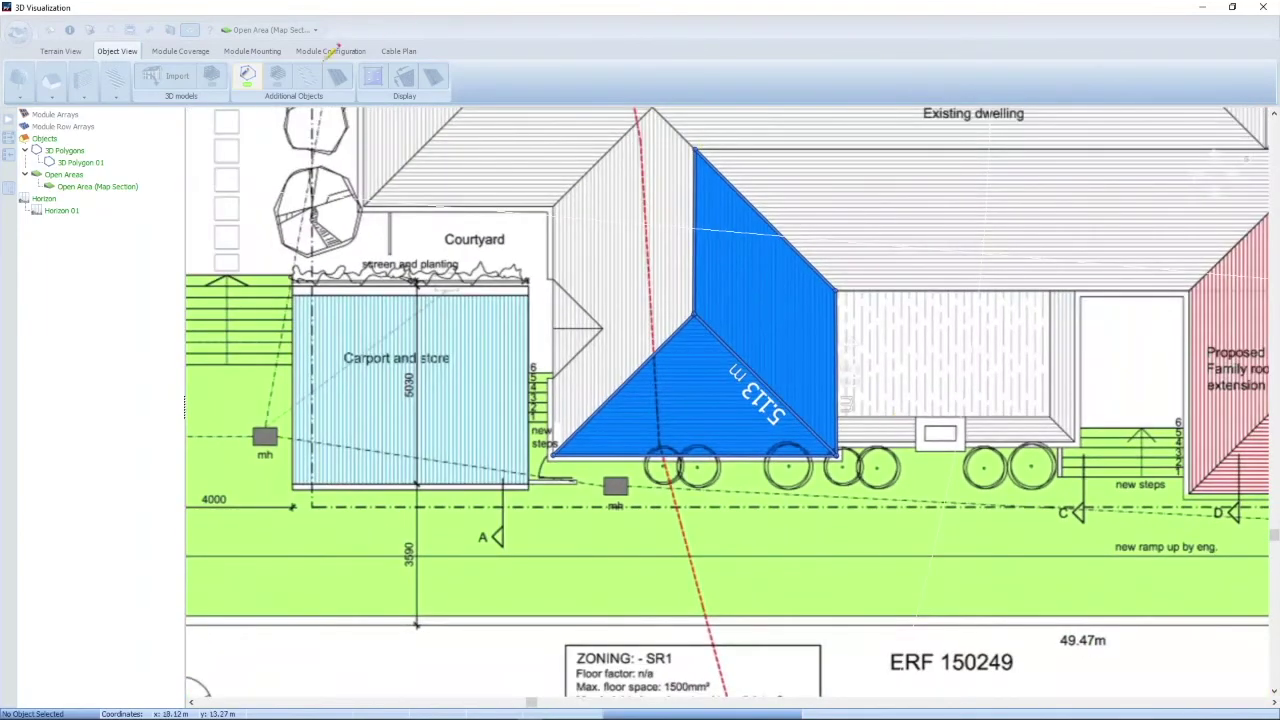
{"action": "left_click", "coordinate": [250, 74]}
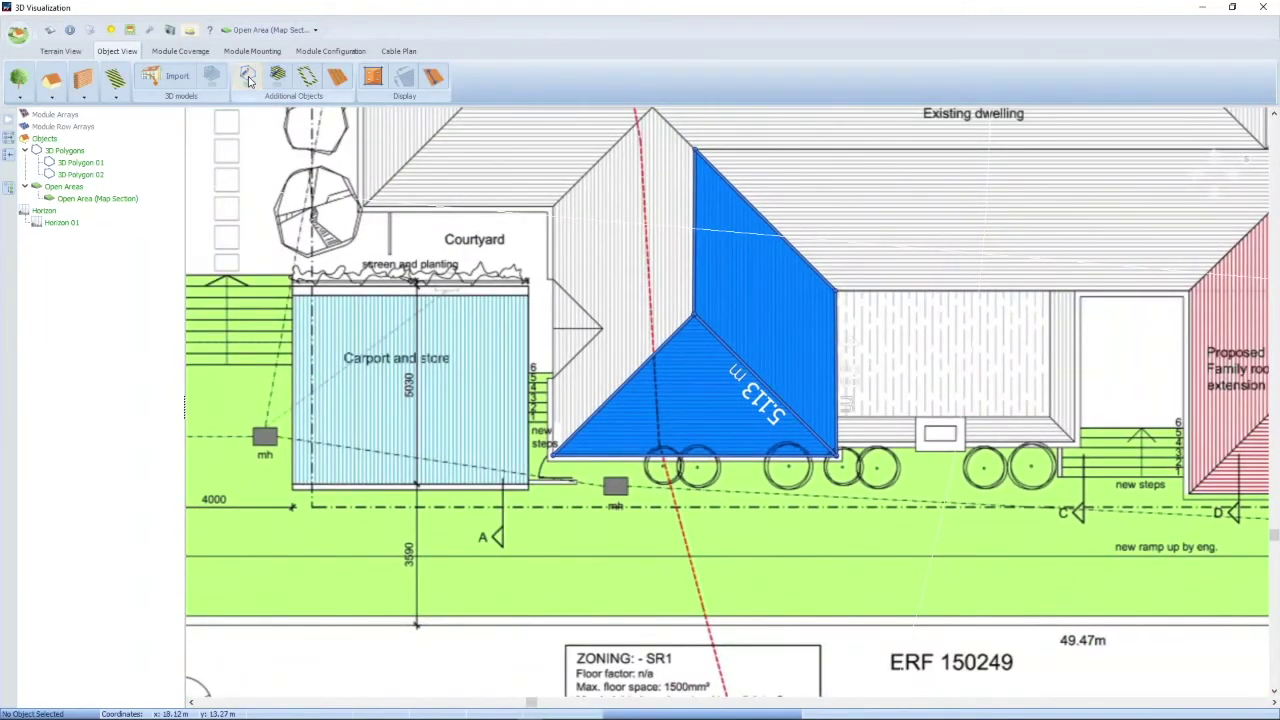
Start a third 3D polygon at the second polygon's valley corner and trace the eaves to the family room extension, about 8.99 m
{"action": "left_click", "coordinate": [250, 74]}
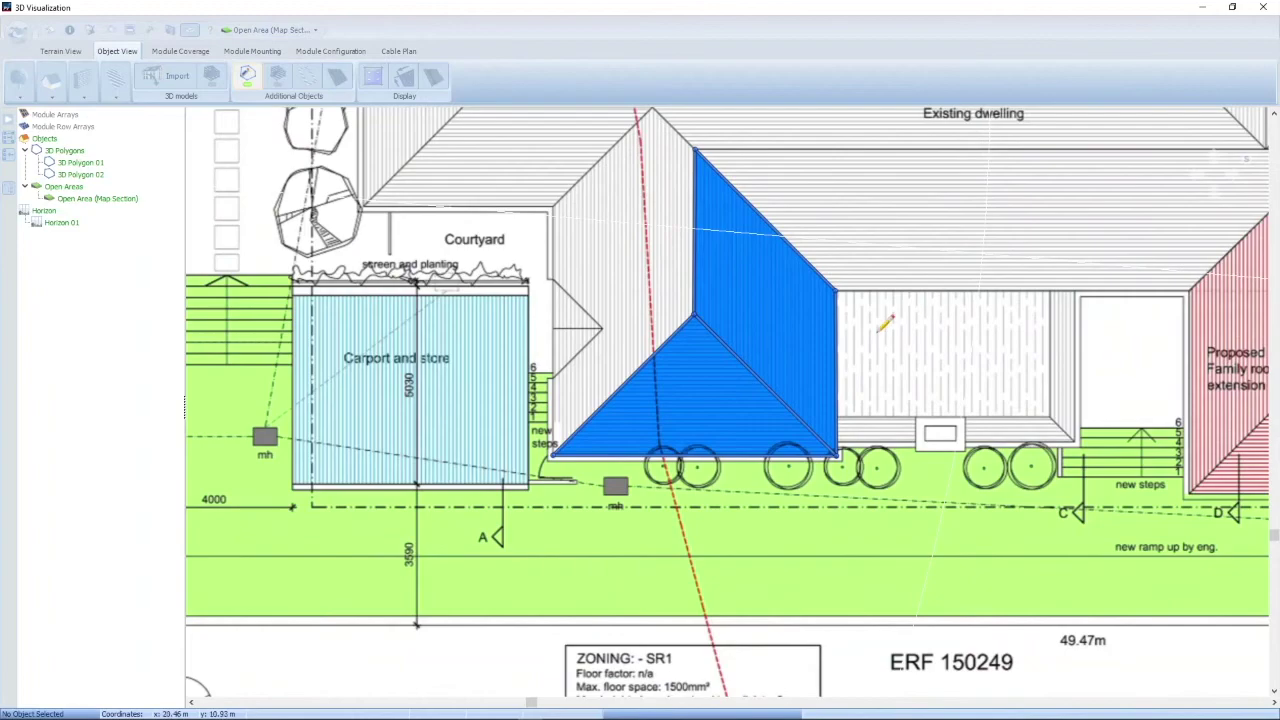
{"action": "scroll", "coordinate": [888, 312], "scroll_direction": "up", "scroll_amount": 4}
{"action": "scroll", "coordinate": [882, 314], "scroll_direction": "up", "scroll_amount": 1}
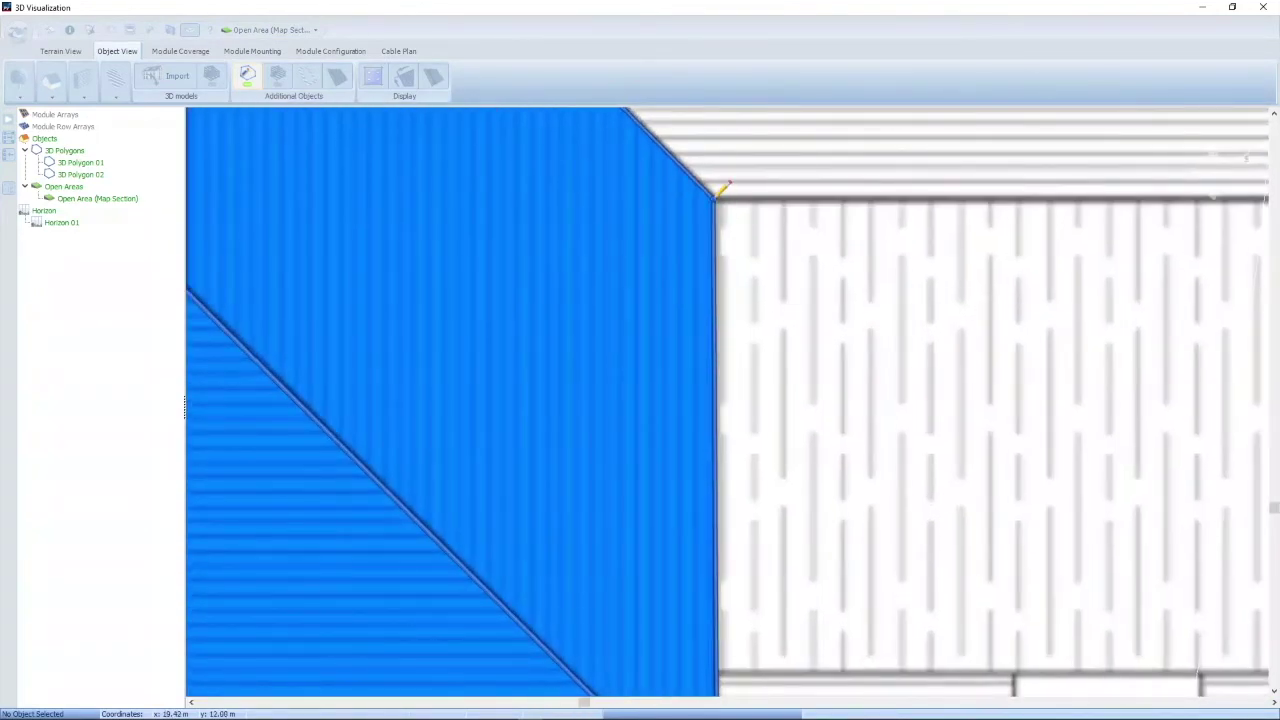
{"action": "scroll", "coordinate": [640, 260], "scroll_direction": "down", "scroll_amount": 4}
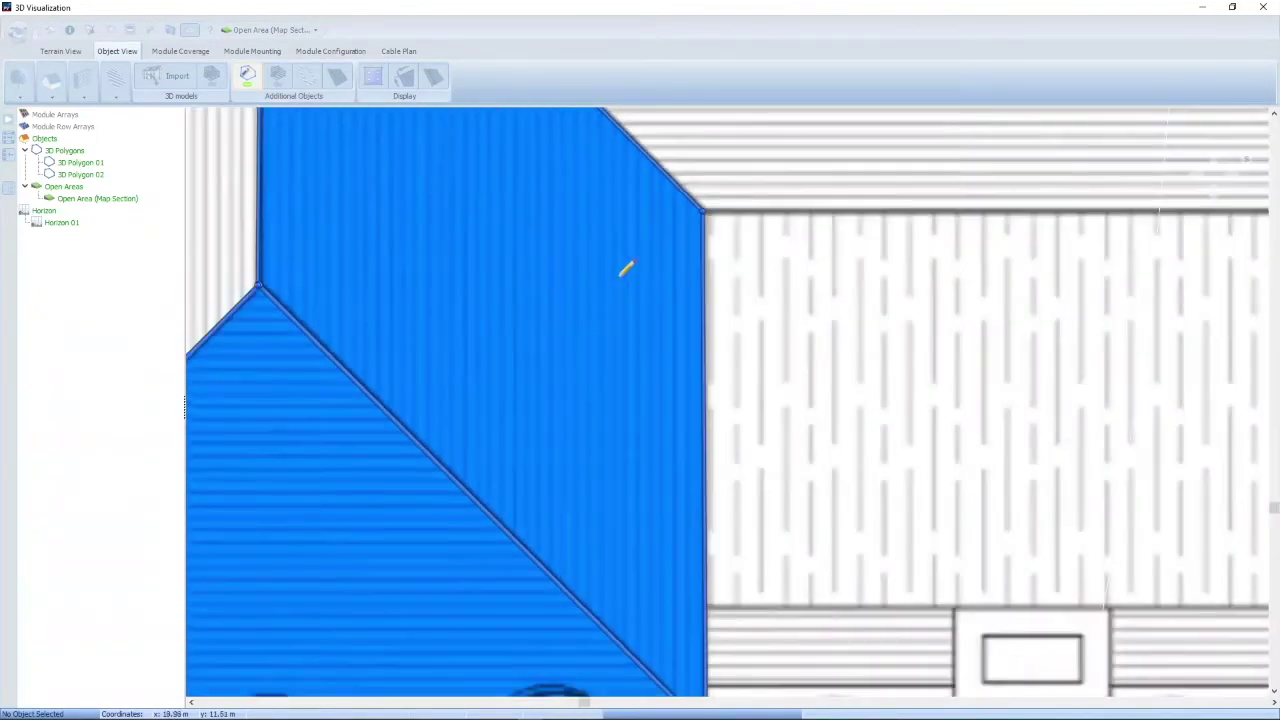
{"action": "scroll", "coordinate": [1138, 243], "scroll_direction": "up", "scroll_amount": 1}
{"action": "scroll", "coordinate": [1138, 243], "scroll_direction": "up", "scroll_amount": 2}
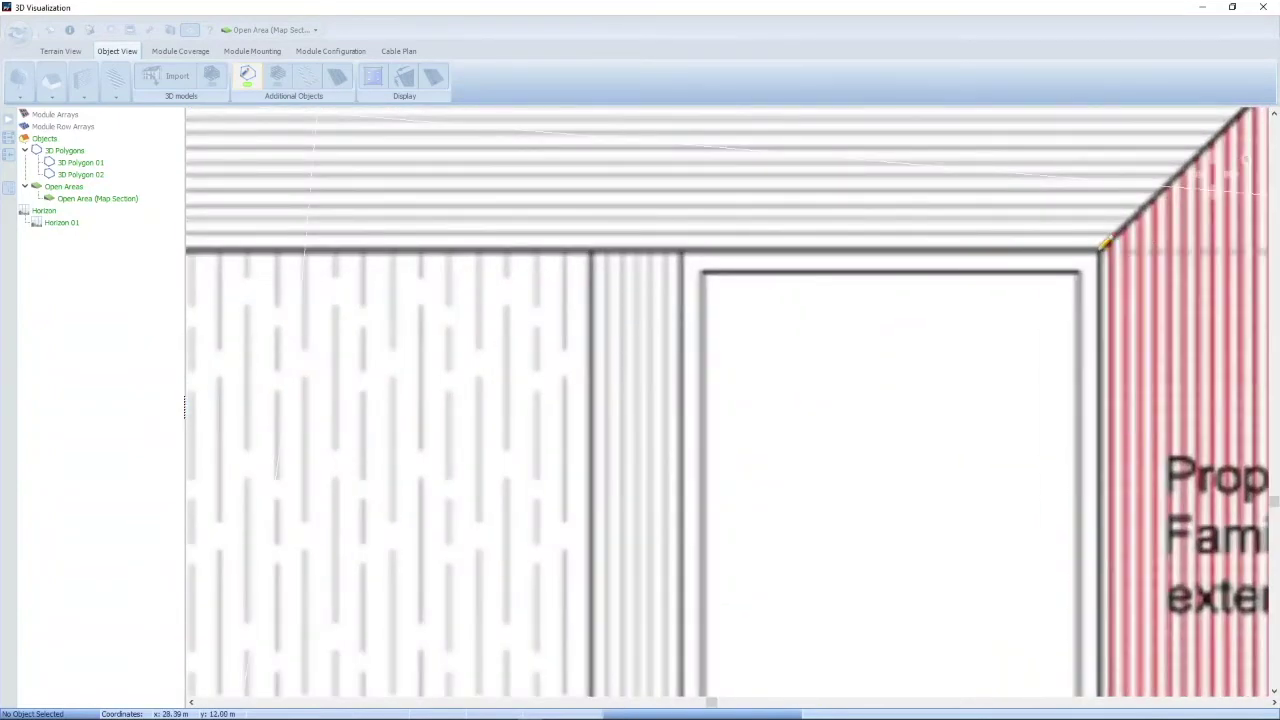
{"action": "scroll", "coordinate": [594, 403], "scroll_direction": "down", "scroll_amount": 3}
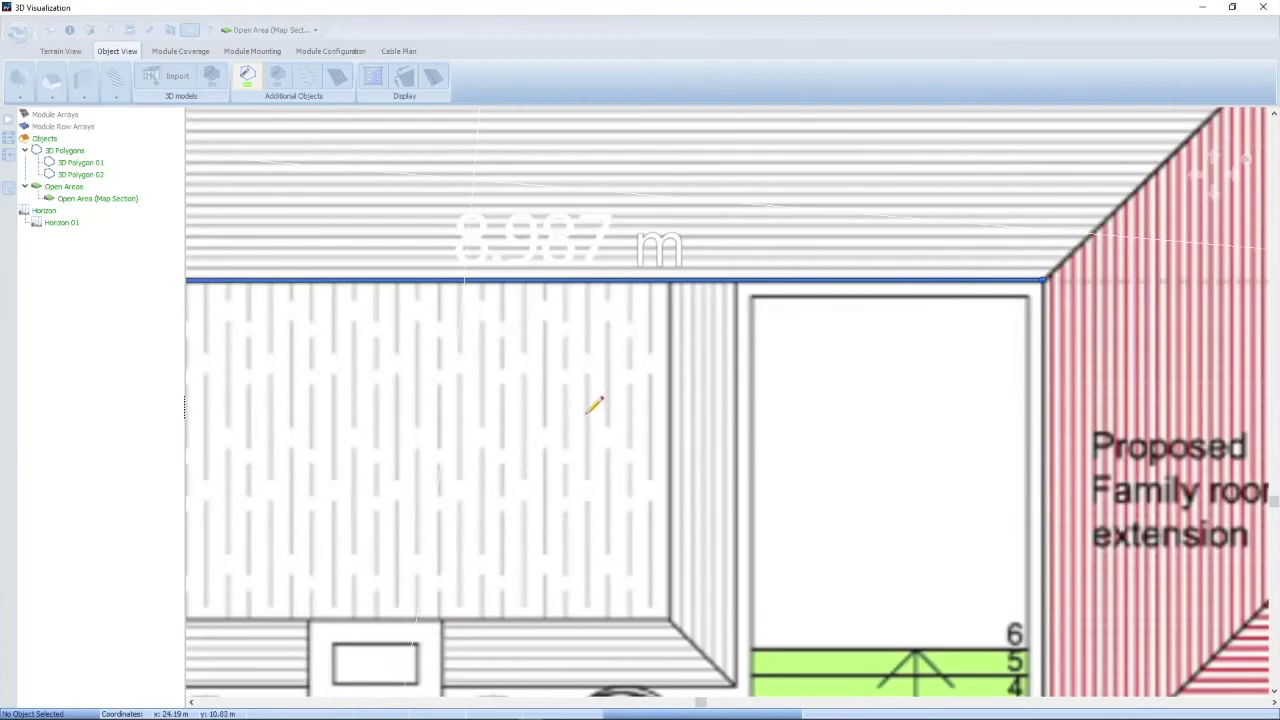
Complete the third polygon up the extension's valley, about 5.13 m, and along the ridge to the second polygon's upper corner
{"action": "scroll", "coordinate": [1040, 163], "scroll_direction": "up", "scroll_amount": 3}
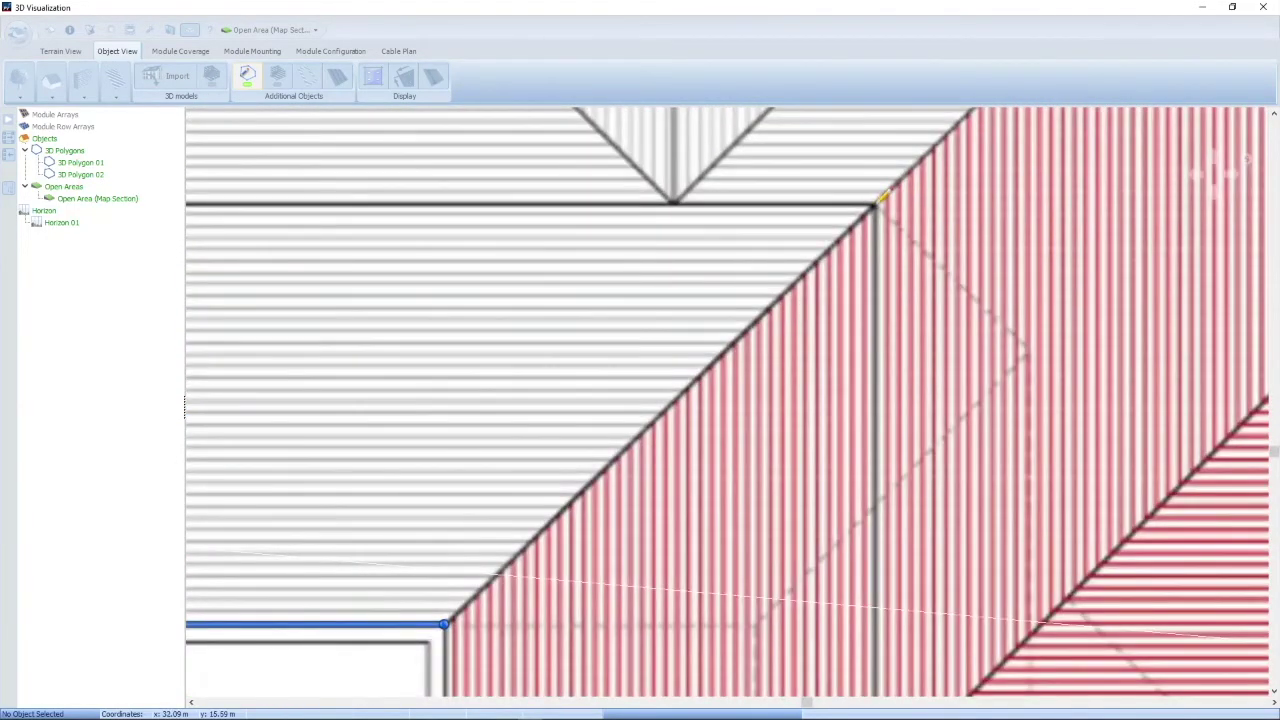
{"action": "left_click", "coordinate": [878, 202]}
{"action": "scroll", "coordinate": [1050, 284], "scroll_direction": "down", "scroll_amount": 3}
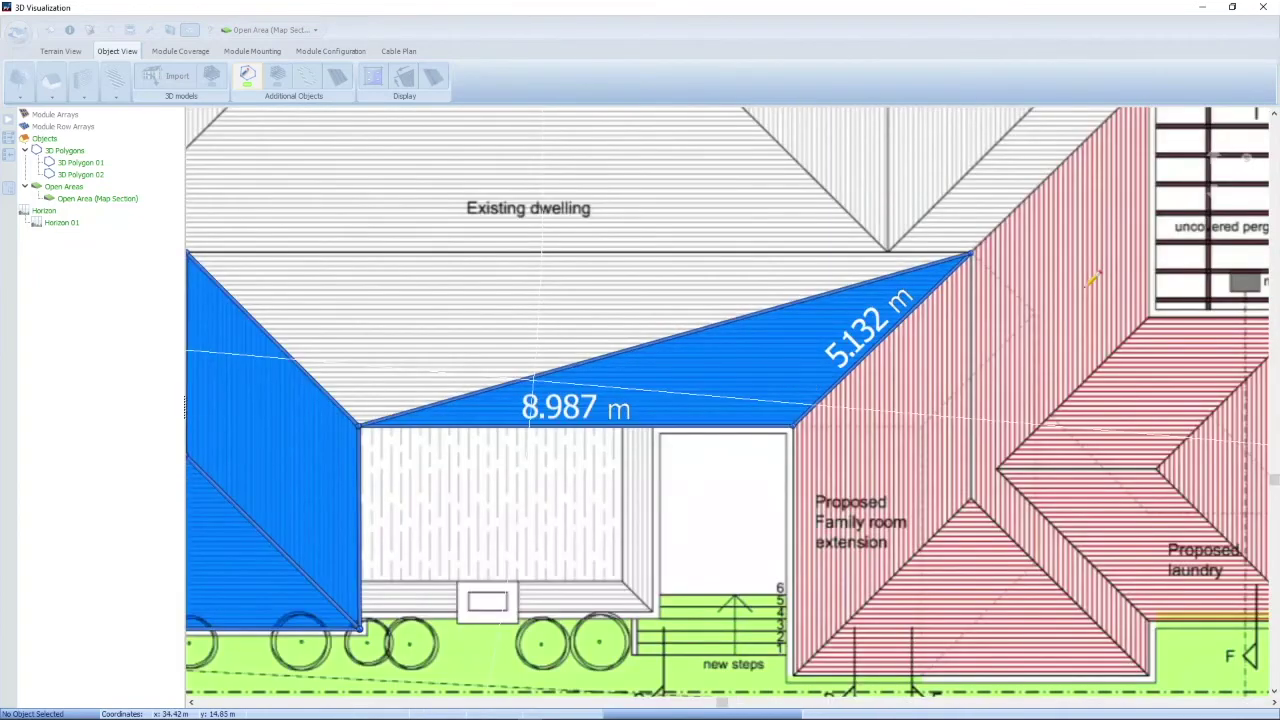
{"action": "scroll", "coordinate": [1093, 281], "scroll_direction": "down", "scroll_amount": 1}
{"action": "scroll", "coordinate": [370, 236], "scroll_direction": "up", "scroll_amount": 4}
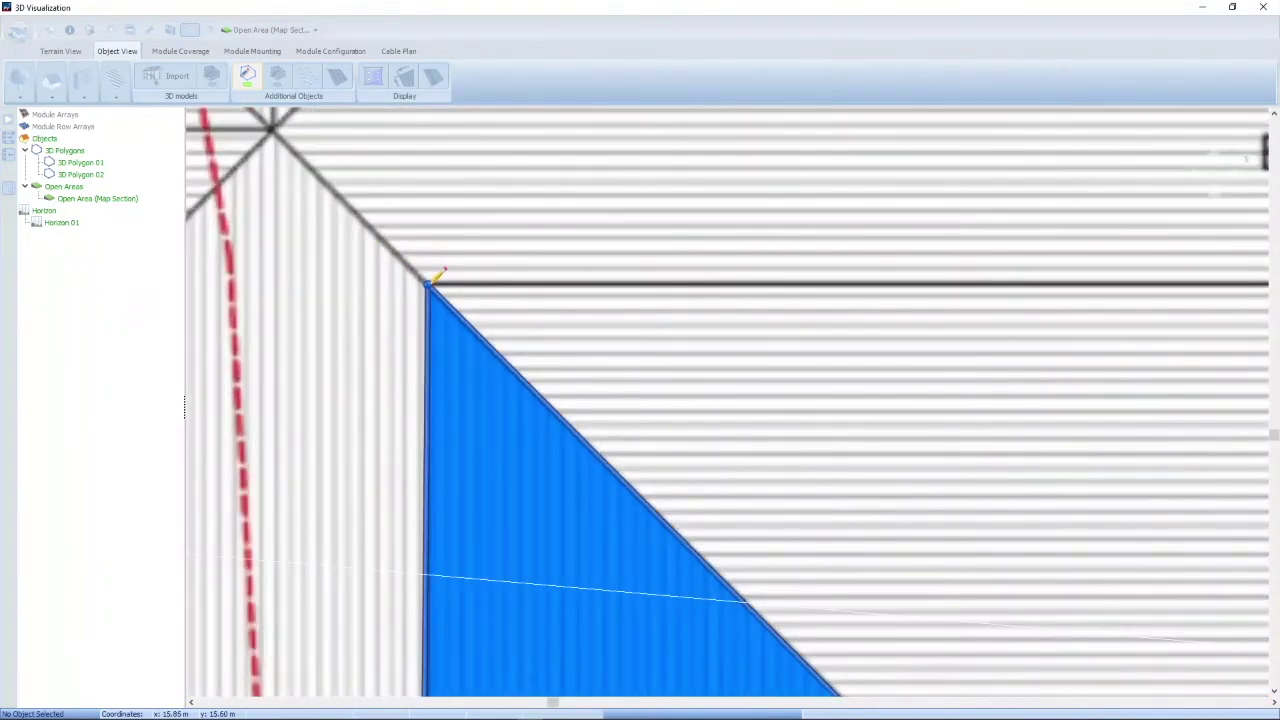
{"action": "left_click", "coordinate": [431, 282]}
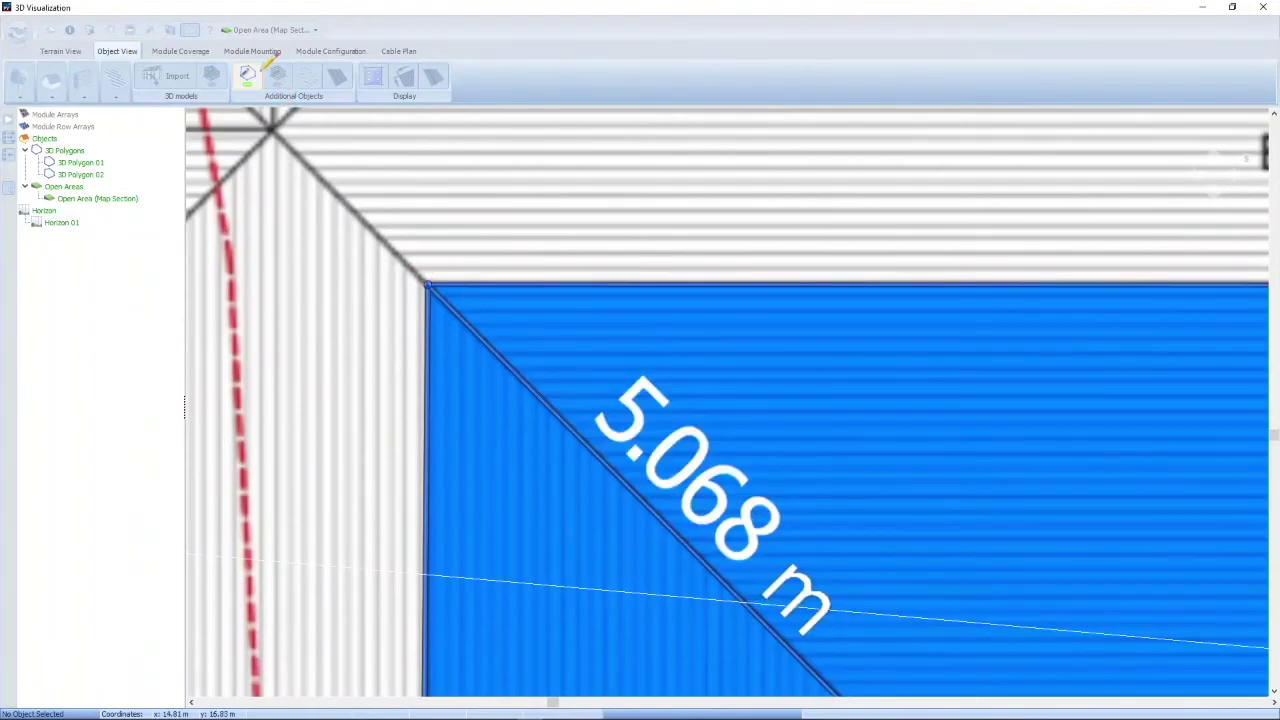
Extrude the triangular 3D polygon as an Arbitrary Building with a height of 3 m
{"action": "scroll", "coordinate": [589, 217], "scroll_direction": "down", "scroll_amount": 3}
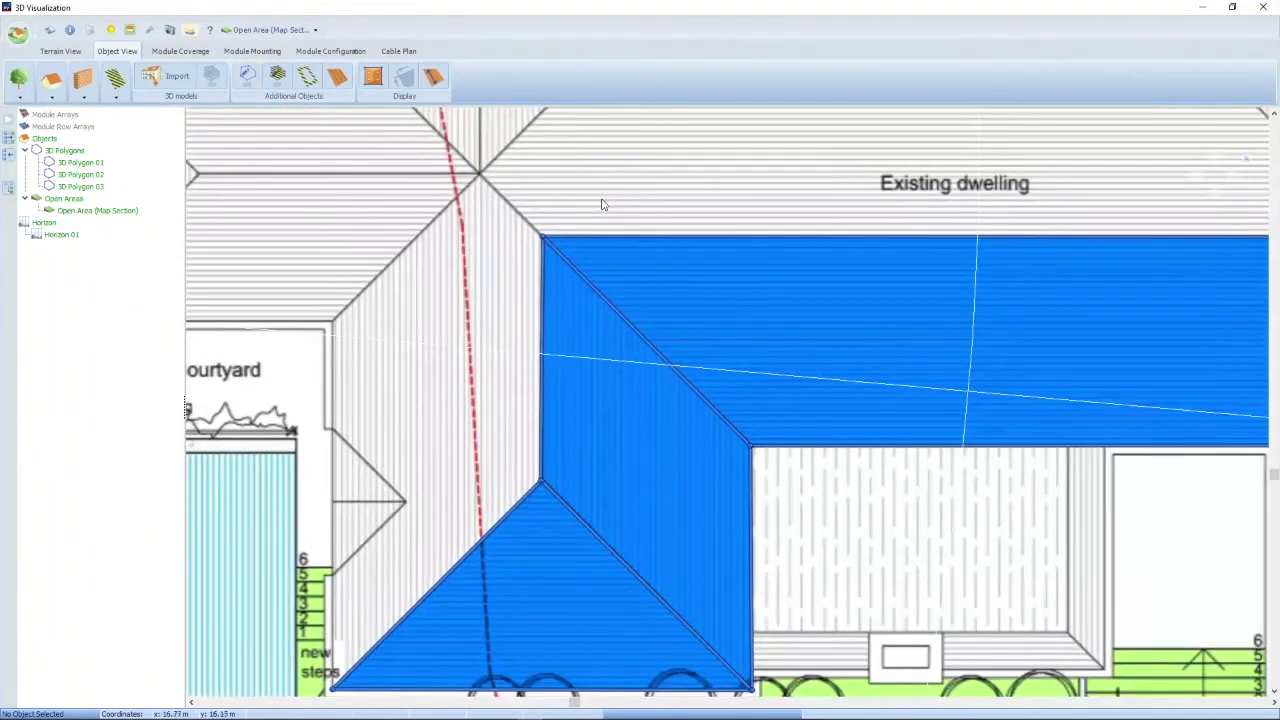
{"action": "scroll", "coordinate": [578, 228], "scroll_direction": "down", "scroll_amount": 1}
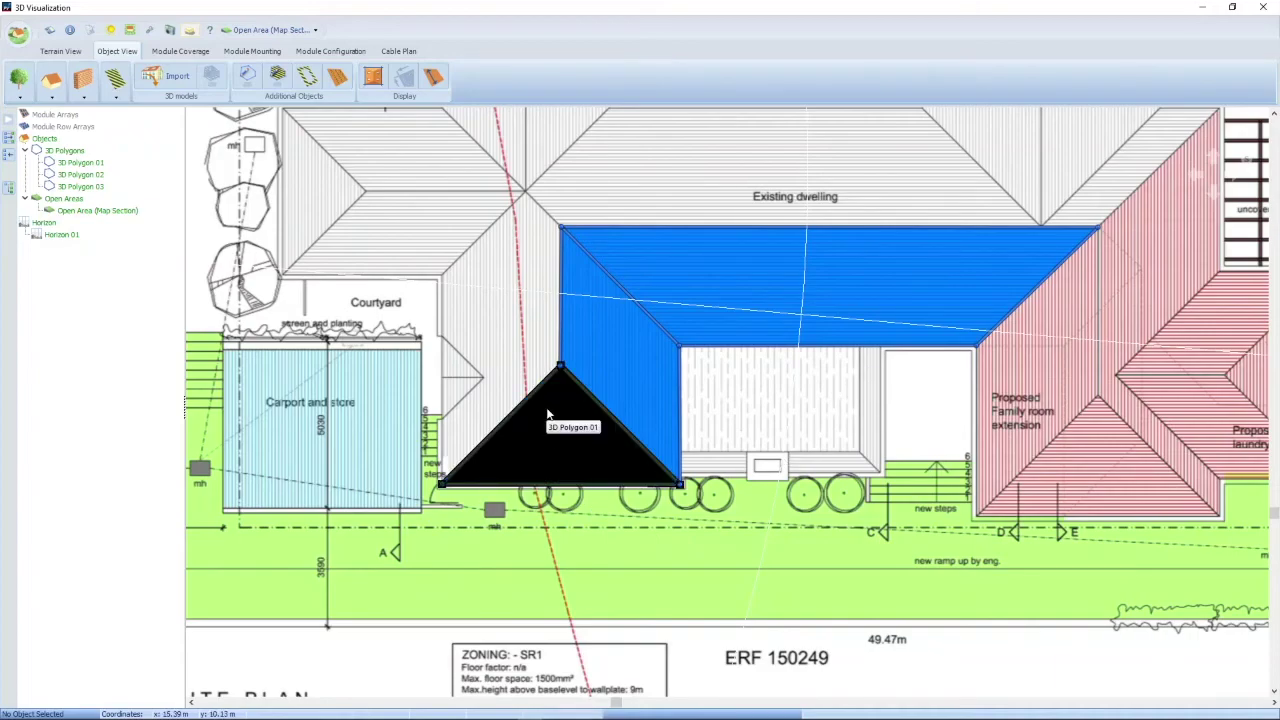
{"action": "right_click", "coordinate": [548, 414]}
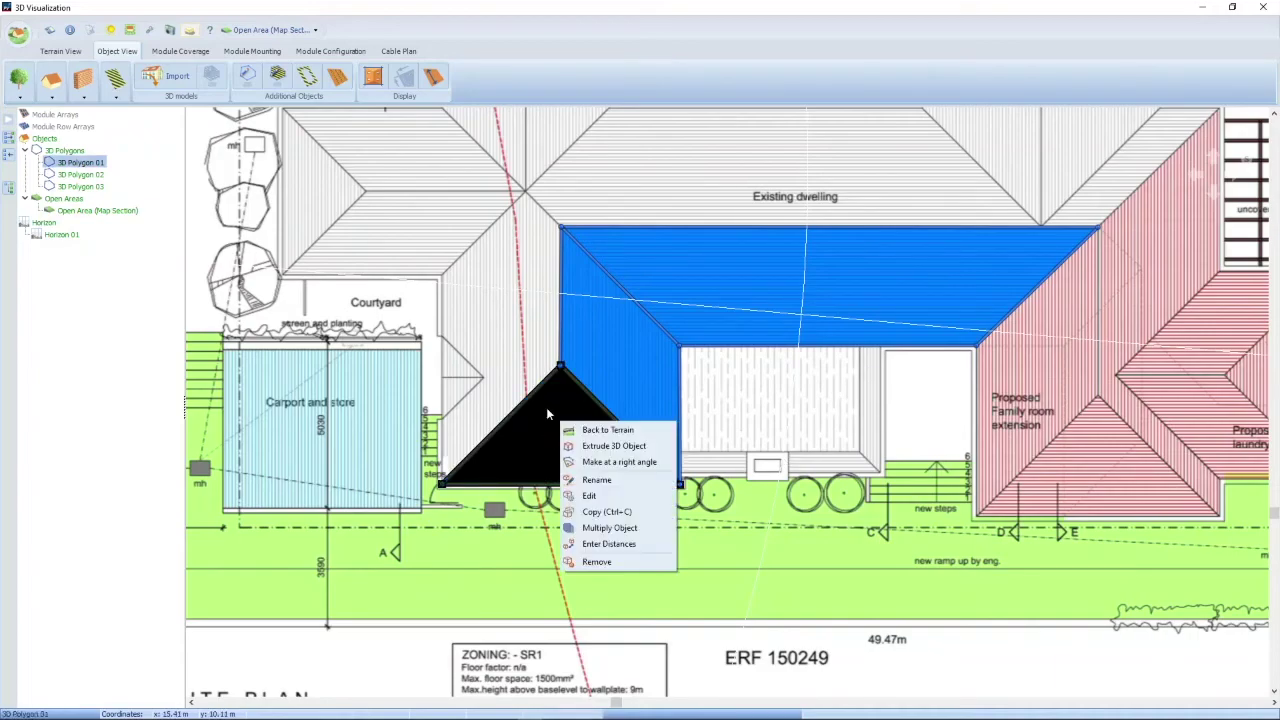
{"action": "left_click", "coordinate": [614, 446]}
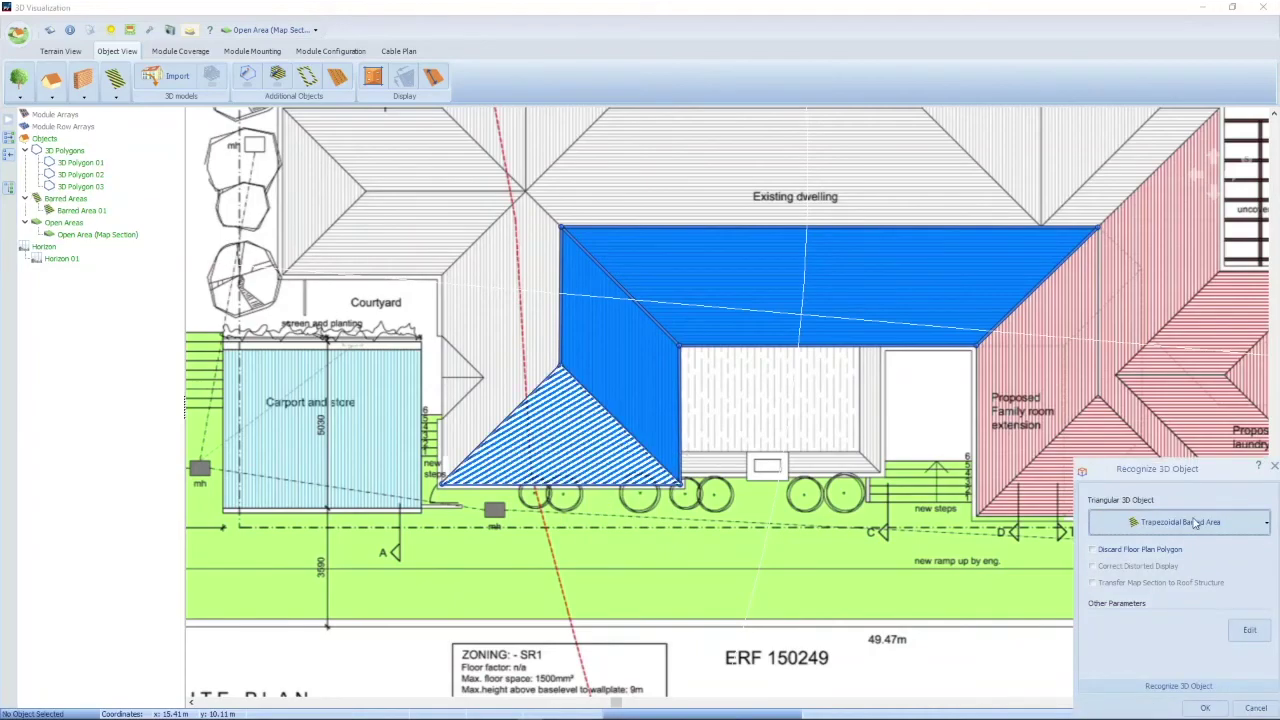
{"action": "left_click", "coordinate": [1195, 522]}
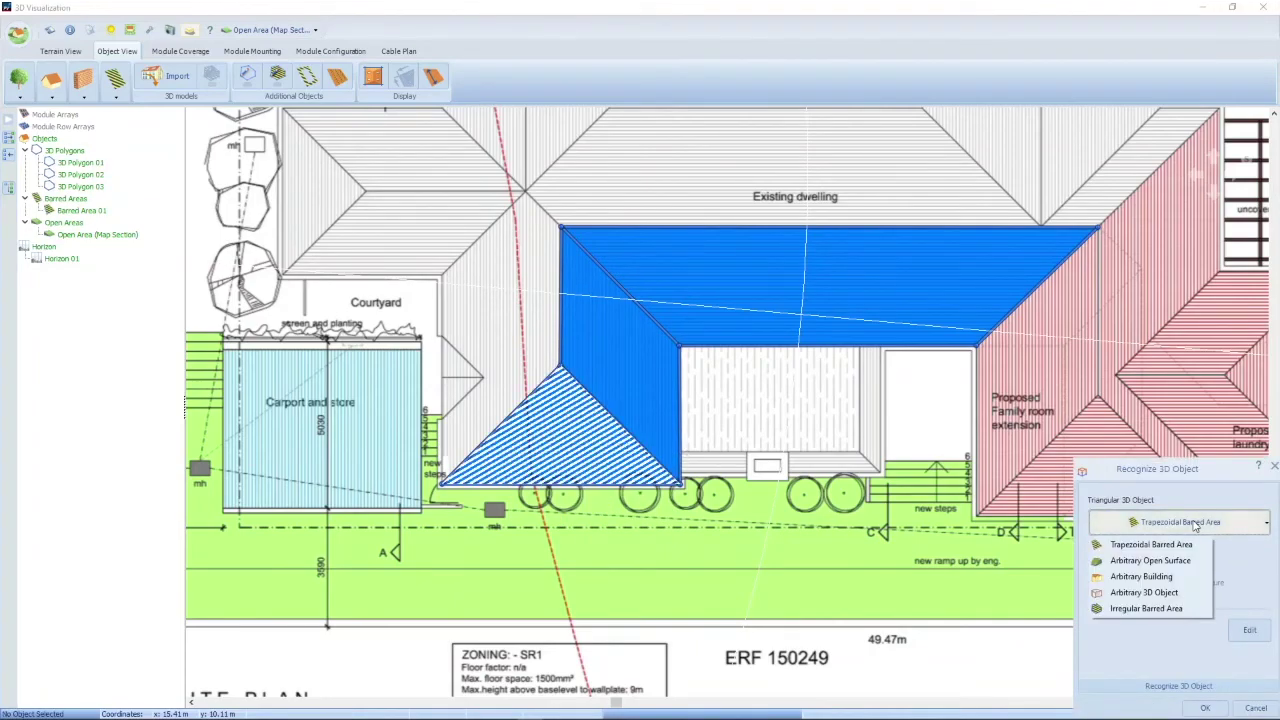
{"action": "left_click", "coordinate": [1155, 578]}
{"action": "left_click_drag", "start_coordinate": [1214, 472], "coordinate": [949, 345]}
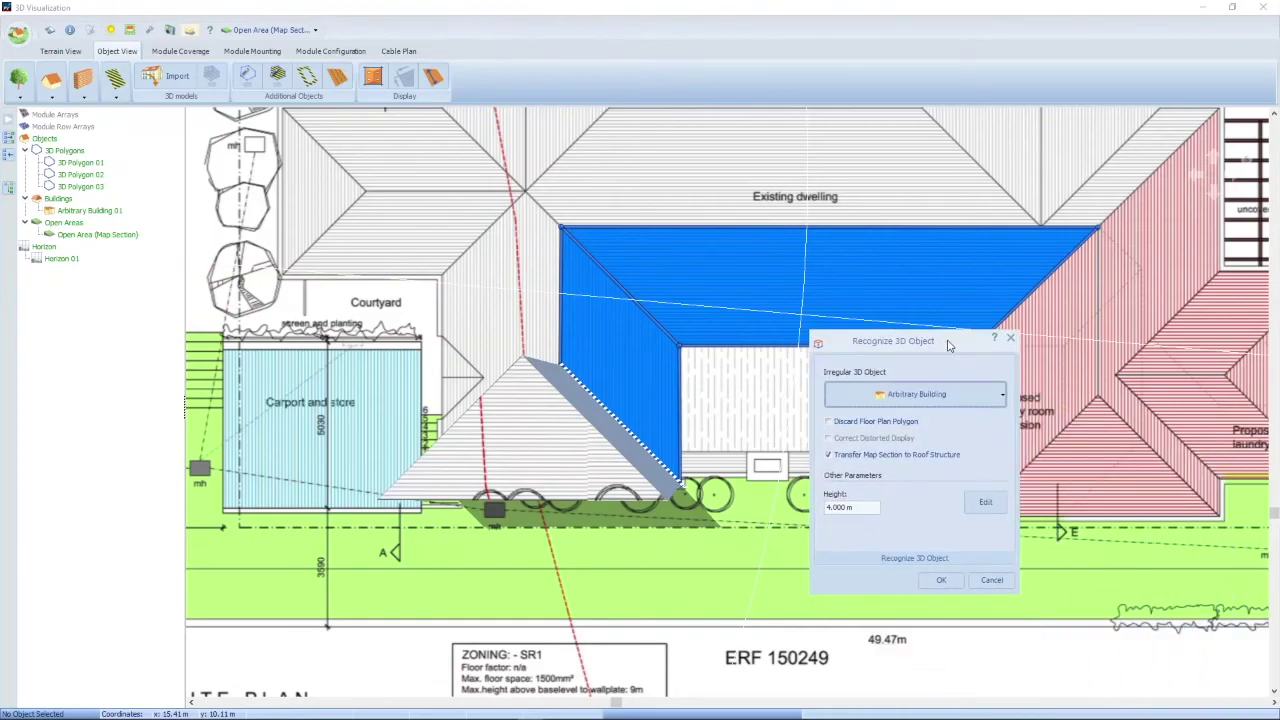
{"action": "left_click", "coordinate": [874, 508]}
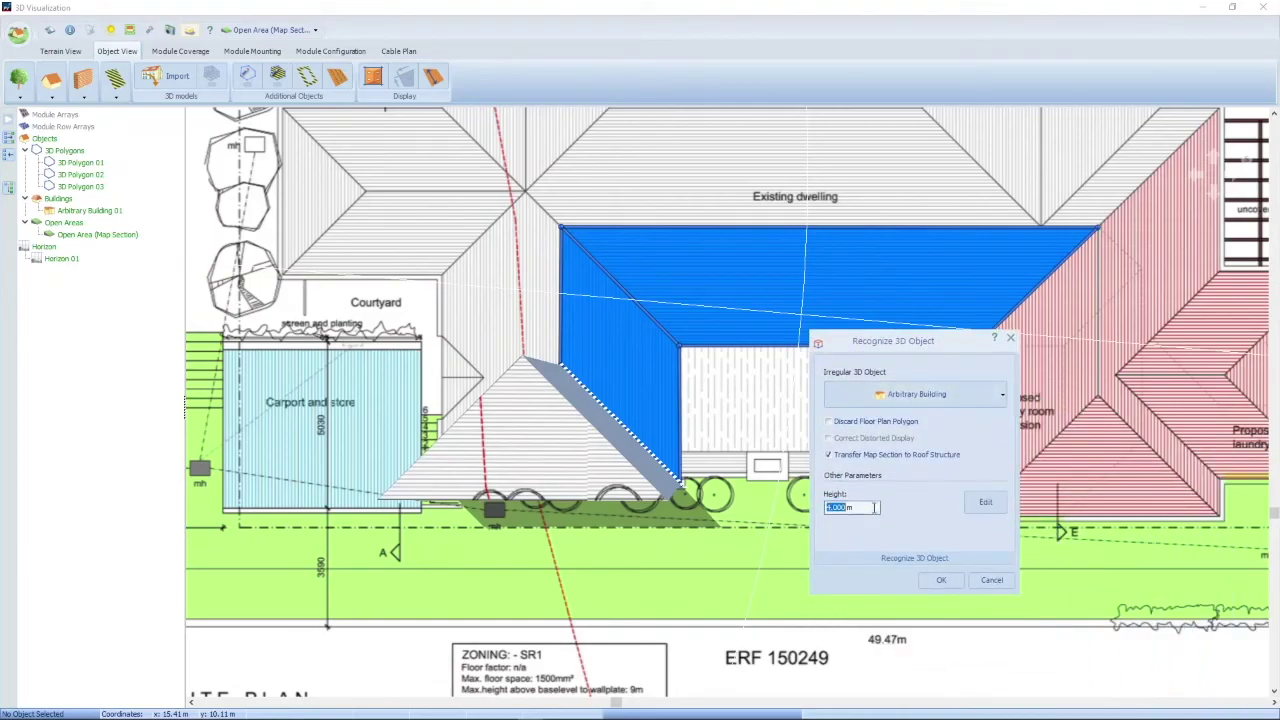
{"action": "type", "text": "3m"}
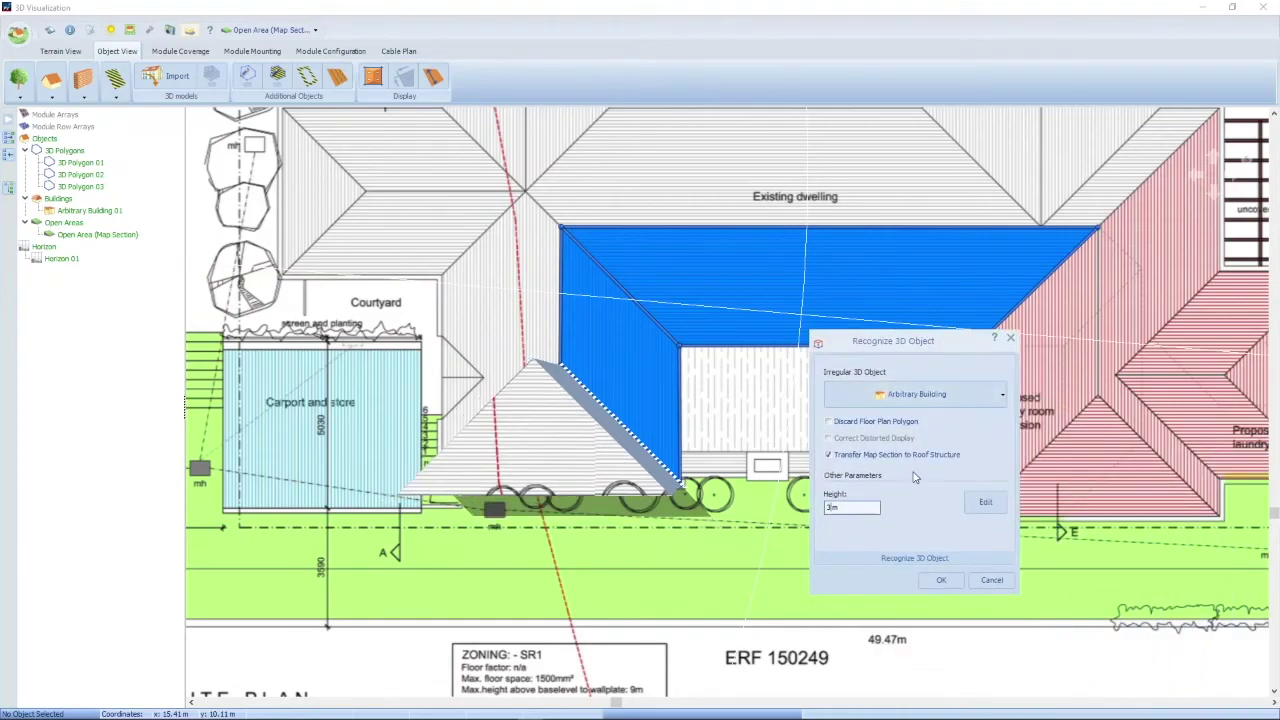
Set the triangular building's roof inclination to 25° with Edge 3 as the reference edge
{"action": "left_click", "coordinate": [985, 503]}
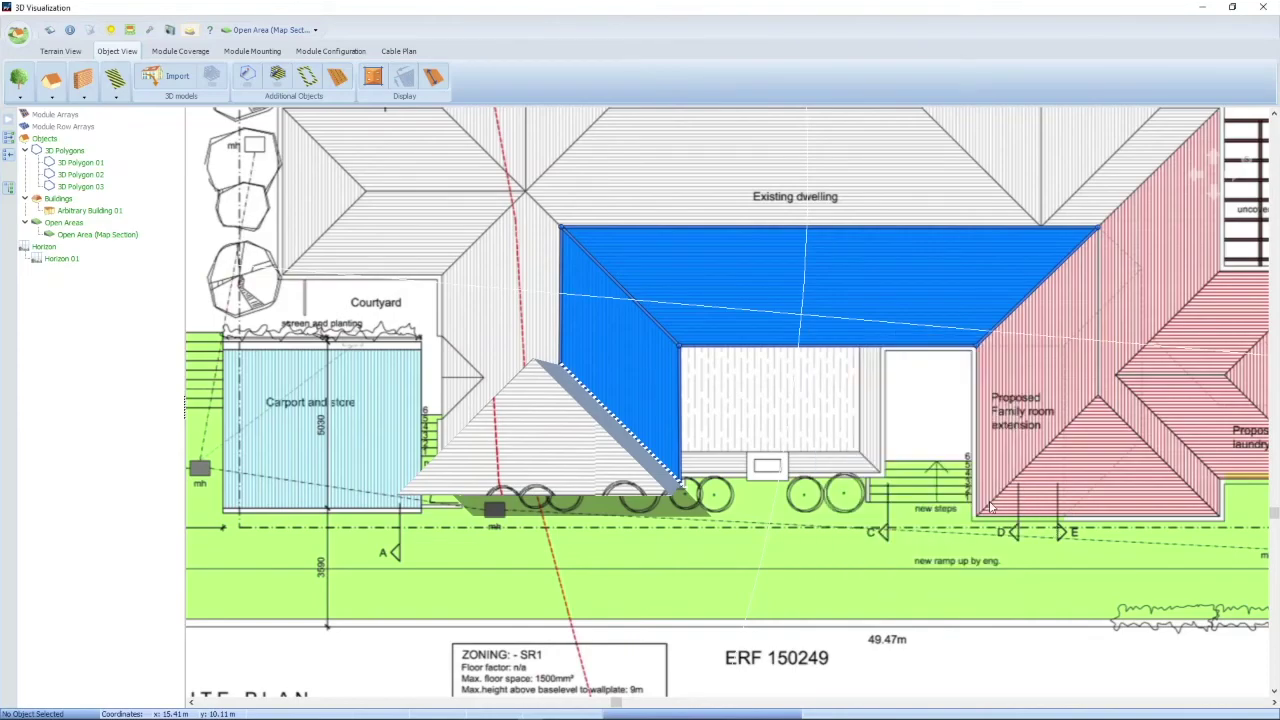
{"action": "left_click_drag", "start_coordinate": [1118, 508], "coordinate": [865, 298]}
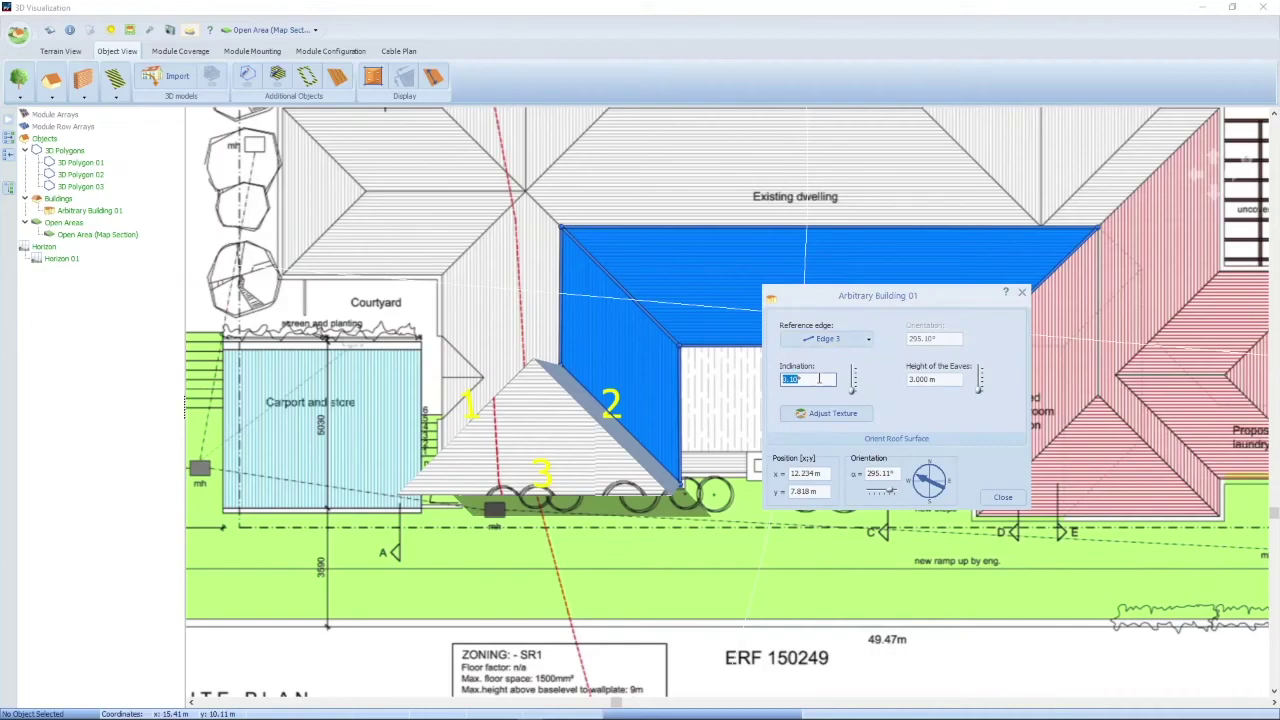
{"action": "type", "text": "25"}
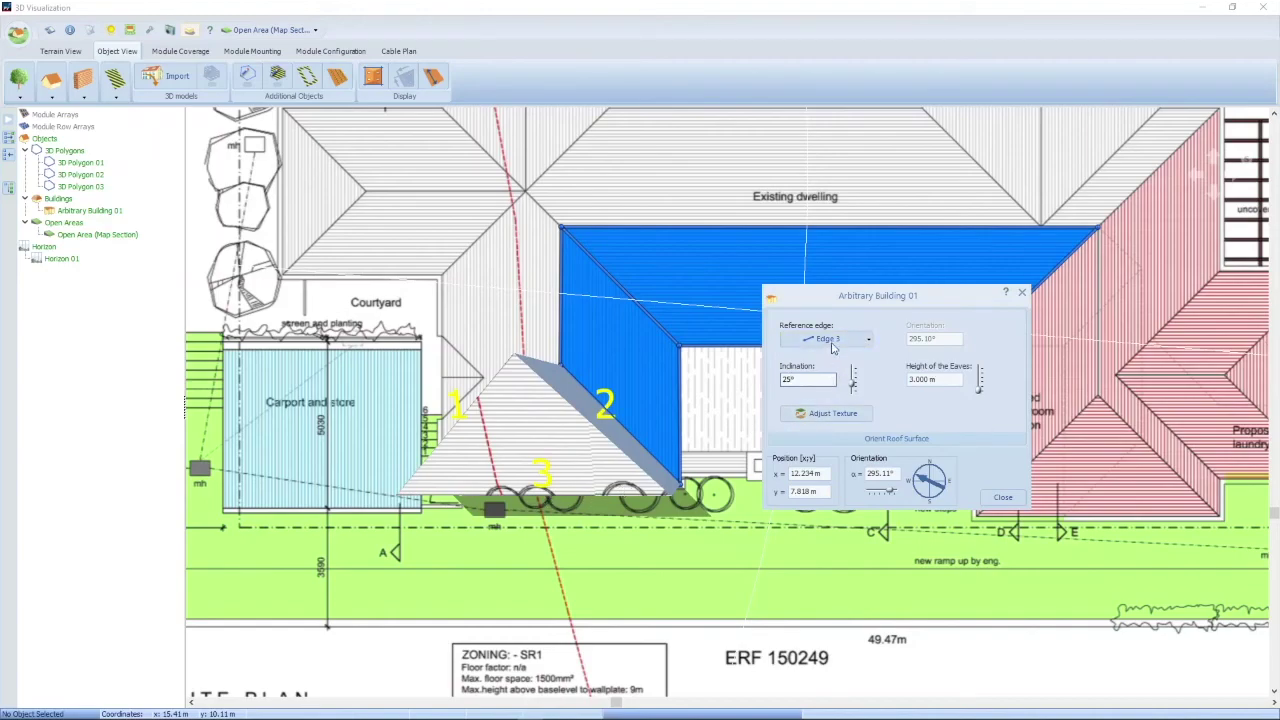
{"action": "left_click", "coordinate": [1000, 500]}
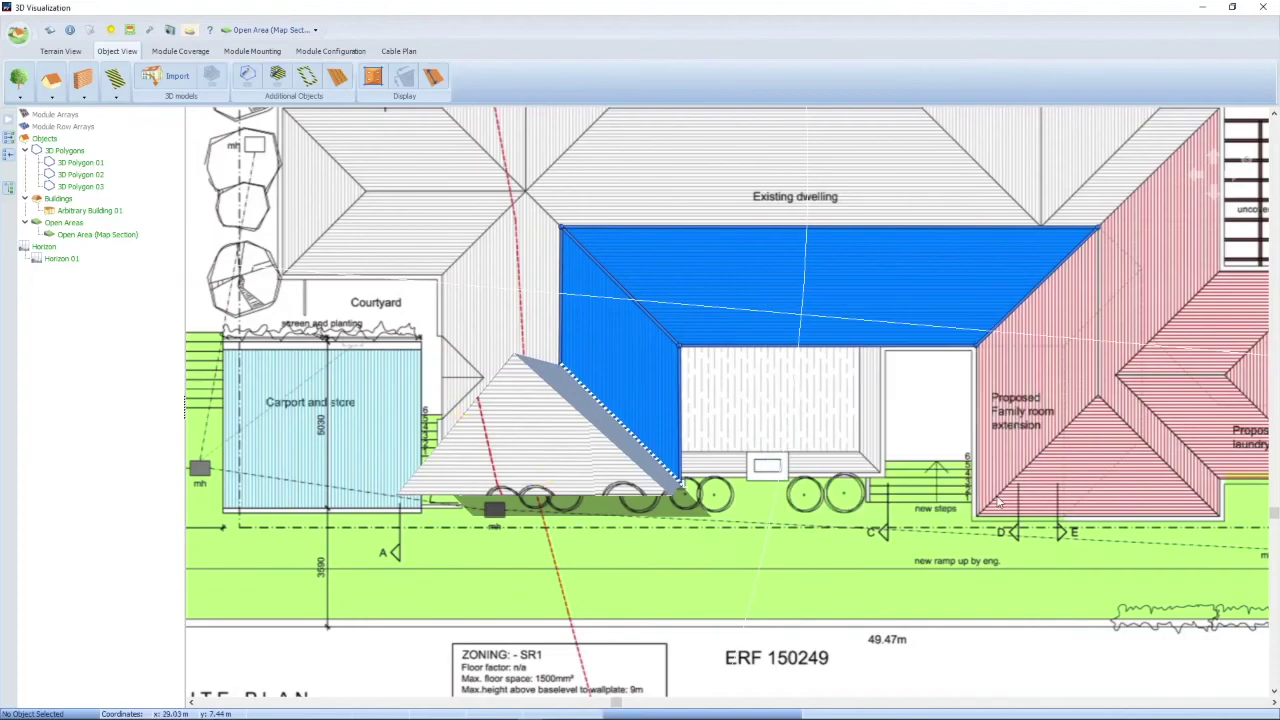
Extrude the second 3D polygon, beside the triangular building, as an Arbitrary Building with a height of 3 m
{"action": "right_click", "coordinate": [592, 325]}
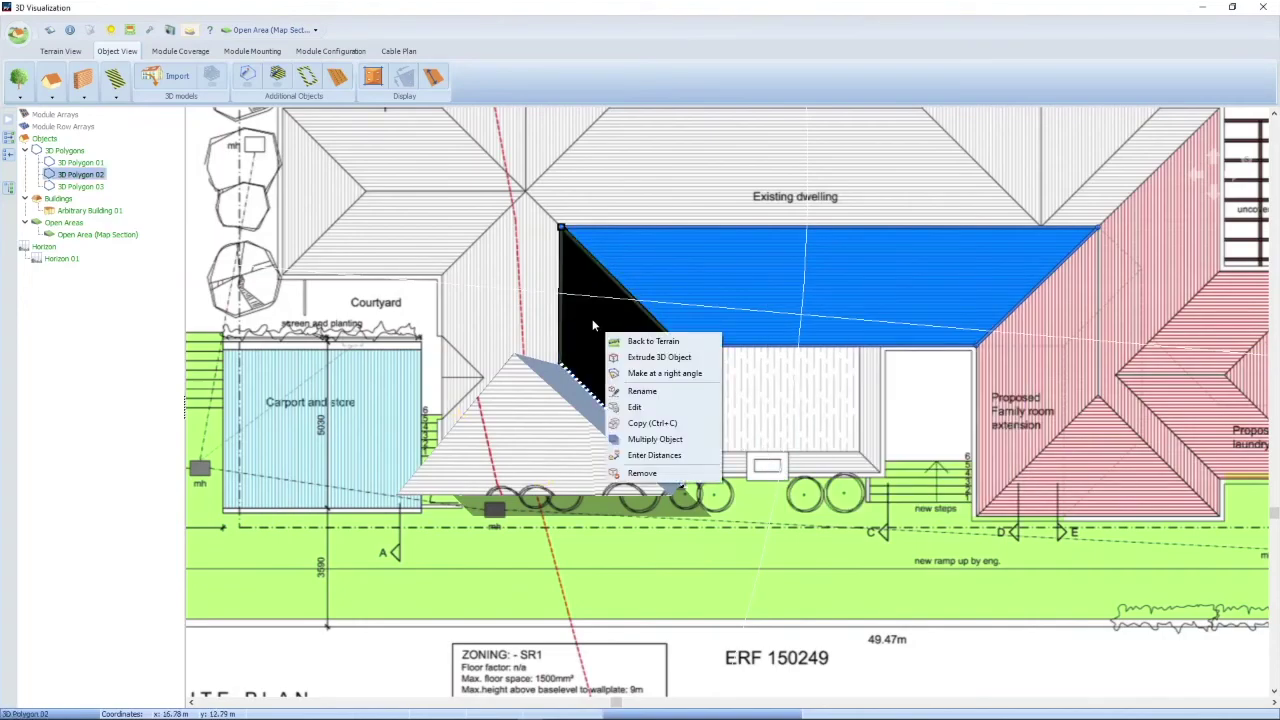
{"action": "left_click", "coordinate": [652, 357]}
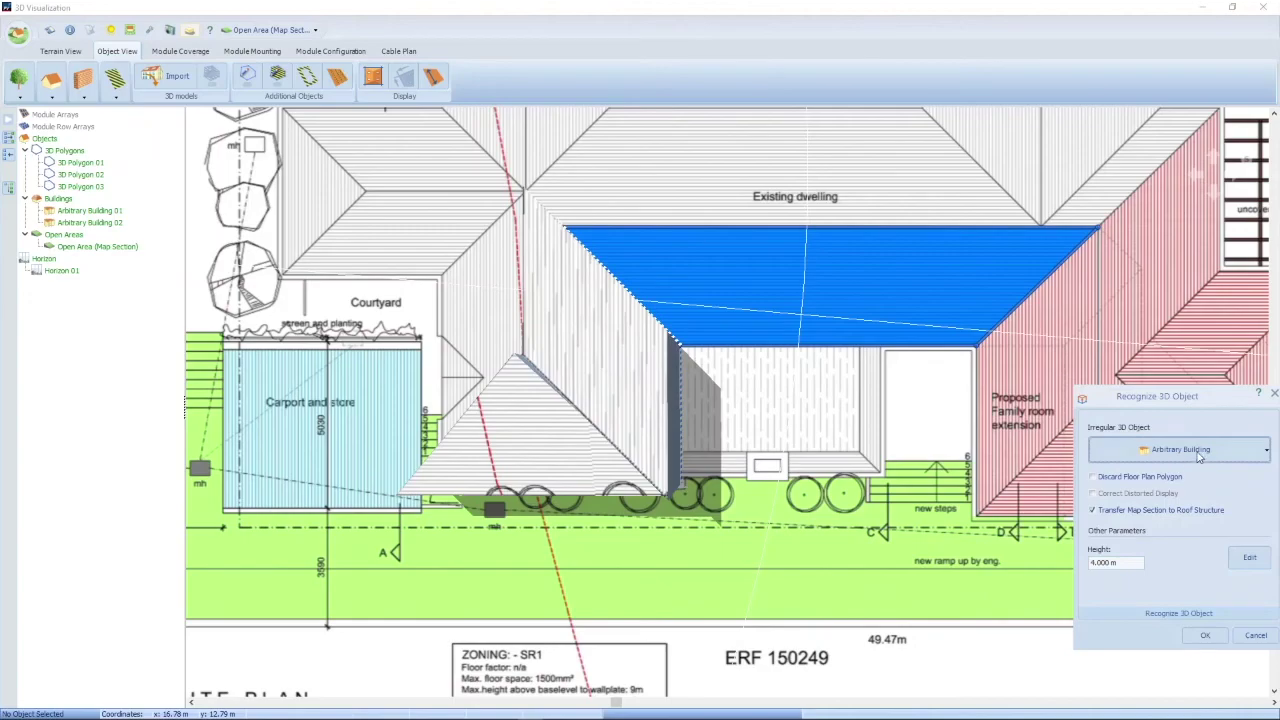
{"action": "double_click", "coordinate": [1137, 563]}
{"action": "type", "text": "3"}
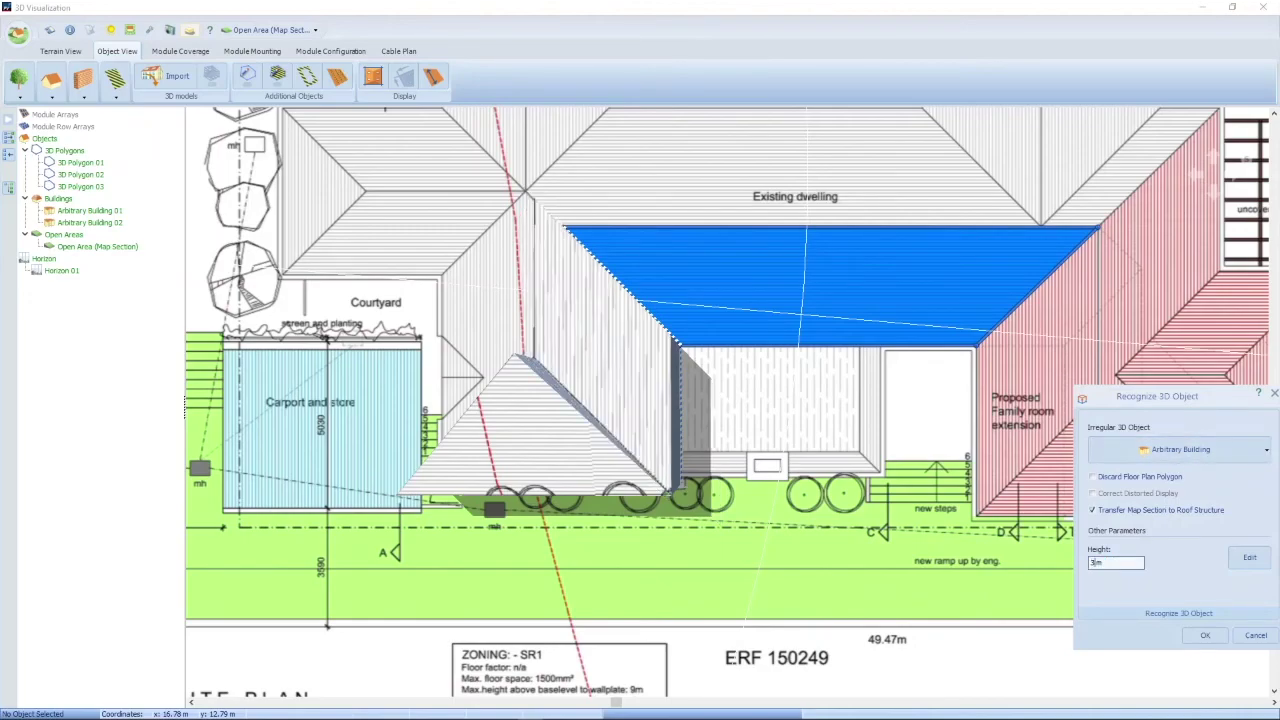
Set the second building's roof inclination to 25° with Edge 3 as the reference edge
{"action": "left_click", "coordinate": [1250, 557]}
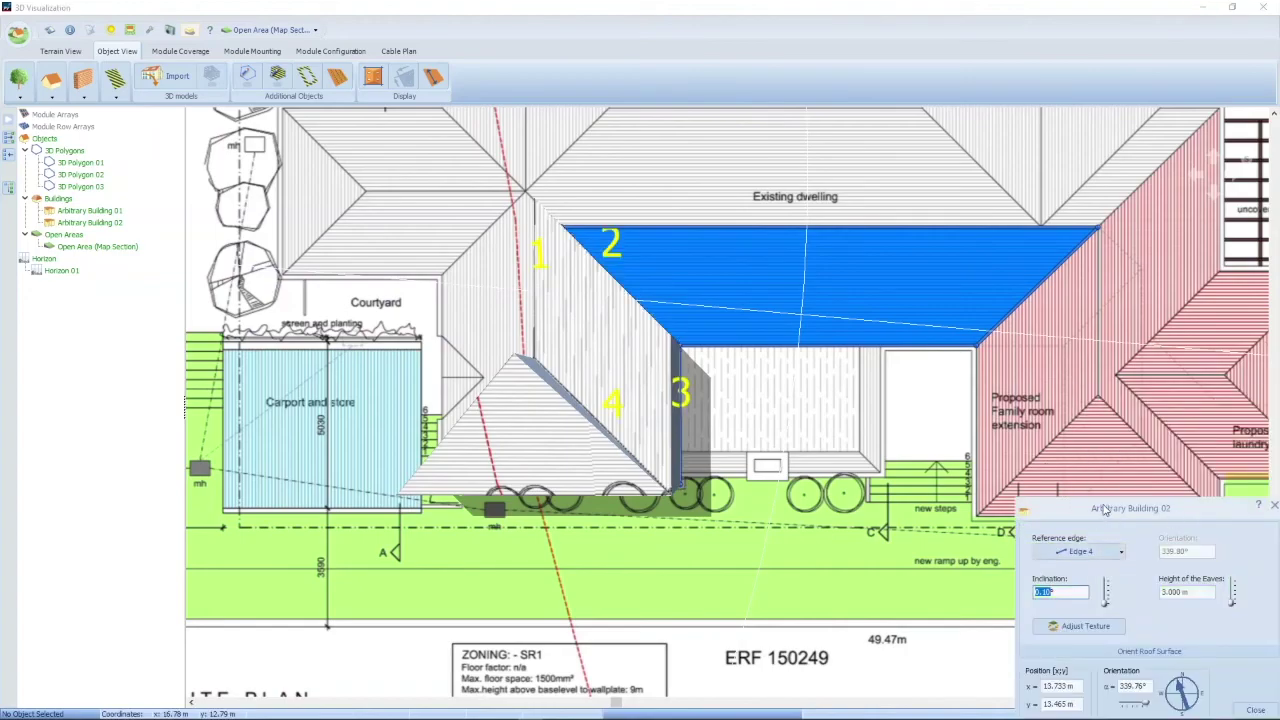
{"action": "left_click_drag", "start_coordinate": [1104, 510], "coordinate": [1040, 360]}
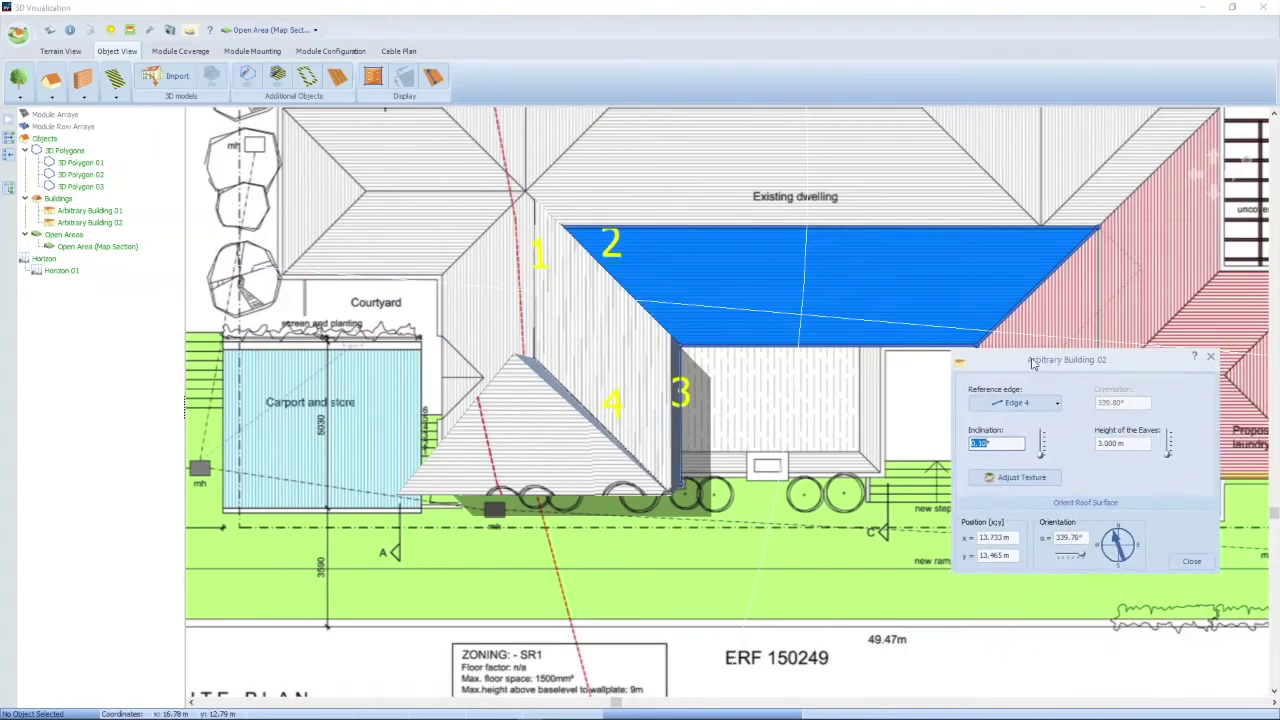
{"action": "type", "text": "25"}
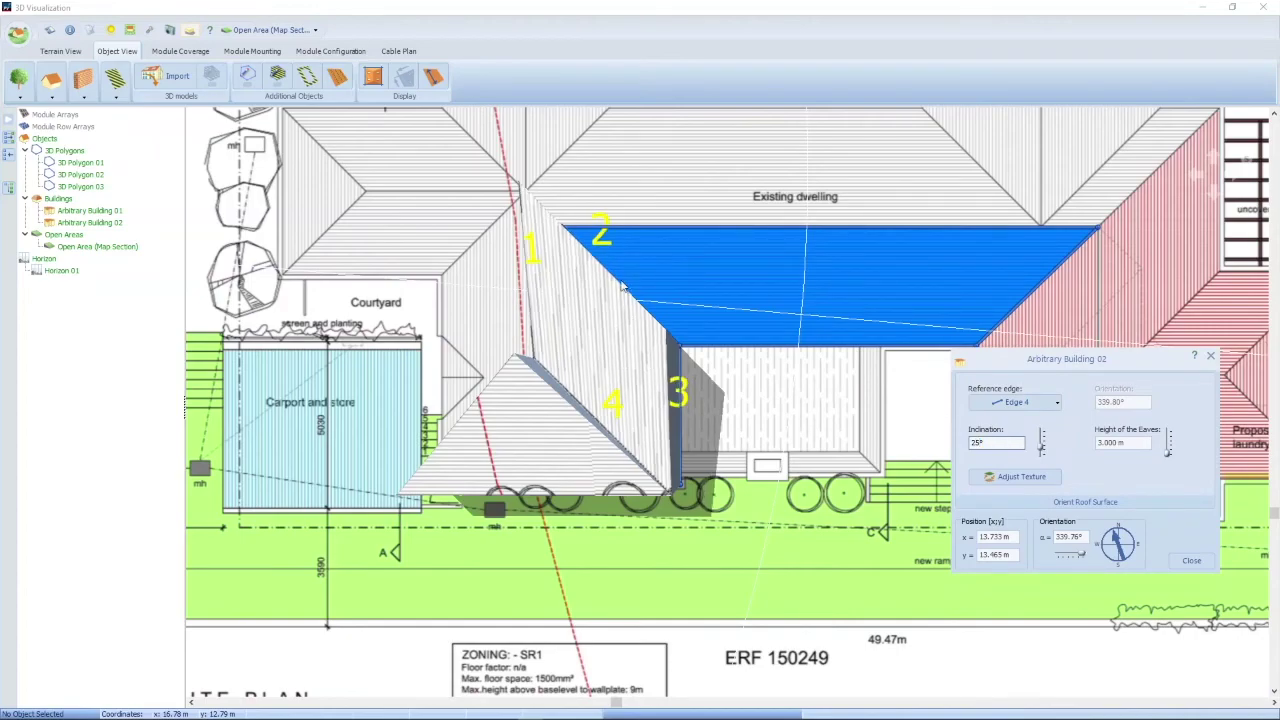
{"action": "left_click", "coordinate": [1040, 403]}
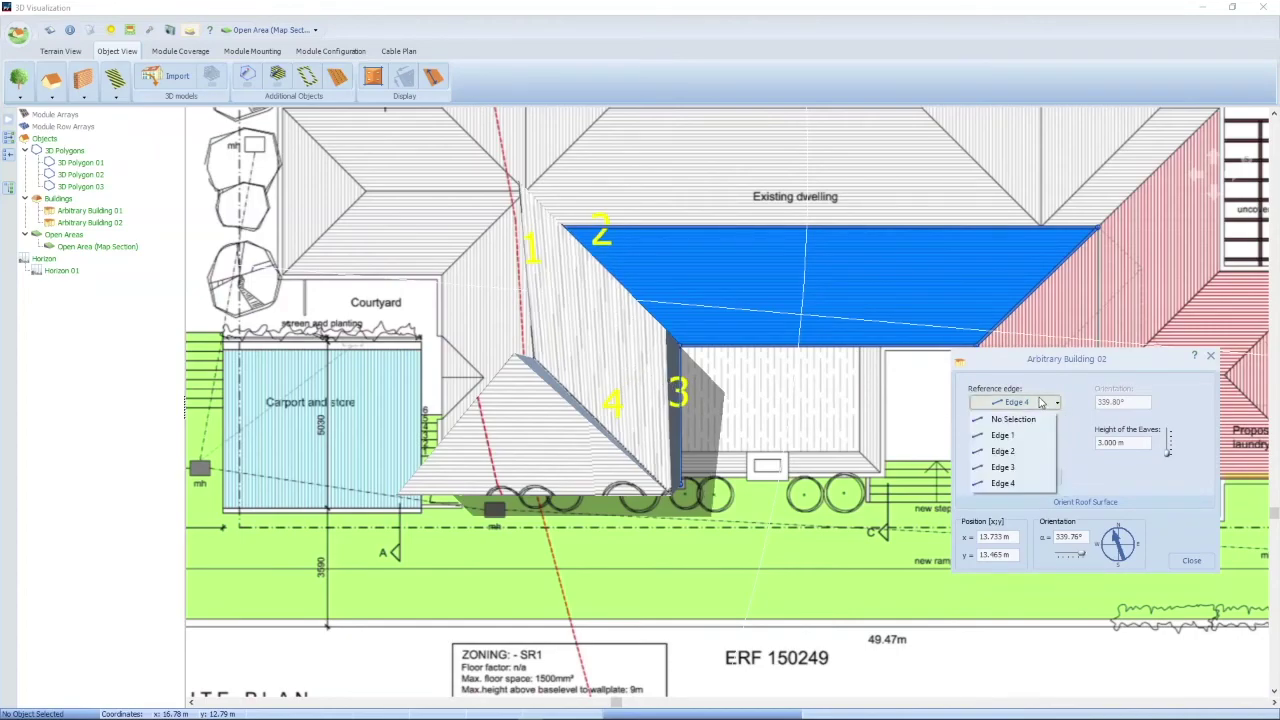
{"action": "left_click", "coordinate": [1016, 470]}
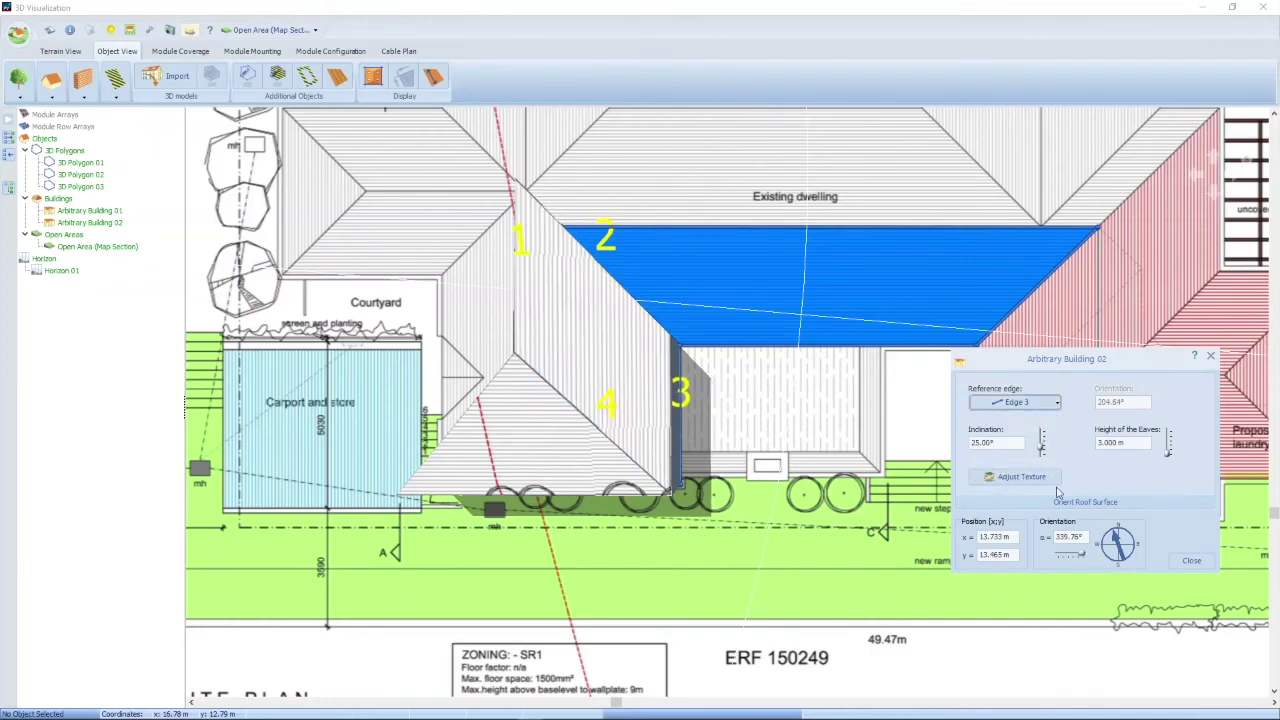
{"action": "left_click", "coordinate": [1183, 564]}
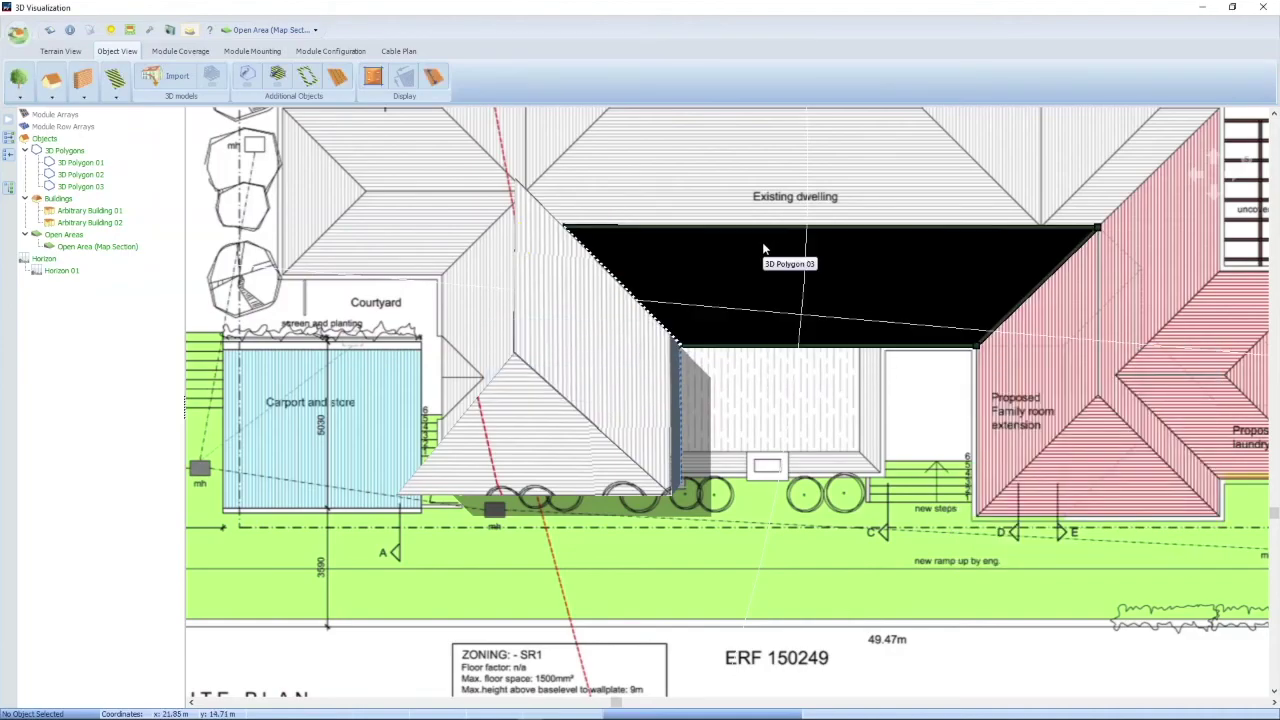
Extrude the third 3D polygon, along the existing dwelling, as an Arbitrary Building with a height of 3 m
{"action": "right_click", "coordinate": [798, 256]}
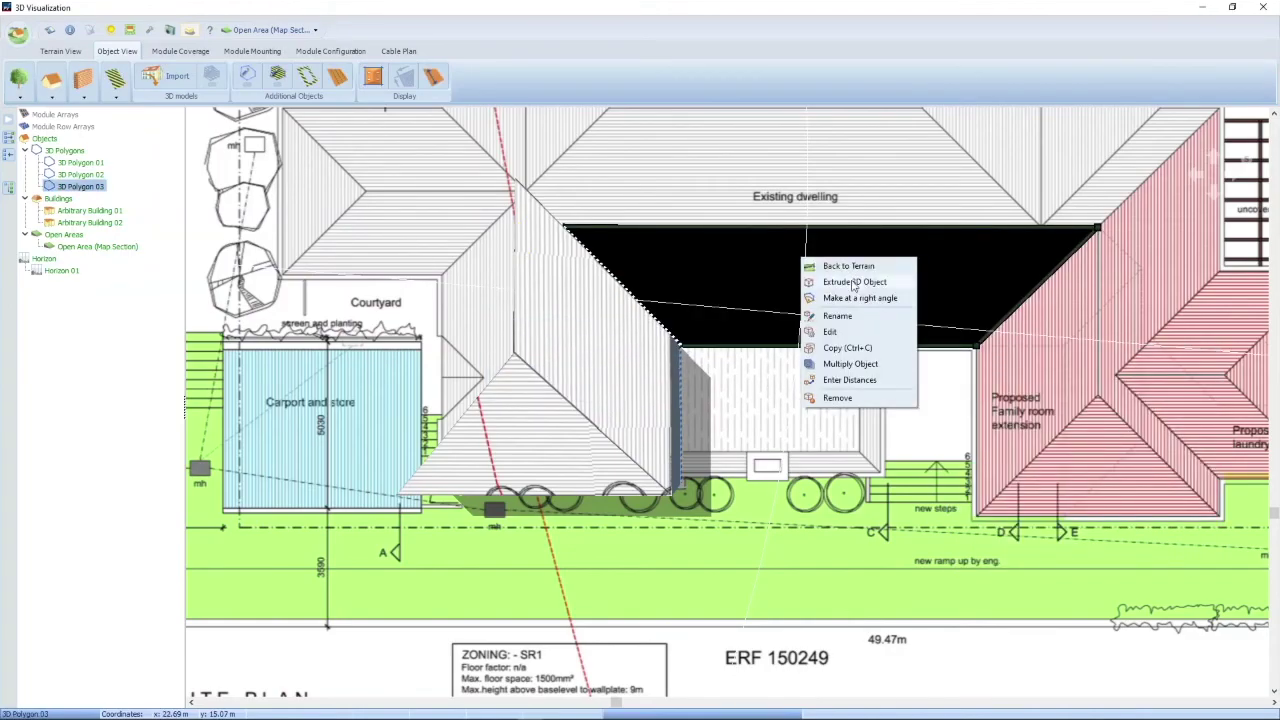
{"action": "left_click", "coordinate": [852, 284]}
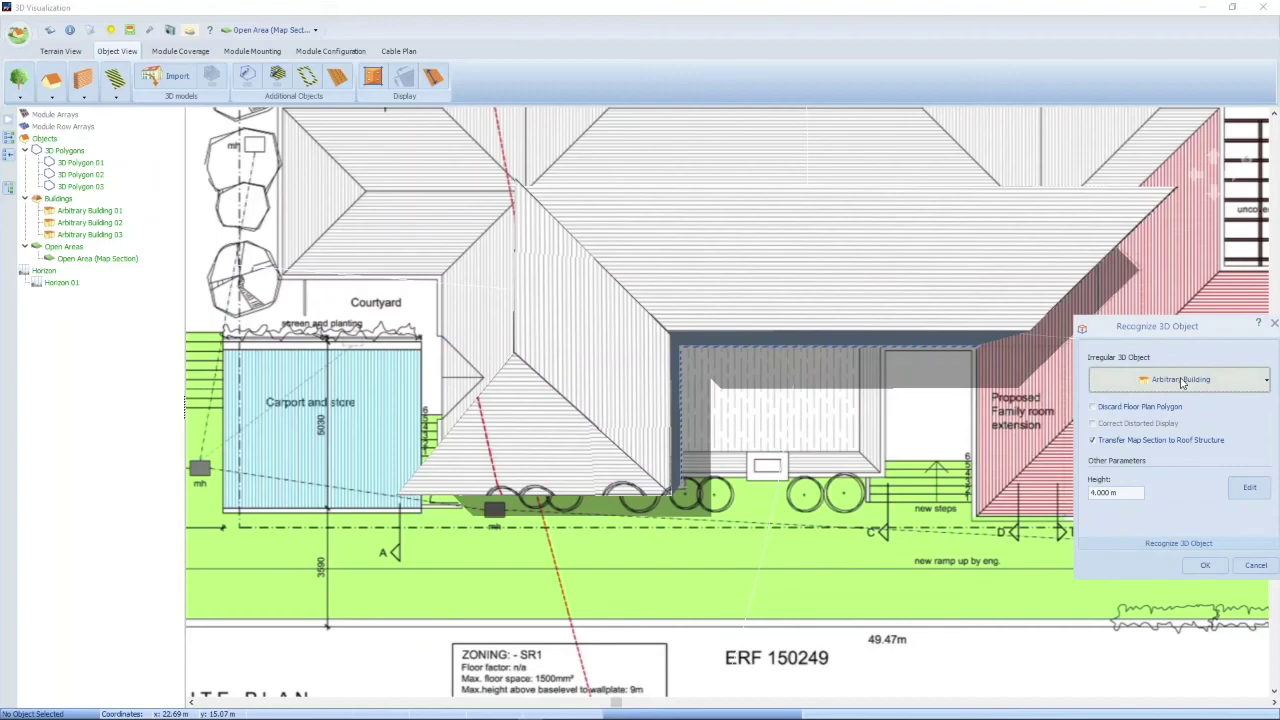
{"action": "left_click", "coordinate": [1140, 492]}
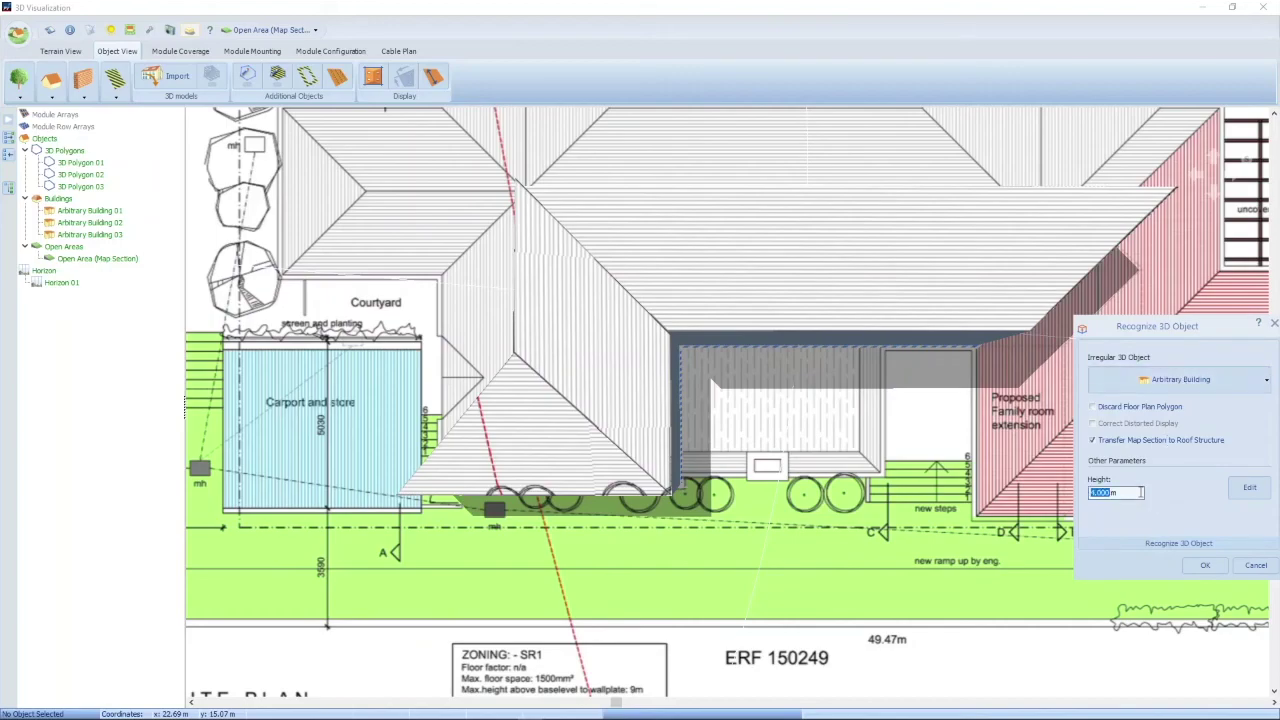
{"action": "type", "text": "3m"}
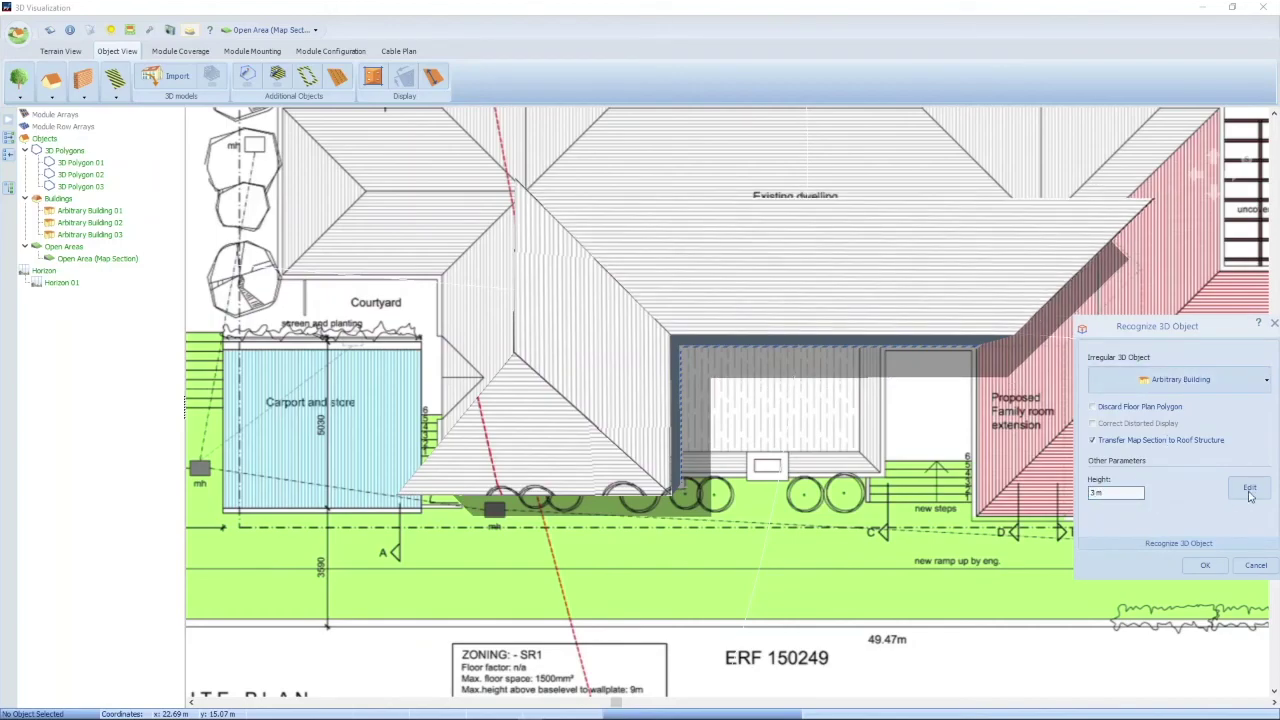
Set the third building's roof inclination to 25° with Edge 4 as the reference edge
{"action": "left_click", "coordinate": [1249, 489]}
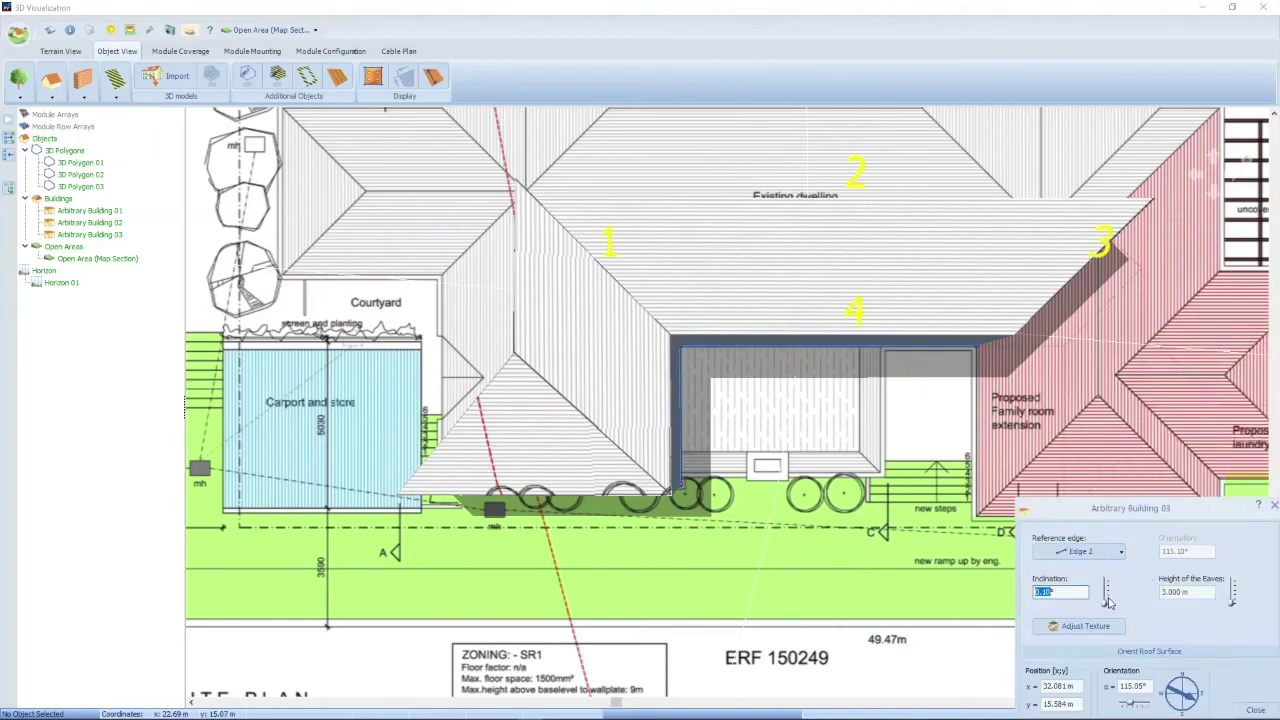
{"action": "type", "text": "25"}
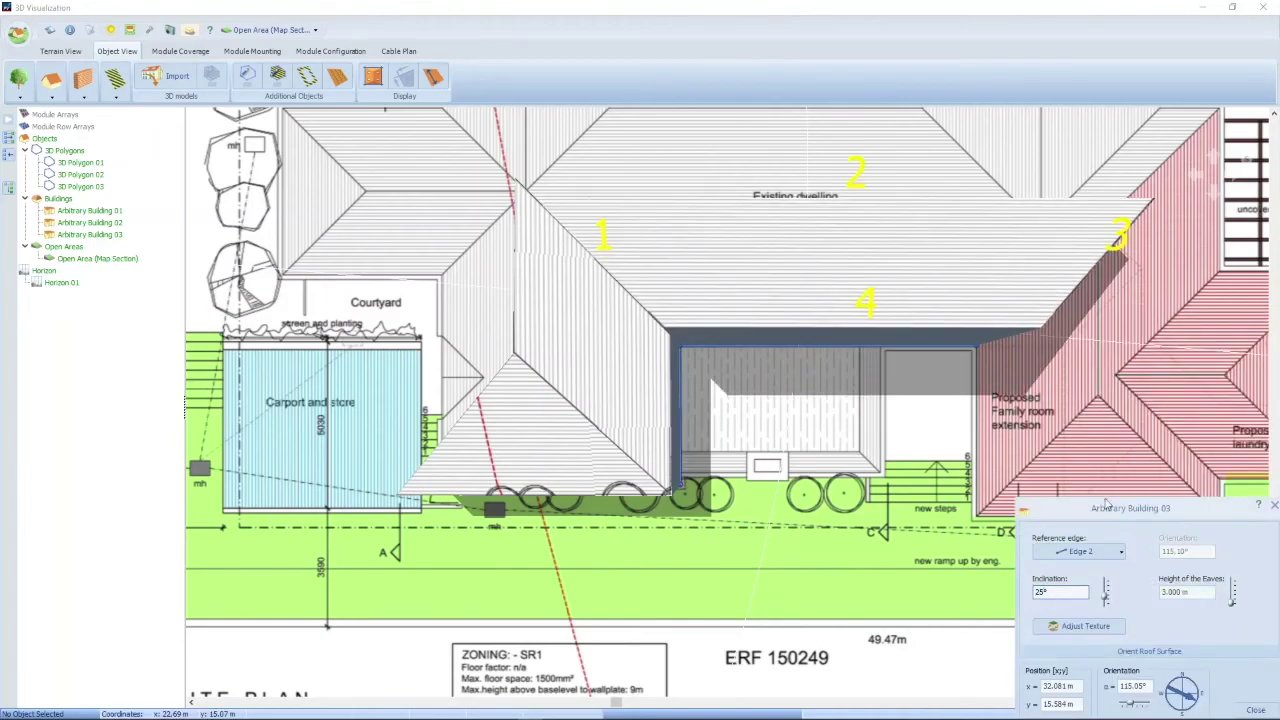
{"action": "left_click", "coordinate": [1101, 559]}
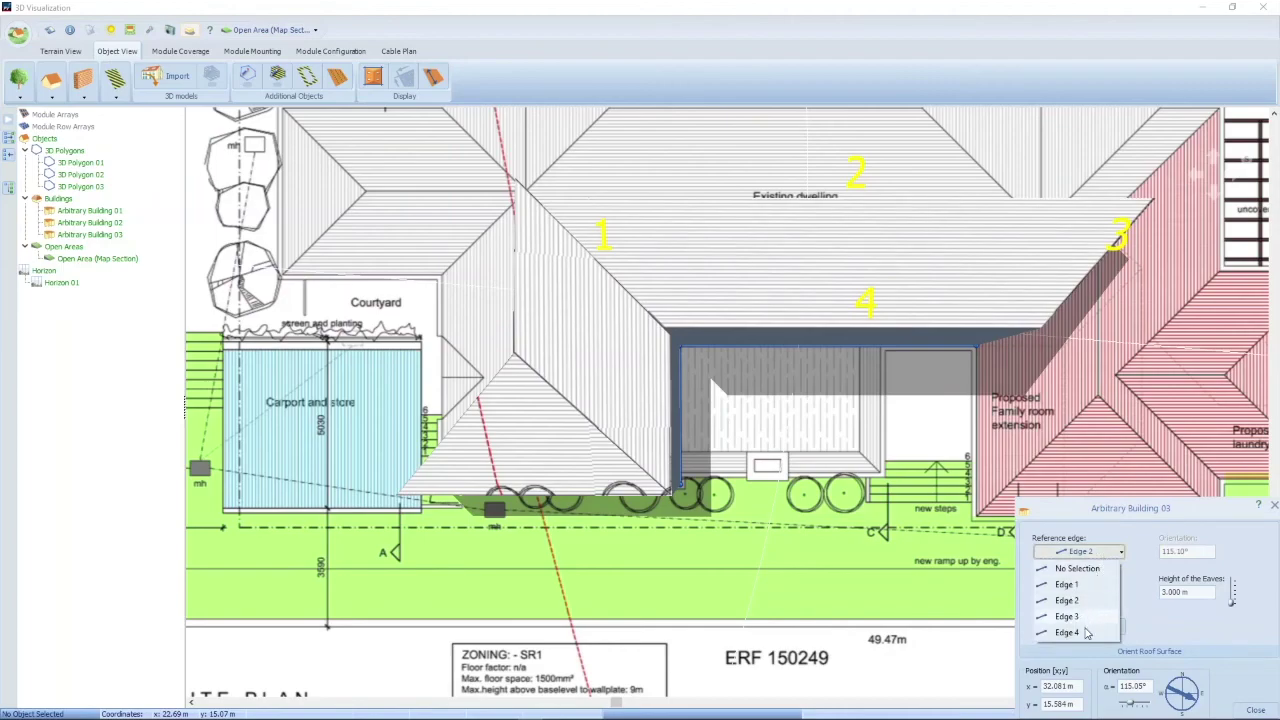
{"action": "left_click", "coordinate": [1130, 528]}
{"action": "left_click_drag", "start_coordinate": [1132, 513], "coordinate": [1079, 374]}
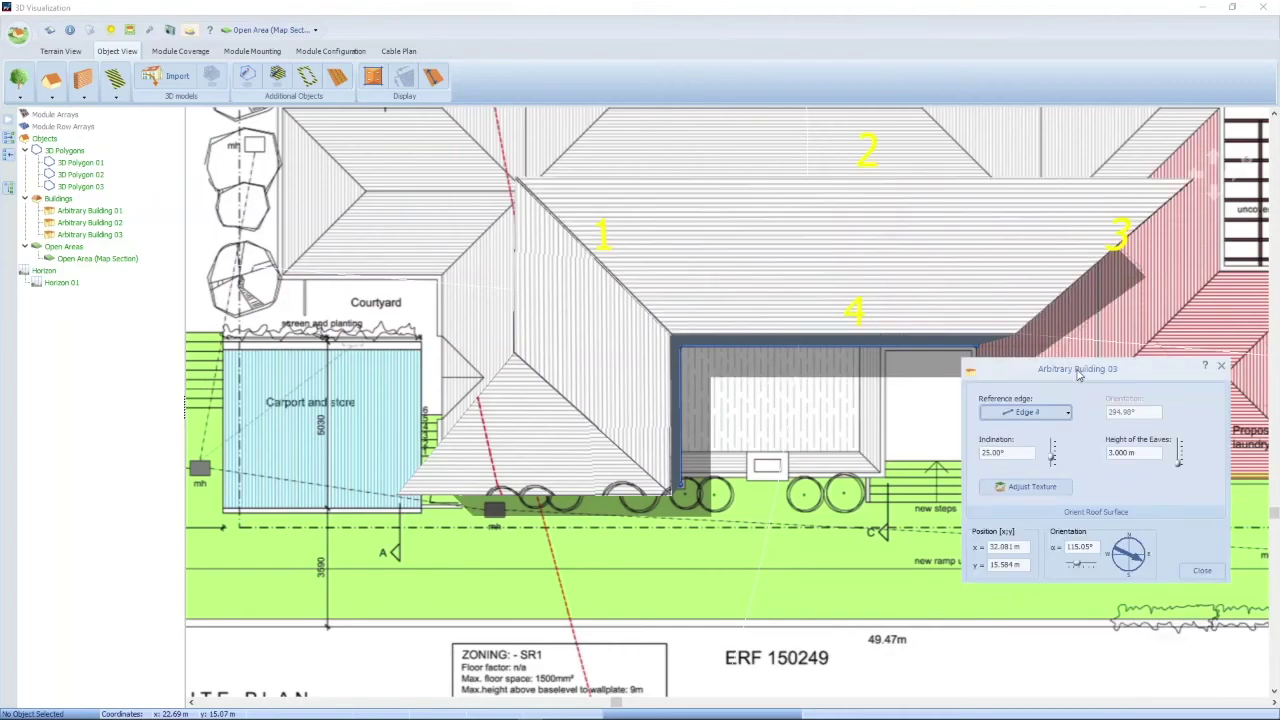
{"action": "left_click", "coordinate": [1199, 573]}
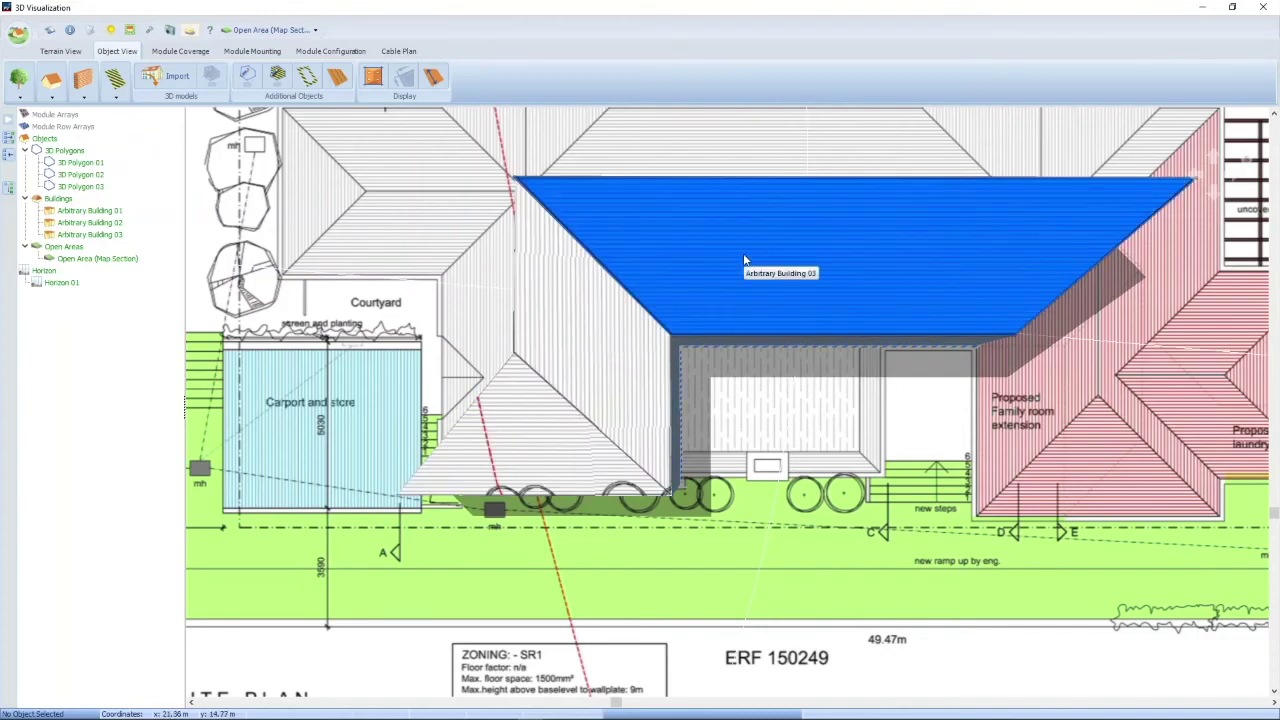
Apply the Roof tile texture to the top surface of the triangular building
{"action": "right_click", "coordinate": [519, 425]}
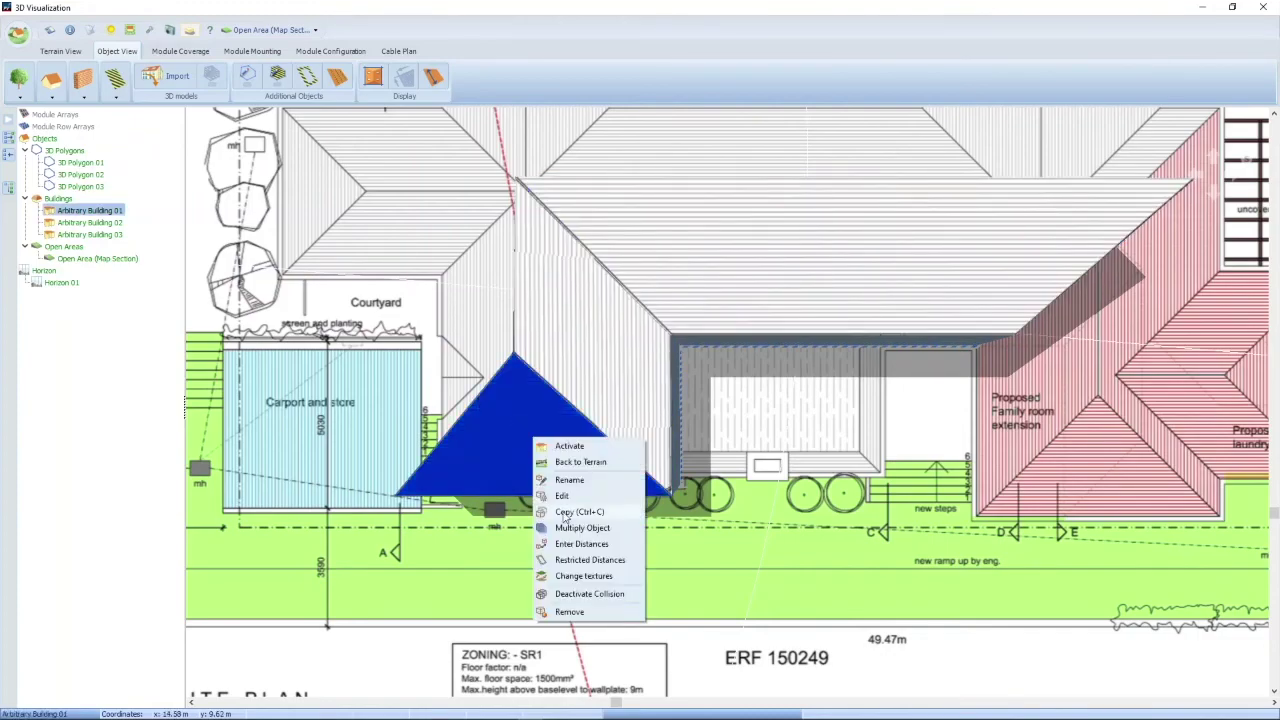
{"action": "left_click", "coordinate": [584, 576]}
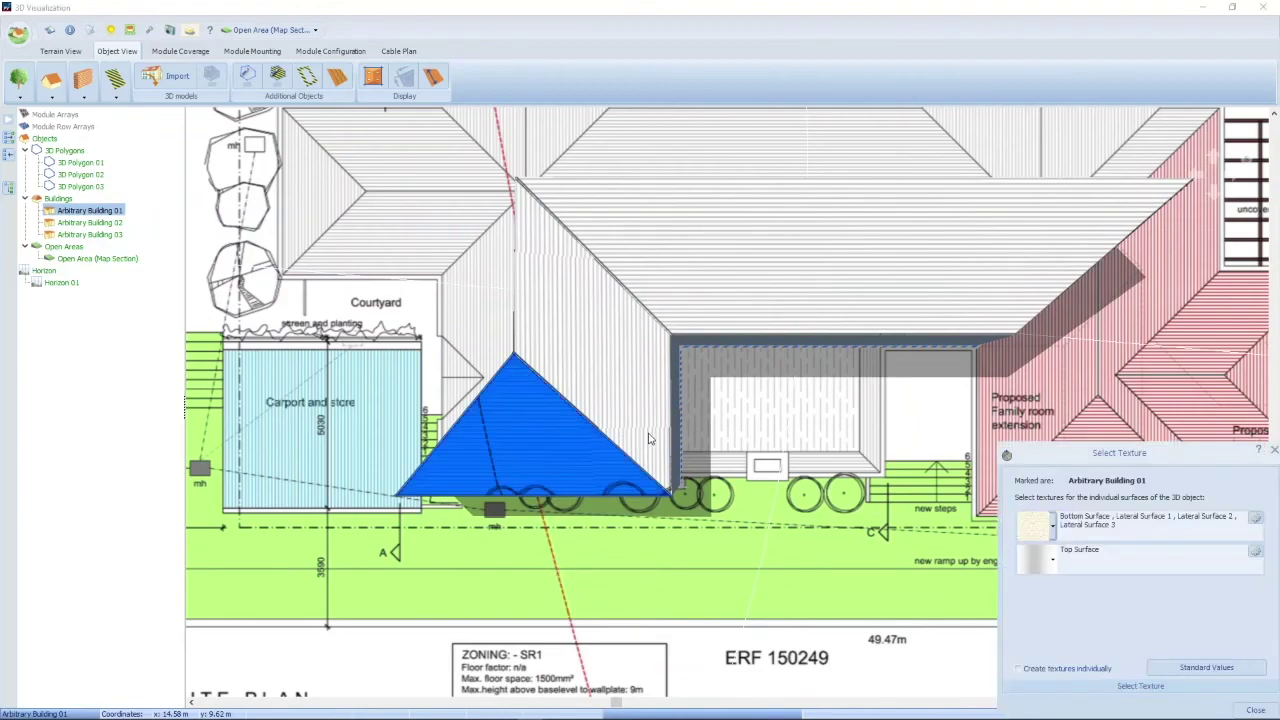
{"action": "left_click", "coordinate": [1053, 565]}
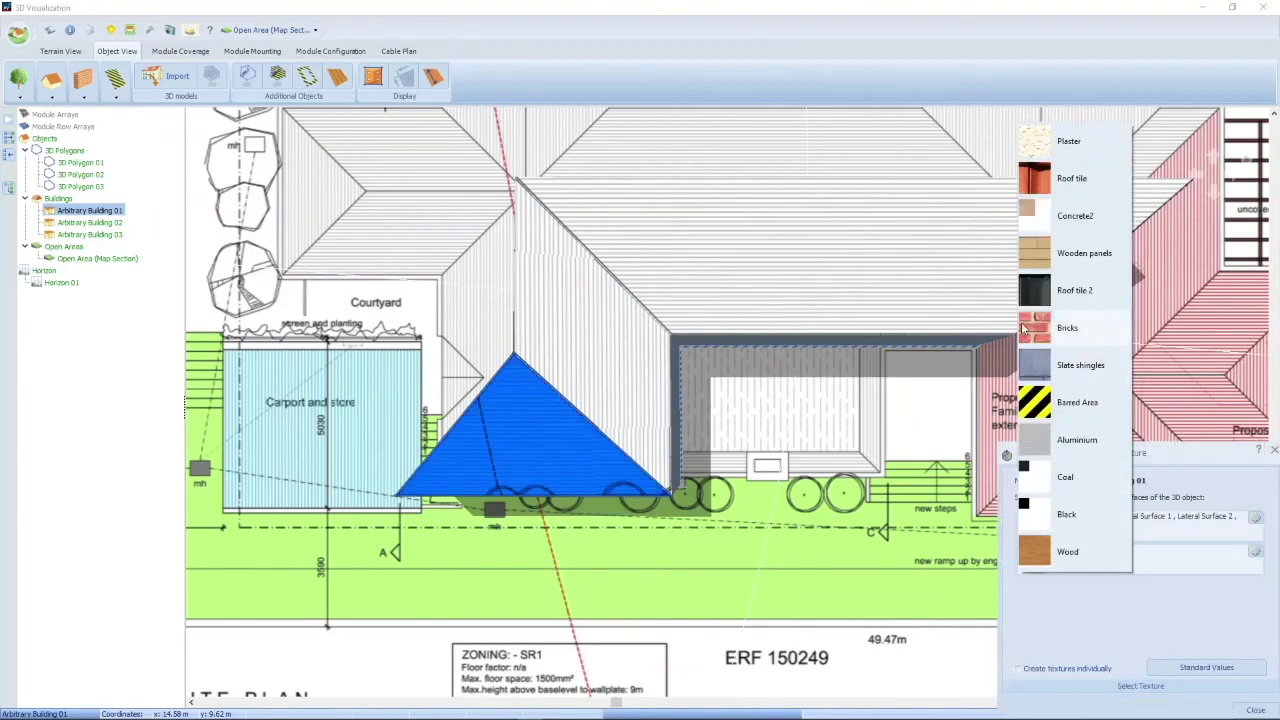
{"action": "left_click", "coordinate": [1037, 181]}
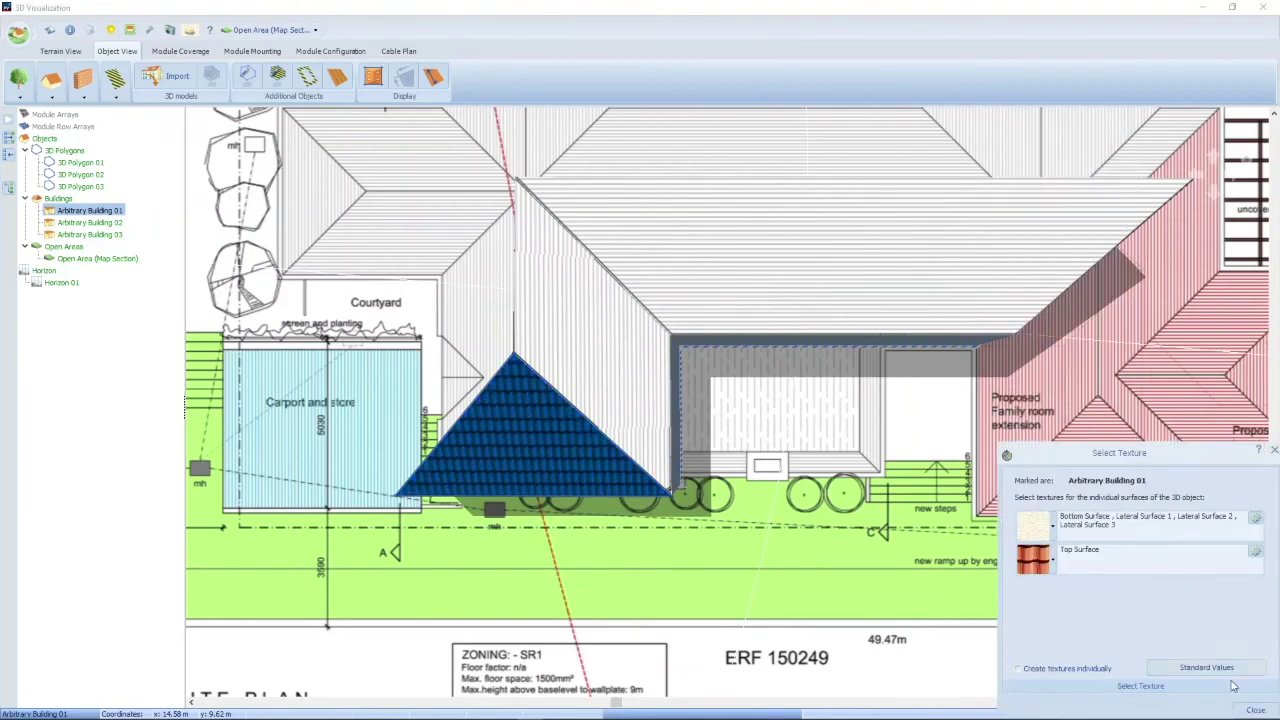
{"action": "left_click", "coordinate": [1250, 710]}
Apply the Roof tile texture to the top surface of Arbitrary Building 02
{"action": "right_click", "coordinate": [576, 317]}
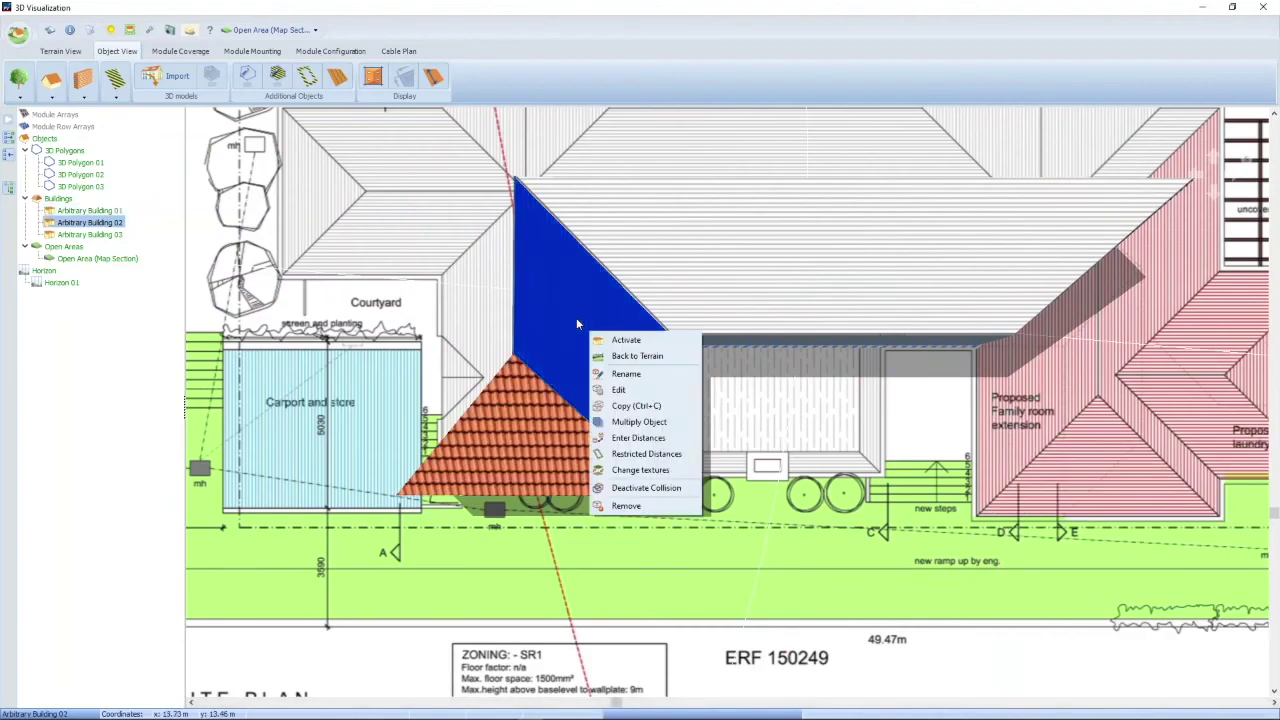
{"action": "left_click", "coordinate": [640, 470]}
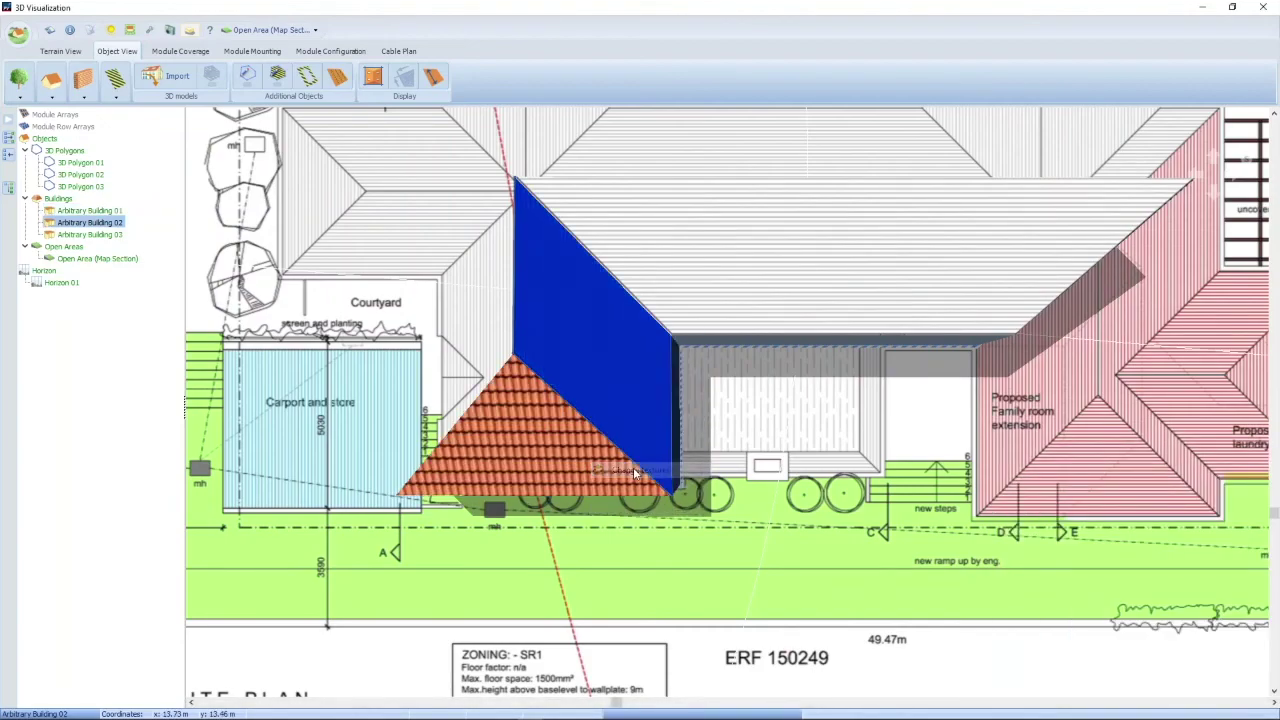
{"action": "left_click", "coordinate": [1052, 459]}
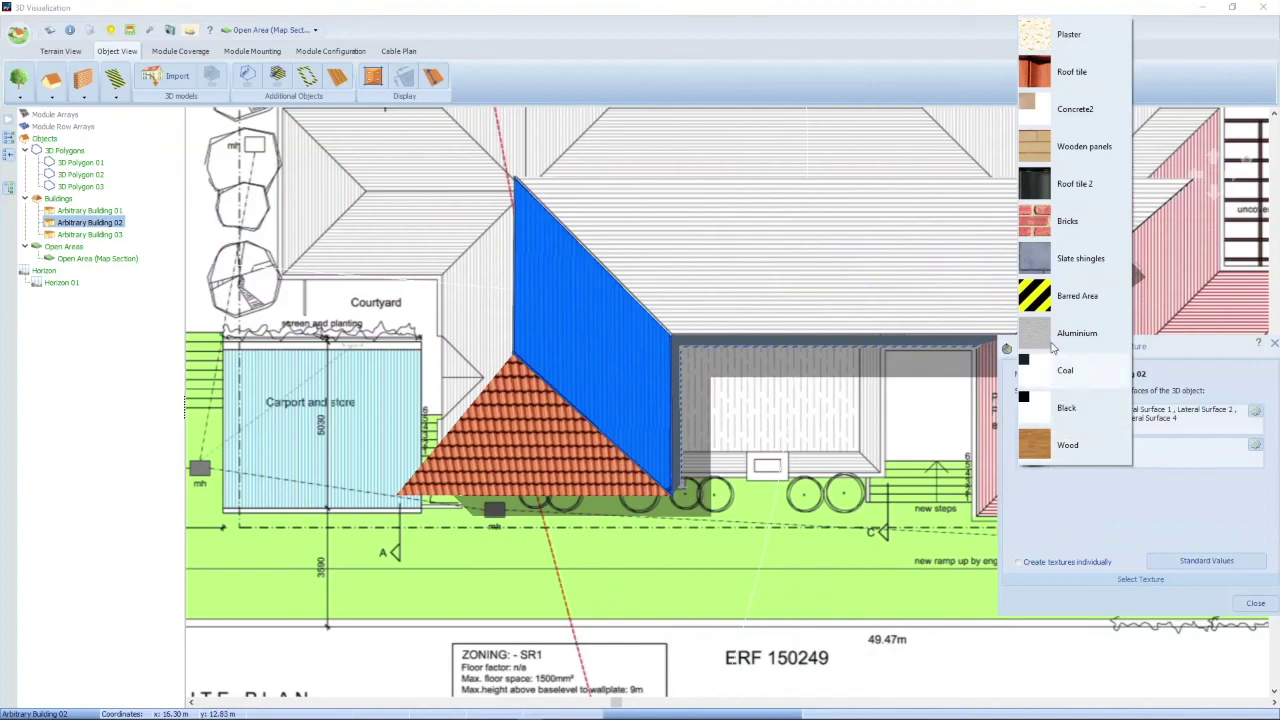
{"action": "left_click", "coordinate": [1045, 72]}
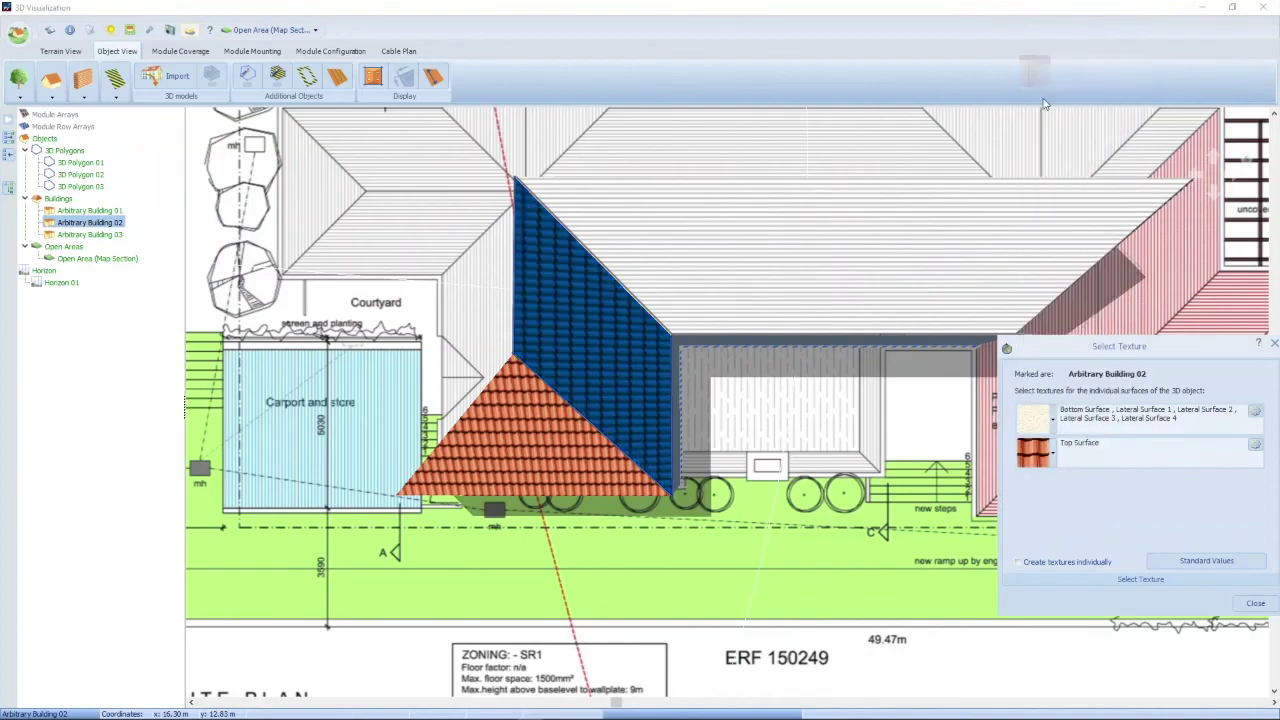
{"action": "left_click", "coordinate": [1246, 603]}
Apply the Roof tile texture to the top surface of Arbitrary Building 03
{"action": "left_click", "coordinate": [699, 226]}
{"action": "right_click", "coordinate": [691, 222]}
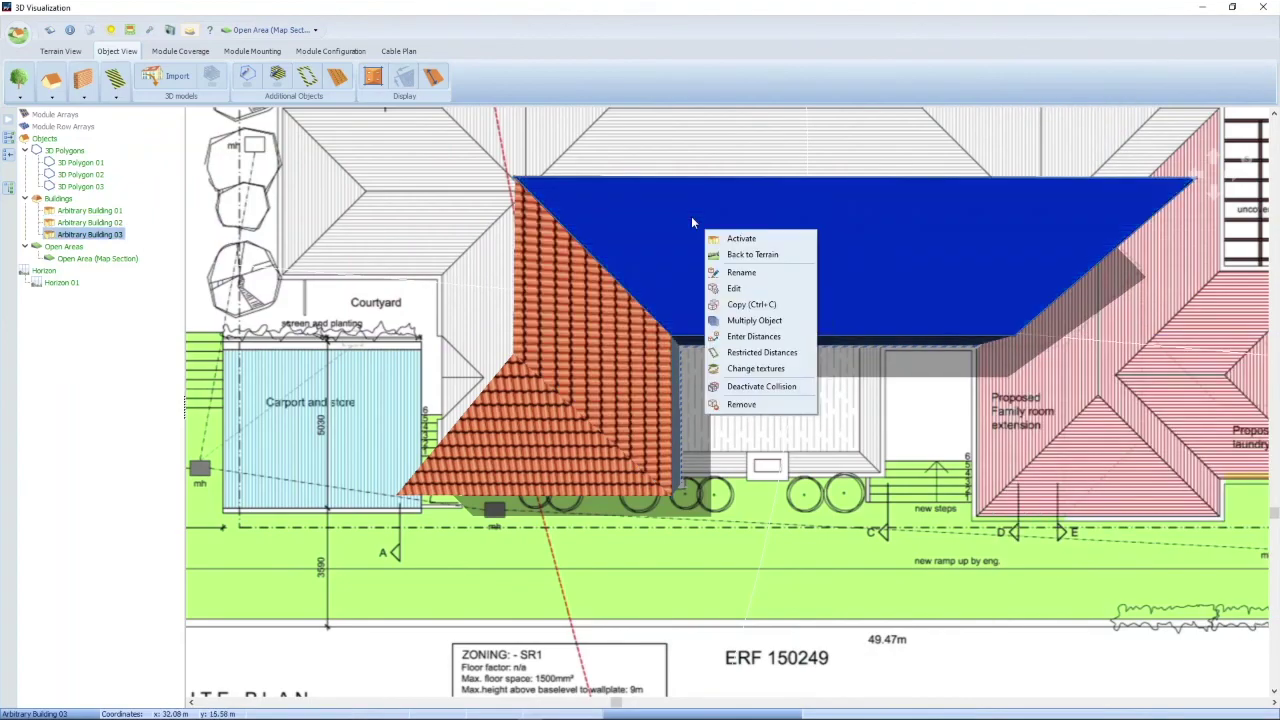
{"action": "left_click", "coordinate": [747, 370]}
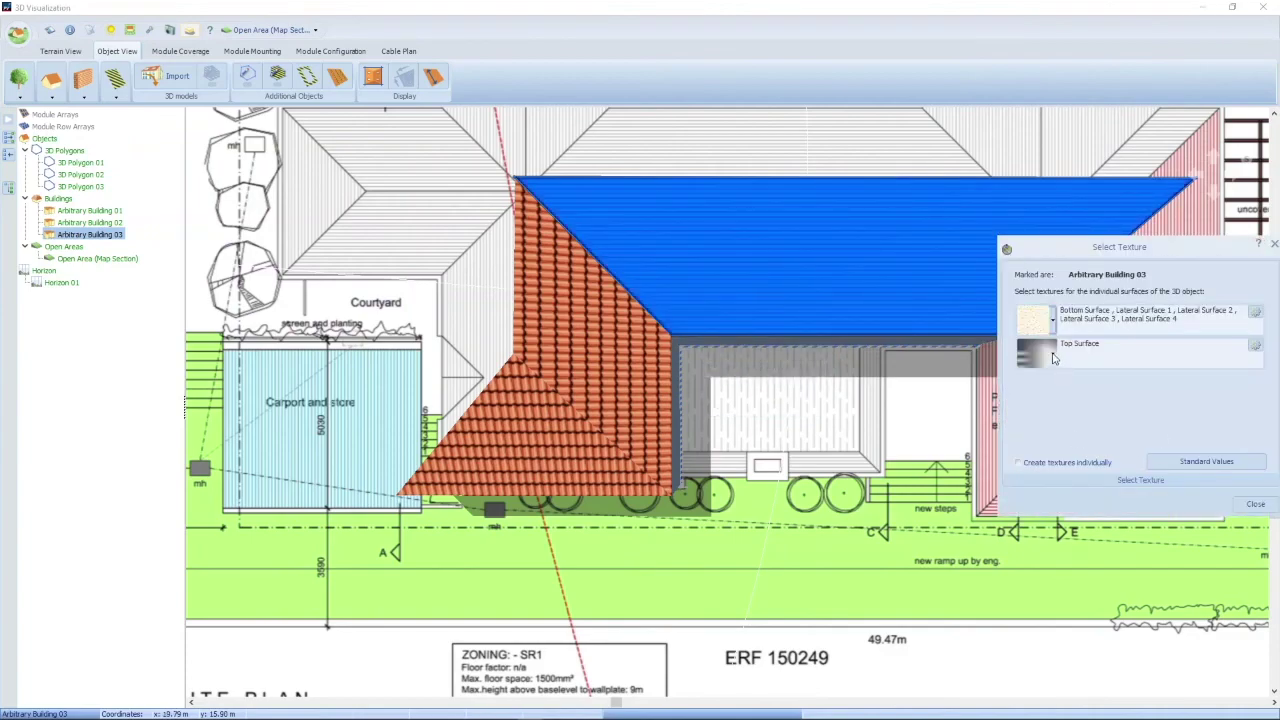
{"action": "left_click", "coordinate": [1052, 358]}
{"action": "left_click", "coordinate": [1080, 324]}
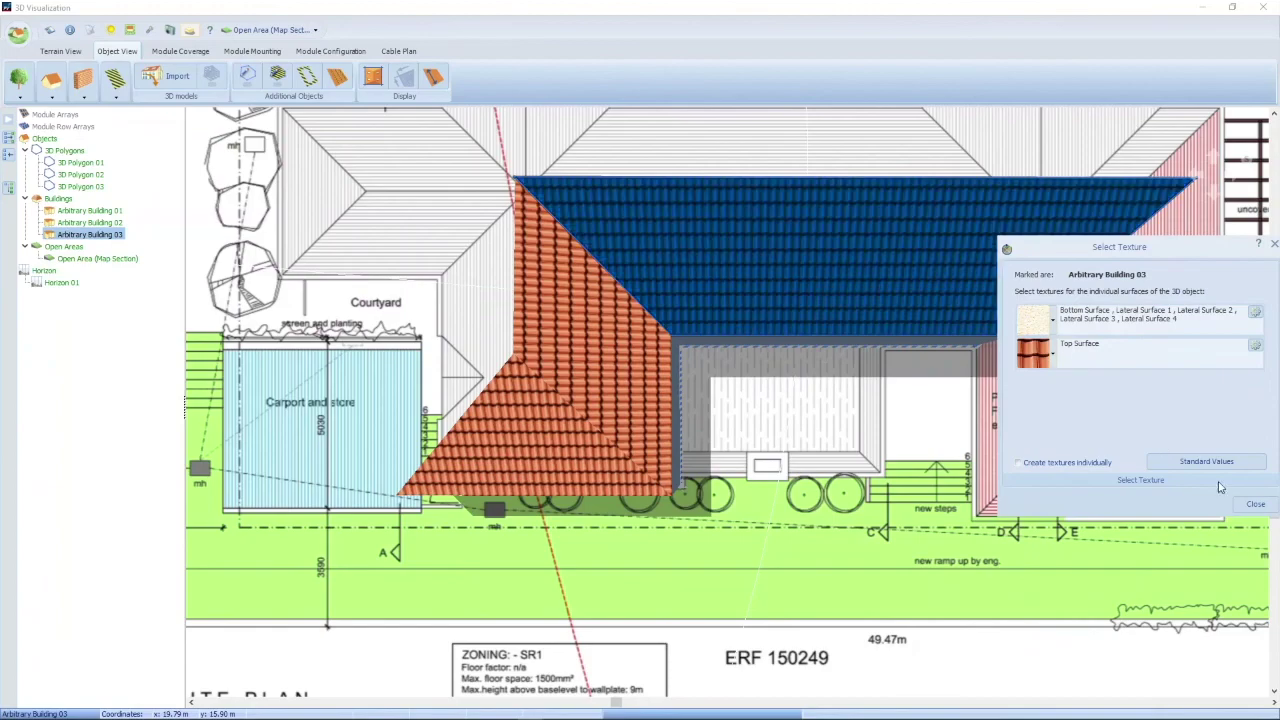
{"action": "left_click", "coordinate": [1255, 504]}
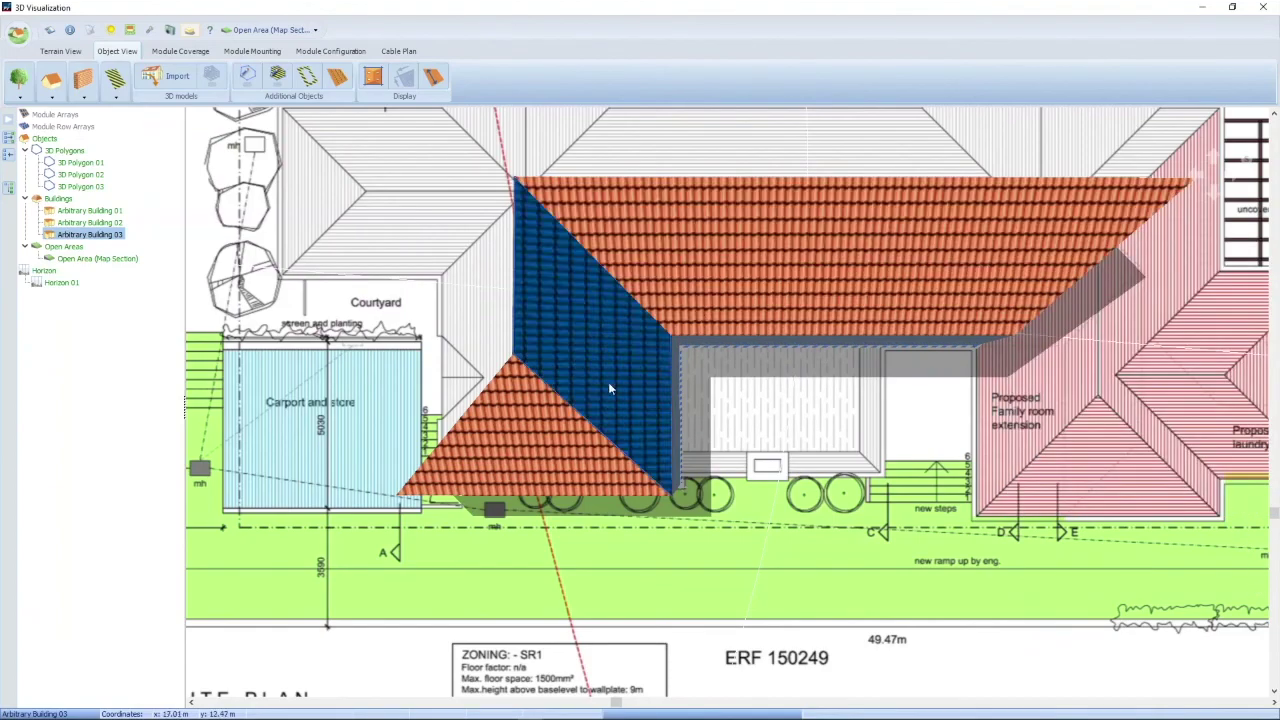
Inspect the three extruded buildings on the whole terrain from the North View and the East View
{"action": "left_click", "coordinate": [61, 50]}
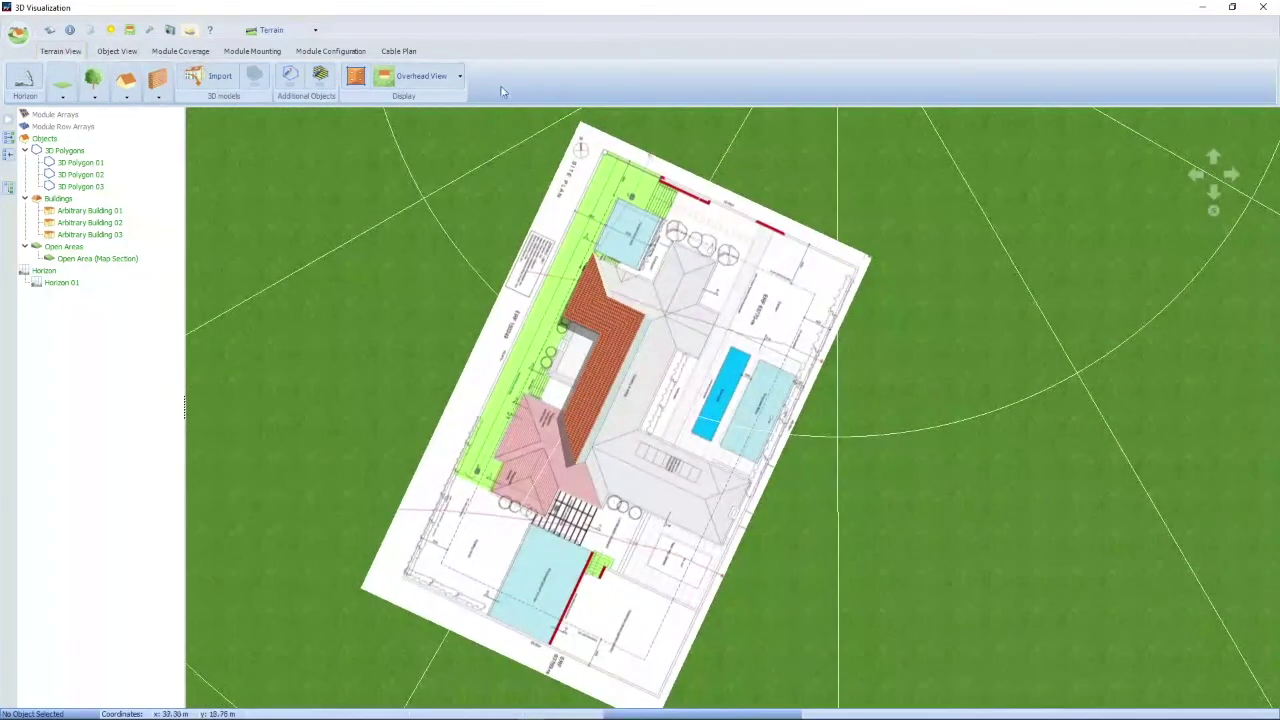
{"action": "left_click", "coordinate": [415, 80]}
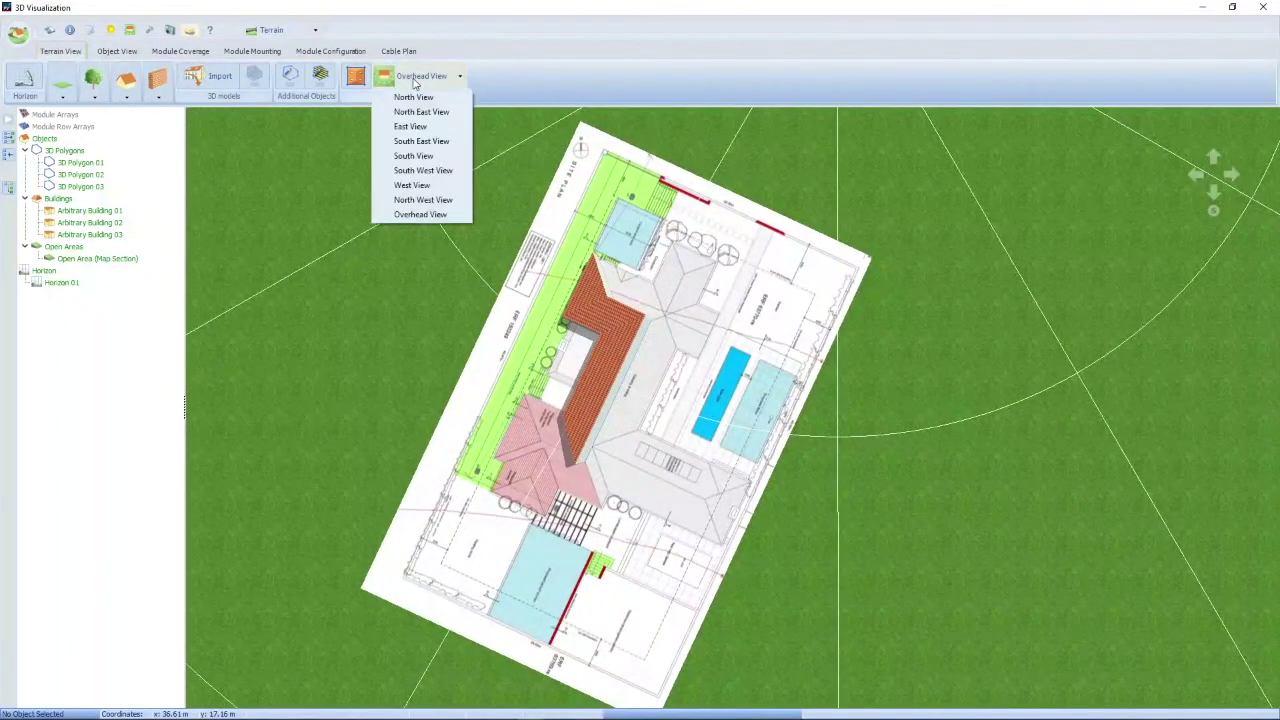
{"action": "left_click", "coordinate": [411, 98]}
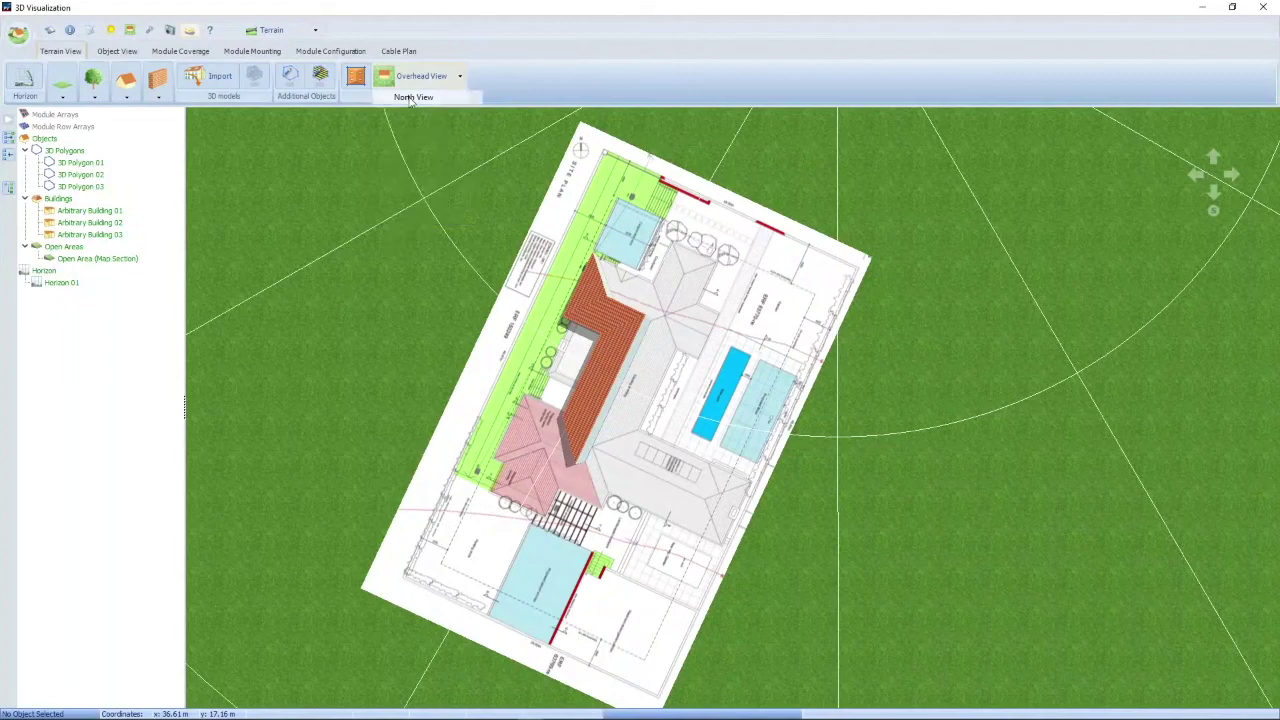
{"action": "left_click", "coordinate": [937, 337]}
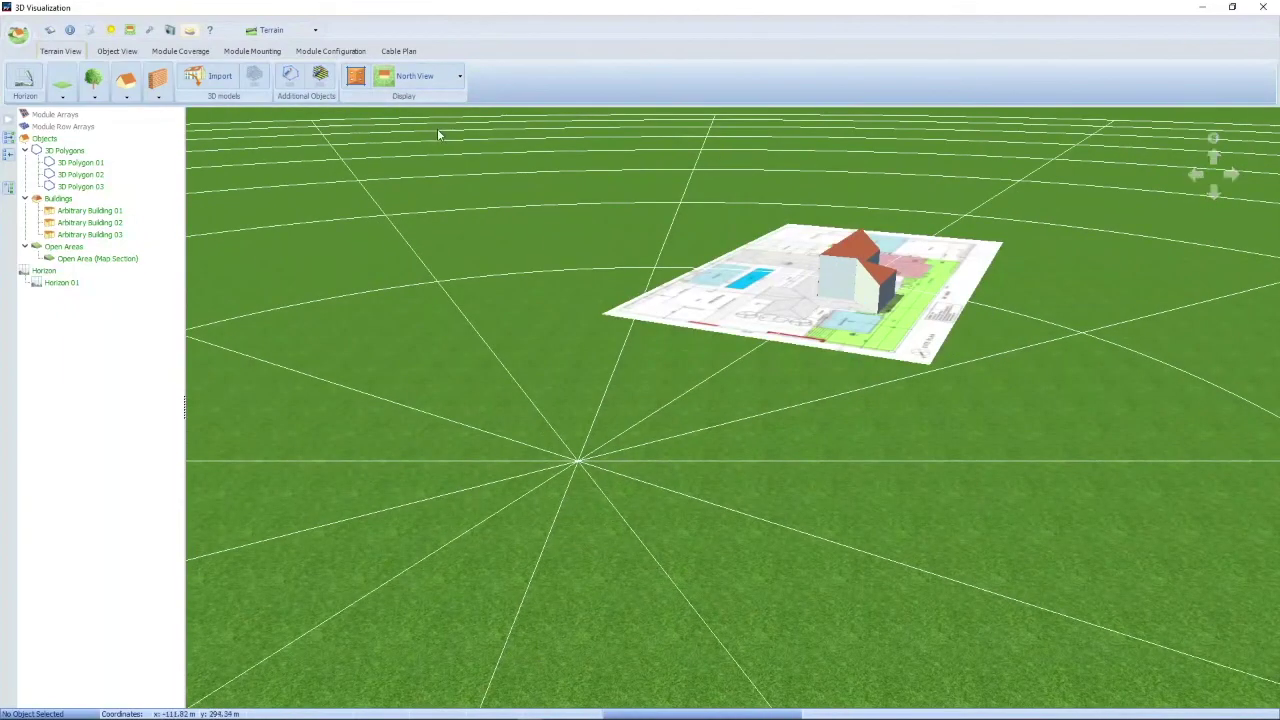
{"action": "left_click", "coordinate": [428, 77]}
{"action": "left_click", "coordinate": [412, 127]}
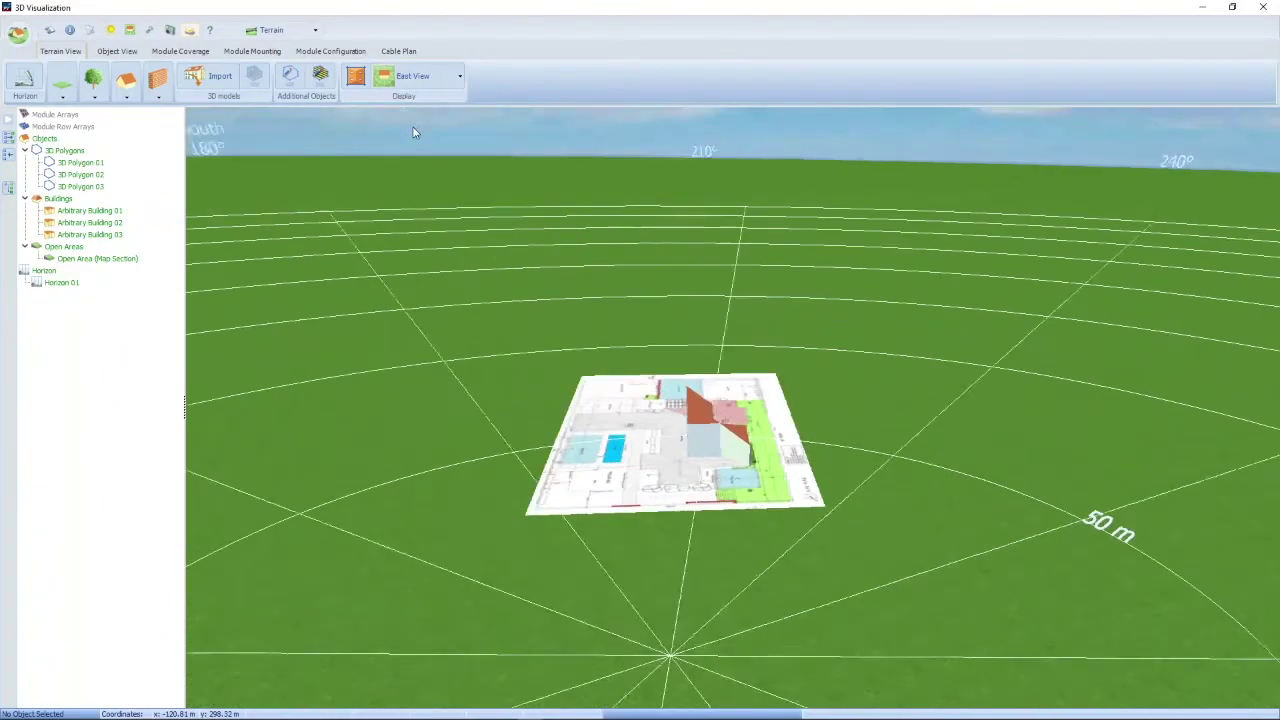
Inspect the tiled roofs of the buildings up close from the North West View and the South West View
{"action": "left_click", "coordinate": [415, 78]}
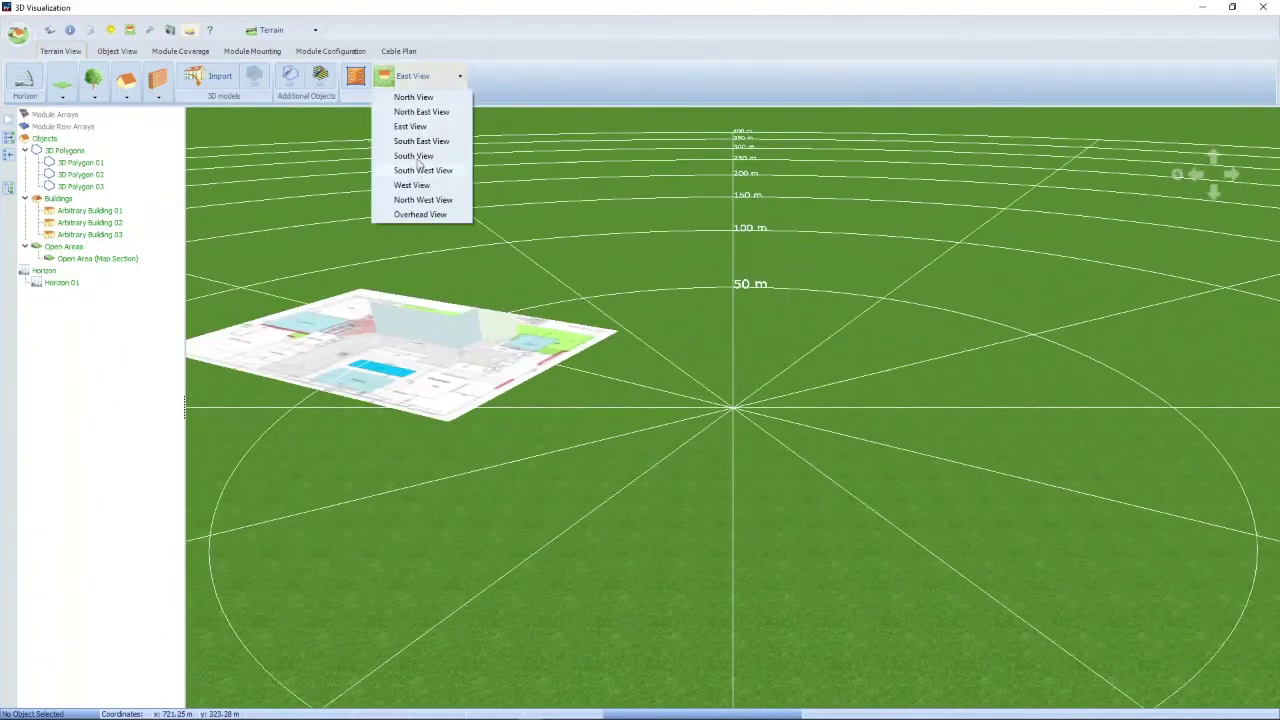
{"action": "left_click", "coordinate": [430, 202]}
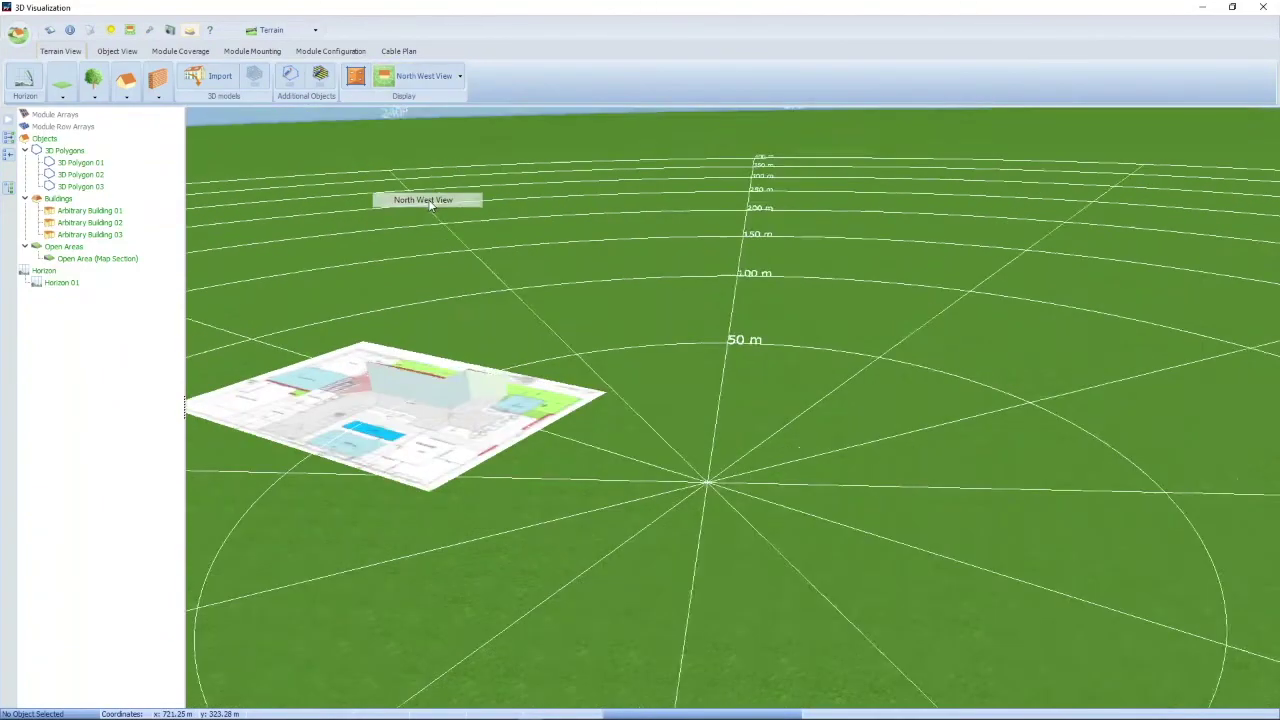
{"action": "scroll", "coordinate": [1149, 392], "scroll_direction": "up", "scroll_amount": 5}
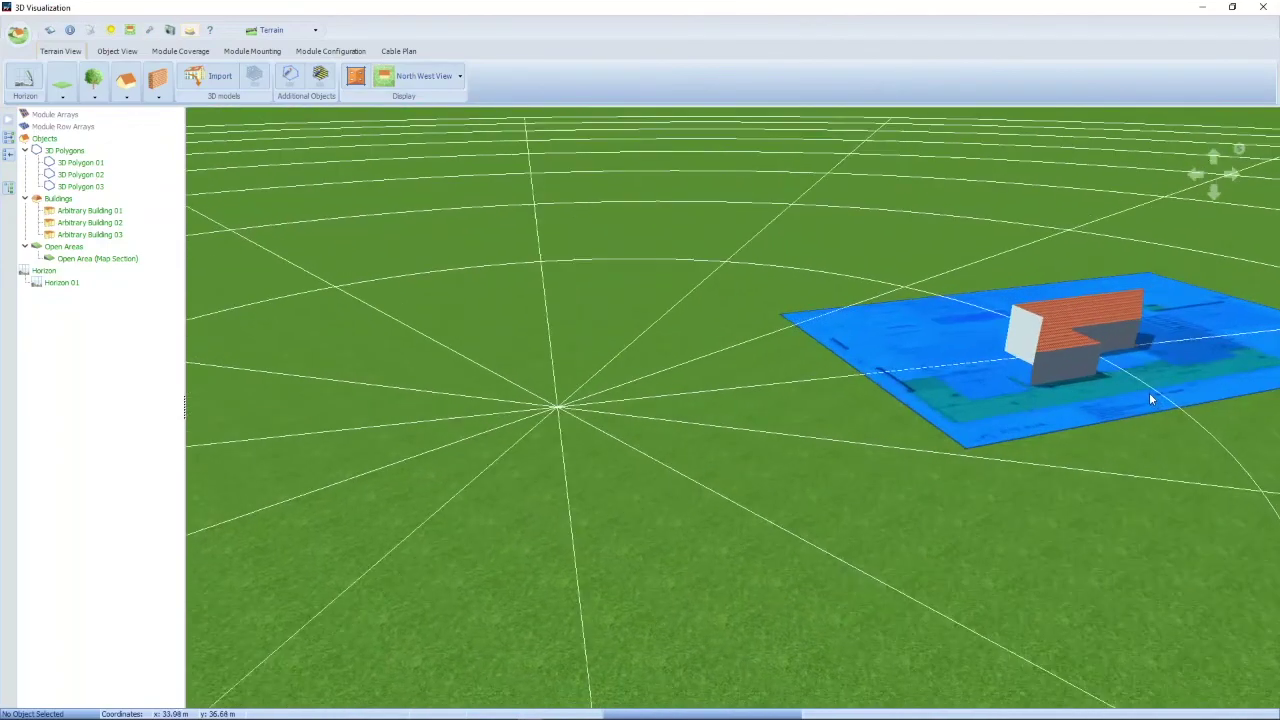
{"action": "left_click", "coordinate": [408, 78]}
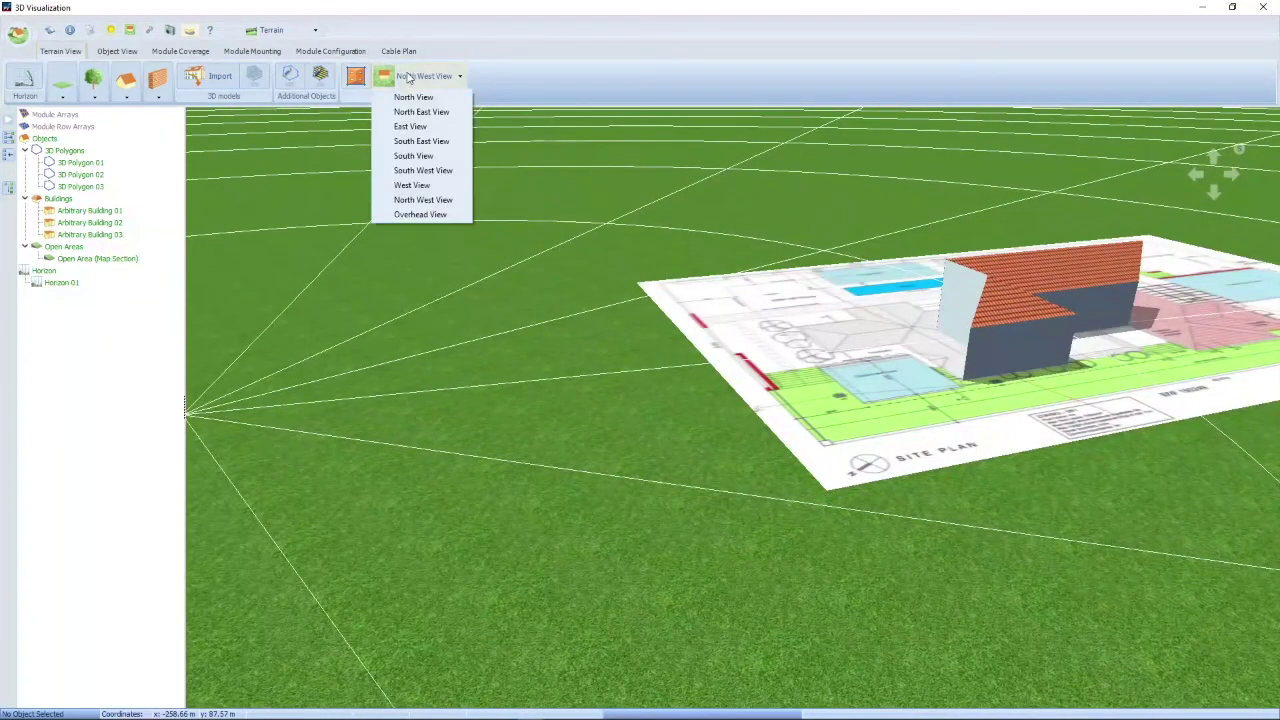
{"action": "left_click", "coordinate": [421, 171]}
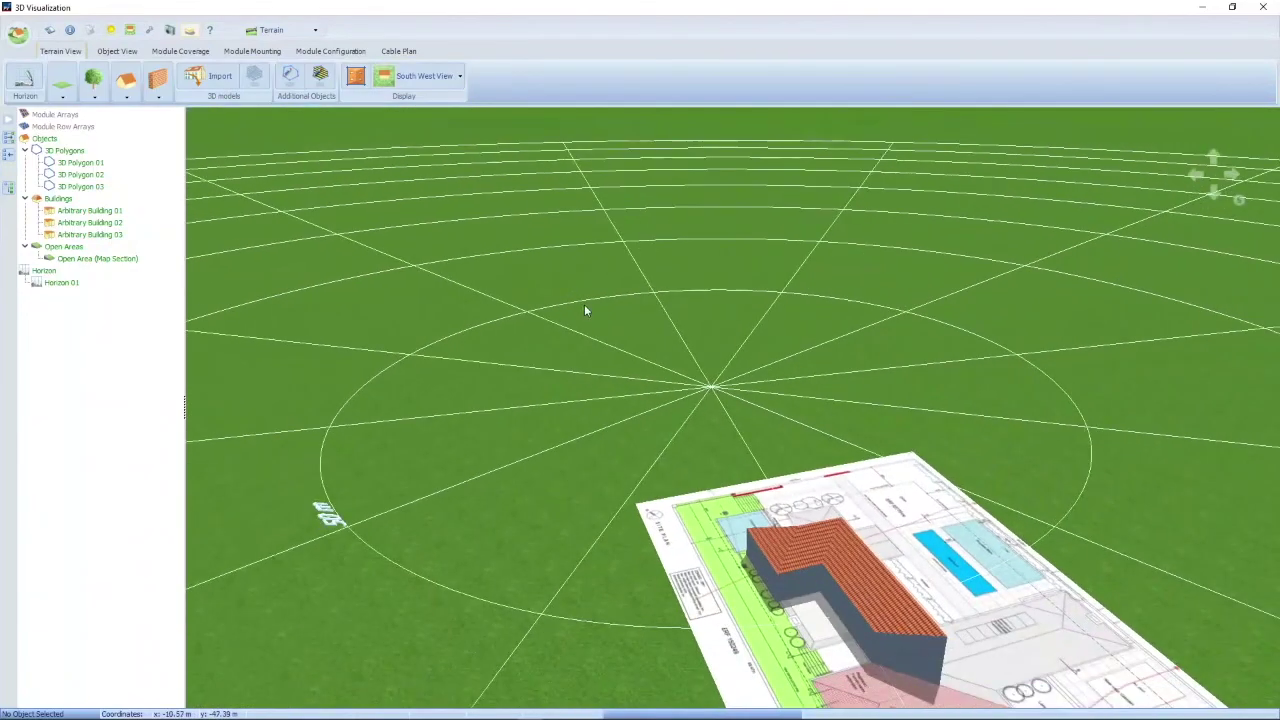
{"action": "scroll", "coordinate": [783, 627], "scroll_direction": "up", "scroll_amount": 5}
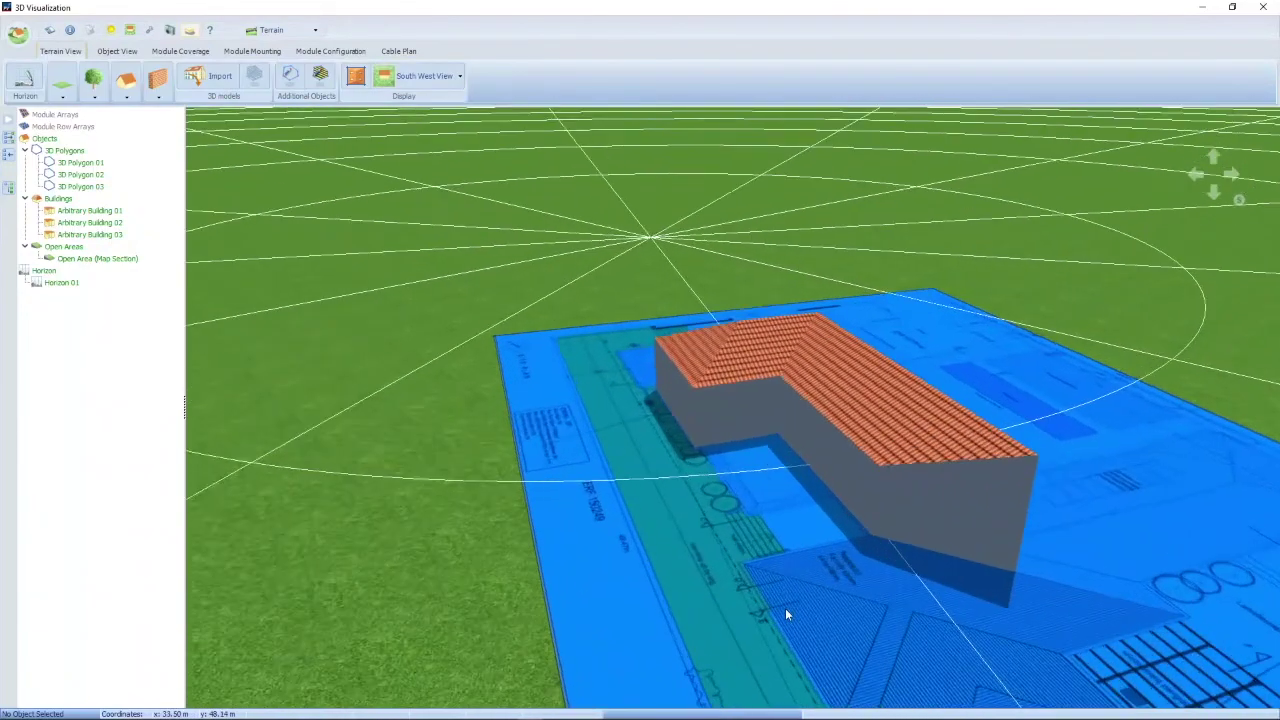
{"action": "scroll", "coordinate": [785, 608], "scroll_direction": "up", "scroll_amount": 1}
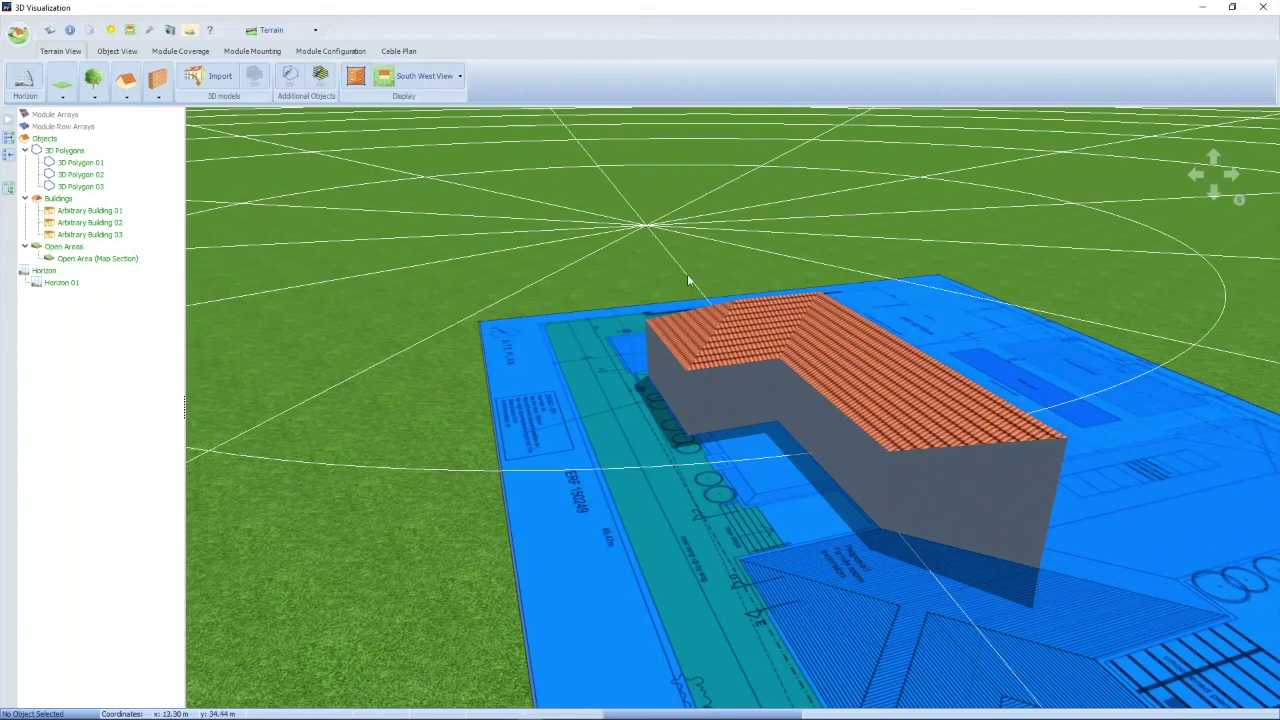
Activate Arbitrary Building 03 for object-level editing and switch to module coverage for its roof
{"action": "left_click", "coordinate": [116, 51]}
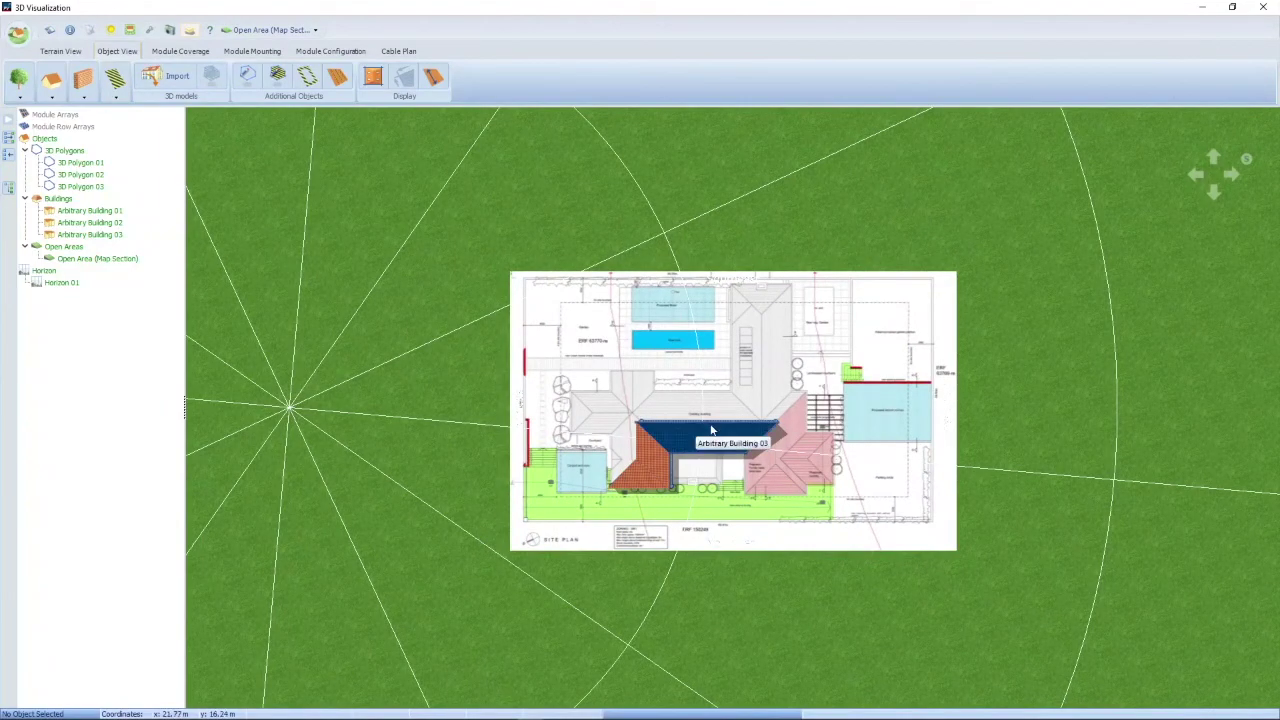
{"action": "left_click", "coordinate": [706, 437]}
{"action": "right_click", "coordinate": [708, 439]}
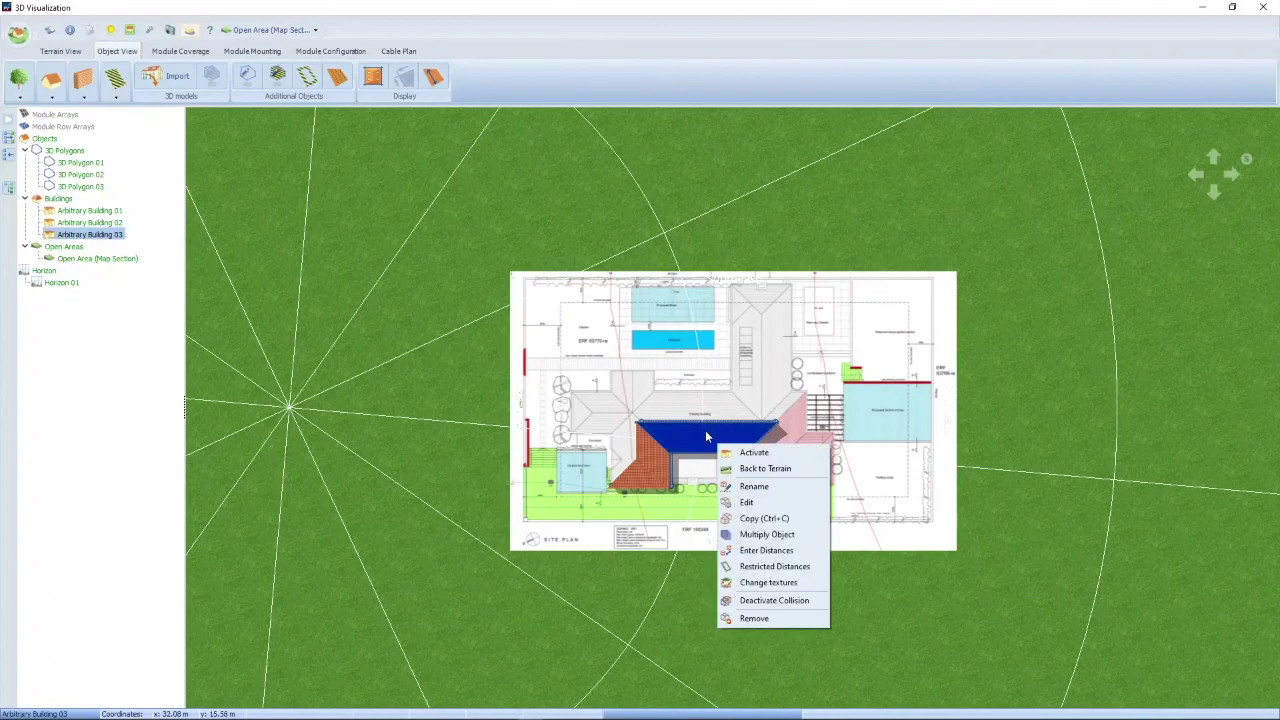
{"action": "left_click", "coordinate": [755, 453]}
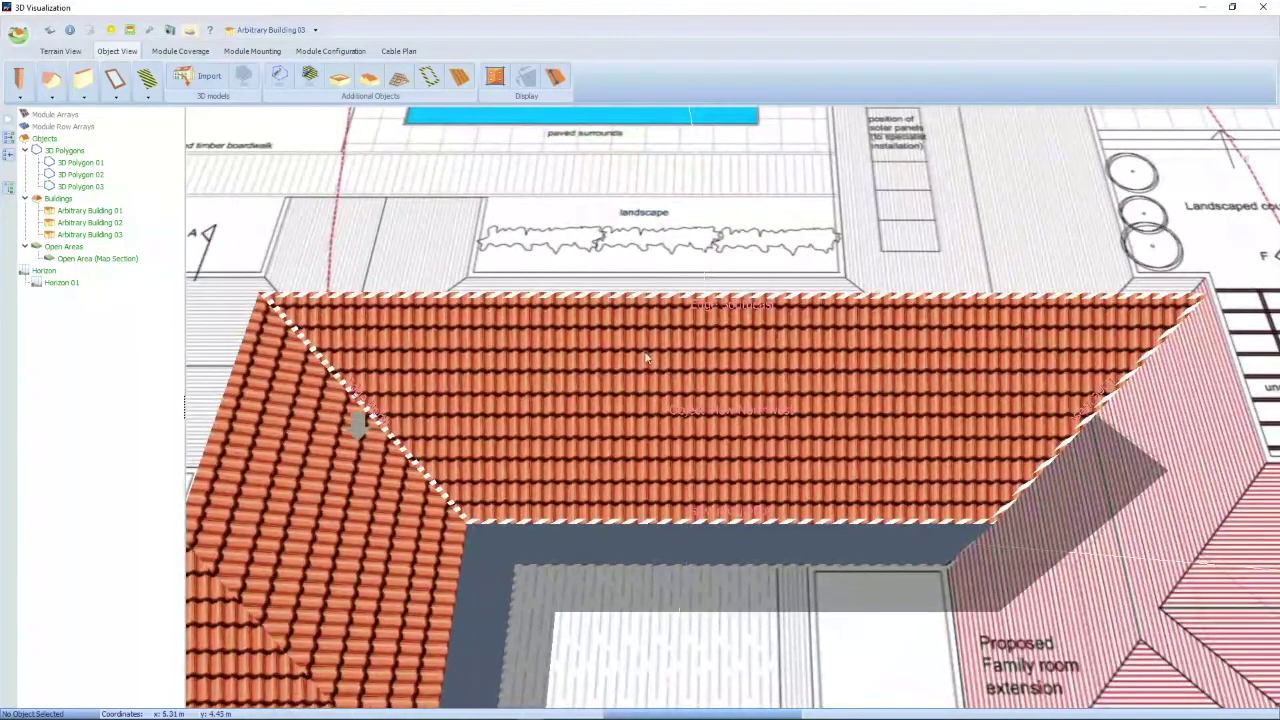
{"action": "left_click", "coordinate": [181, 51]}
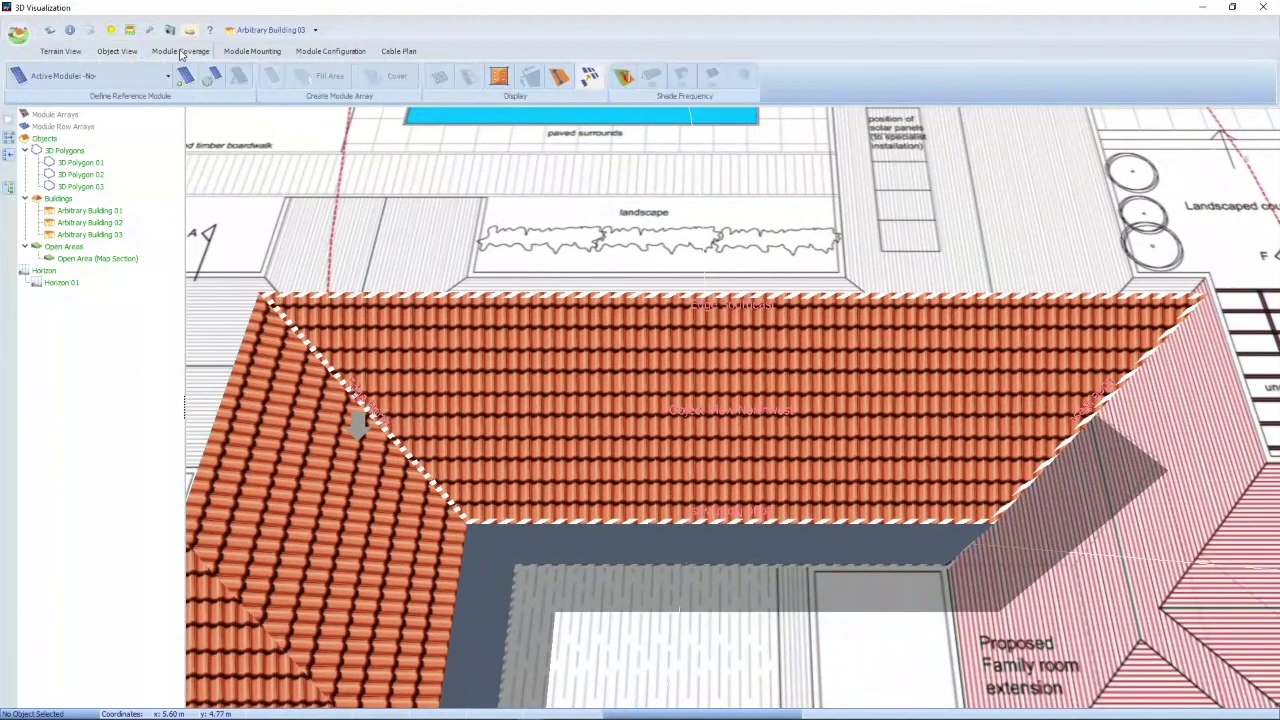